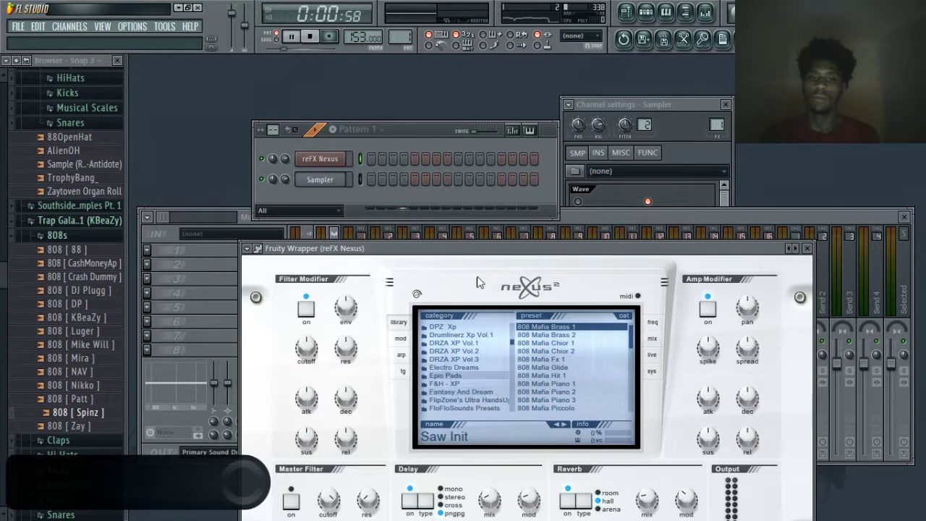
Open the LV XP Vol.3 category in the Nexus preset library
scroll(487, 376, "down", 3)
left_click(487, 380)
scroll(492, 373, "down", 2)
left_click(491, 376)
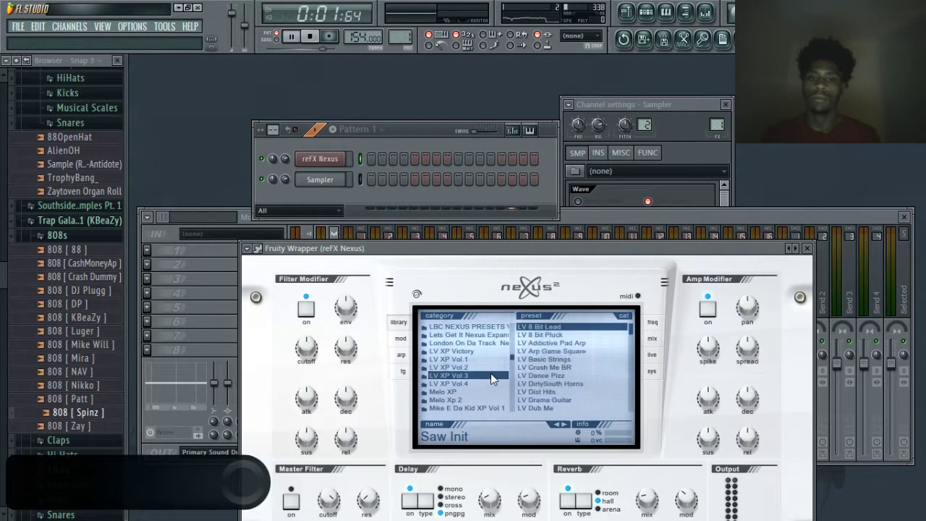
Audition the LV Halloween Lead, LV Glass Plucks, LV HOO and LV I had to Add This presets
scroll(551, 372, "down", 4)
left_click(556, 373)
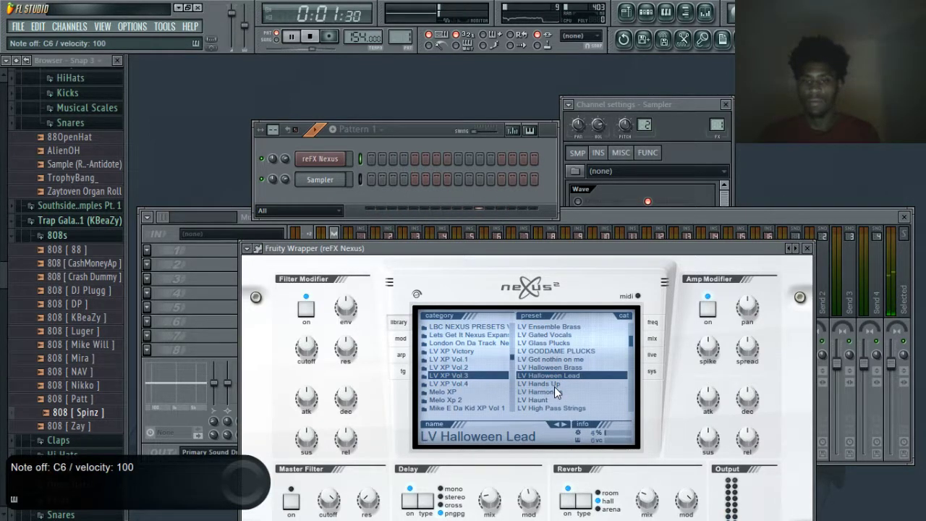
left_click(564, 344)
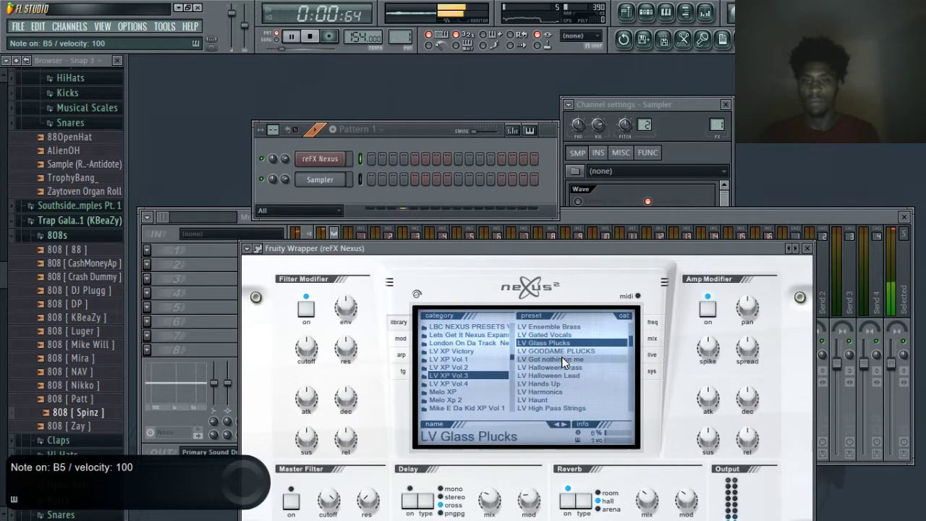
scroll(561, 358, "down", 2)
left_click(562, 367)
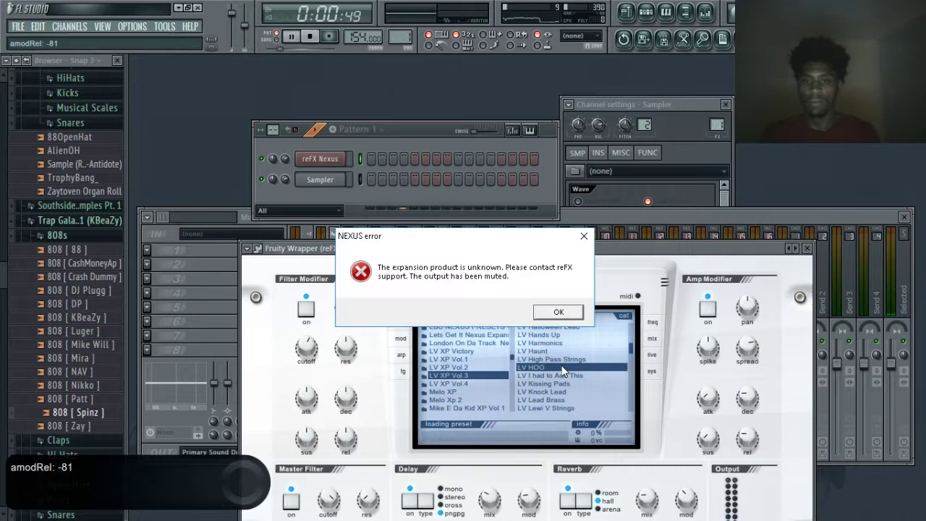
left_click(559, 311)
left_click(552, 376)
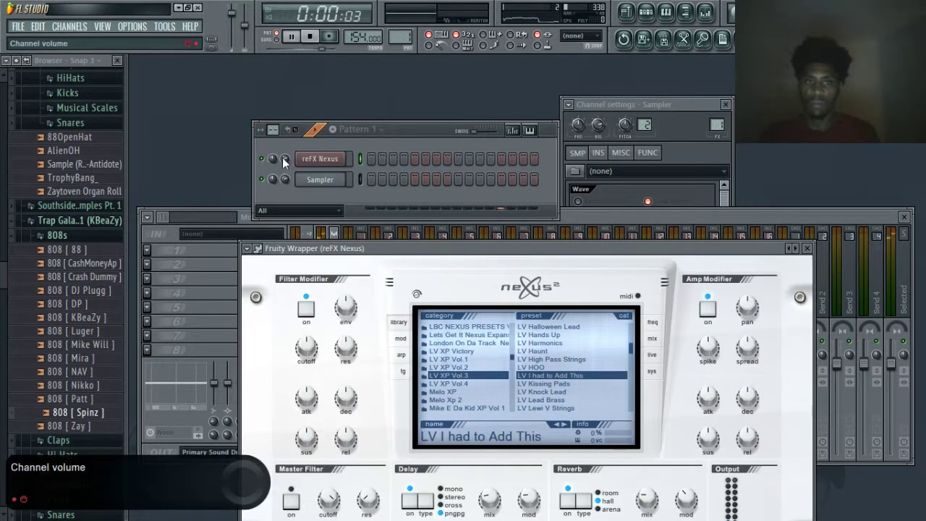
Load the LV Lewi V Strings preset and play a few notes to audition it
scroll(544, 383, "down", 2)
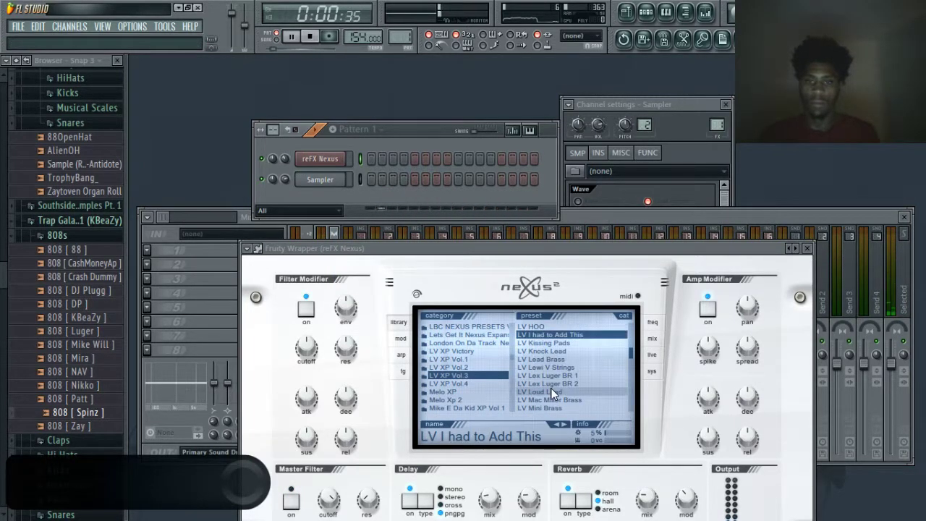
left_click(557, 367)
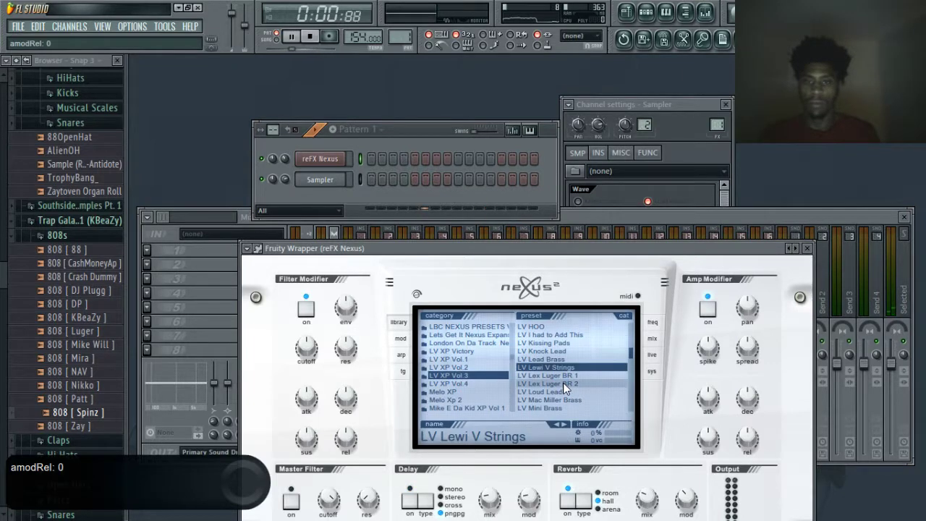
key("comma")
key("m")
key("n")
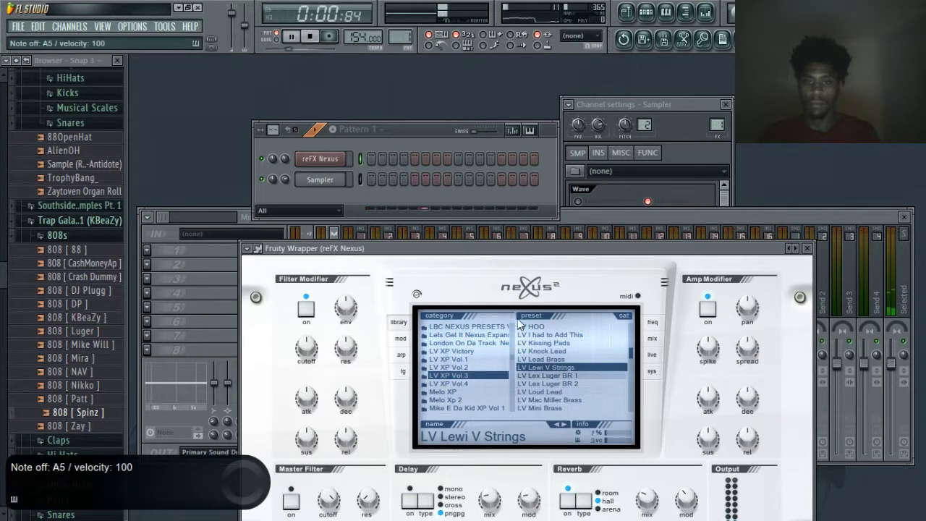
Open the piano roll for the reFX Nexus channel with the first four bars in view
right_click(334, 156)
left_click(361, 157)
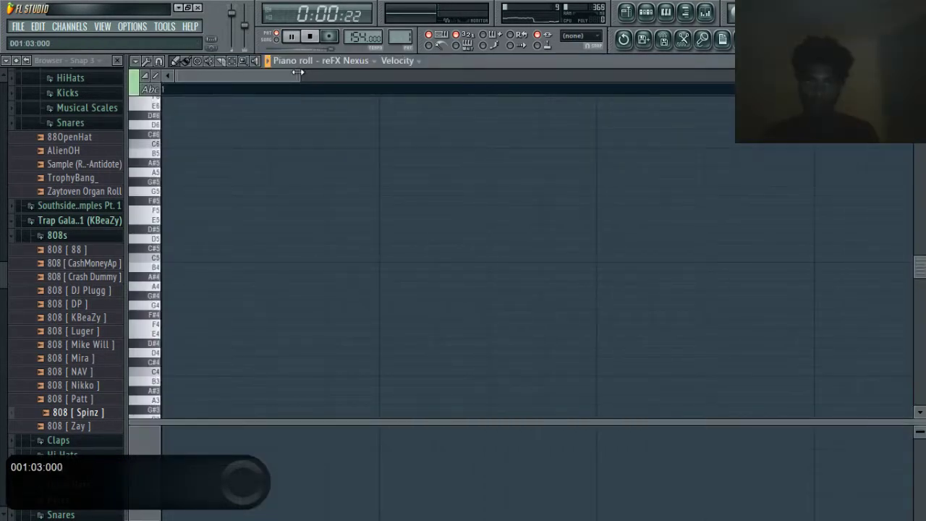
left_click_drag(300, 75, 905, 188)
scroll(163, 252, "up", 3)
Try opening notes on D6, G#5 and A5 at the start of bar 1
left_click(169, 211)
key("space")
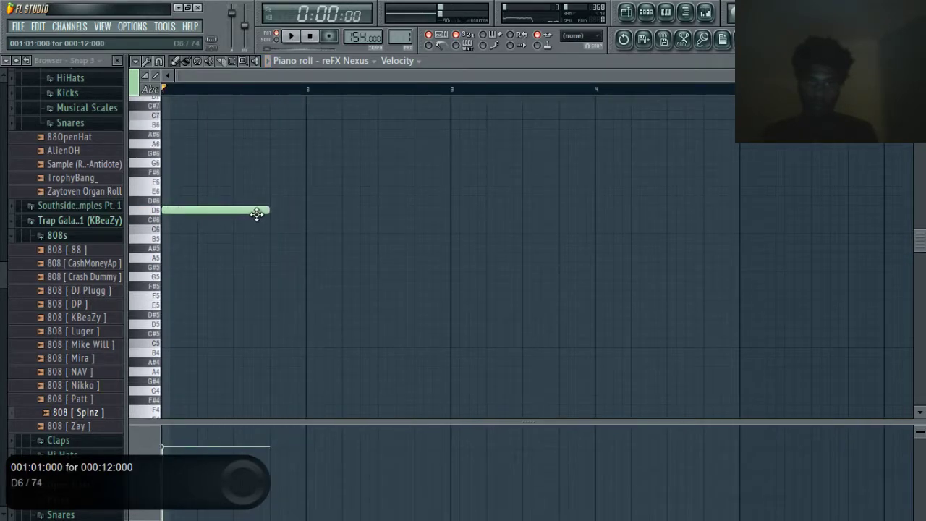
left_click_drag(244, 215, 154, 247)
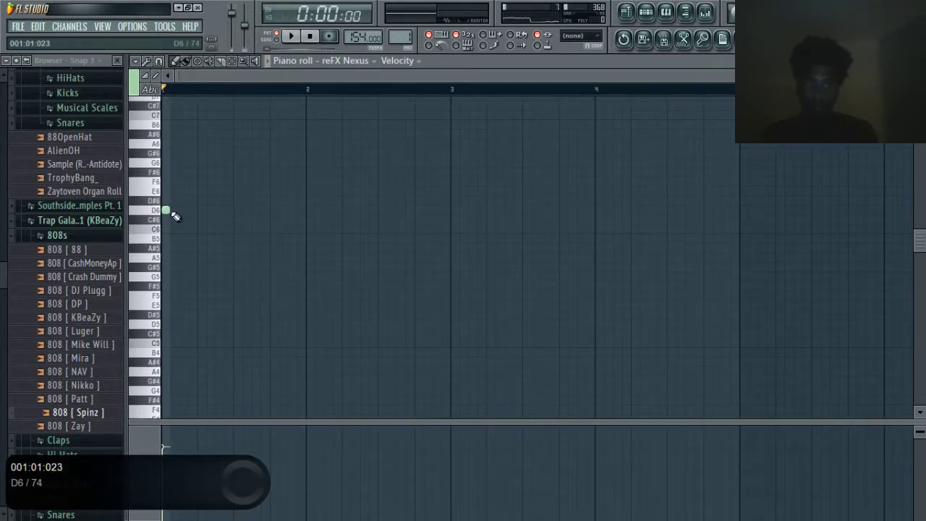
key("space")
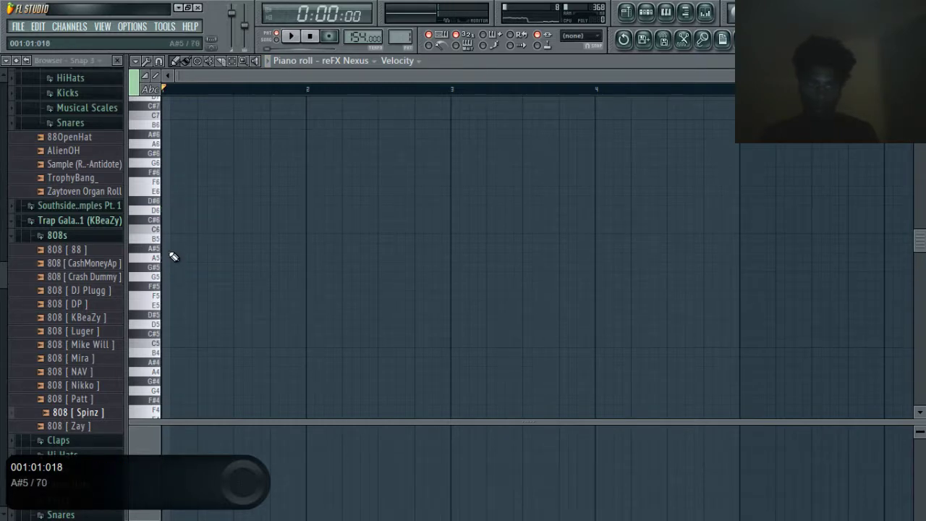
key("space")
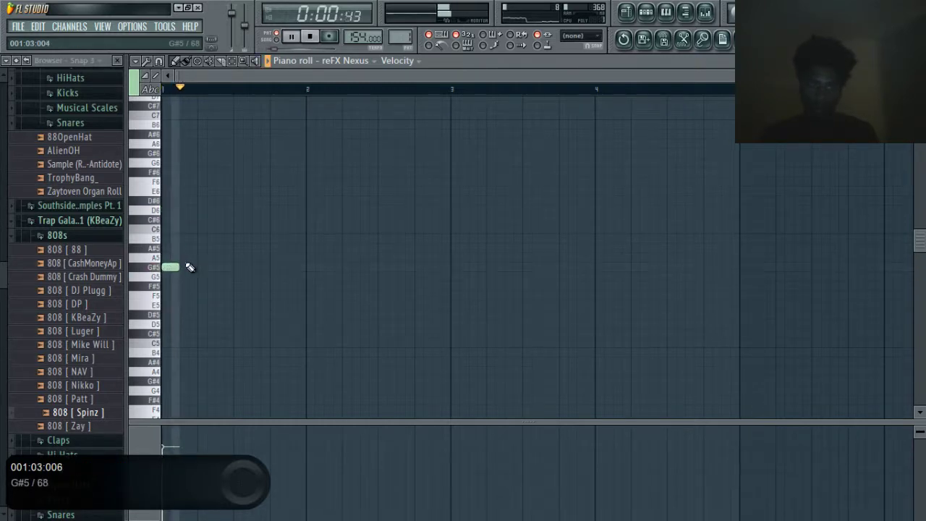
key("space")
right_click(172, 267)
key("space")
left_click(171, 258)
key("space")
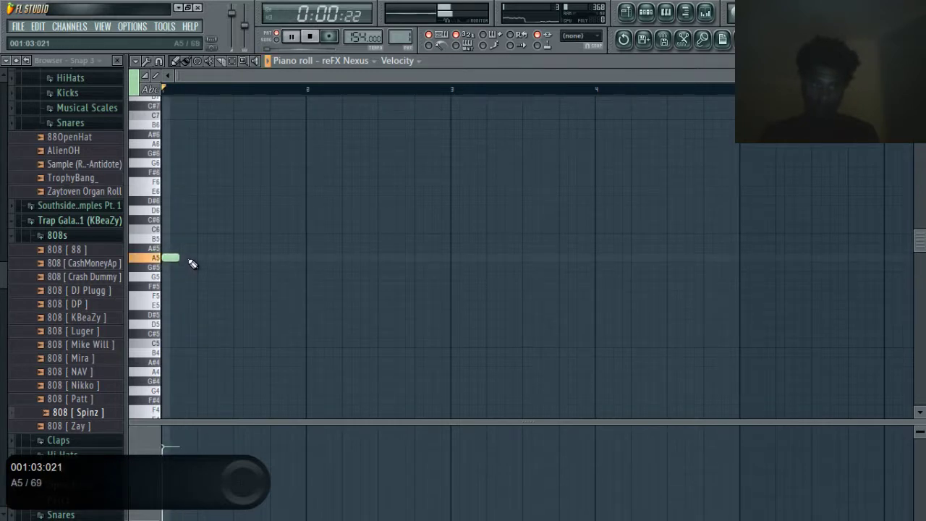
key("space")
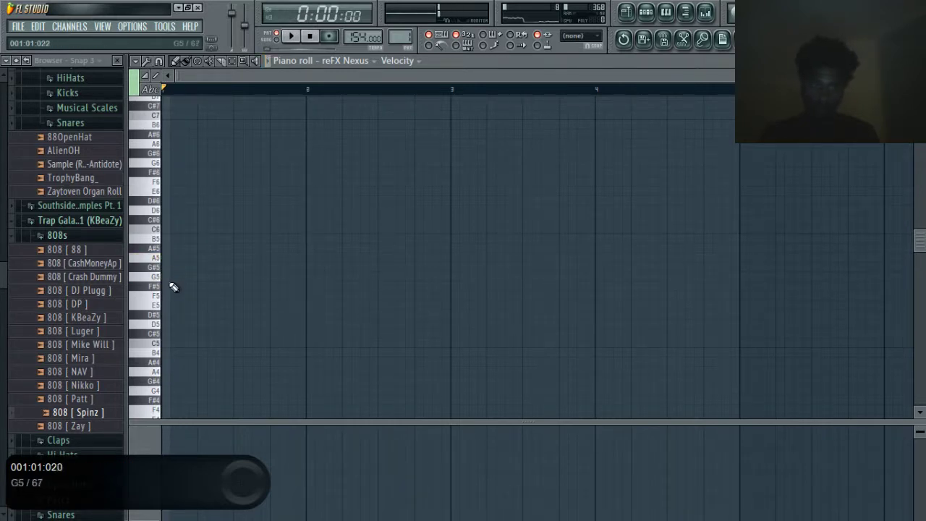
Write a bar 1 phrase of two-step notes: G#5, D#6, C#6 and E6, one on each beat
left_click(171, 287)
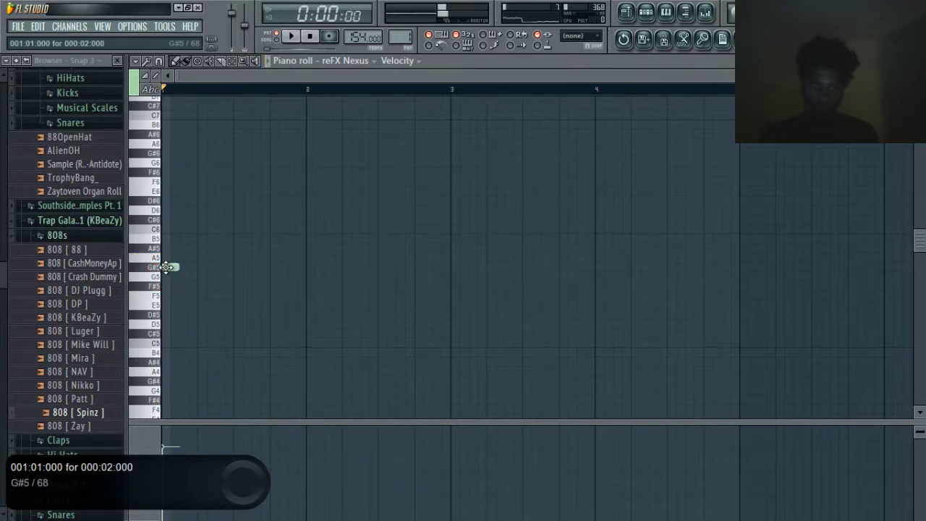
left_click(202, 200)
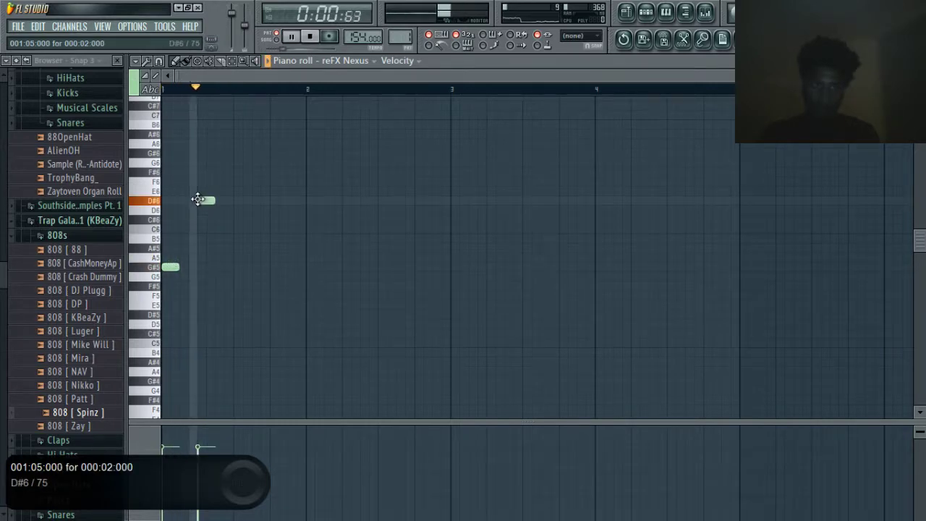
key("space")
key("space")
left_click(240, 230)
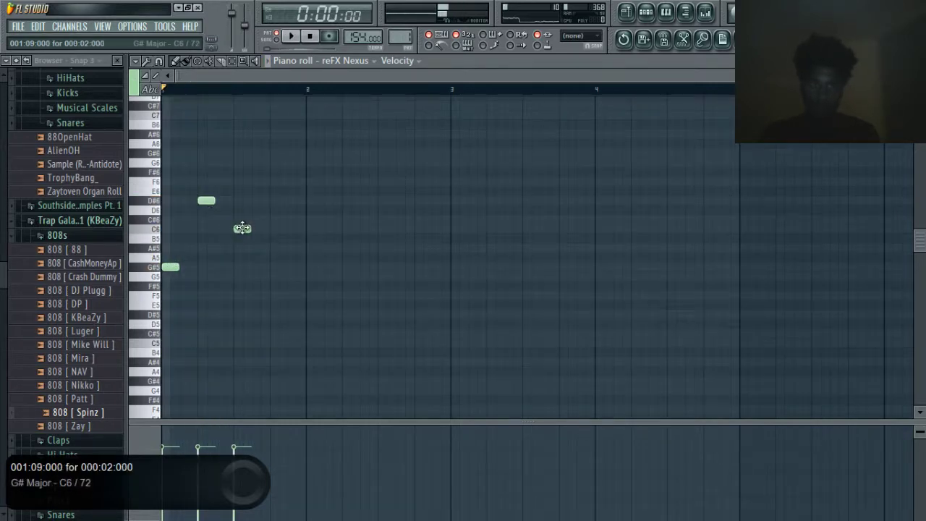
right_click(245, 229)
left_click(240, 222)
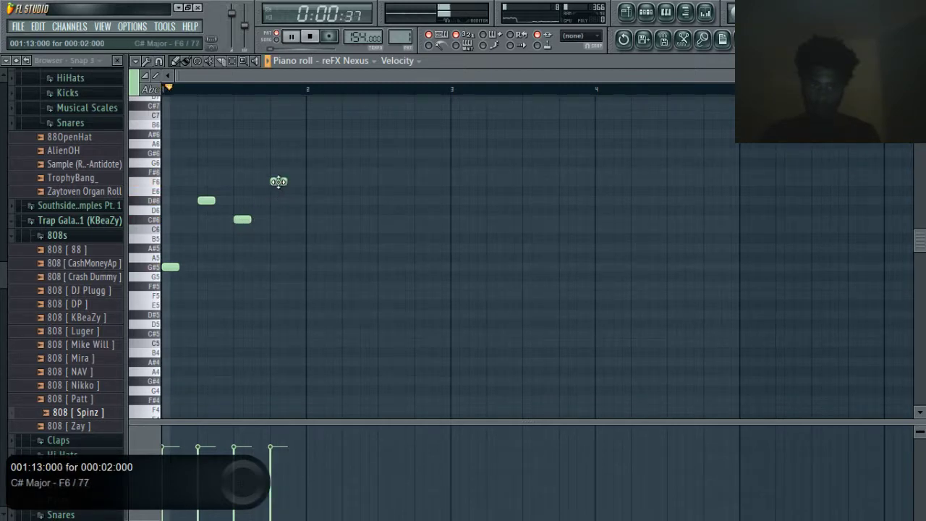
left_click(279, 191)
key("space")
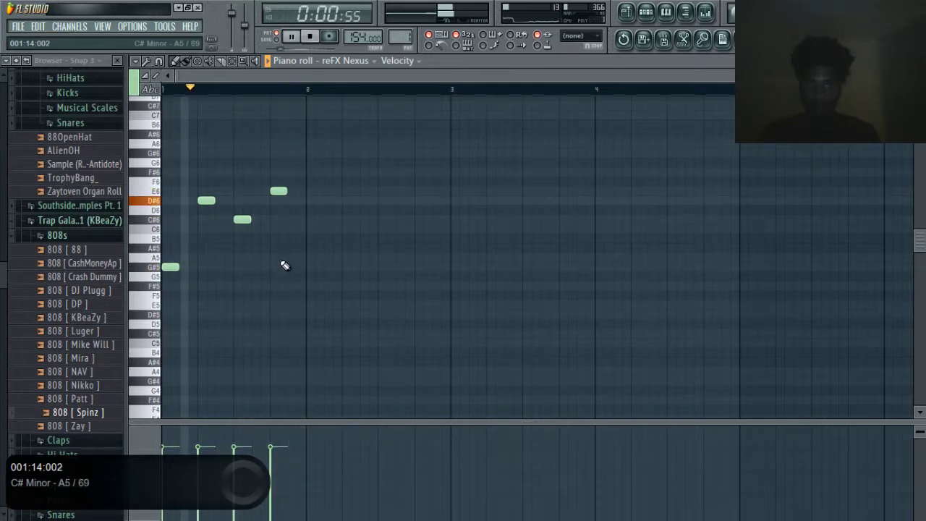
Duplicate the four-note phrase from bar 1 into bars 2, 3 and 4, and clear the selection
key("ctrl+a")
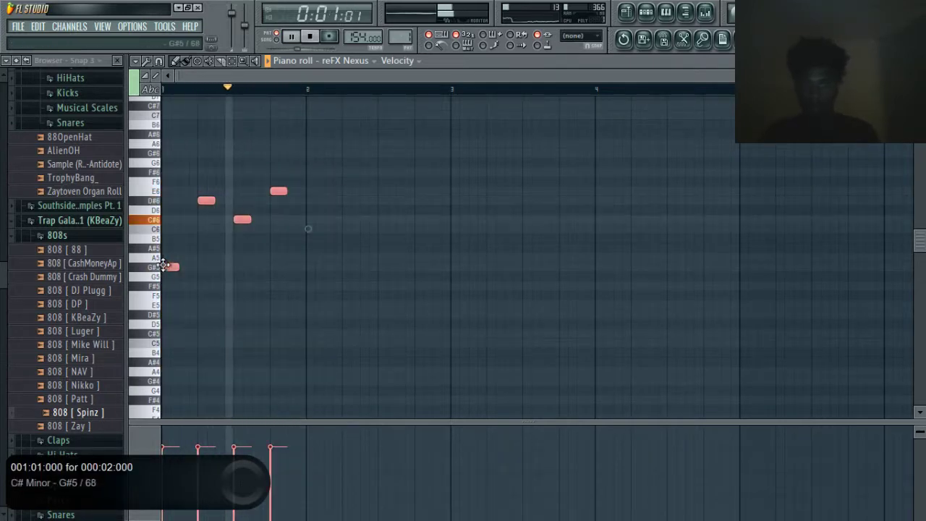
left_click_drag(163, 266, 312, 267)
key("ctrl+a")
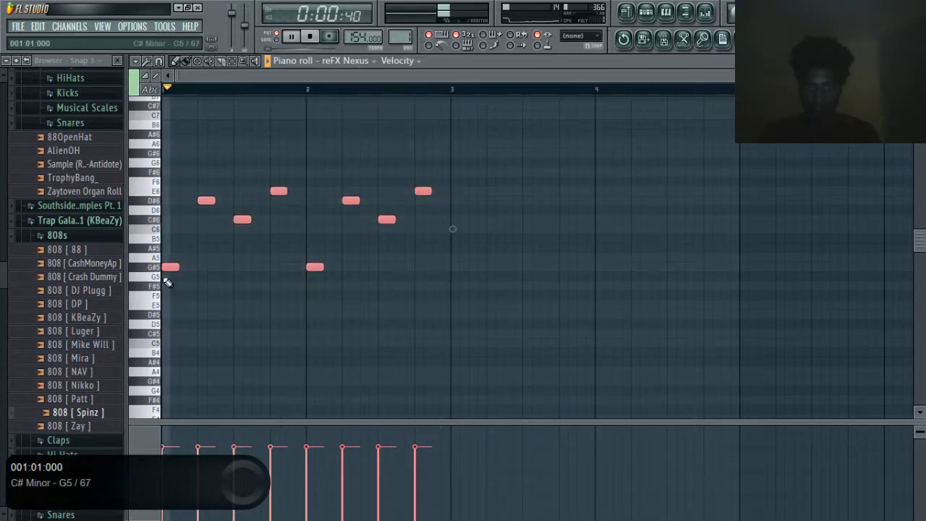
left_click_drag(169, 267, 458, 264)
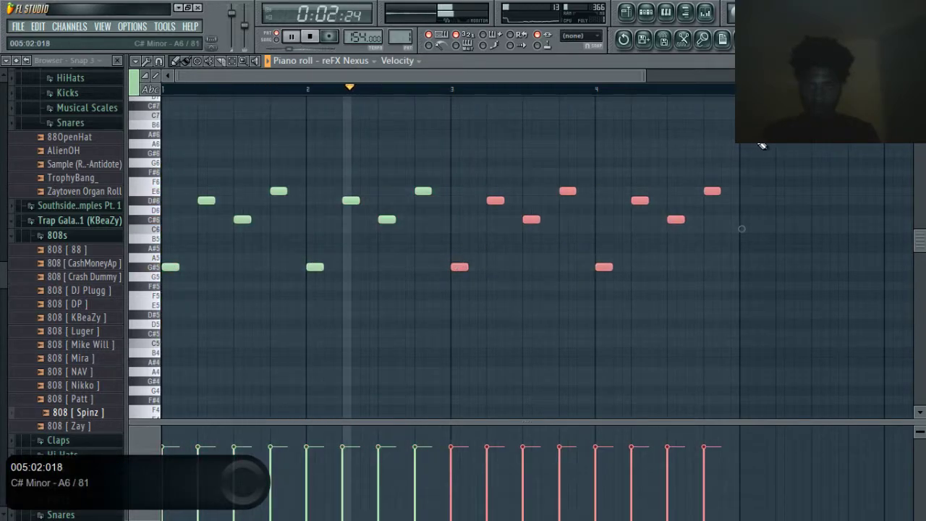
left_click(749, 176, "ctrl")
Try an eight-step upper note on A6 and G#6 at the start of bar 1
scroll(737, 208, "up", 2)
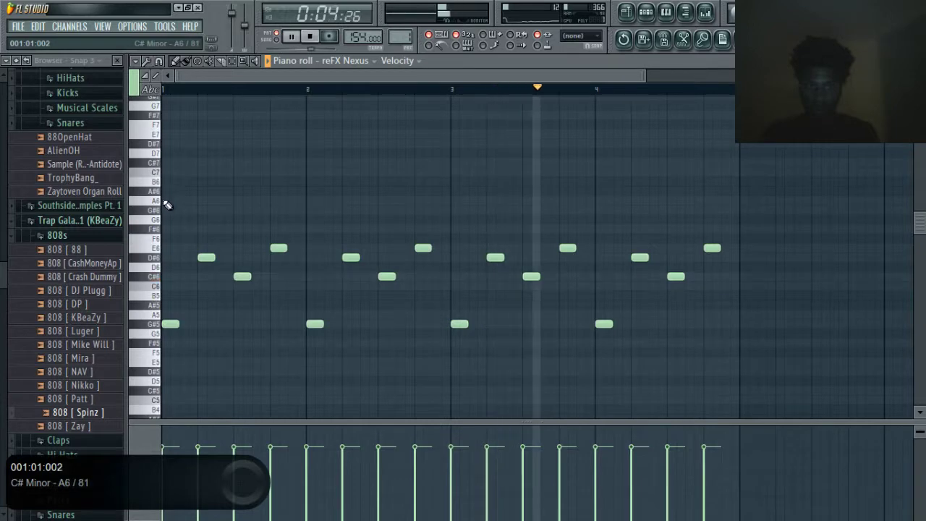
mouse_move(167, 205)
left_mouse_down()
mouse_move(239, 206)
mouse_move(226, 206)
left_mouse_up()
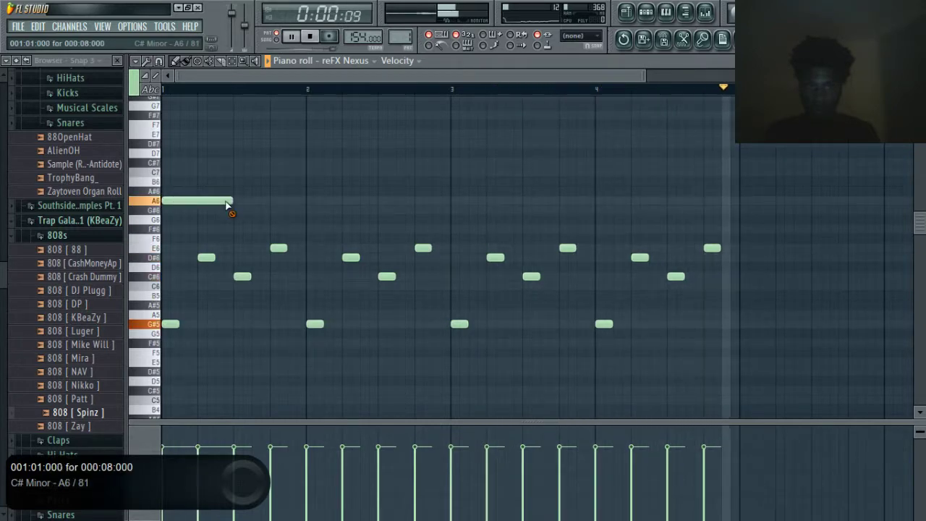
right_click(226, 206)
key("space")
scroll(216, 207, "up", 3)
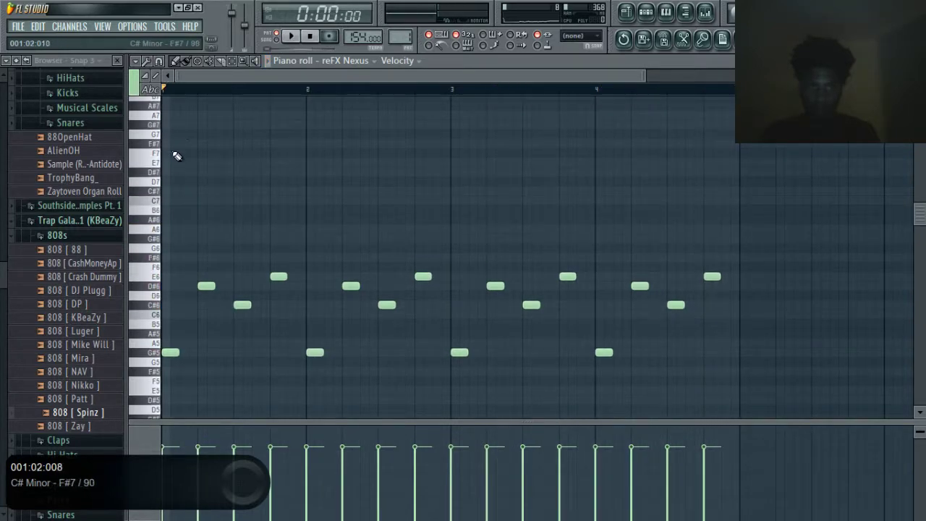
left_click(168, 239)
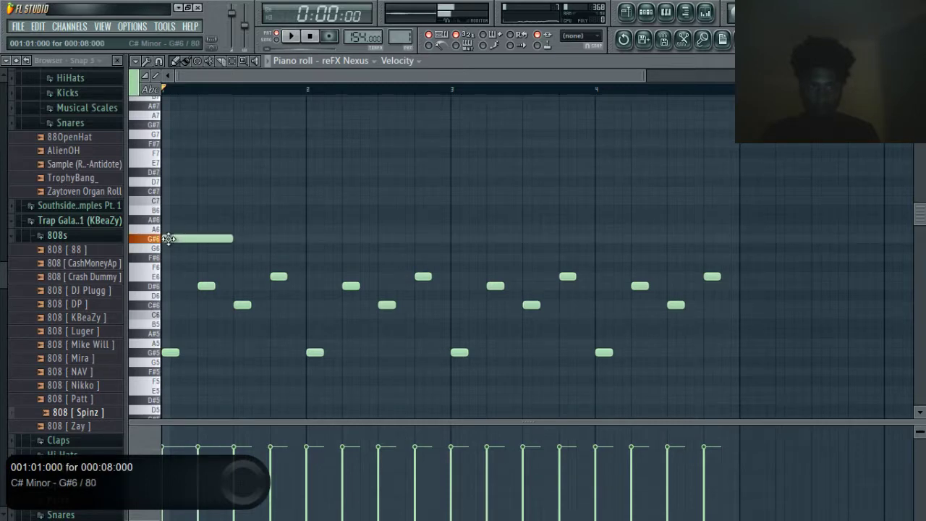
right_click(172, 242)
Add an upper line of eight-step notes, G#7 and E7 in bar 1, then D#7 and E7 in bar 2
left_click(166, 130)
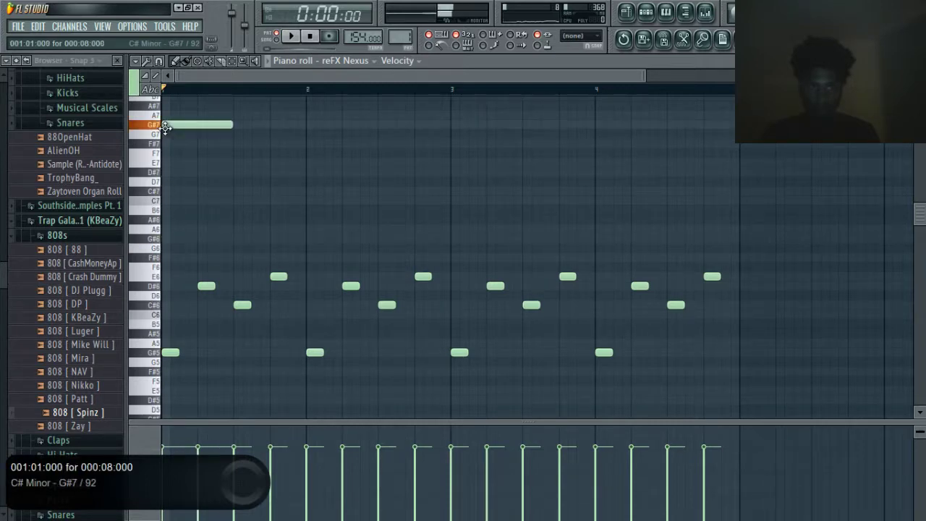
scroll(250, 195, "up", 3)
scroll(250, 210, "up", 3)
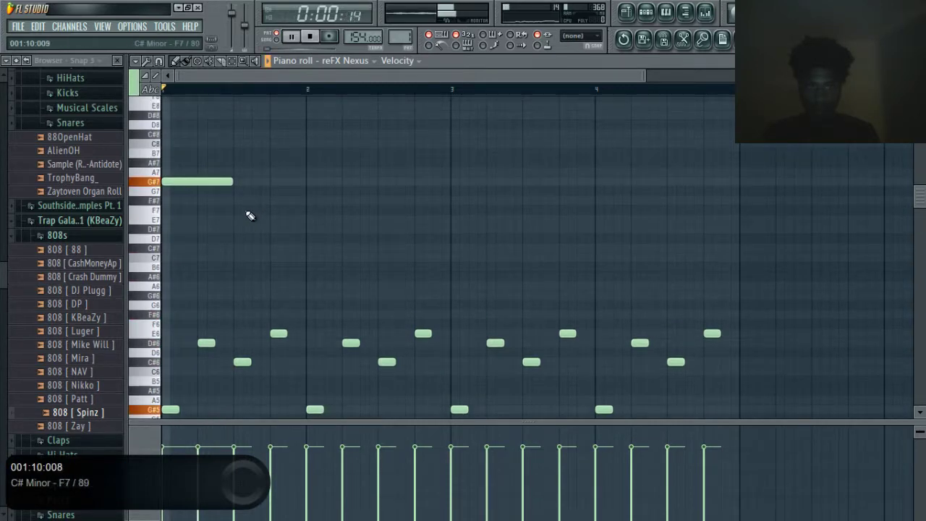
key("space")
left_click(254, 218)
key("space")
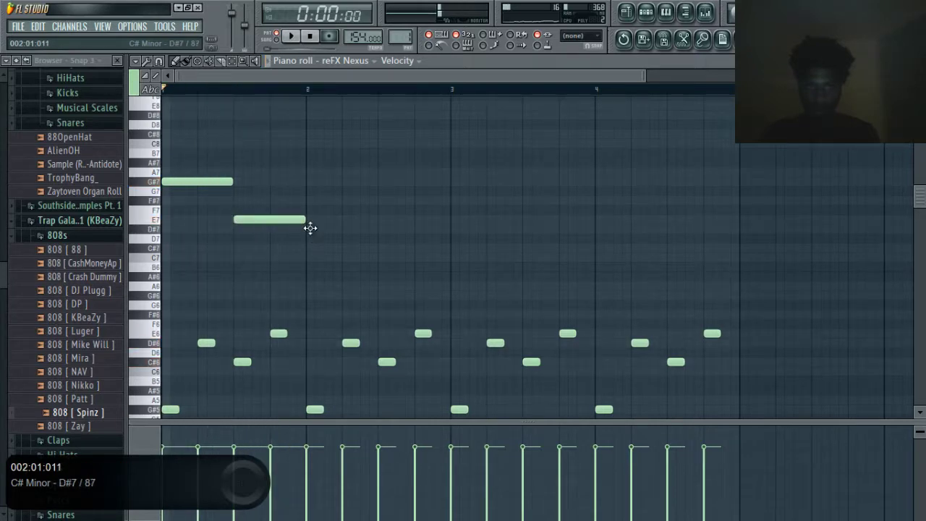
left_click(310, 228)
key("space")
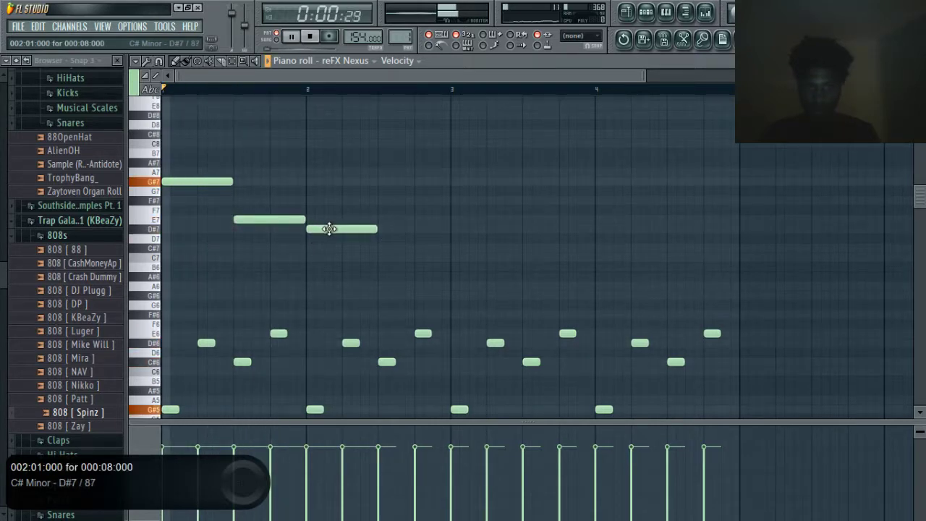
left_click(385, 221)
key("space")
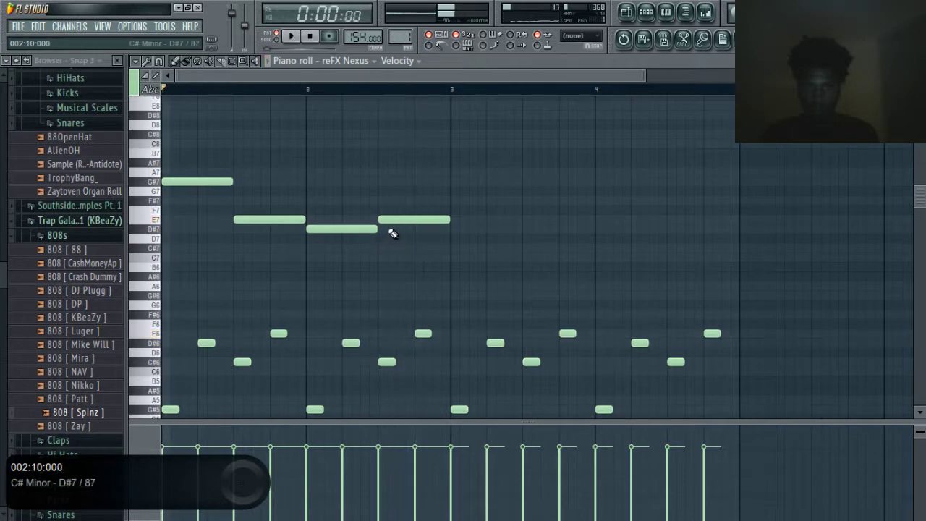
Duplicate the four long upper notes into bars 3 and 4 and play the pattern
left_click_drag(414, 149, 164, 233)
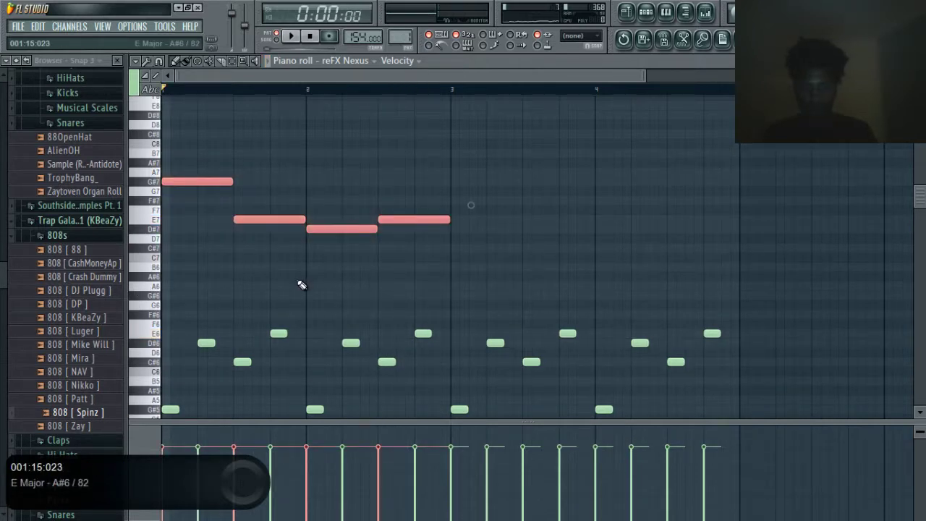
key("ctrl+b")
key("ctrl+d")
key("space")
Add an eight-step low note on G#4 at the start of bar 1
scroll(829, 212, "down", 4)
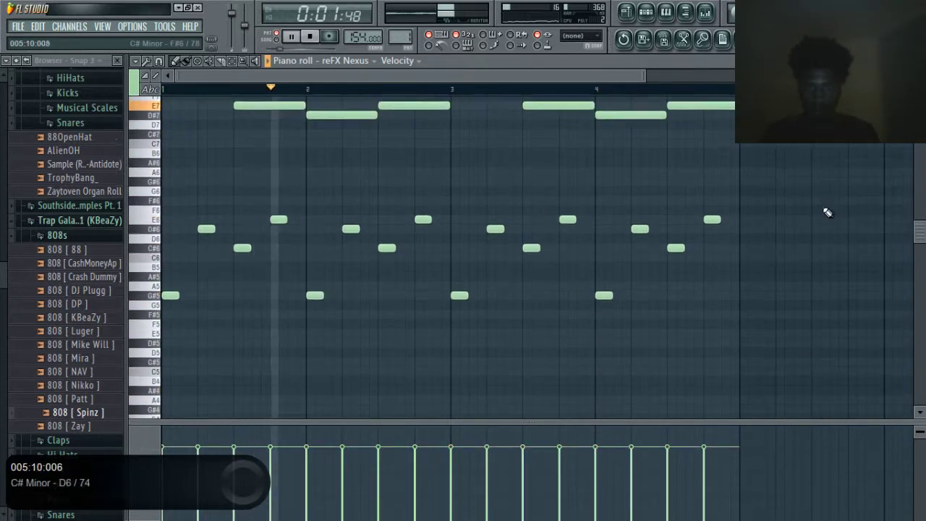
scroll(829, 212, "down", 4)
left_click(166, 296)
key("space")
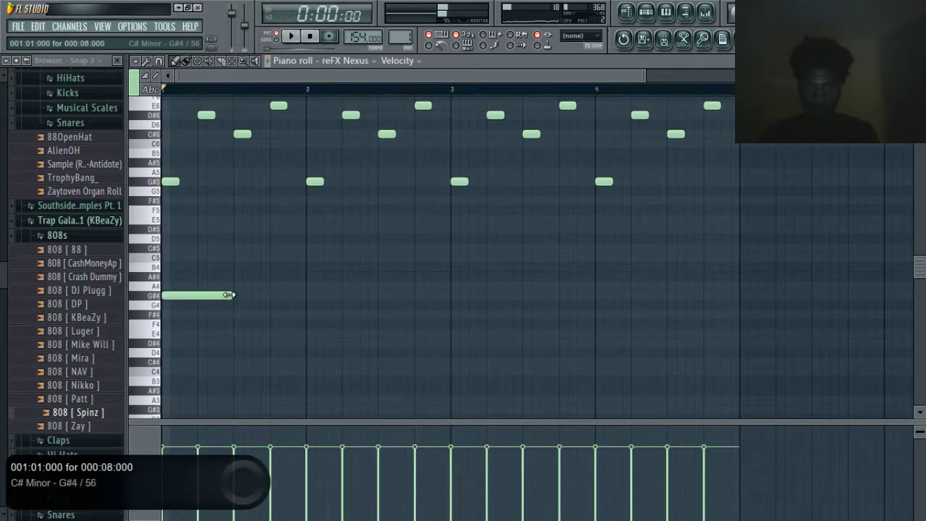
Extend the low G#4 note to fill bar 1 and add a two-bar E4 note across bars 2 and 3
key("space")
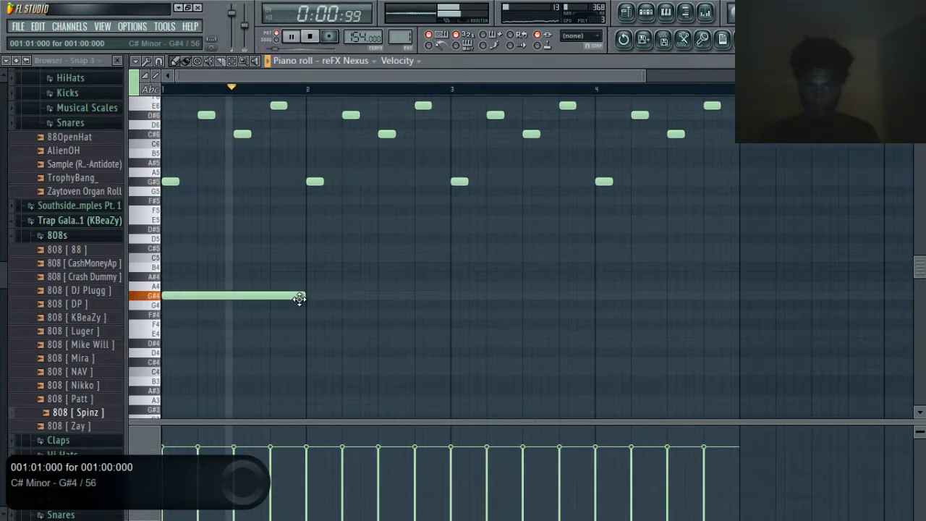
key("space")
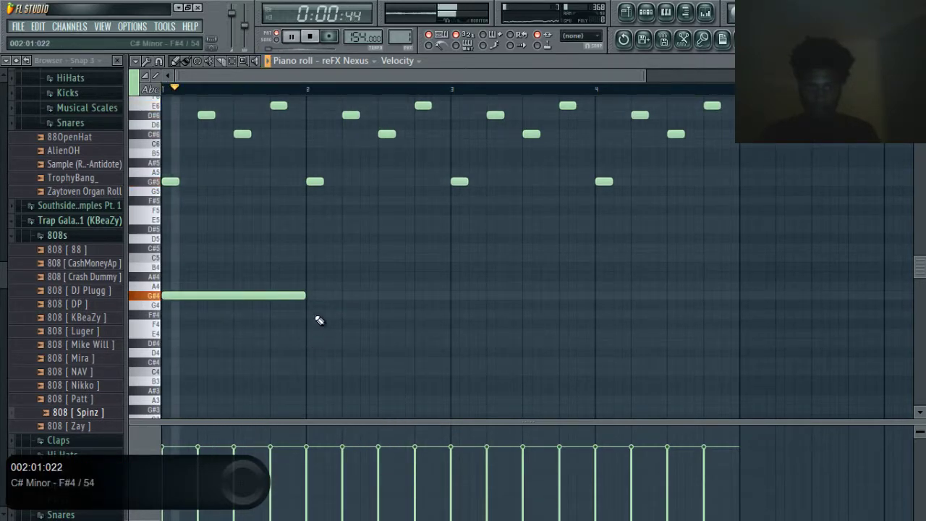
left_click(310, 258)
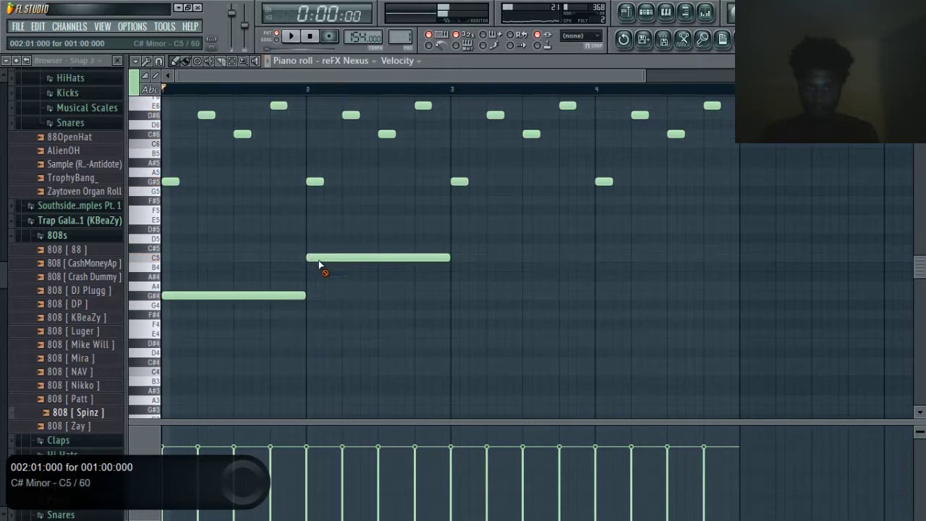
right_click(317, 259)
left_click(309, 333)
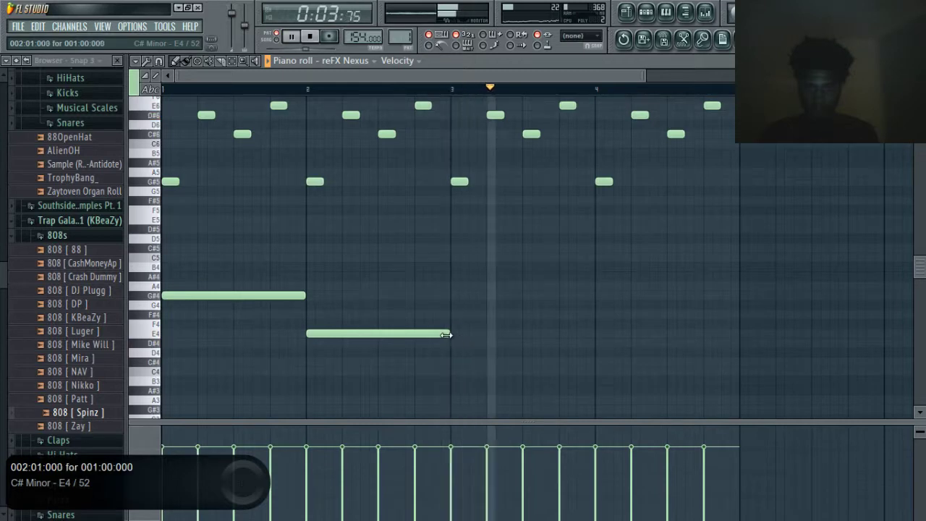
left_click_drag(450, 334, 590, 335)
key("space")
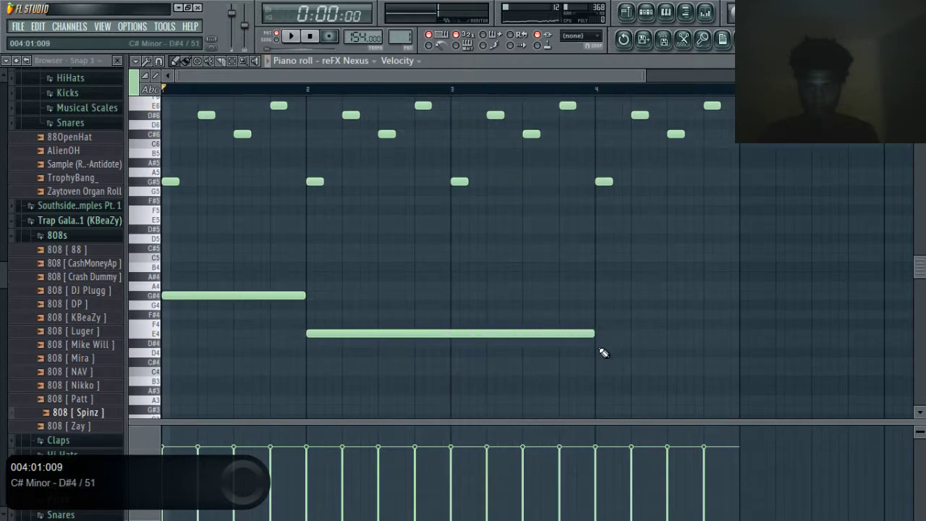
Add a low D#4 note at bar 4 and trim it to one bar long
left_click(600, 343)
key("space")
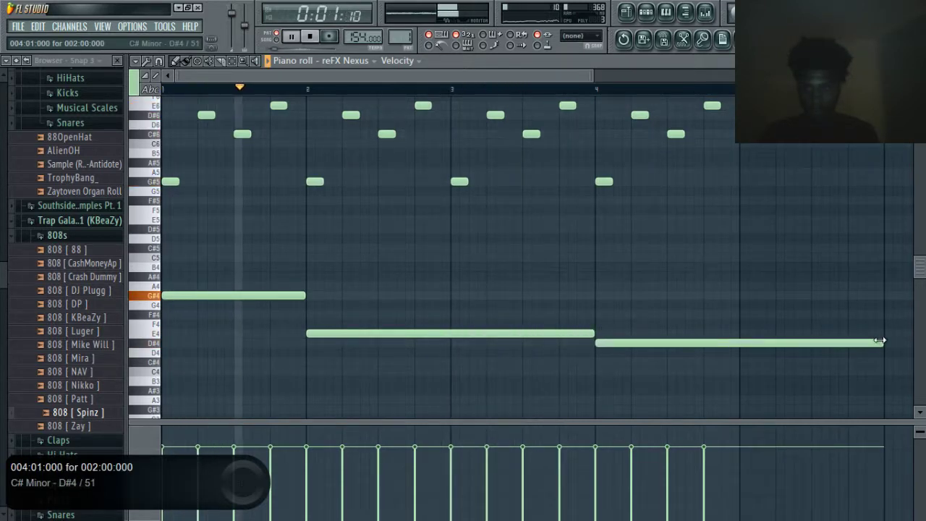
left_click_drag(880, 340, 738, 368)
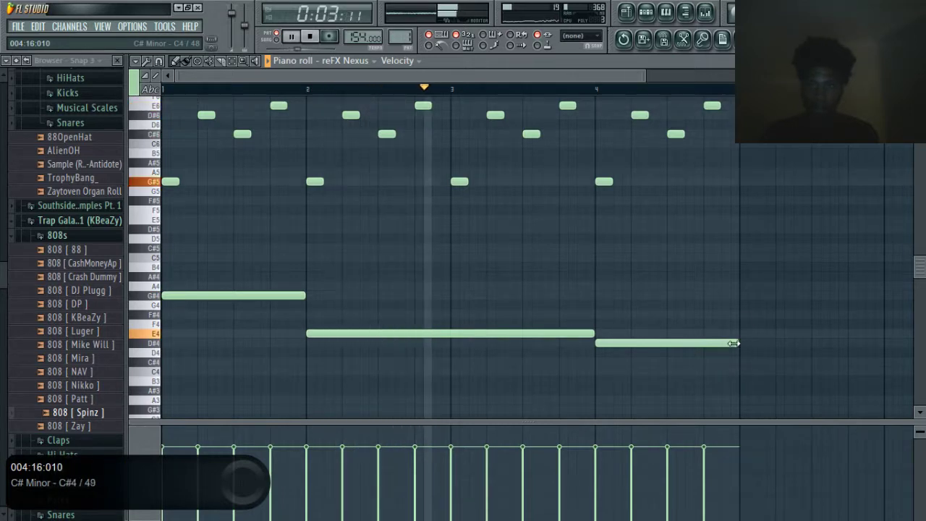
Duplicate the whole four-bar melody into bars 5 to 8 and close the piano roll
scroll(771, 271, "up", 2)
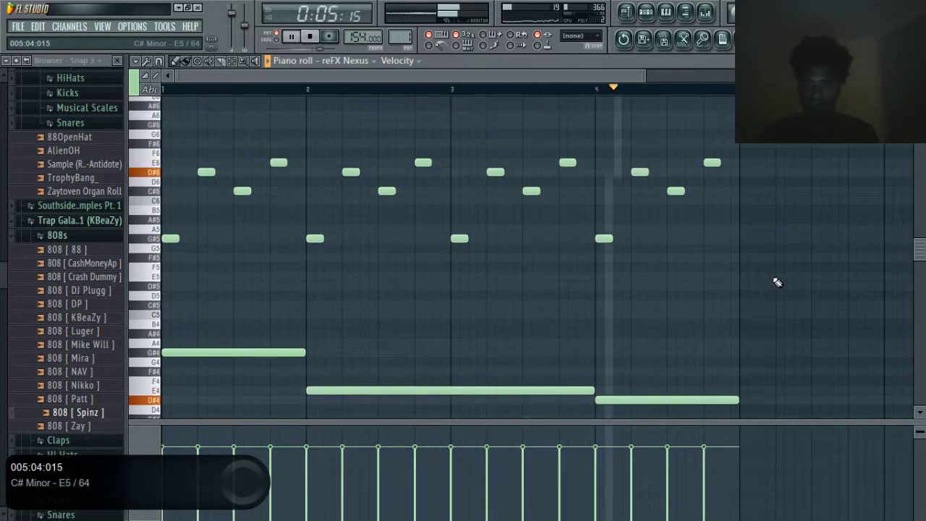
scroll(775, 282, "up", 5)
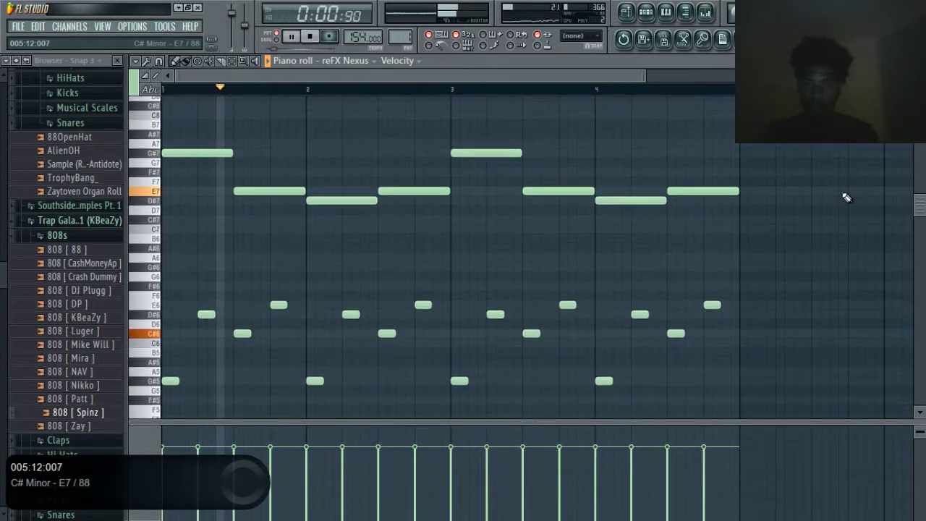
scroll(846, 197, "down", 6)
scroll(847, 199, "right", 4)
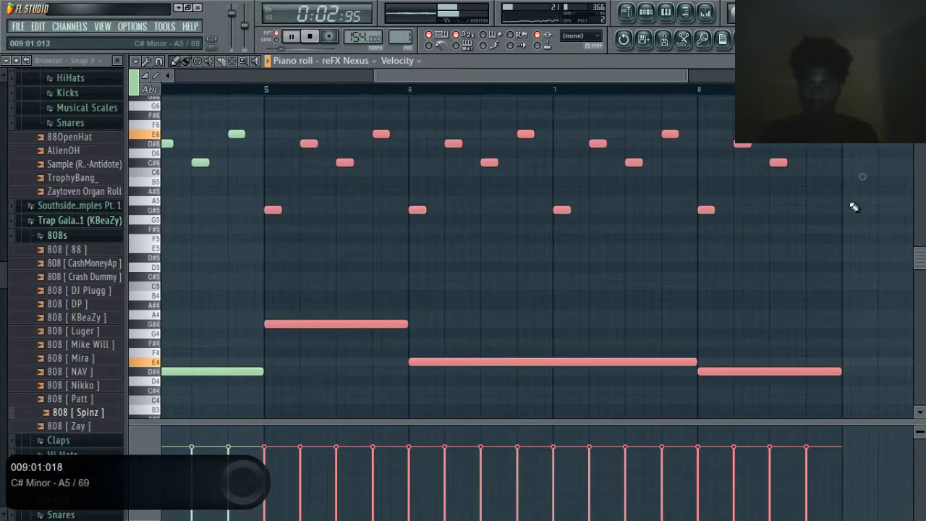
left_click(857, 204, "ctrl")
left_click(917, 60)
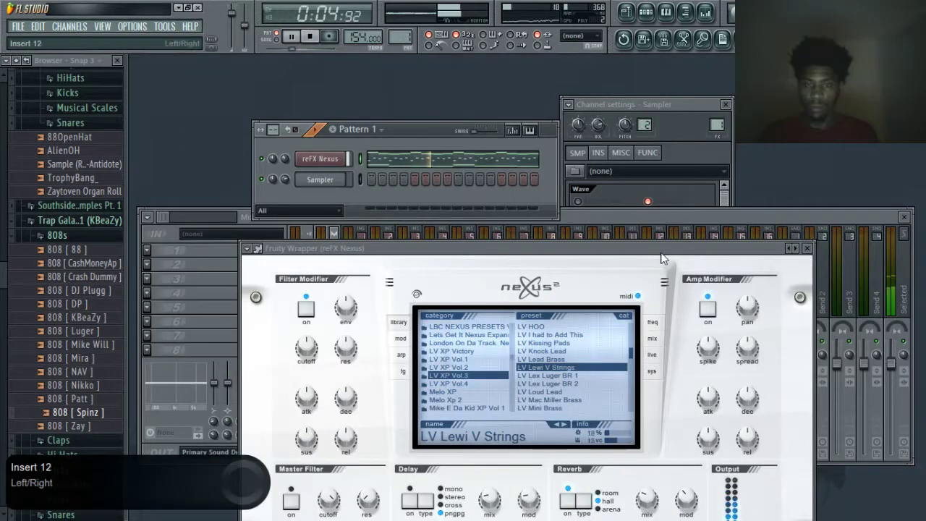
Close the first Nexus window and insert a second Nexus channel before the Sampler
left_click(806, 249)
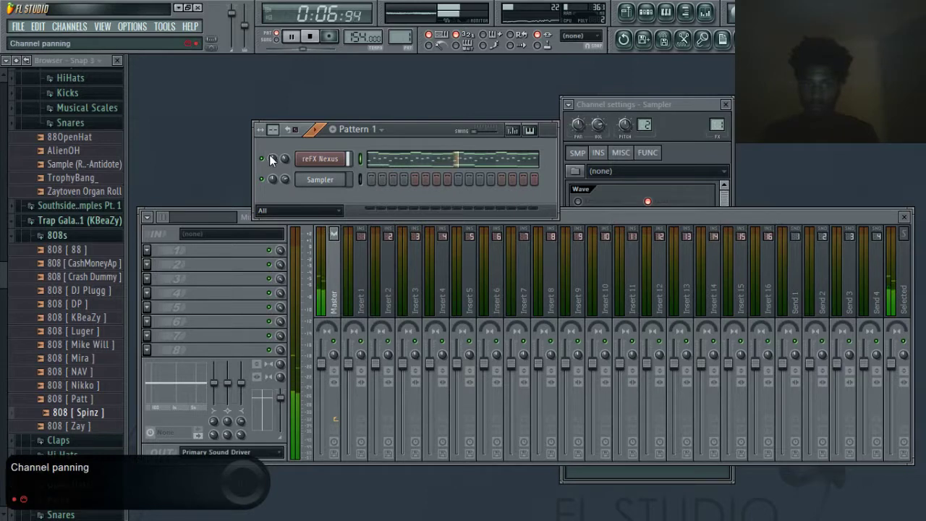
right_click(348, 177)
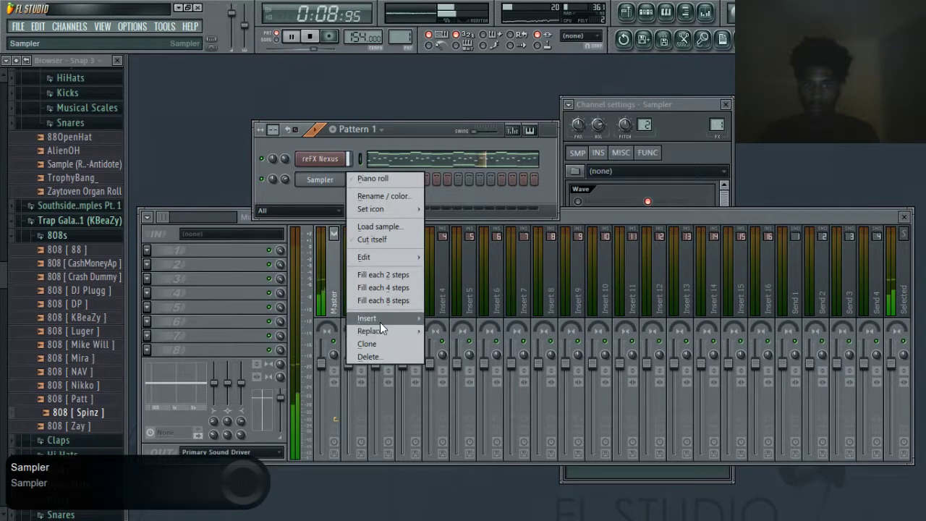
mouse_move(380, 319)
left_click(467, 447)
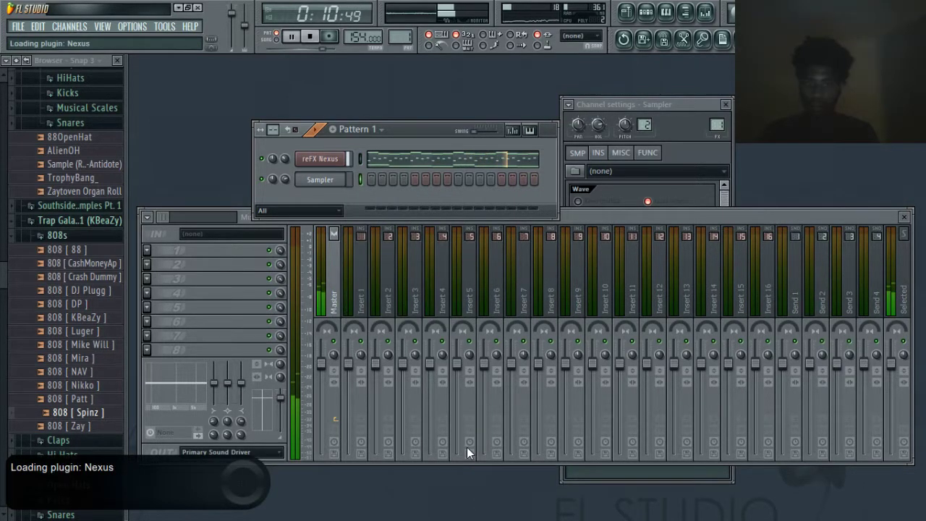
left_click_drag(491, 279, 423, 162)
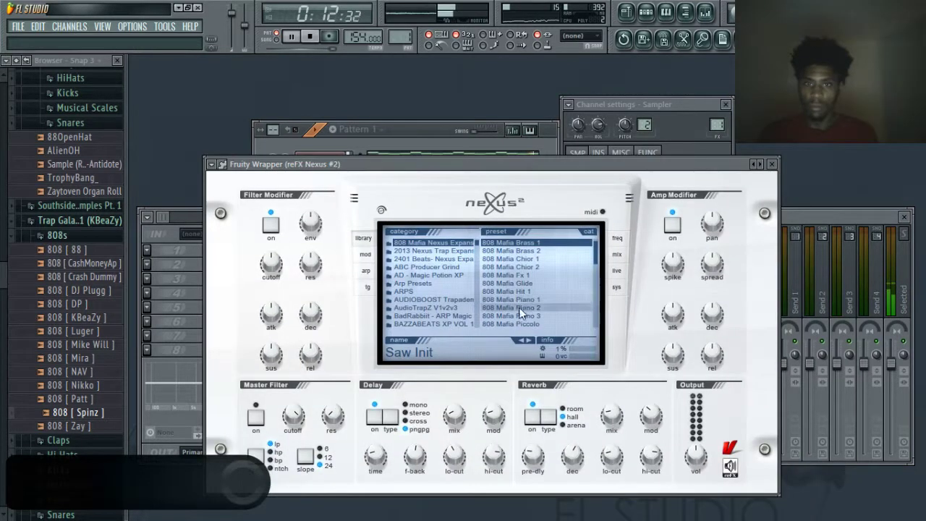
Browse the second Nexus's preset categories through LV XP Victory and LV XP Vol.2 to Royale Beatz Trap 1
scroll(423, 288, "down", 10)
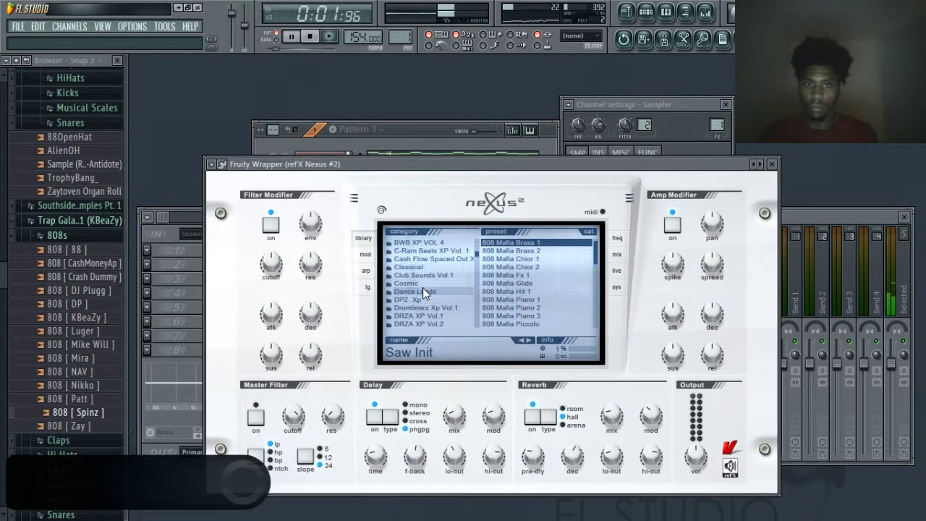
scroll(423, 287, "down", 4)
left_click(422, 288)
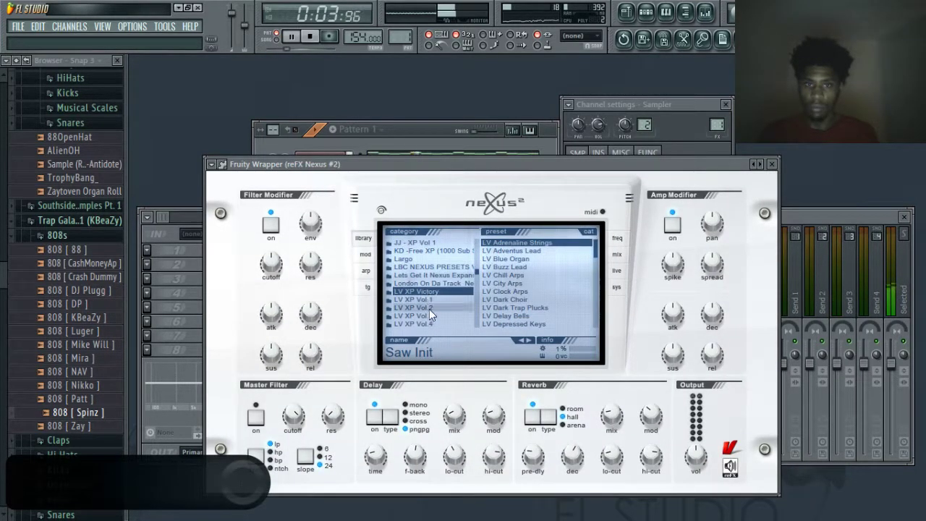
left_click(428, 309)
scroll(441, 290, "down", 4)
scroll(441, 290, "down", 3)
left_click(440, 291)
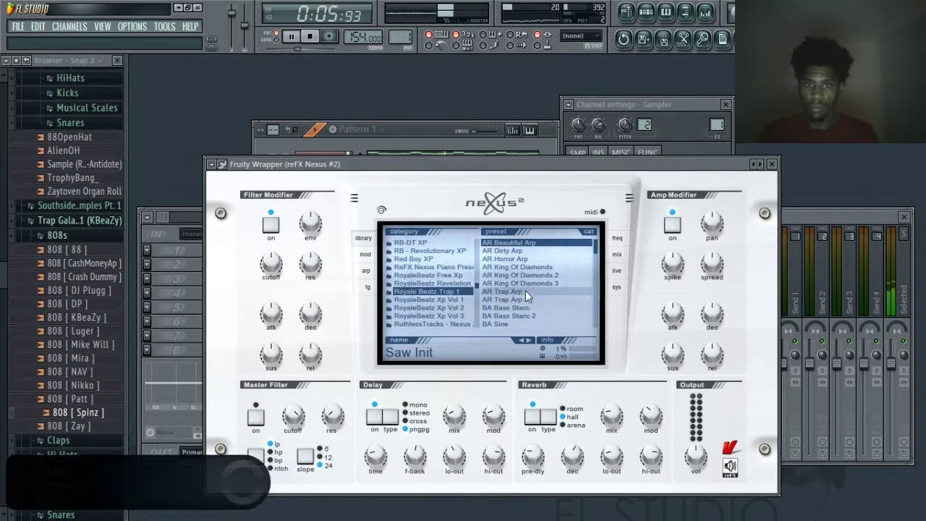
Try the presets AR King Of Diamonds 2 and PL House Pikes 2 on the second Nexus
left_click(546, 277)
scroll(543, 282, "down", 6)
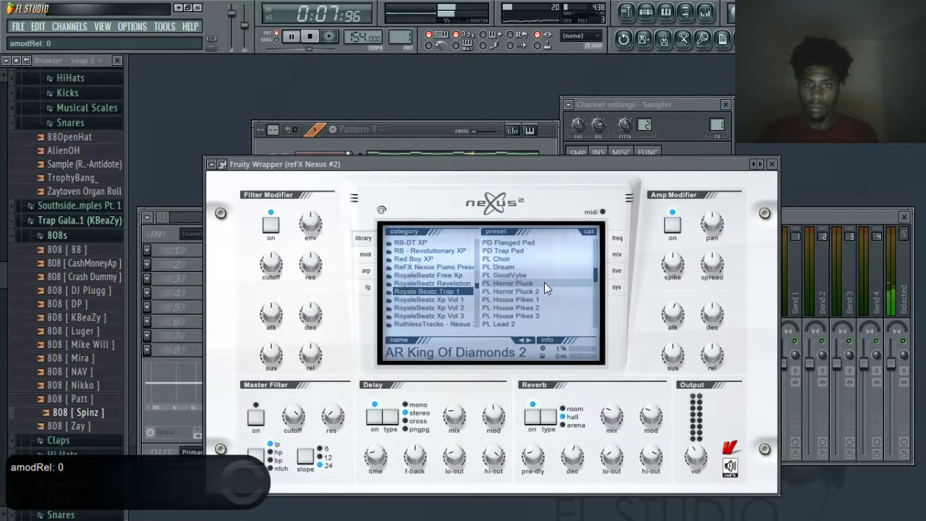
left_click(541, 259)
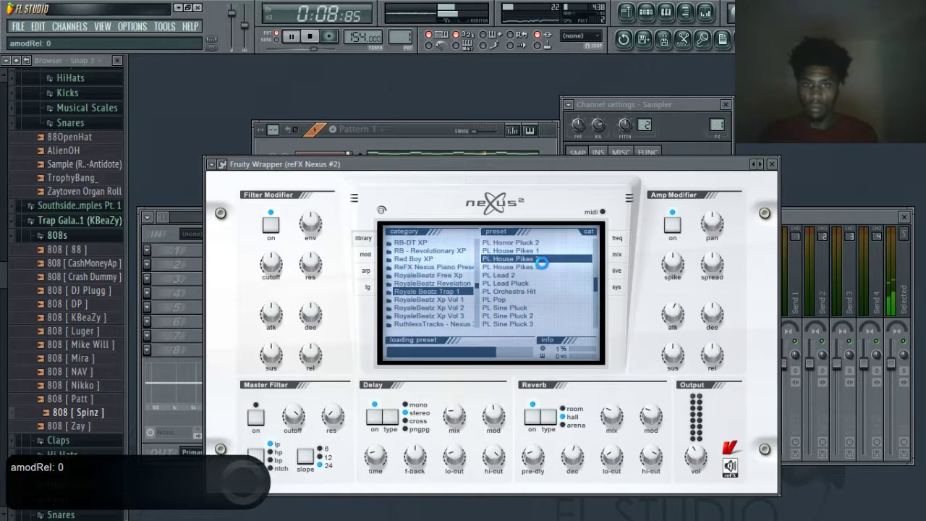
scroll(539, 275, "down", 3)
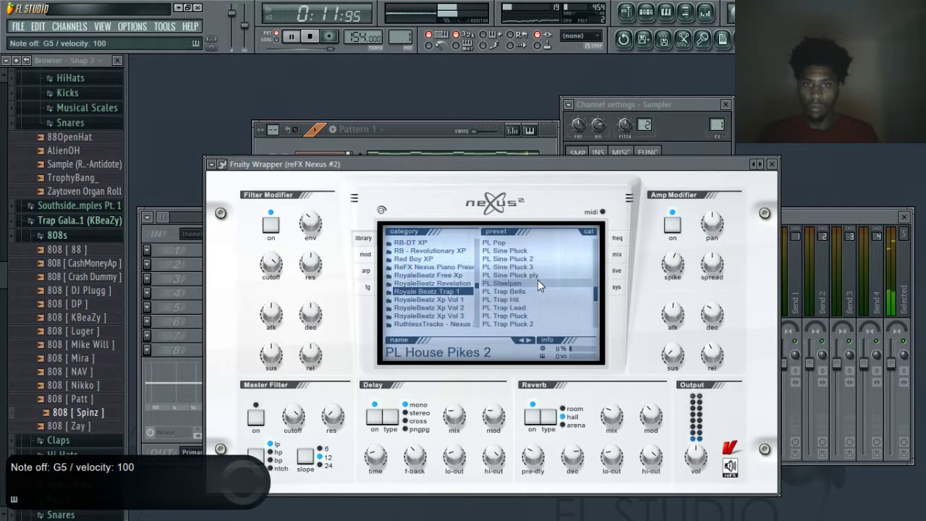
Lower the first Nexus channel's volume to 44% and try PL Trap Pluck, PL Trap Lead, PL Trap Bells and PN Gangsta Piano on Nexus #2
left_click(347, 149)
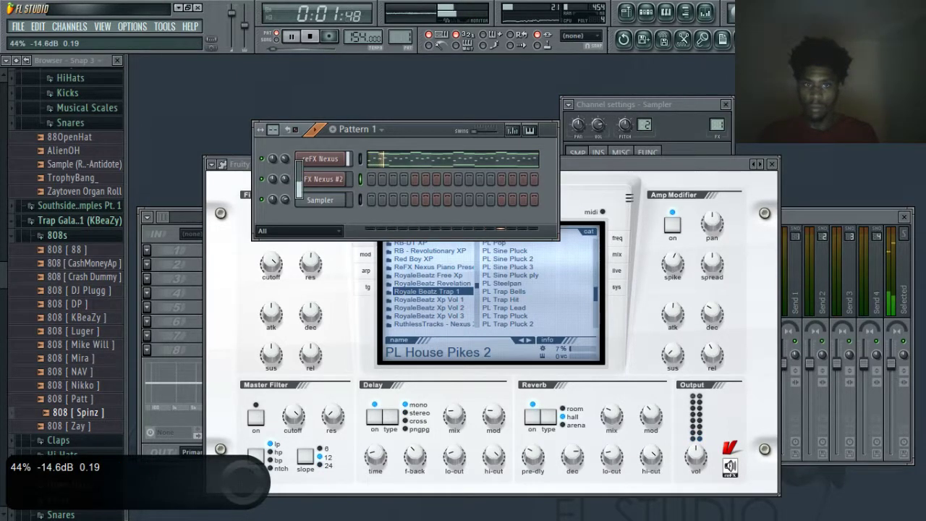
left_click(548, 317)
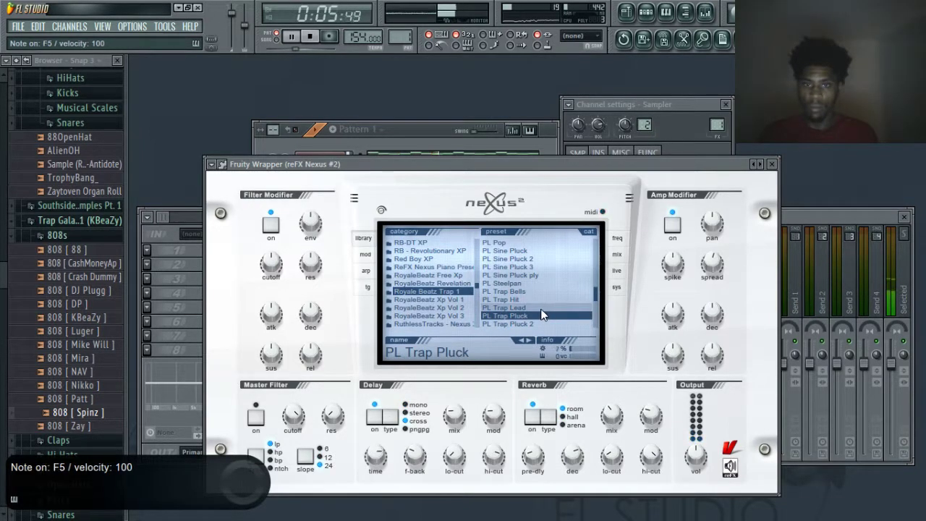
left_click(538, 308)
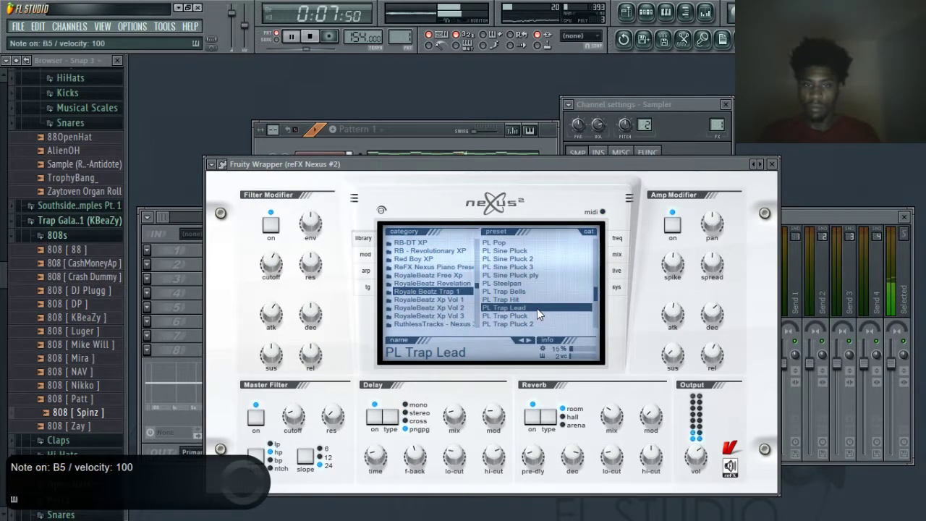
left_click(537, 294)
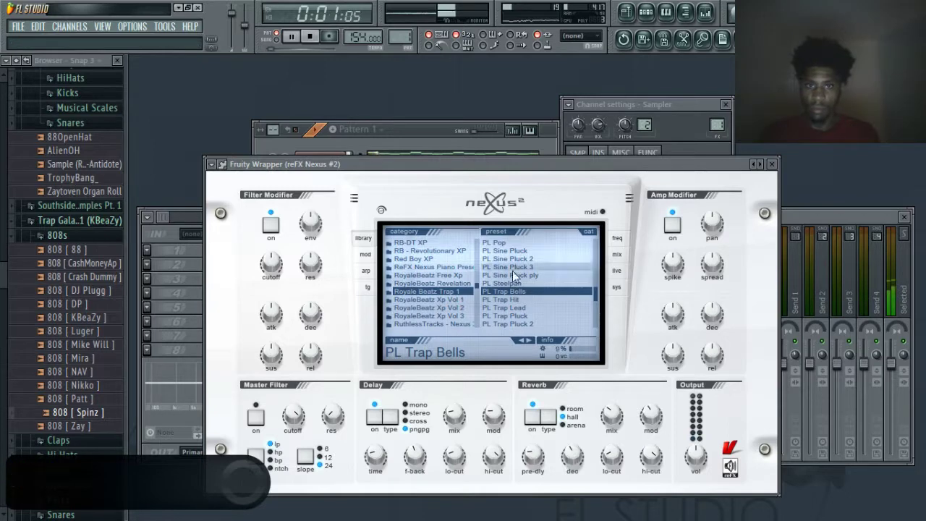
scroll(517, 280, "down", 3)
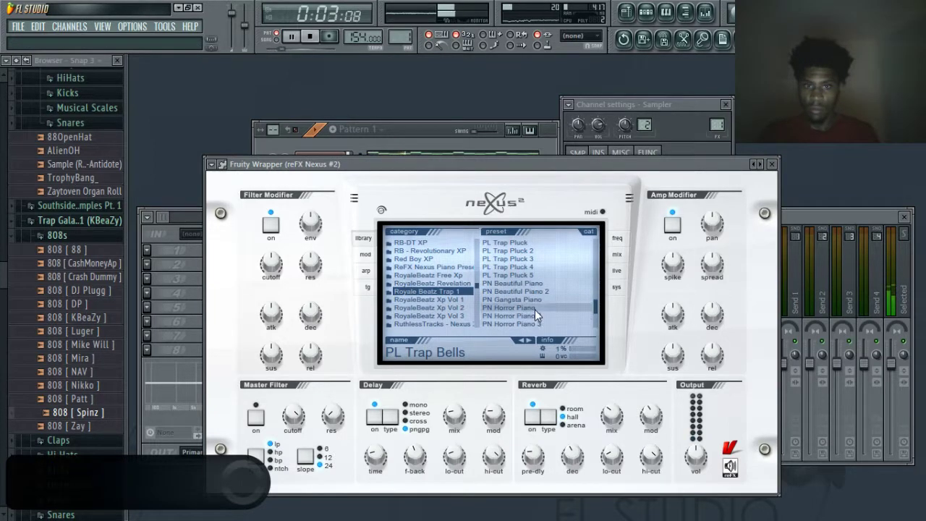
left_click(534, 301)
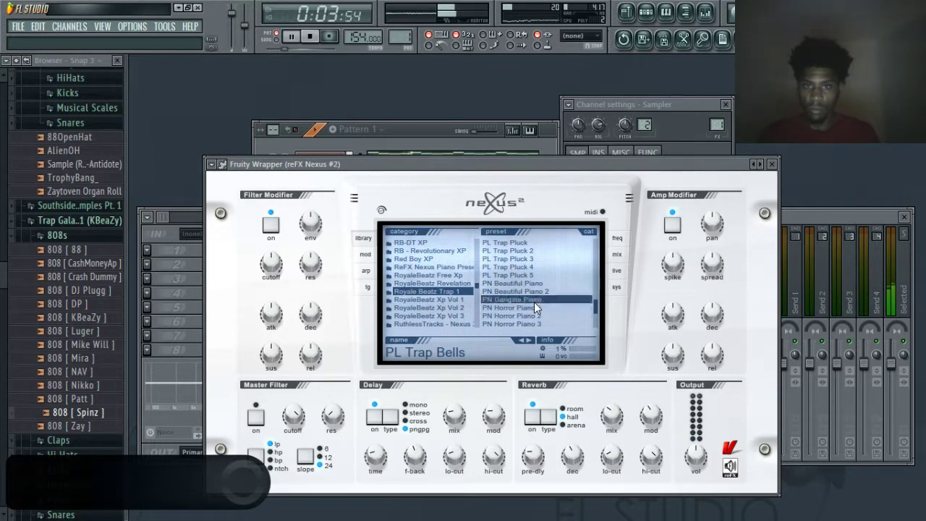
Load the preset London On Da Track - Piano 4 from the London On Da Track category
mouse_move(476, 291)
left_mouse_down()
mouse_move(480, 316)
mouse_move(483, 275)
left_mouse_up()
left_click(462, 267)
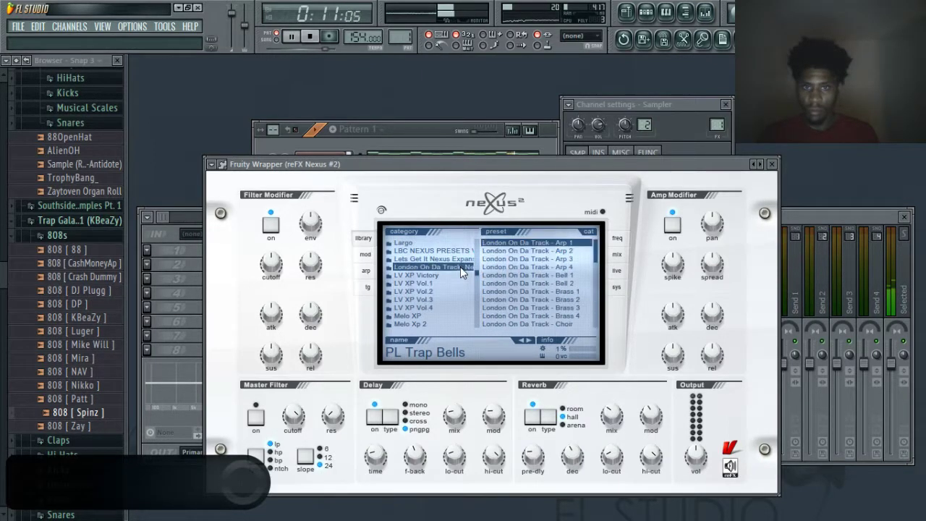
left_click(543, 298)
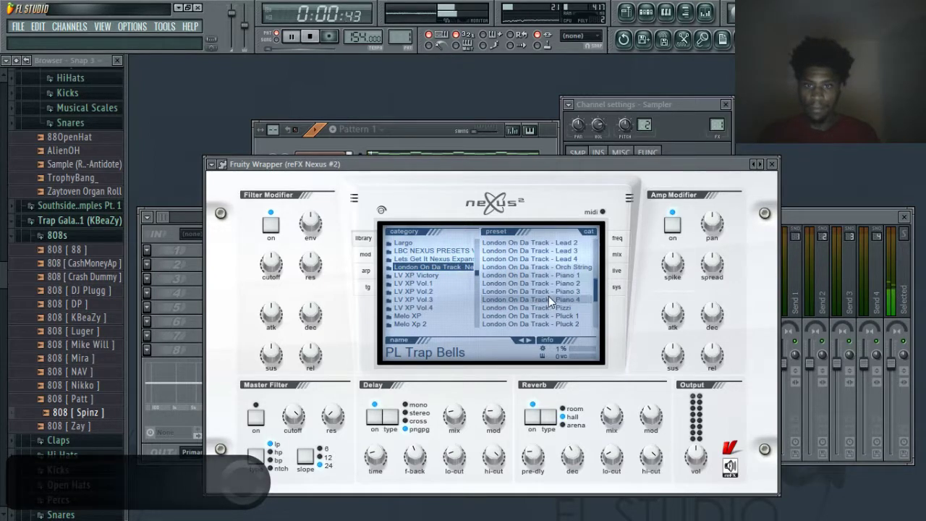
Open the piano roll of the reFX Nexus #2 channel showing all eight bars and stop playback
left_click(338, 147)
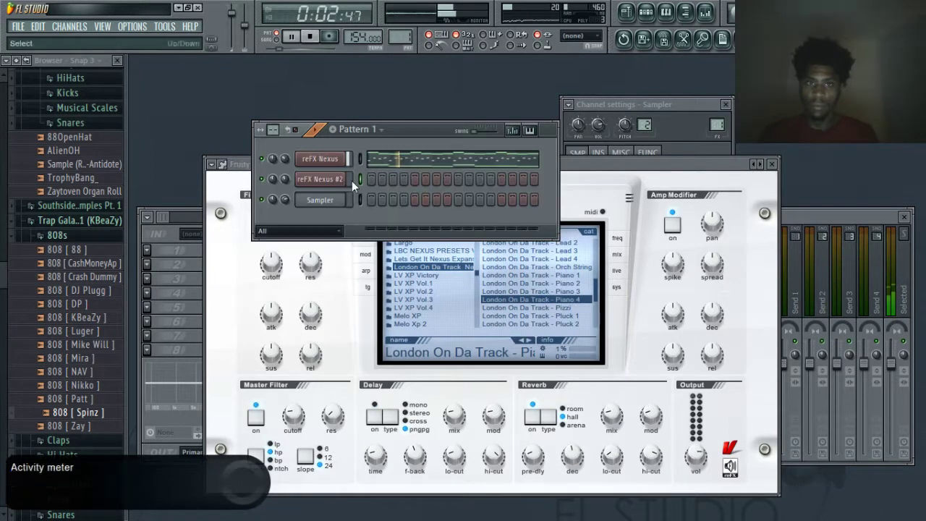
right_click(352, 181)
left_click(393, 179)
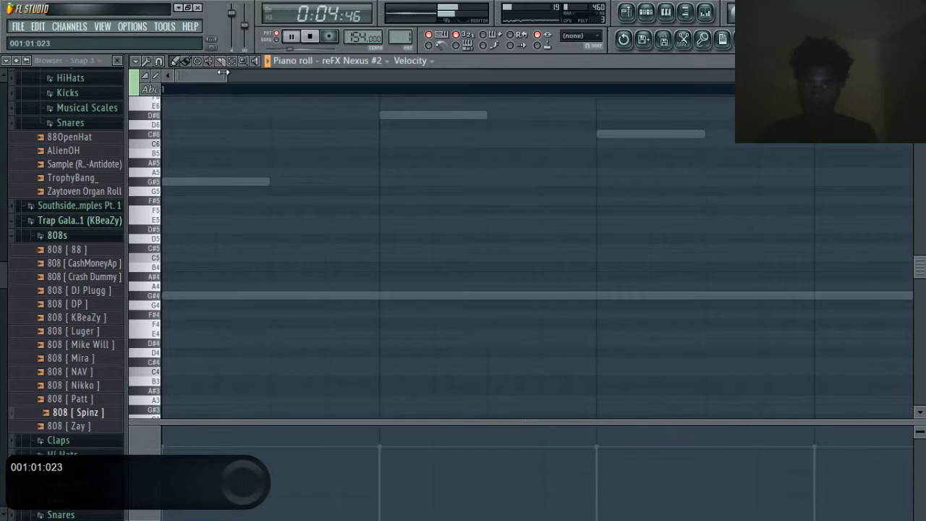
left_click_drag(223, 73, 697, 72)
key("space")
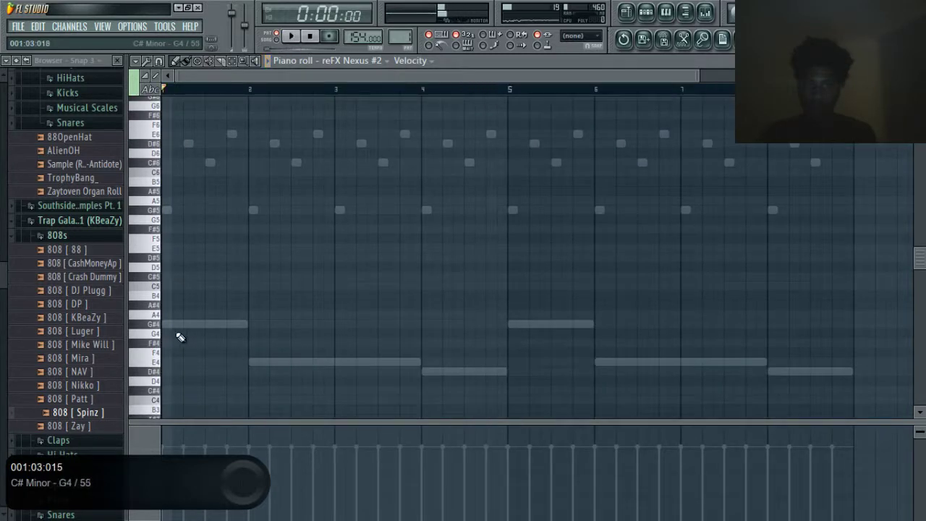
Add one-bar notes G#4 in bar 1 and E4 in bar 2, plus two-bar D#4 and F#4 notes from bar 3
left_click(166, 323)
left_click(253, 363)
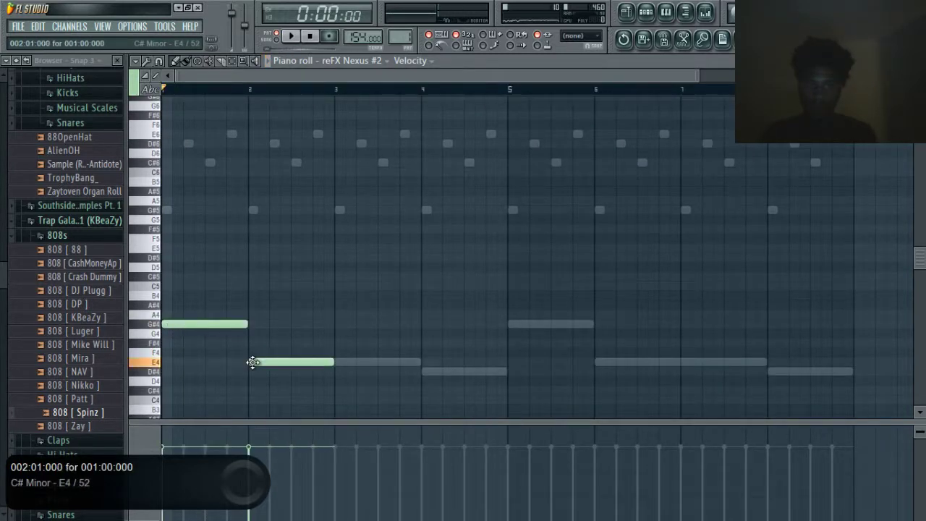
left_click_drag(419, 372, 354, 375)
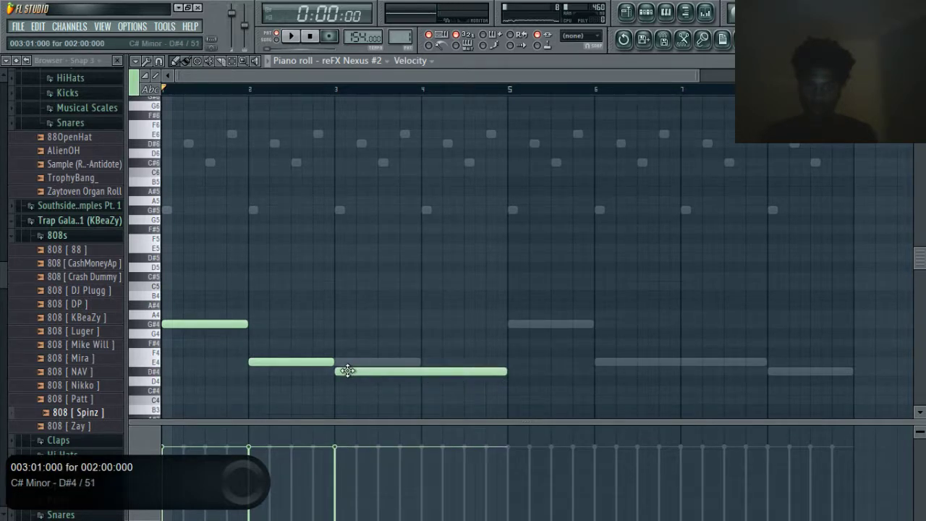
left_click(338, 343)
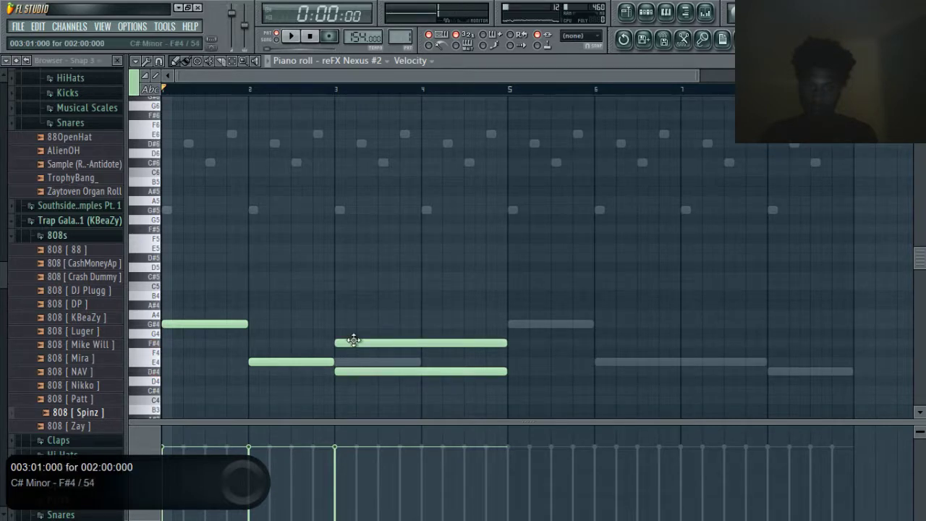
Try A4 and A#4 as the top note of the bar 3 chord, settling on a two-bar A4
left_click(342, 313)
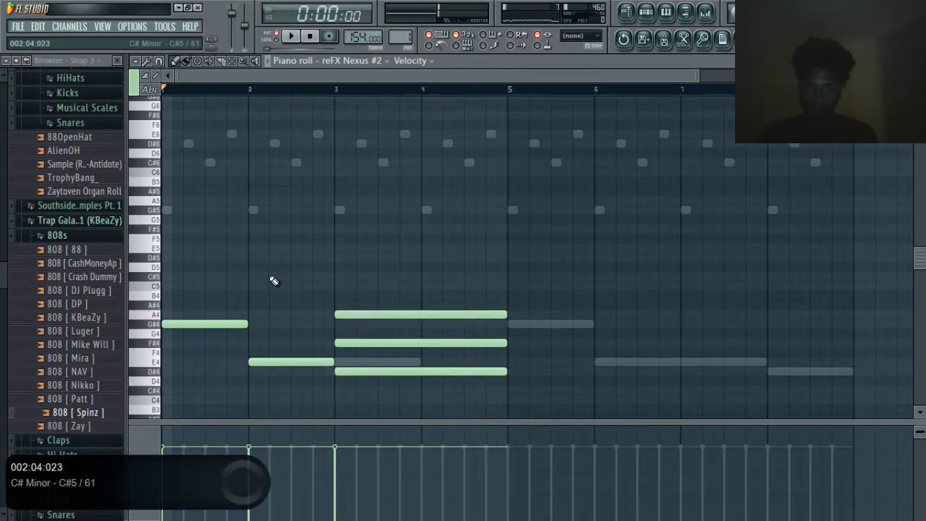
right_click(354, 313)
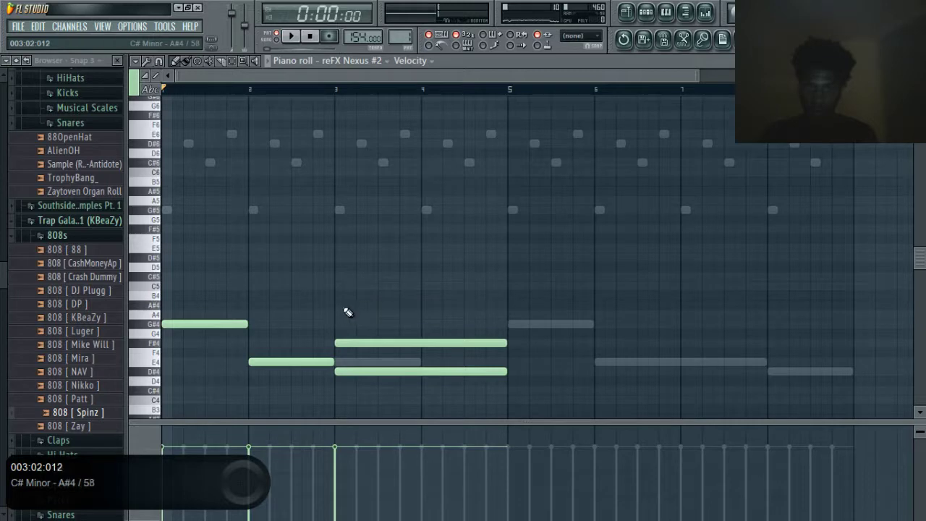
left_click(355, 305)
right_click(362, 306)
left_click(344, 314)
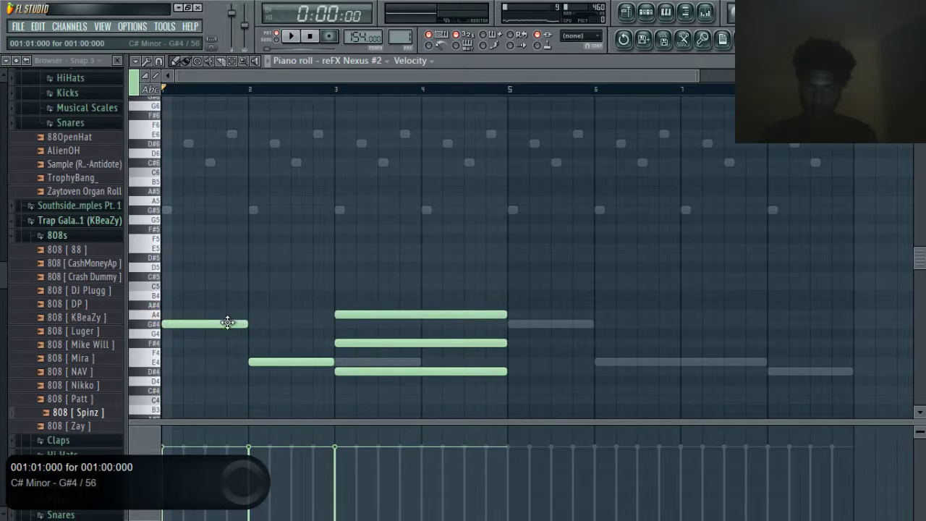
Stack one-bar C5 and D#5 notes in bar 1 and G#4 and C5 in bar 2, and play the pattern
left_click(168, 287)
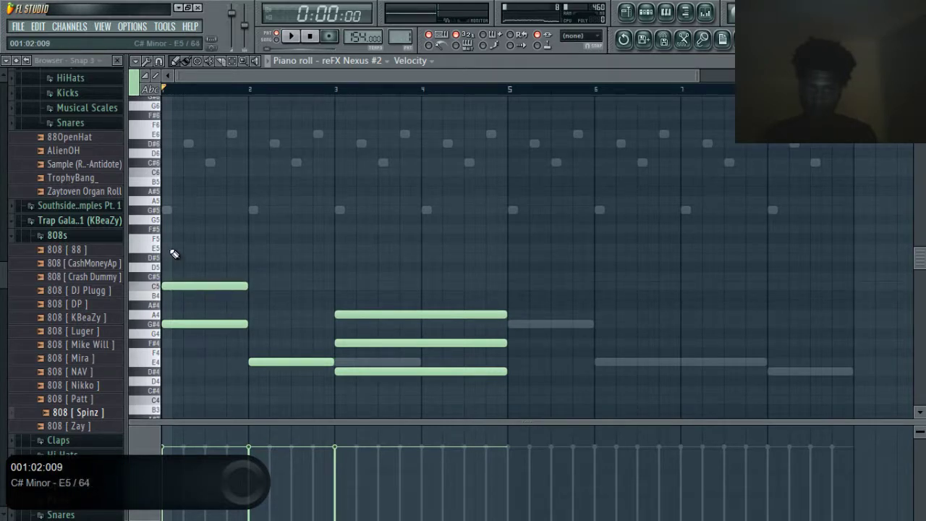
left_click(174, 259)
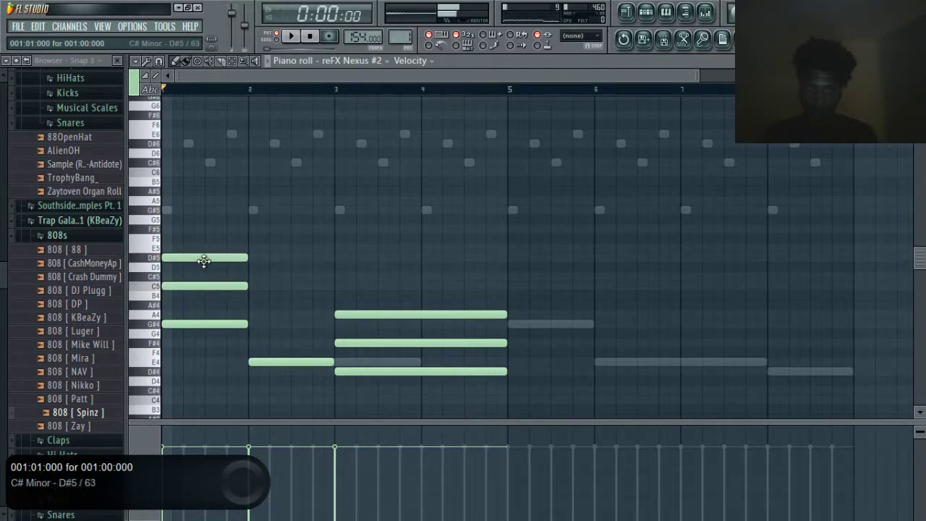
left_click(256, 325)
left_click(253, 285)
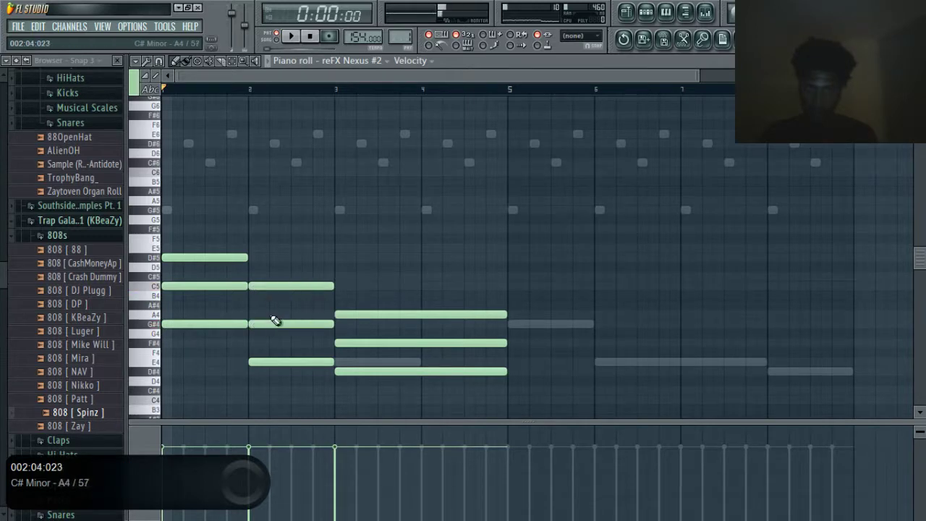
key("space")
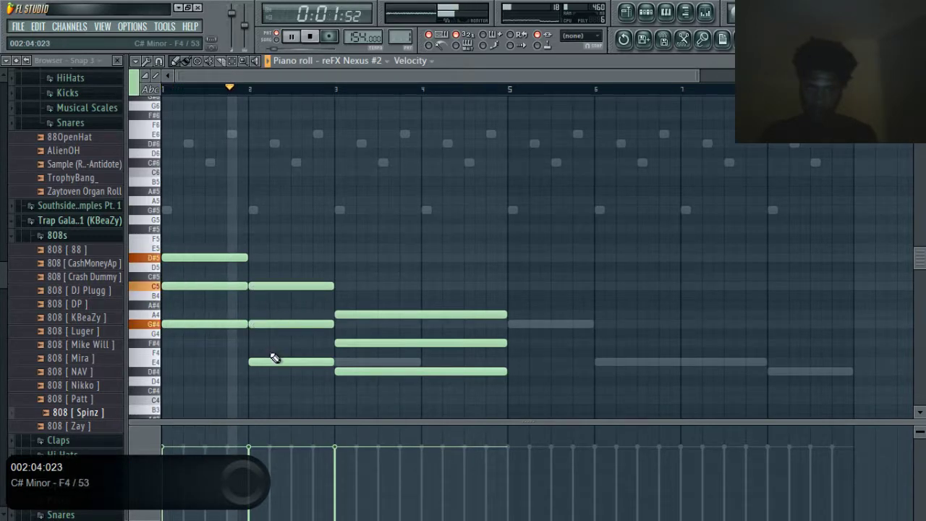
Transpose all notes up an octave and delete the upper chord notes, leaving G#5, E5 and D#5
key("ctrl+Up")
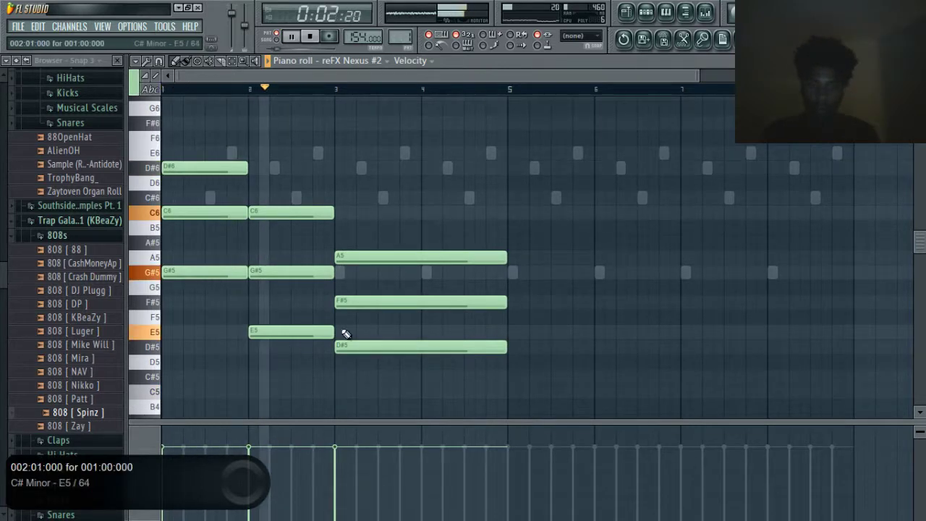
right_click(354, 302)
right_click(365, 257)
right_click(315, 272)
right_click(279, 213)
right_click(223, 168)
right_click(210, 212)
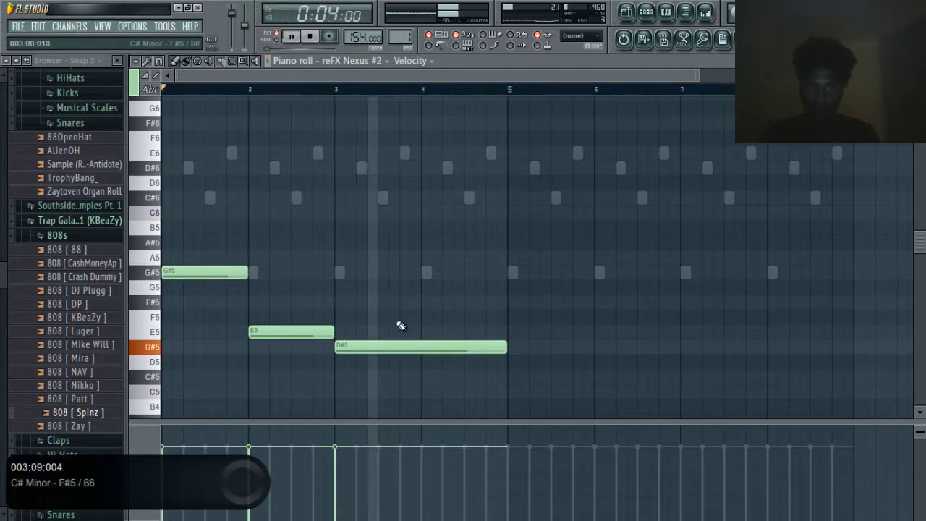
Add one-bar E5 and C#5 notes below G#5 in bar 1, and C5 and G#4 below E5 in bar 2
key("space")
scroll(407, 329, "down", 2)
left_click(173, 242)
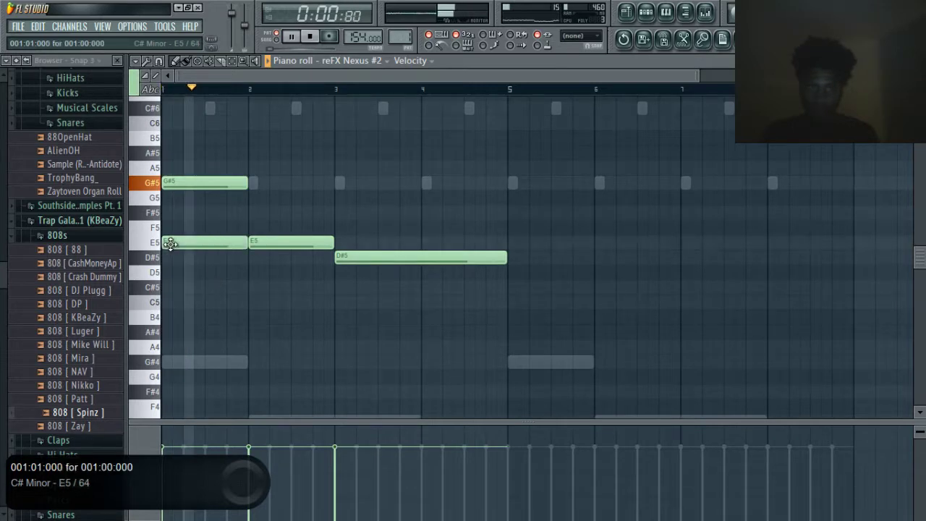
left_click(178, 287)
key("space")
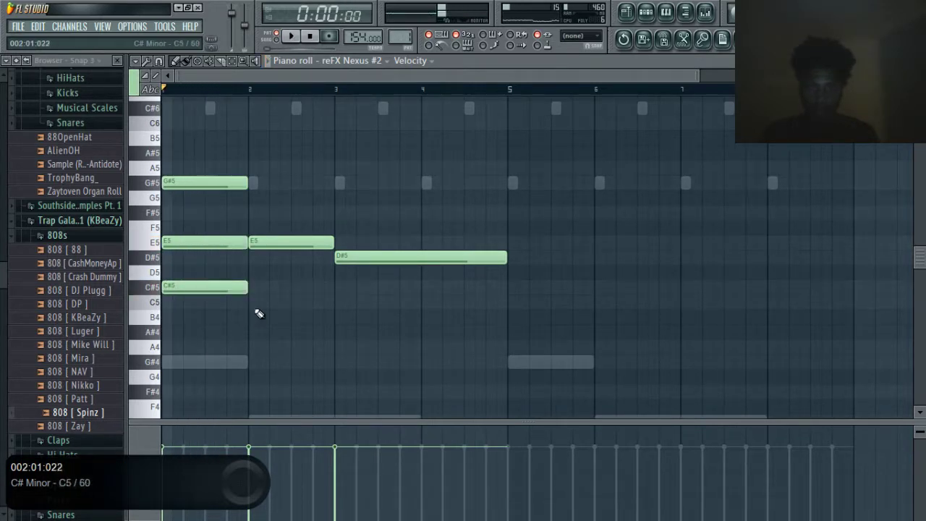
left_click(254, 303)
left_click(262, 362)
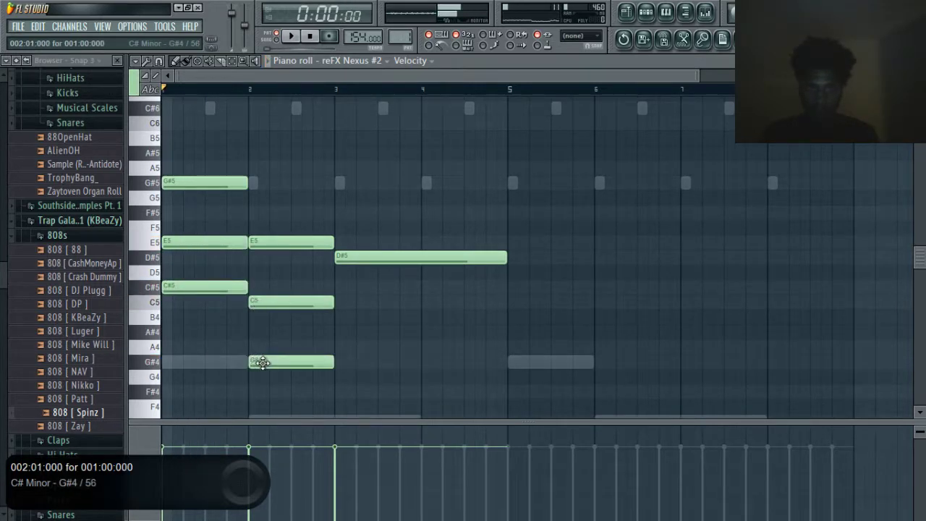
Add C5 and G#4 below D#5 at bar 3 and lengthen both notes to two bars
left_click(351, 362)
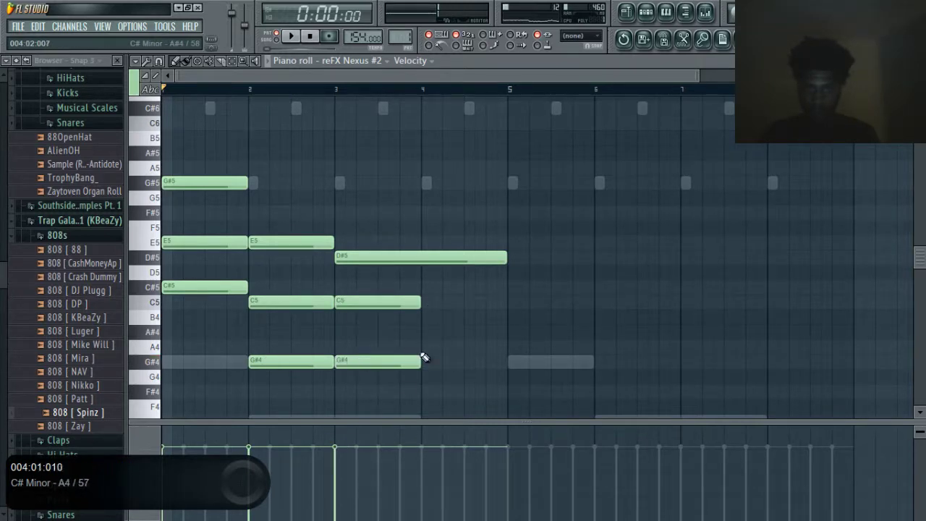
left_click_drag(398, 398, 404, 295)
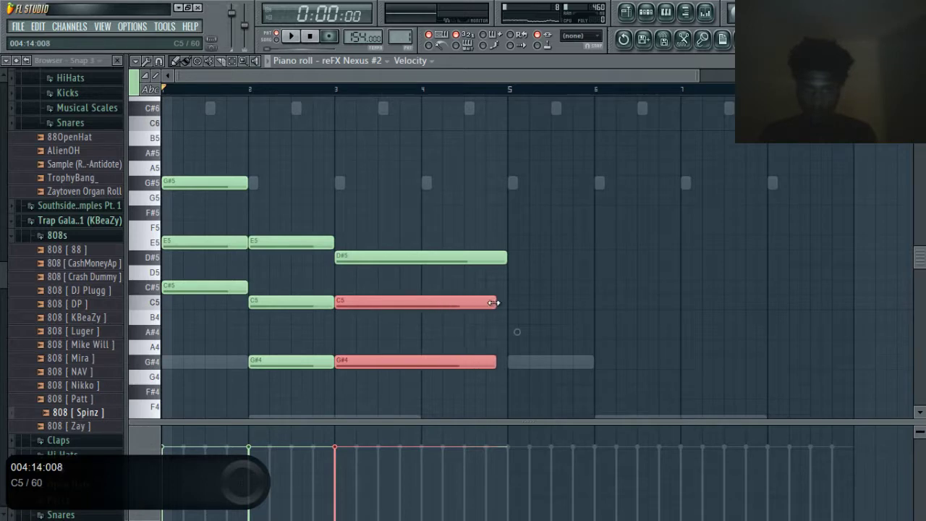
left_click(530, 292)
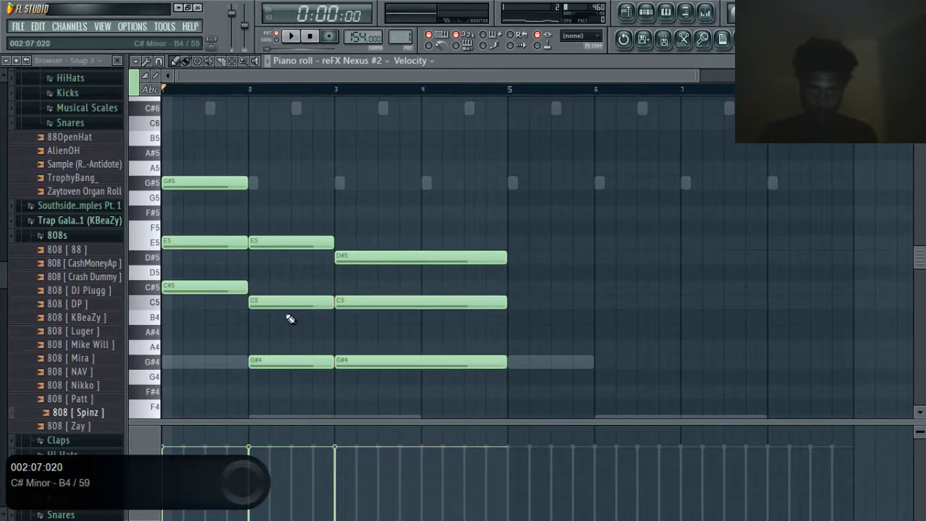
Raise the bar 2 chord's C5 to C#5 and its G#4 to A4, and play back the change
left_click_drag(290, 303, 289, 288)
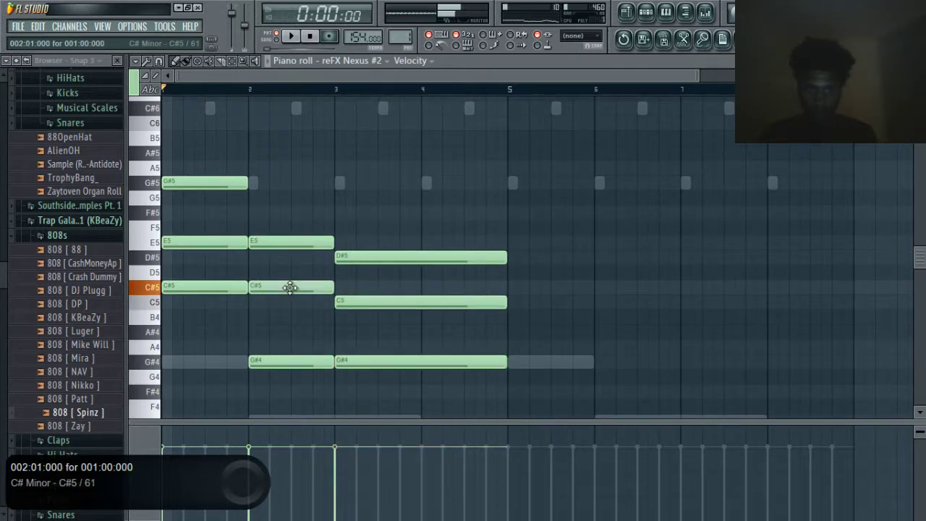
left_click_drag(279, 362, 279, 344)
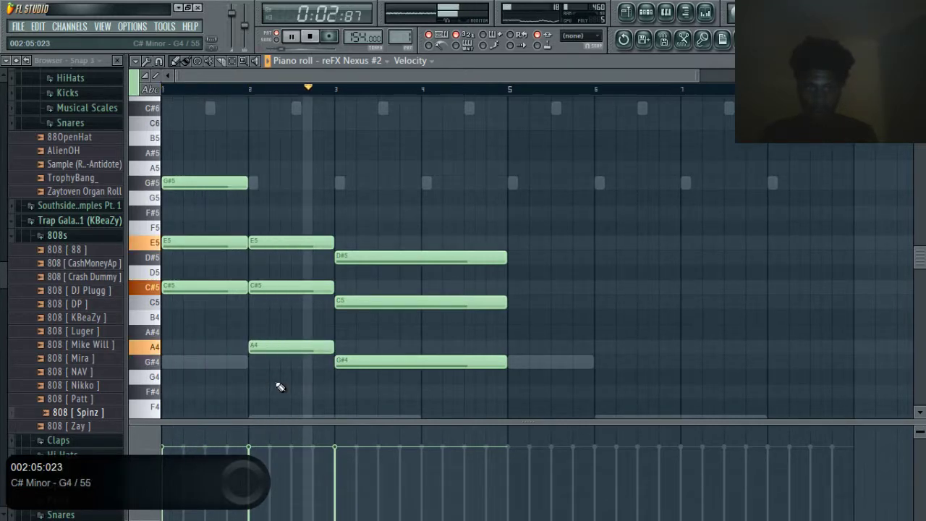
key("space")
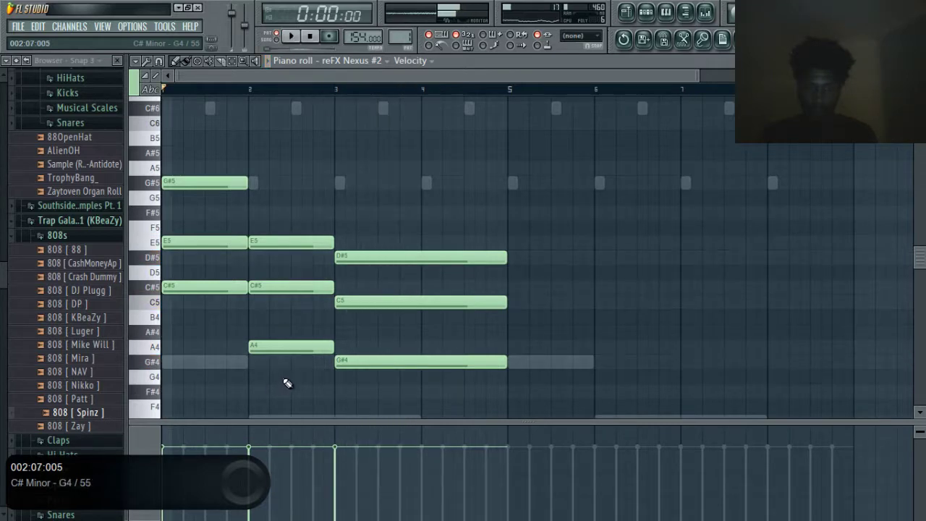
Delete all chord notes in bars 1 to 4 of the Nexus #2 piano roll
right_click(343, 303)
right_click(318, 287)
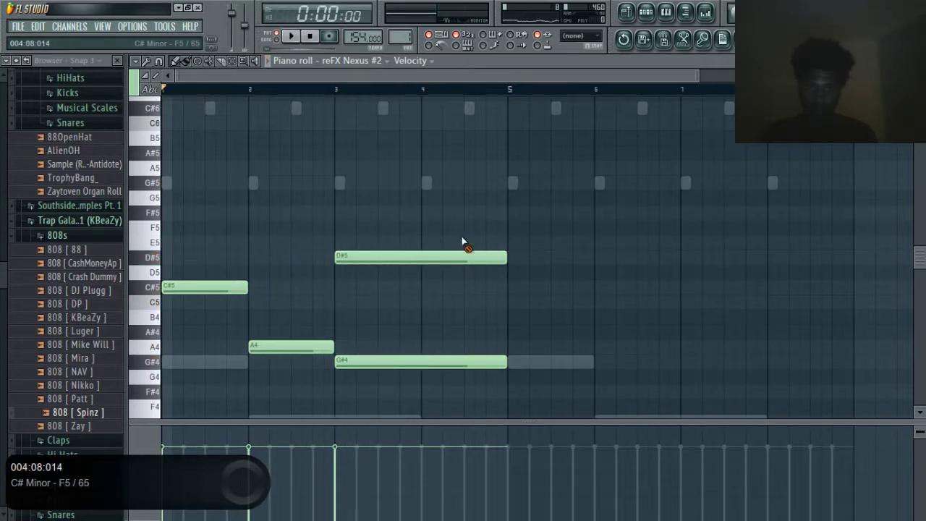
right_click(466, 257)
right_click(289, 346)
right_click(206, 288)
right_click(434, 361)
Place a one-bar note in bar 1, audition it at D#6, E6 and A#6, and settle on G#6
scroll(279, 329, "up", 3)
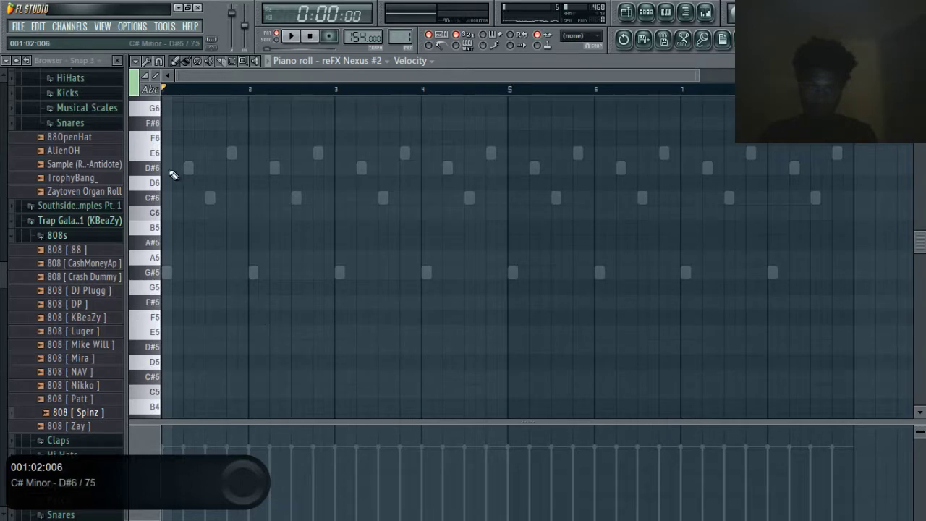
left_click(177, 168)
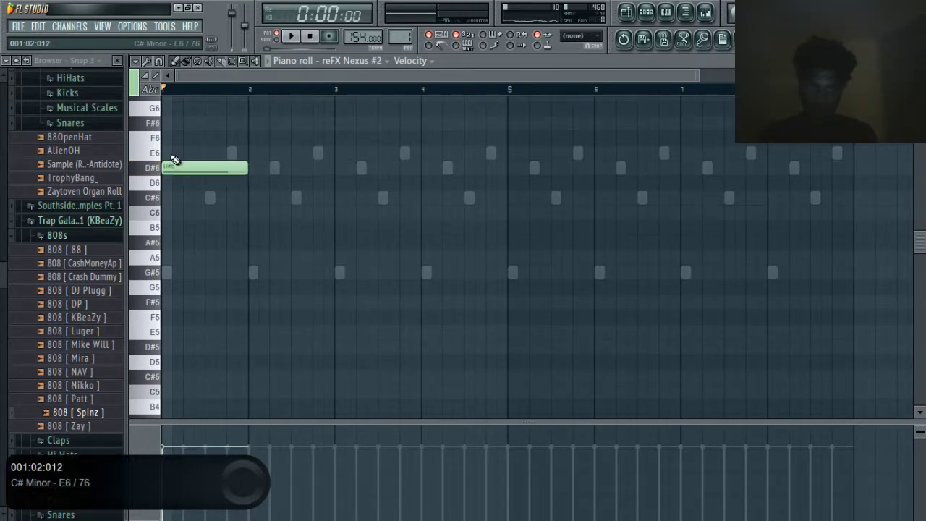
left_click(172, 152)
scroll(215, 205, "up", 4)
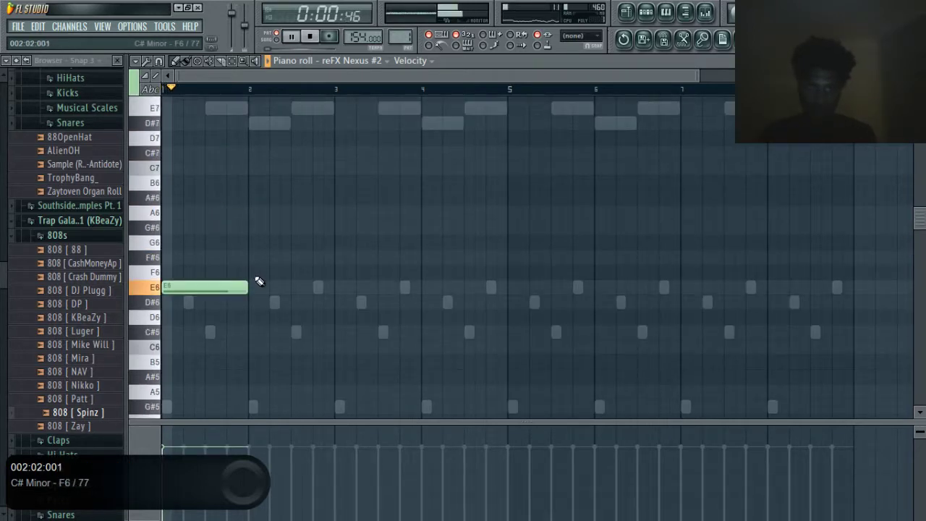
key("space")
left_click_drag(224, 282, 206, 198)
scroll(252, 226, "up", 3)
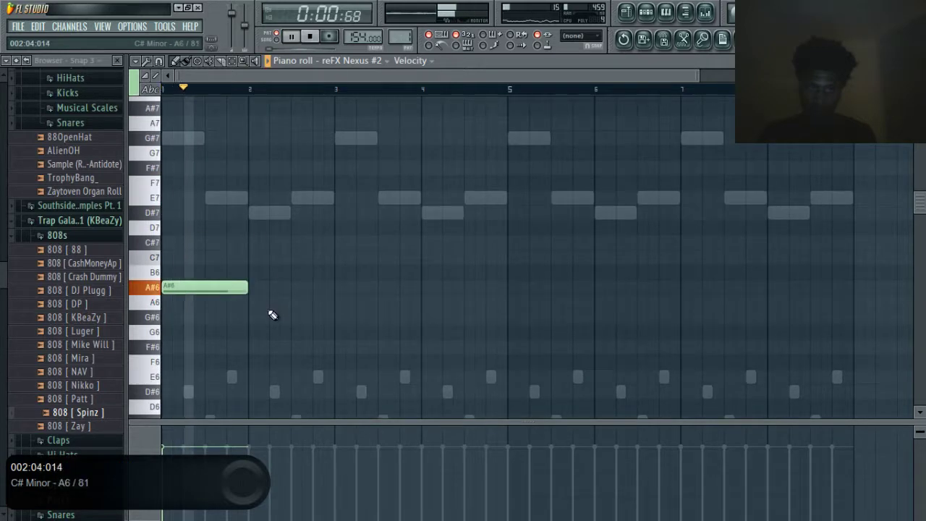
left_click_drag(227, 292, 224, 321)
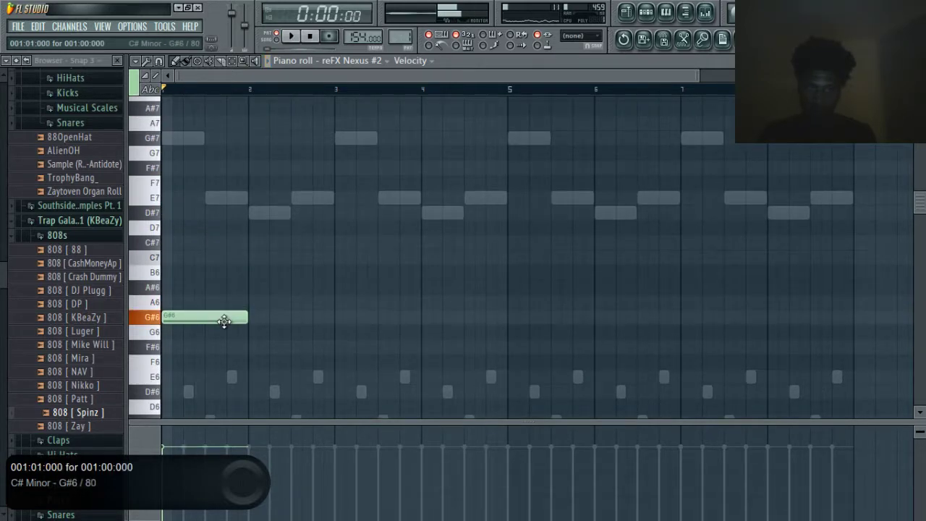
Add a one-bar B6 note in bar 2 after trying C7, and play it back
left_click(261, 264)
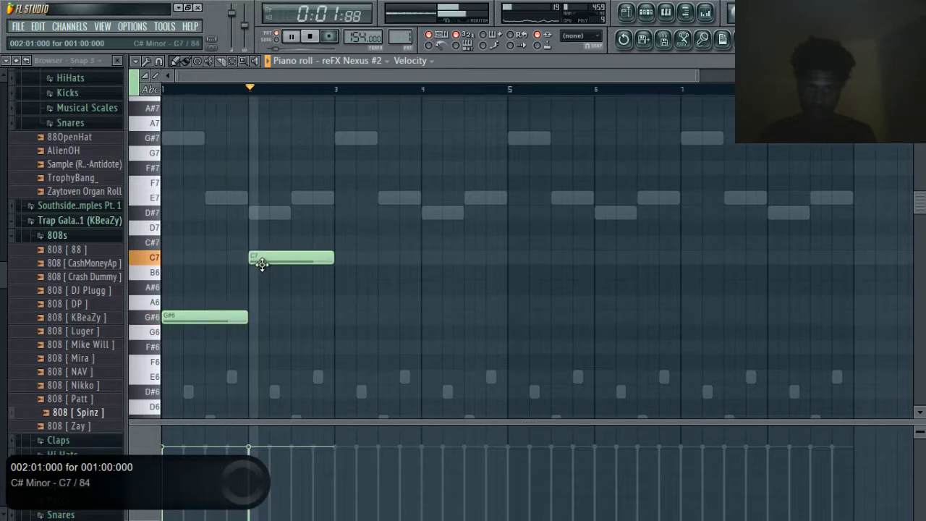
right_click(262, 262)
key("space")
left_click_drag(254, 287, 257, 269)
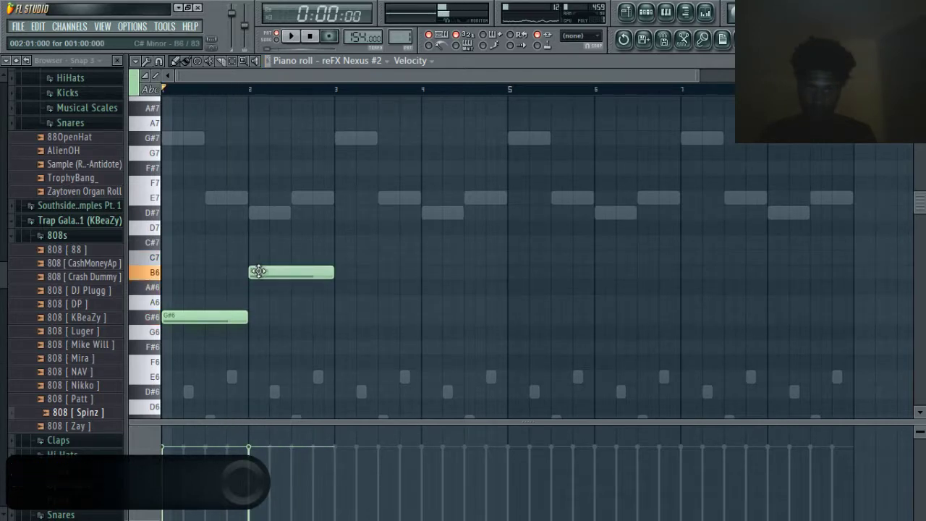
key("space")
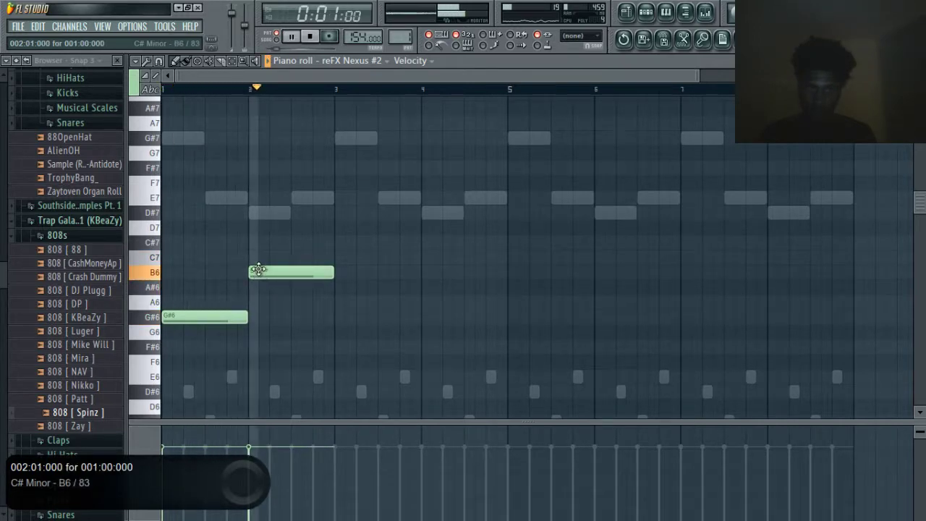
key("space")
left_click(256, 213)
right_click(256, 212)
right_click(255, 212)
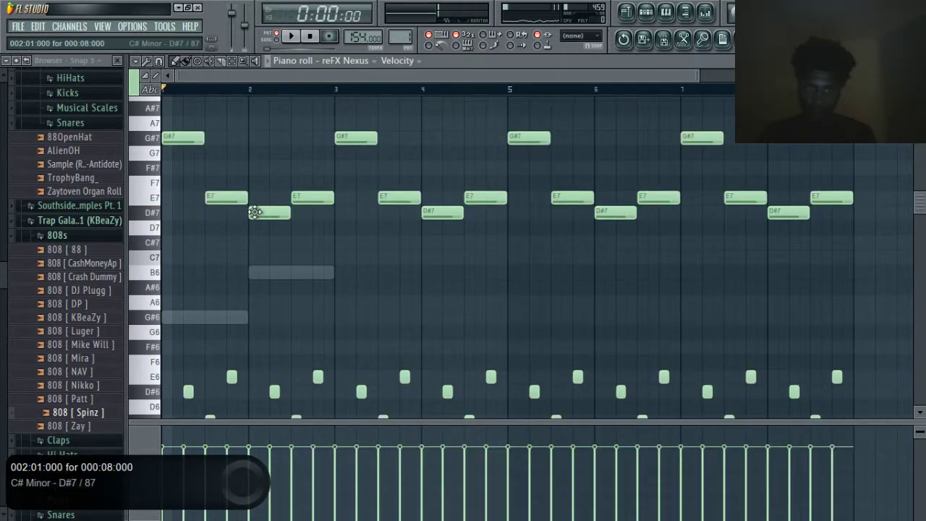
left_click(344, 60)
left_click(352, 99)
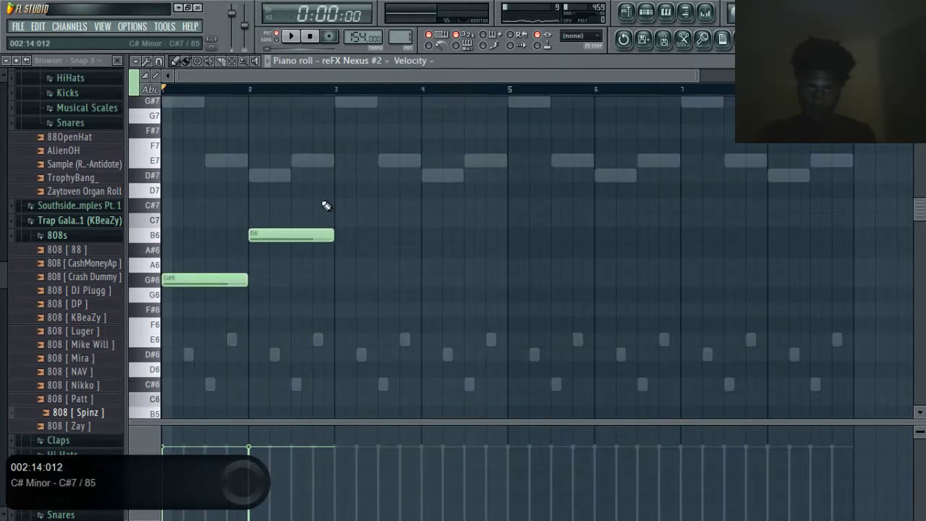
Add one-bar D#7 and F#7 notes above B6 in bar 2, and a one-bar B6 above G#6 in bar 1
mouse_move(292, 228)
left_mouse_down()
mouse_move(292, 216)
mouse_move(291, 237)
left_mouse_up()
left_click(262, 207)
left_click(256, 187)
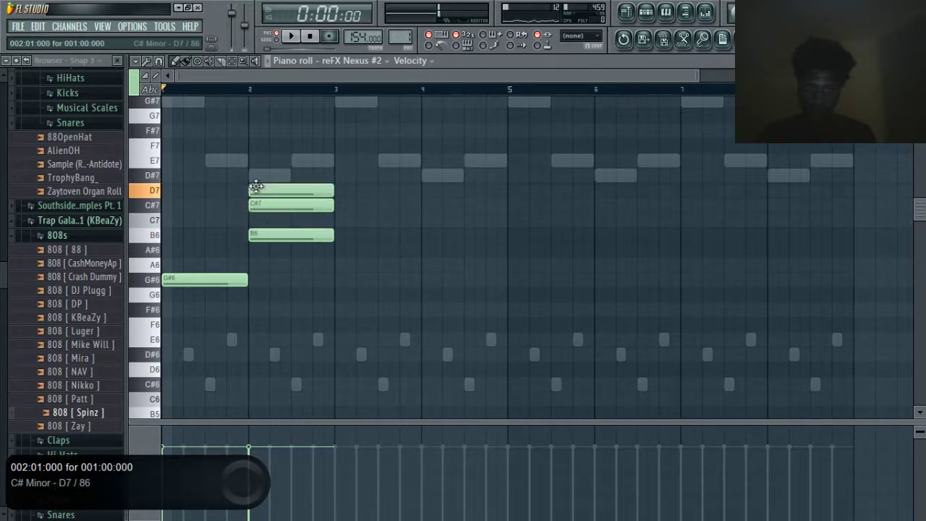
left_click_drag(260, 192, 267, 174)
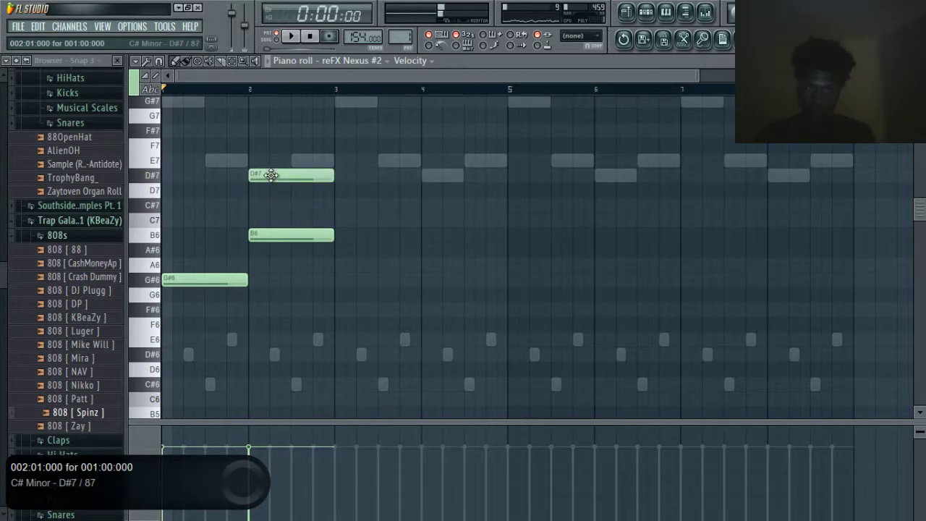
left_click(257, 158)
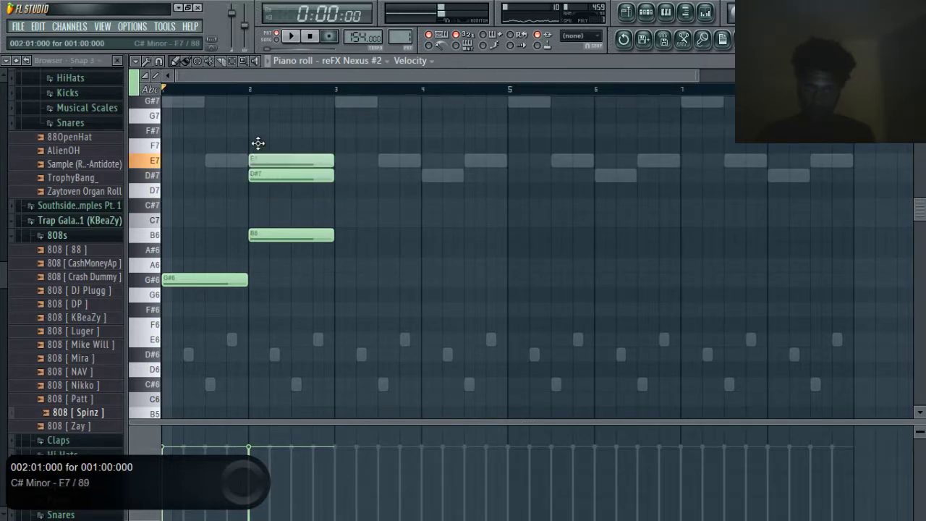
left_click_drag(258, 143, 257, 117)
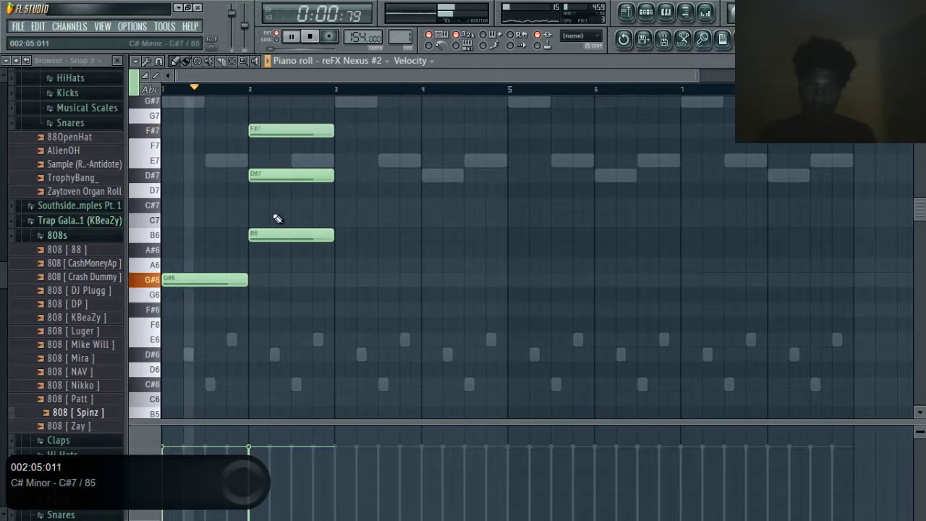
key("space")
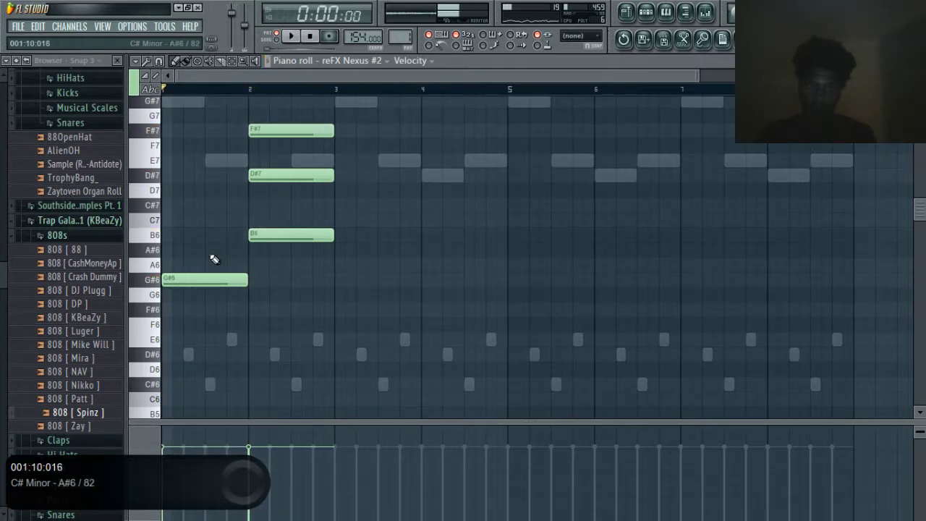
left_click(174, 234)
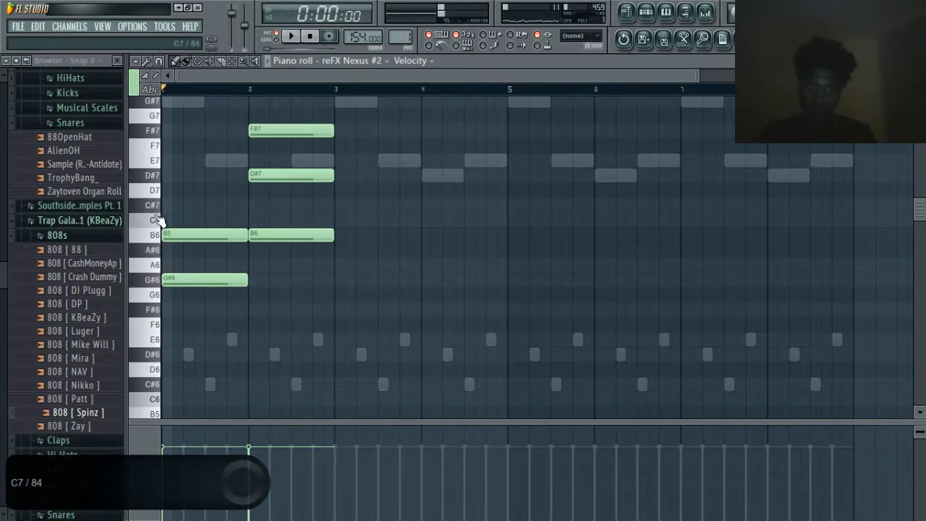
Add a one-bar D#7 note to the bar 1 chord and play the first two chords back
left_click(167, 179)
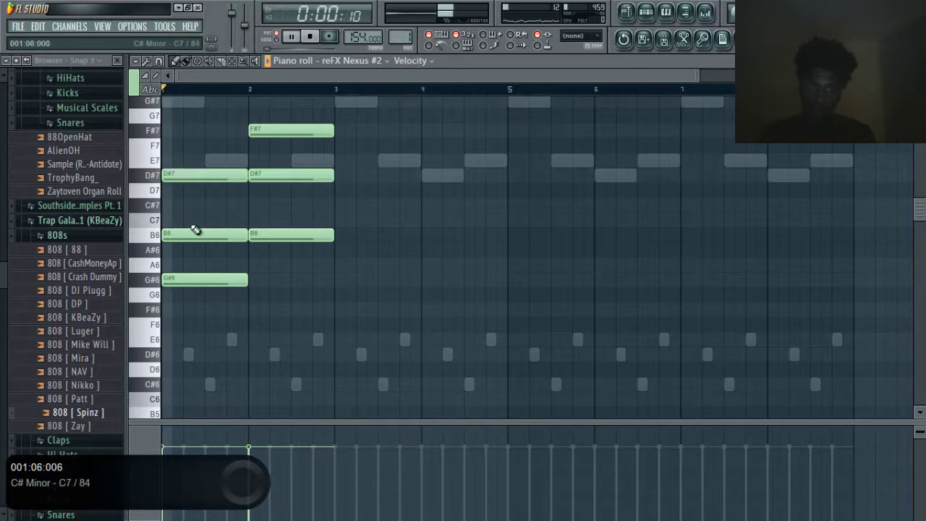
key("space")
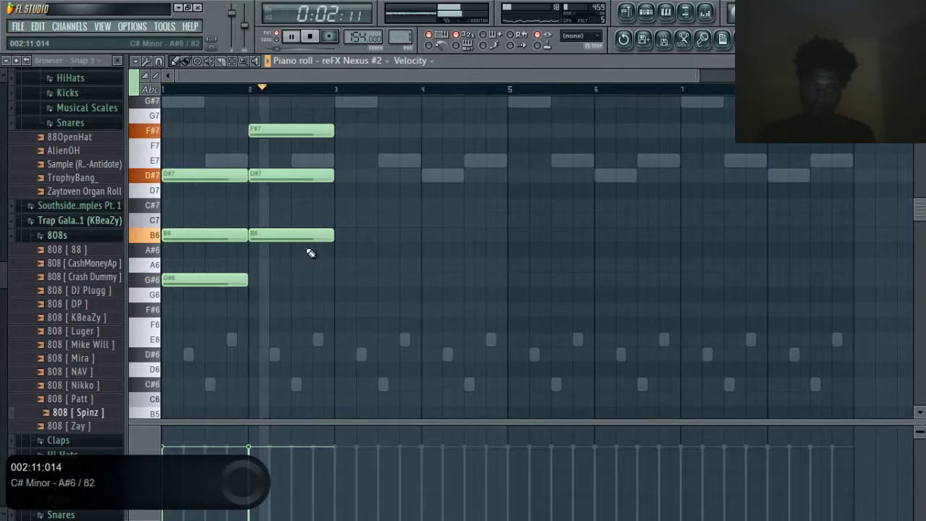
key("space")
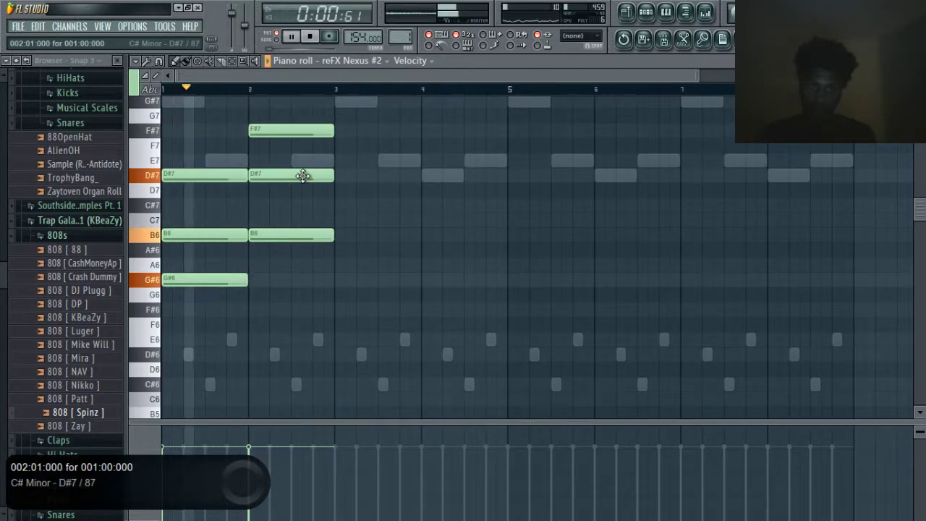
key("space")
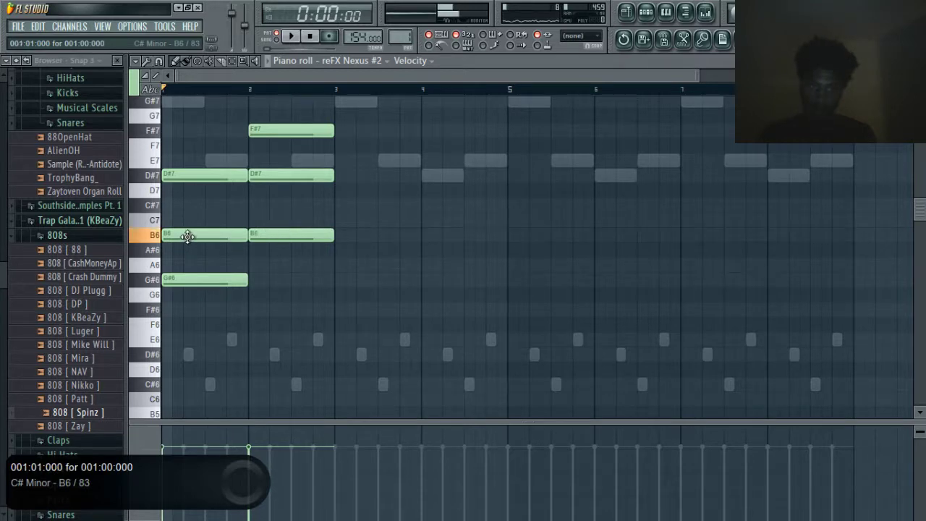
Rebuild the bar 2 chord from one-bar A#6, C#7 and E7 notes in place of the old ones, and play it back
left_click(256, 251)
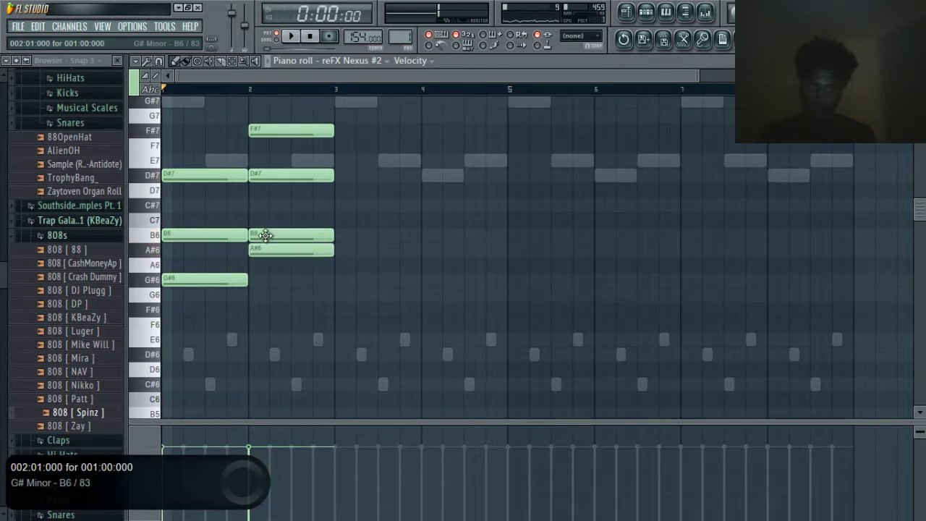
right_click(265, 235)
mouse_move(267, 176)
left_mouse_down()
mouse_move(267, 206)
mouse_move(269, 188)
left_mouse_up()
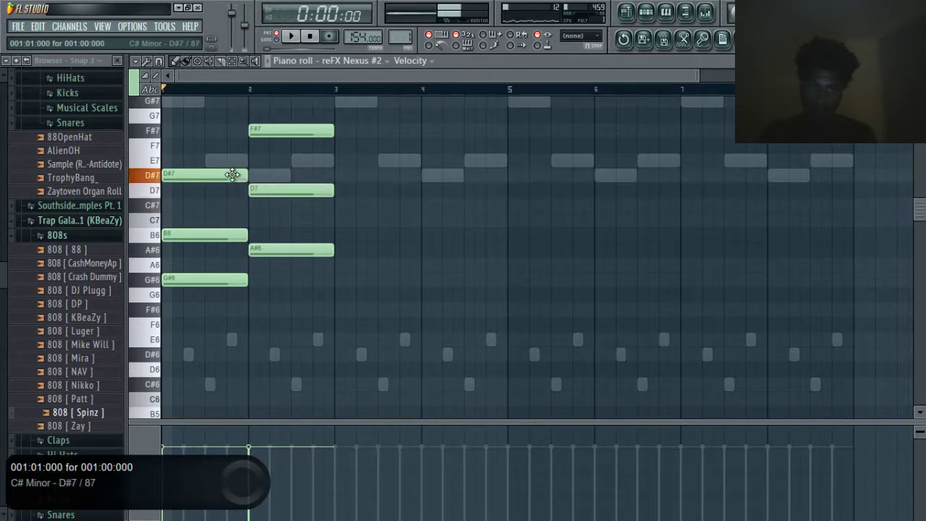
left_click(253, 162)
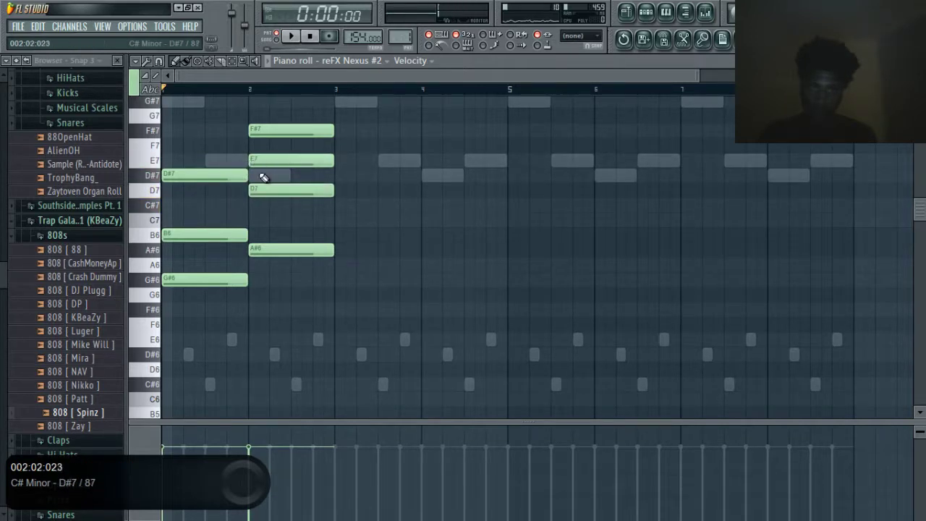
left_click_drag(264, 190, 256, 199)
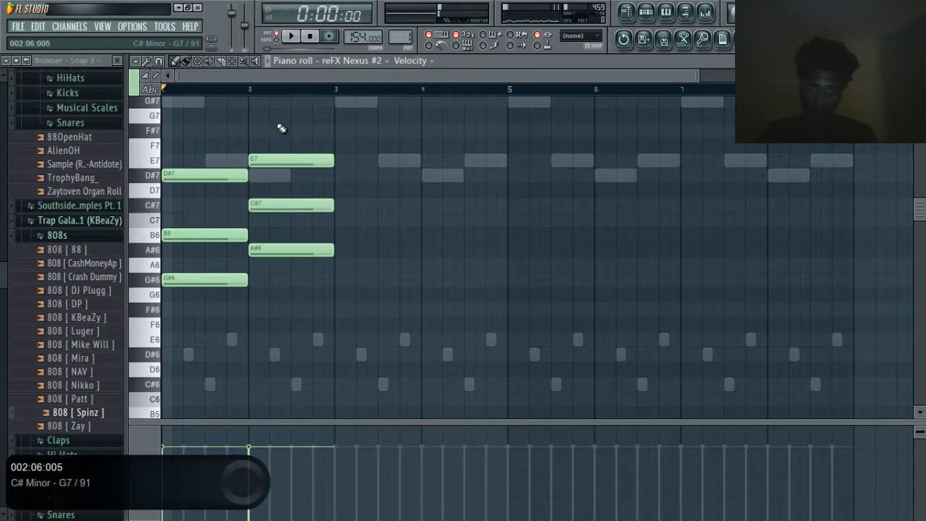
key("space")
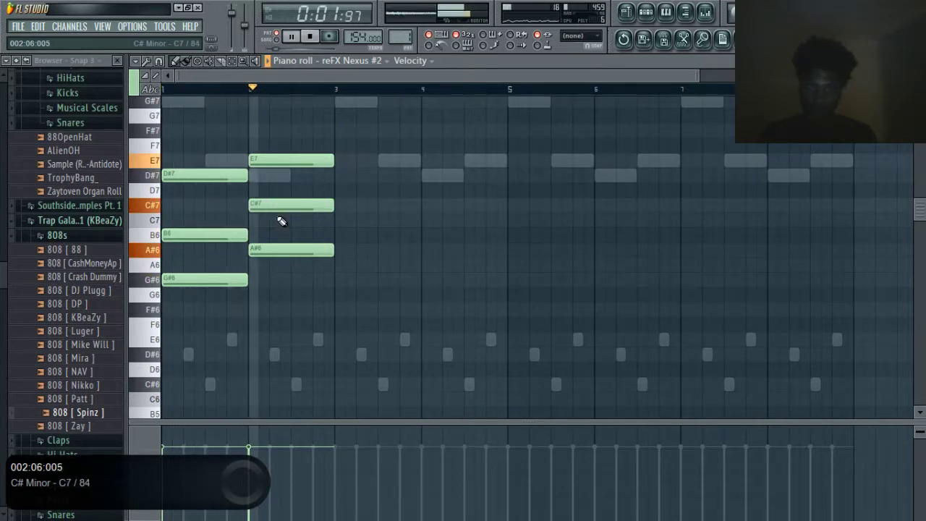
key("space")
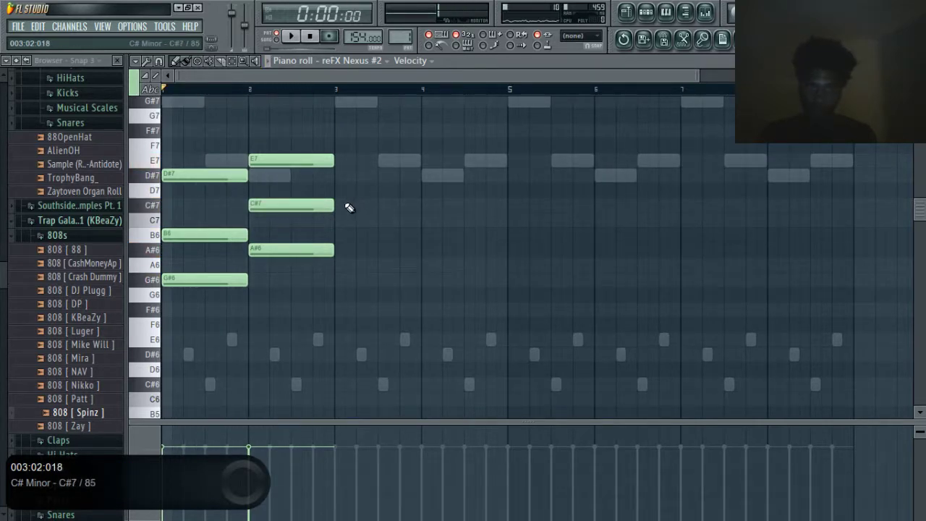
Try a one-bar A#6, C#7 and F#7 chord in bar 3, audition it, and delete its notes
left_click(340, 178)
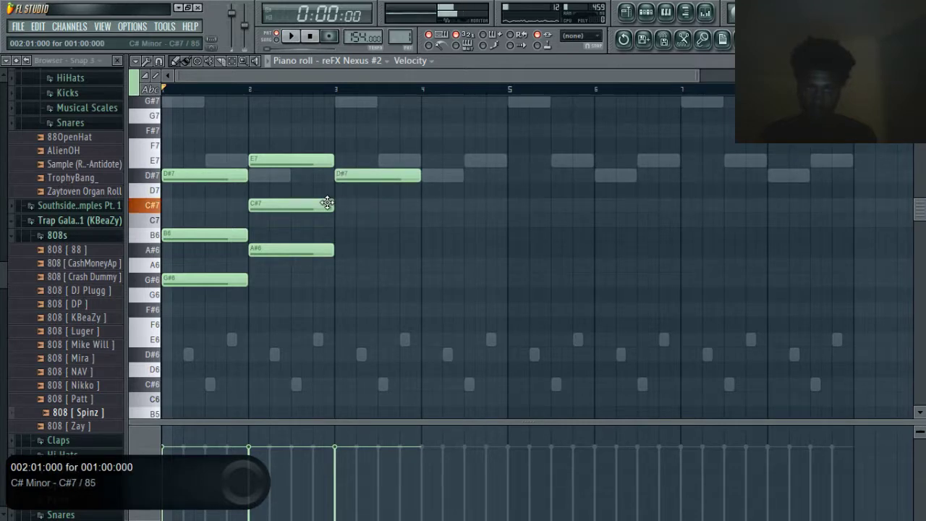
left_click_drag(340, 220, 356, 129)
left_click(340, 269)
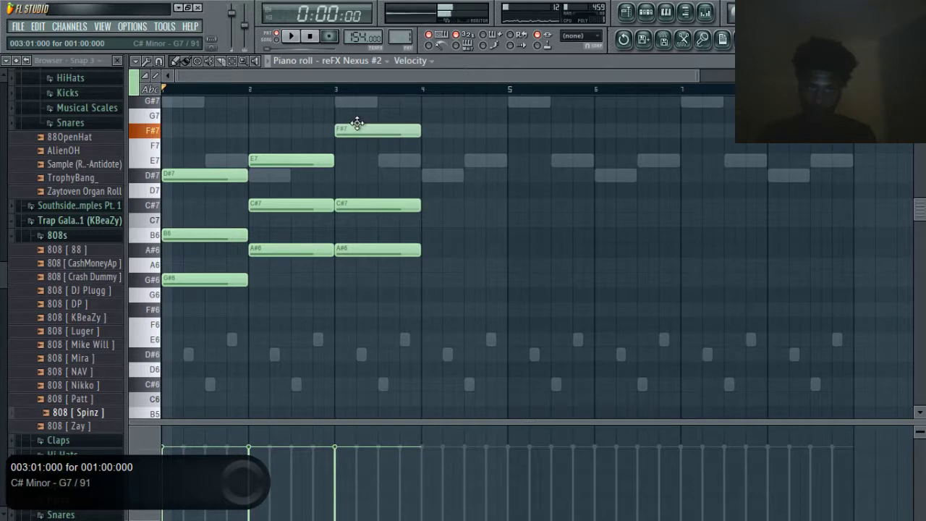
key("space")
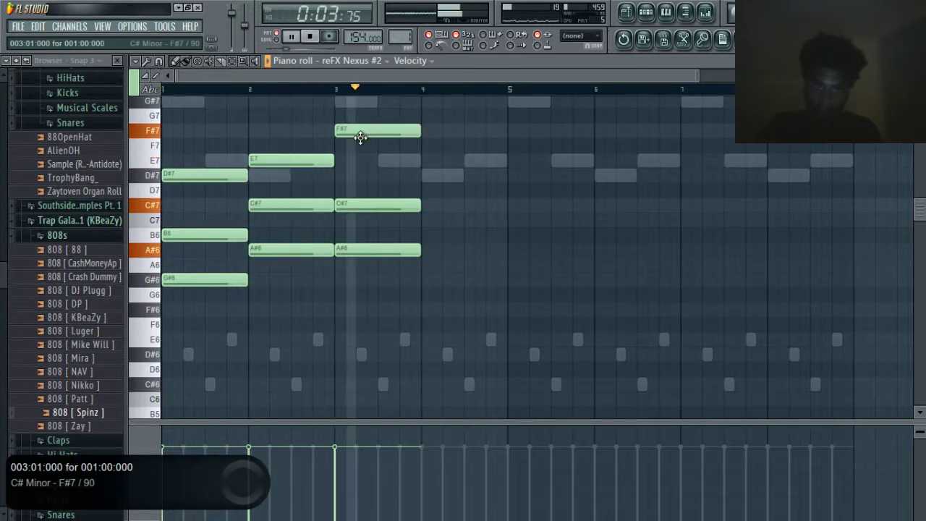
key("space")
key("space")
right_click(378, 251)
right_click(385, 206)
right_click(391, 131)
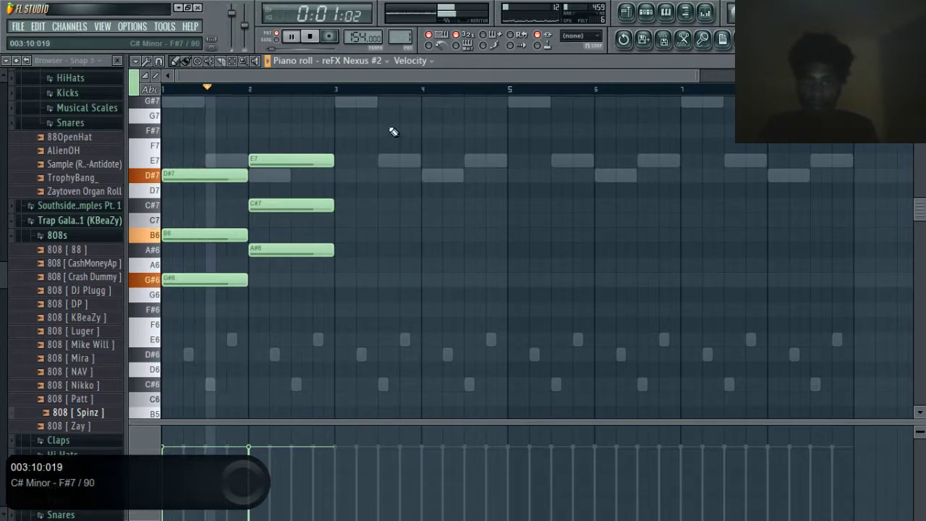
Build a chord of E6, G#6 and B6 at bar 3 and stretch it to two bars while playing back
left_click(355, 219)
key("space")
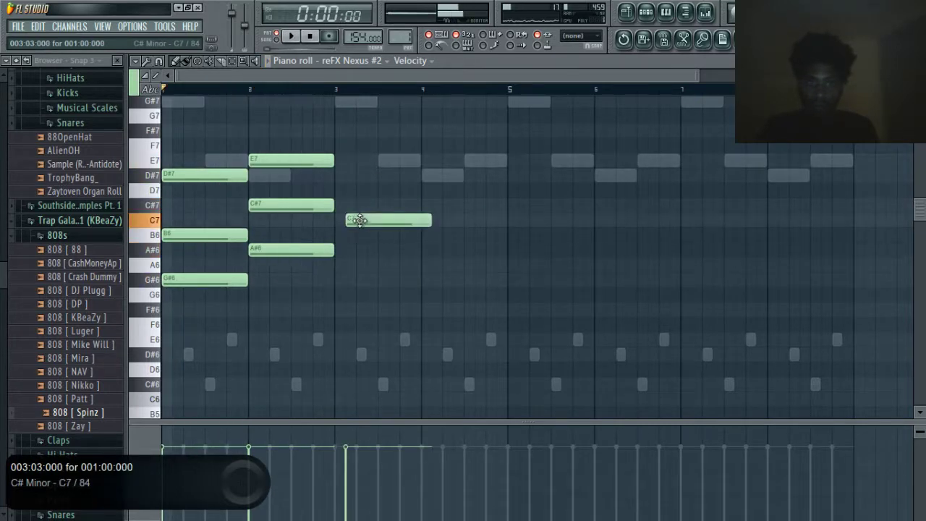
left_click_drag(351, 233, 352, 235)
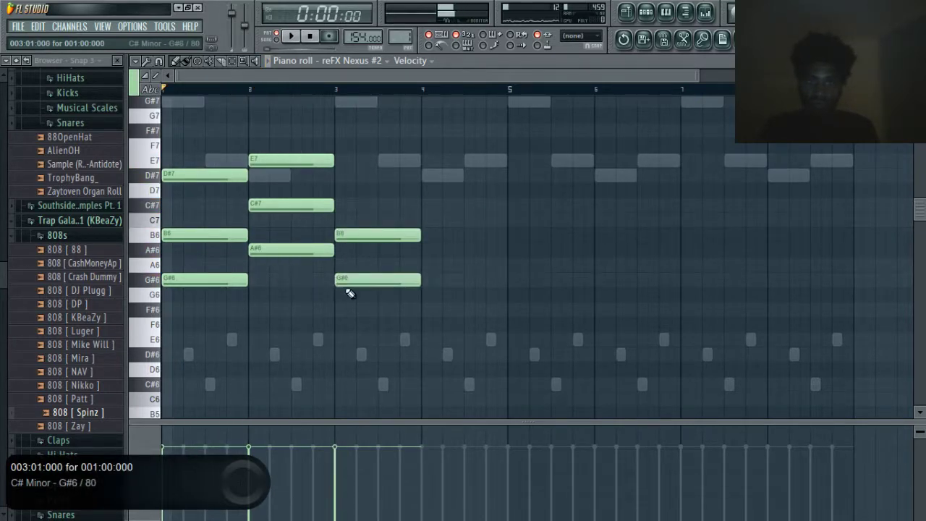
left_click(340, 341)
key("space")
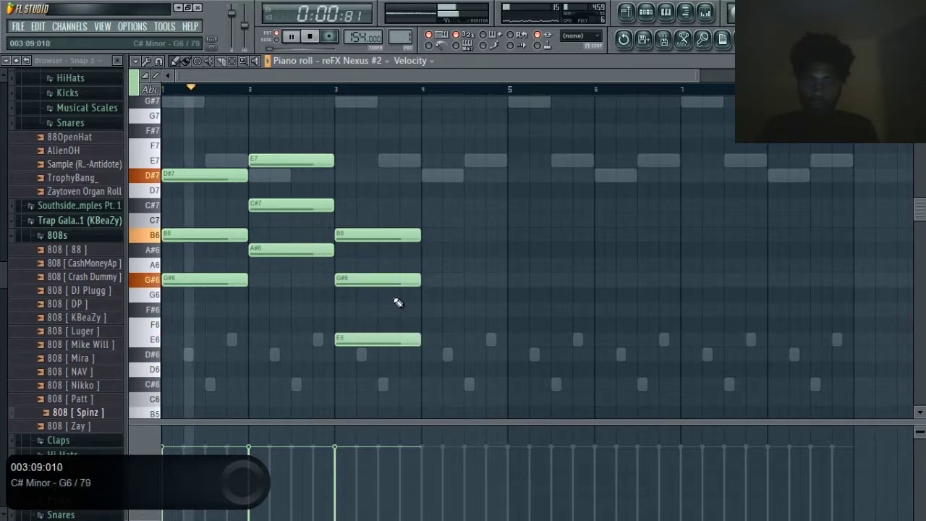
left_click_drag(451, 200, 383, 381)
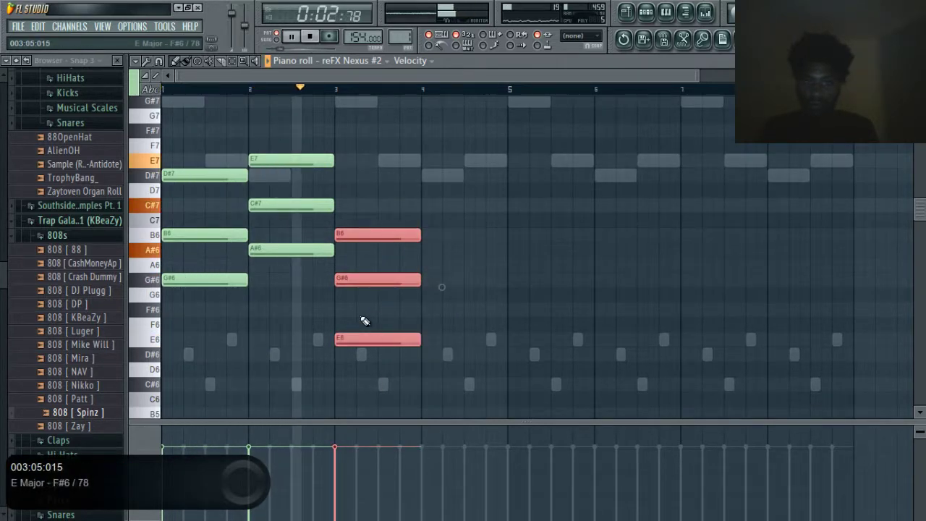
left_click_drag(422, 279, 517, 287)
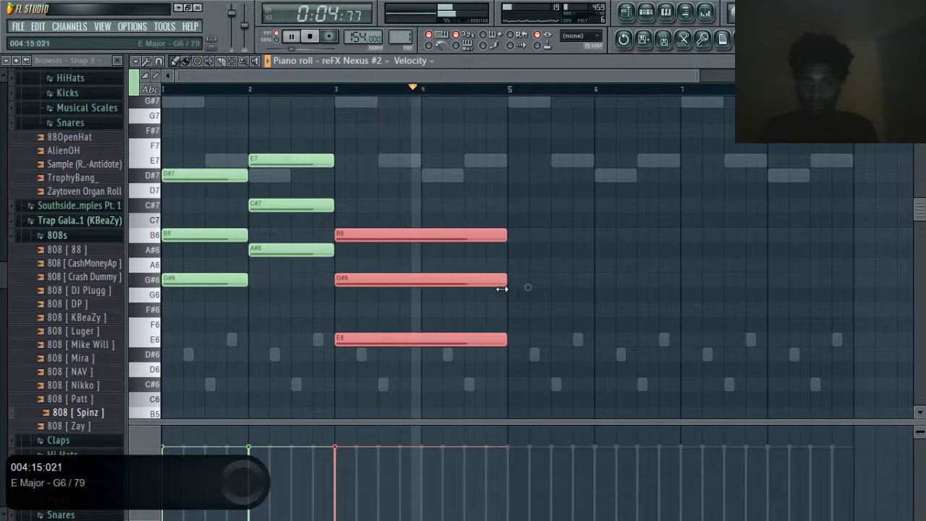
Duplicate the four-bar chord progression into bars 5 to 8 and keep the Nexus #2 channel open in the piano roll
left_click(538, 275, "ctrl")
key("ctrl+b")
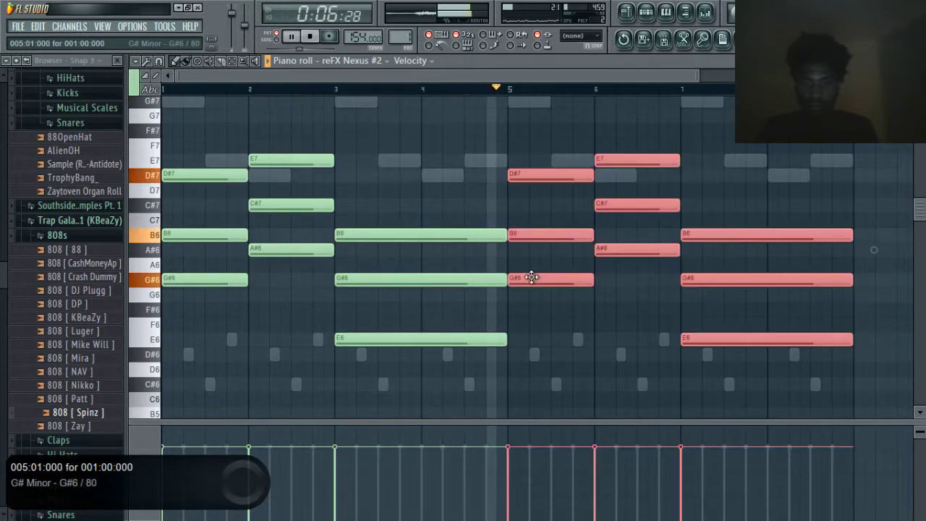
right_click(836, 165)
left_click(344, 60)
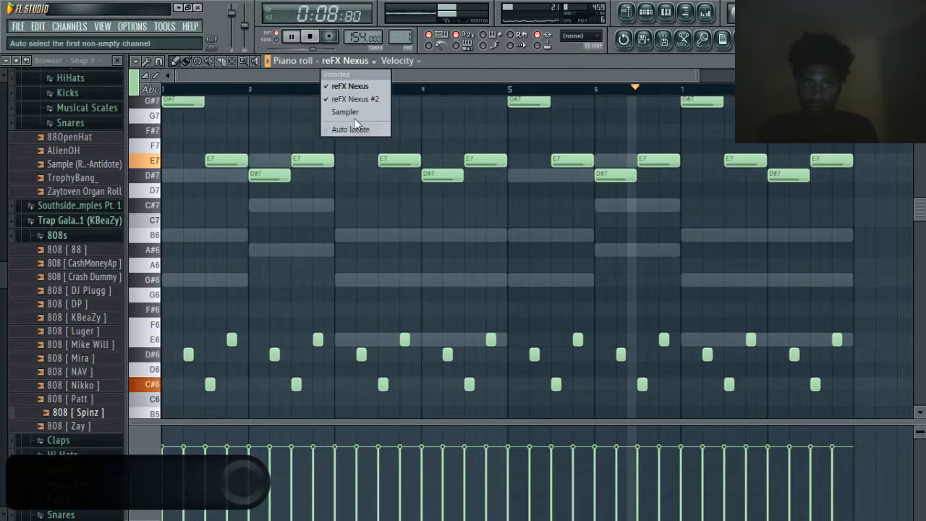
left_click(355, 97)
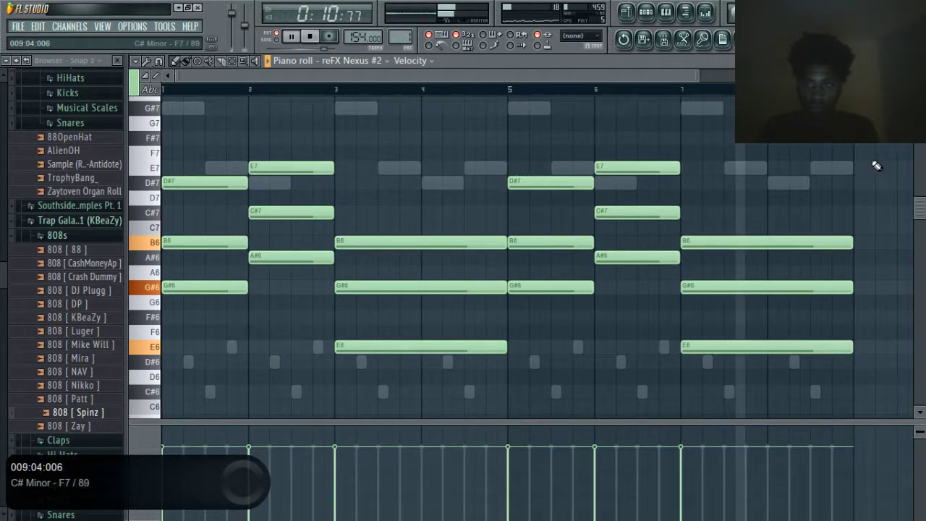
Try low notes under the chords with G#5 in bar 1 and E5 in bar 2, audition them, and delete both
scroll(854, 181, "down", 3)
left_click(181, 331)
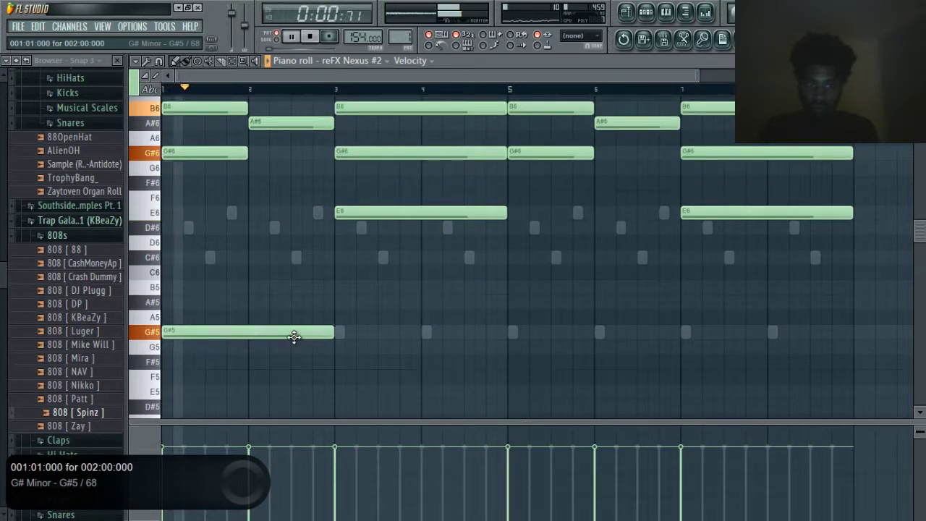
key("space")
key("space")
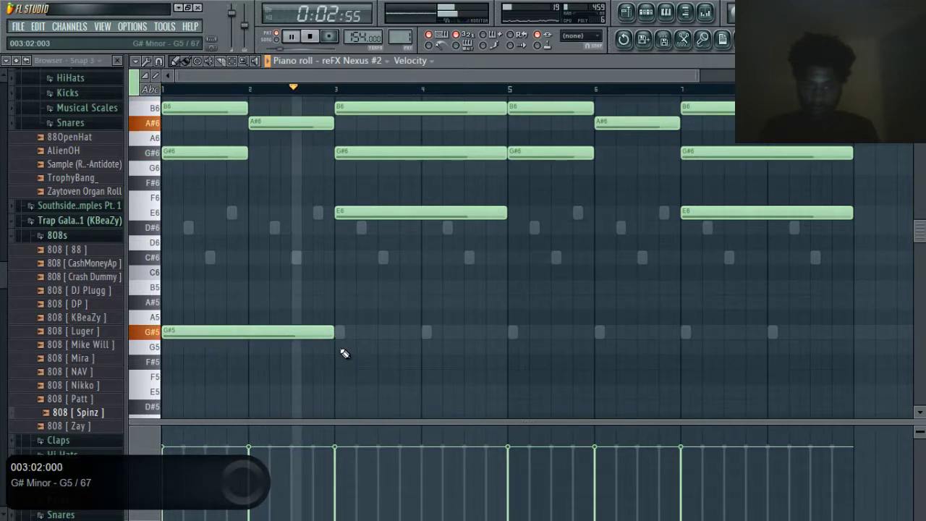
key("space")
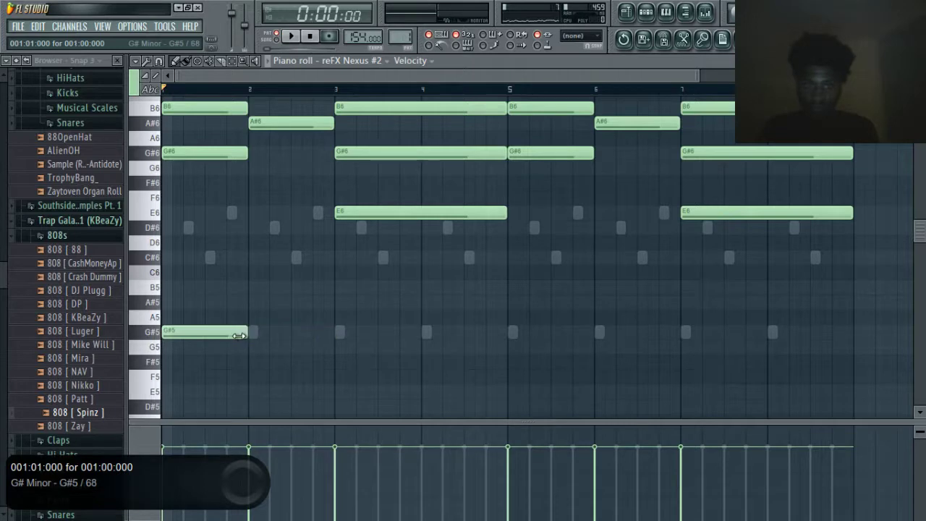
left_click(254, 391)
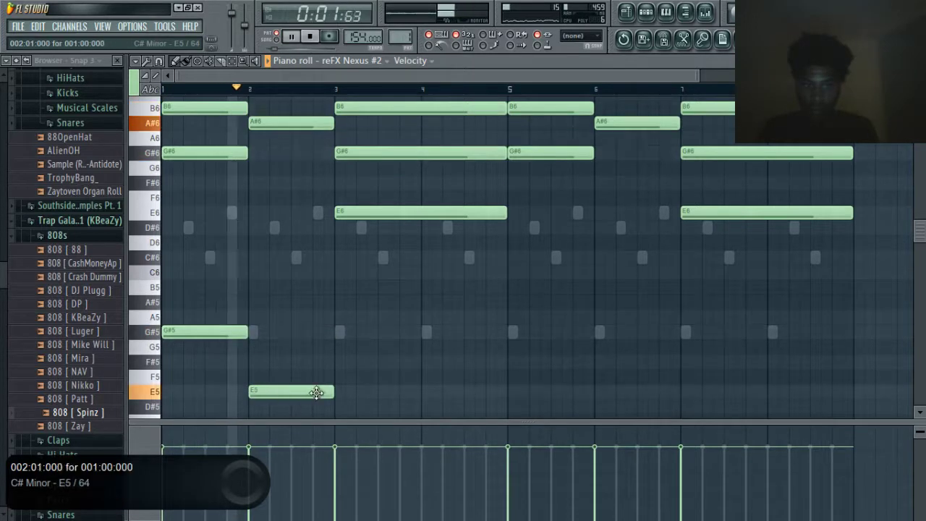
key("space")
right_click(326, 393)
right_click(206, 332)
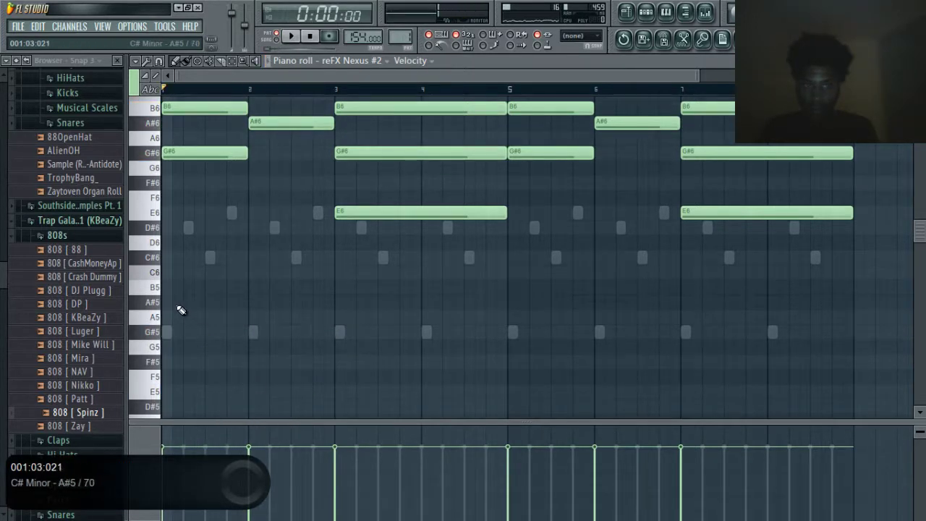
Place a low D#5 note at bar 1, stretch it to two bars, and play it back
left_click(167, 288)
left_click_drag(168, 290, 175, 408)
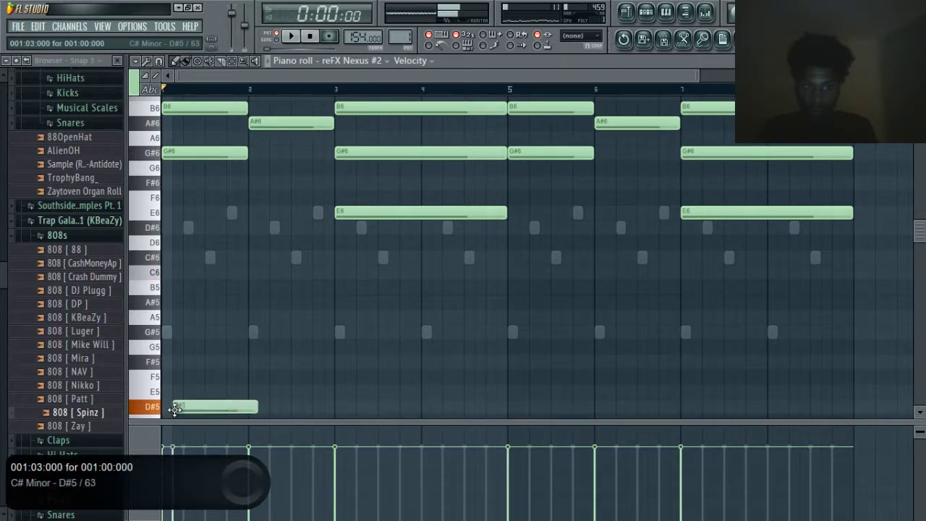
scroll(264, 368, "down", 2)
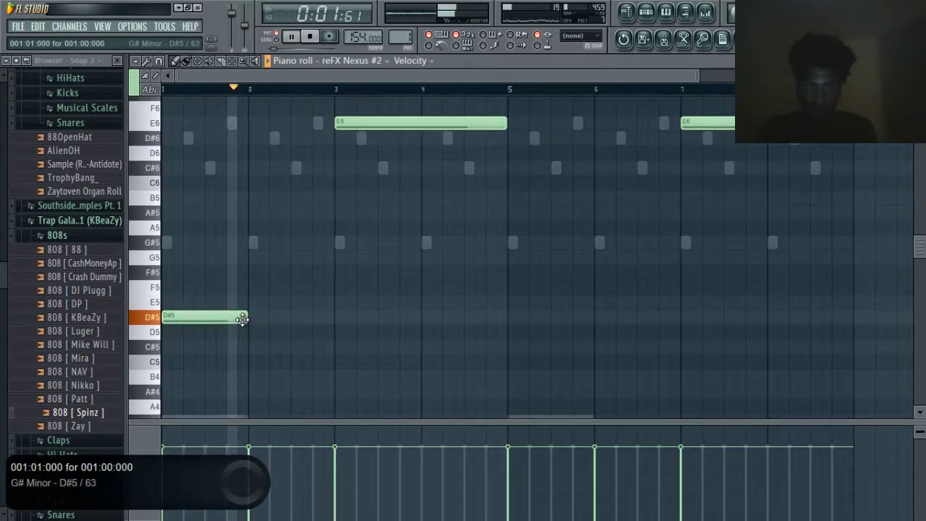
left_click_drag(243, 316, 340, 319)
key("space")
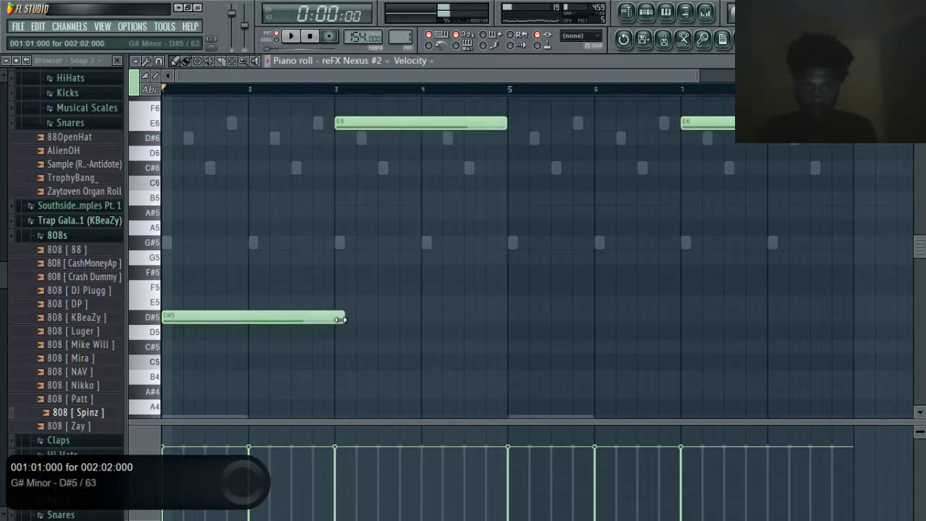
Add two-bar low notes at C#5 in bar 3, F#5 in bar 5 and E5 in bar 7 during playback
left_click(335, 344)
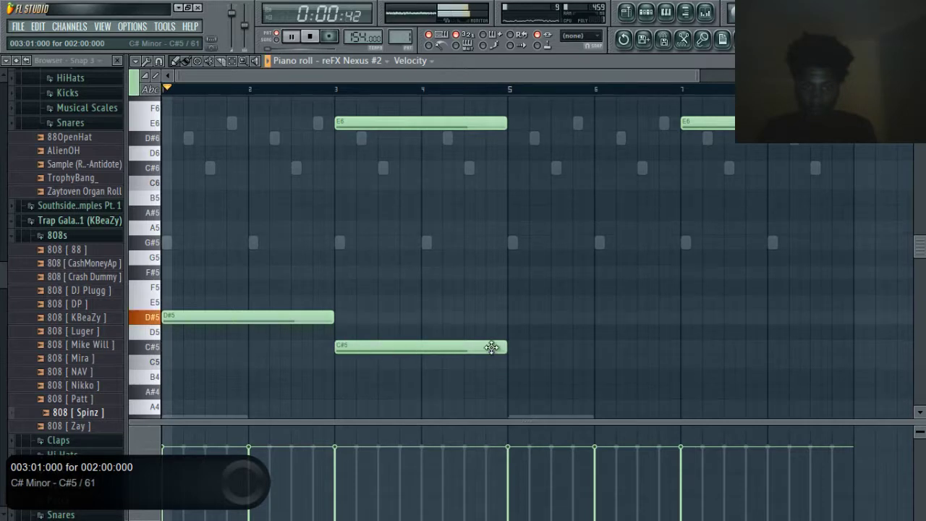
left_click(513, 279)
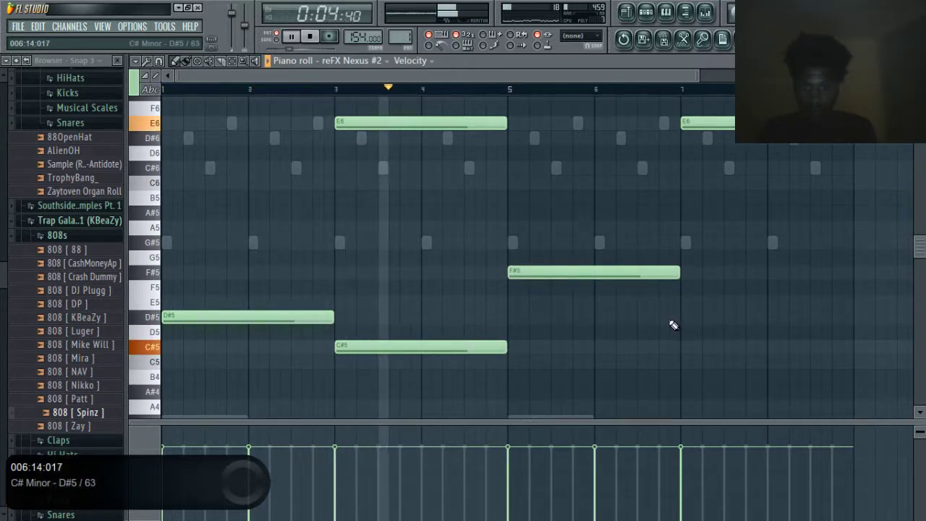
left_click(689, 304)
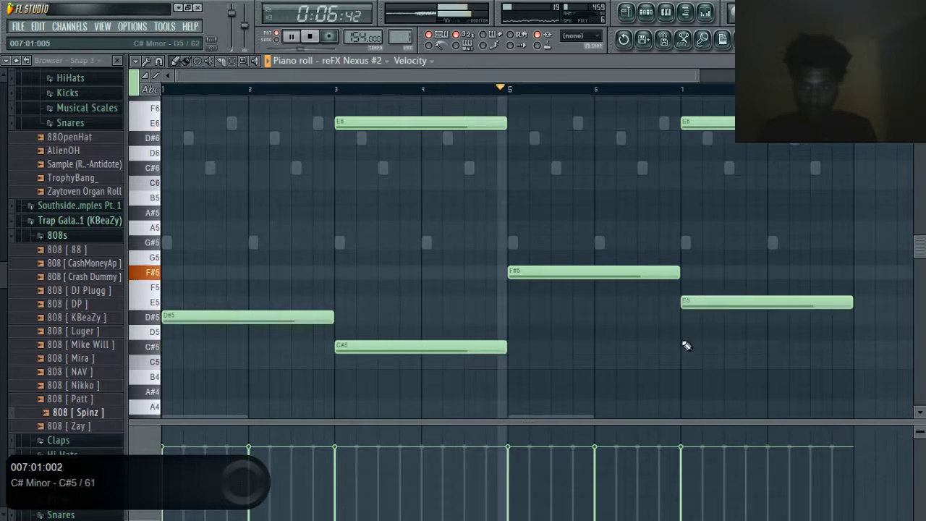
key("space")
Lower the bar 5 note to E5, replace the bar 7 note with a two-bar D#5, and play the pattern back
left_click_drag(585, 272, 584, 312)
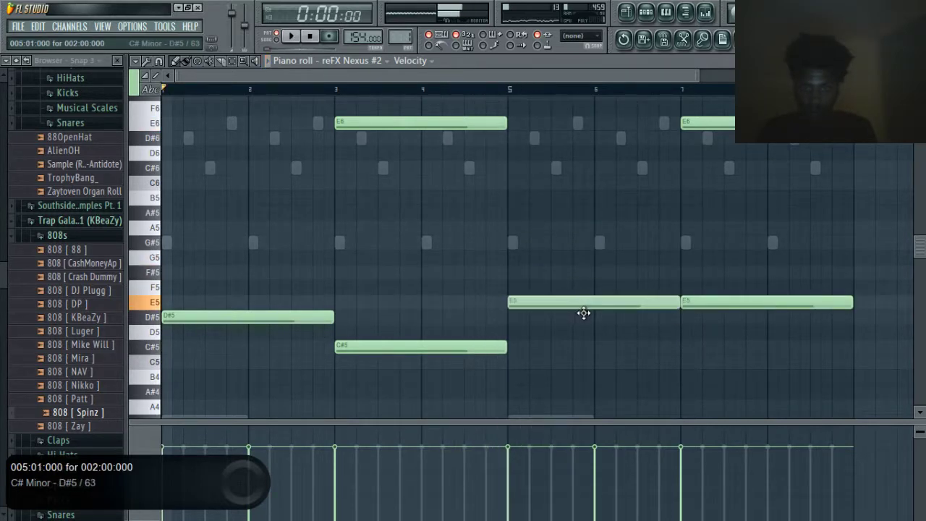
left_click(700, 317)
right_click(705, 304)
key("space")
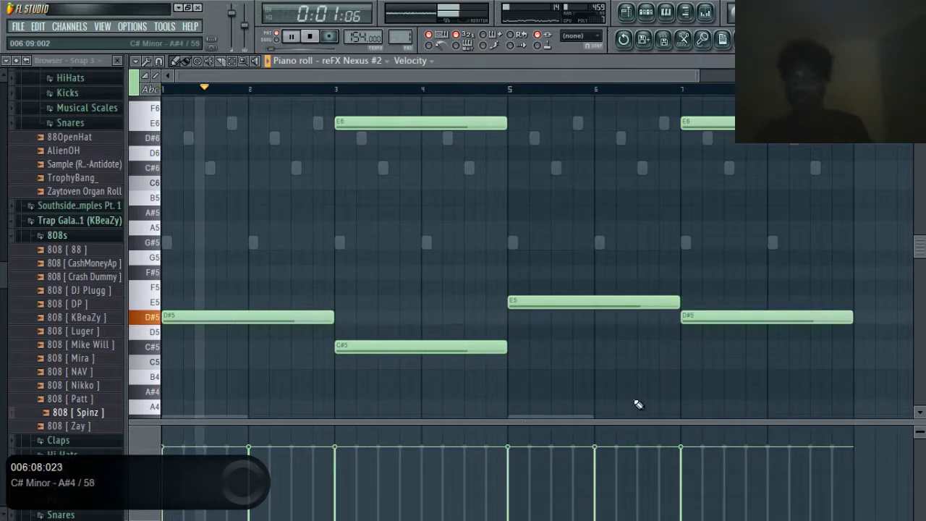
Shorten the bar 7 D#5 note to one bar, add a one-bar C#5 note in bar 8, and play the pattern
scroll(636, 395, "up", 3)
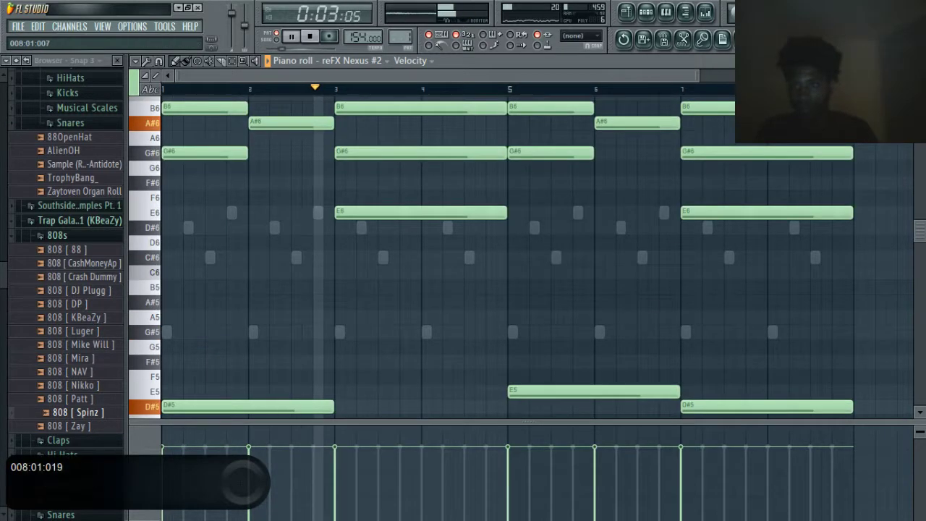
scroll(878, 186, "up", 8)
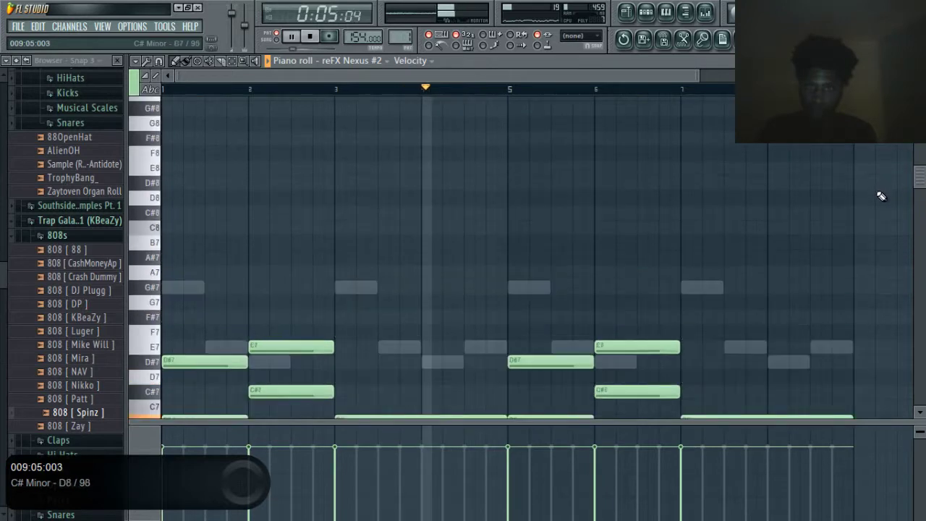
scroll(878, 199, "down", 5)
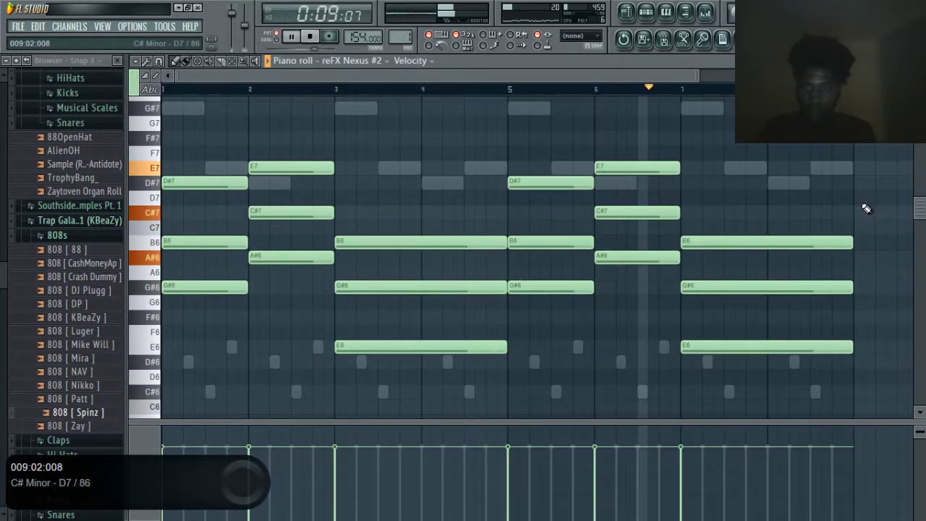
scroll(865, 209, "down", 7)
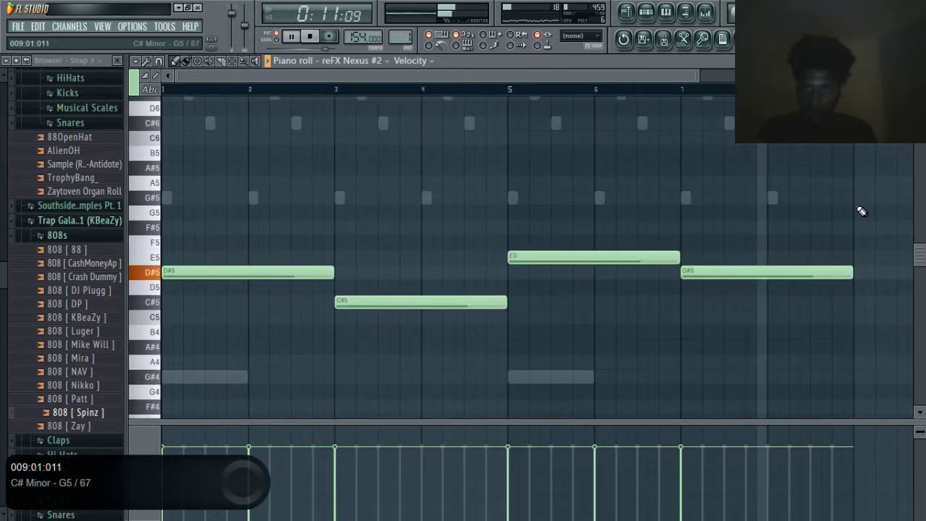
left_click_drag(851, 272, 761, 294)
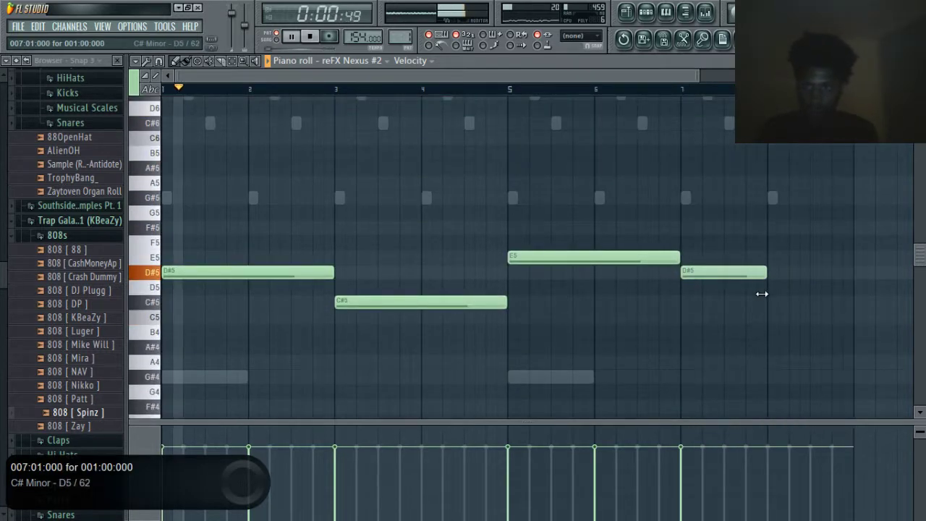
left_click(771, 303)
key("space")
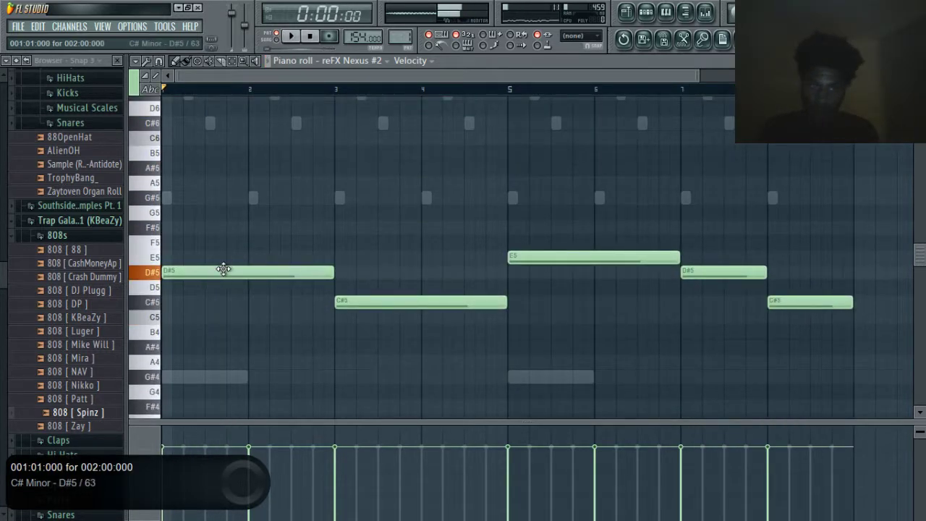
left_click_drag(223, 269, 198, 278)
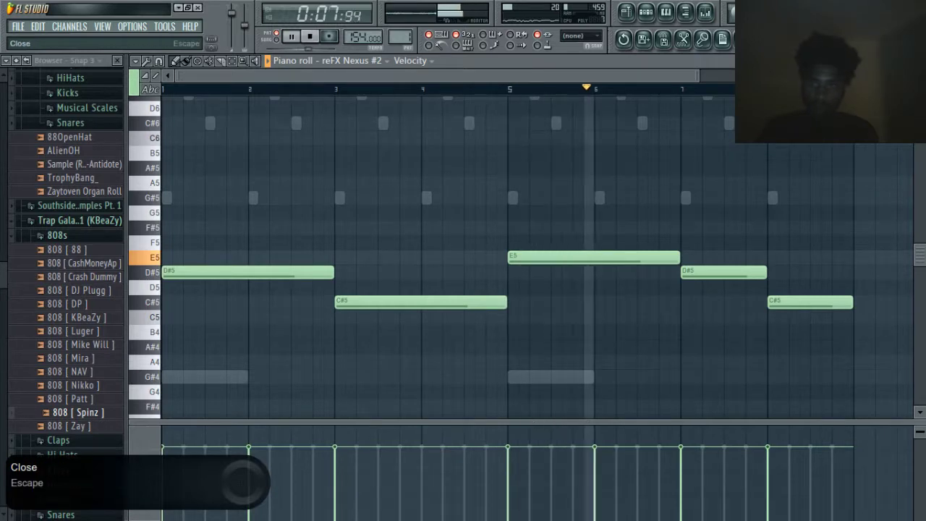
Transpose all notes of reFX Nexus #2 and reFX Nexus up five semitones in their piano rolls
left_click(919, 61)
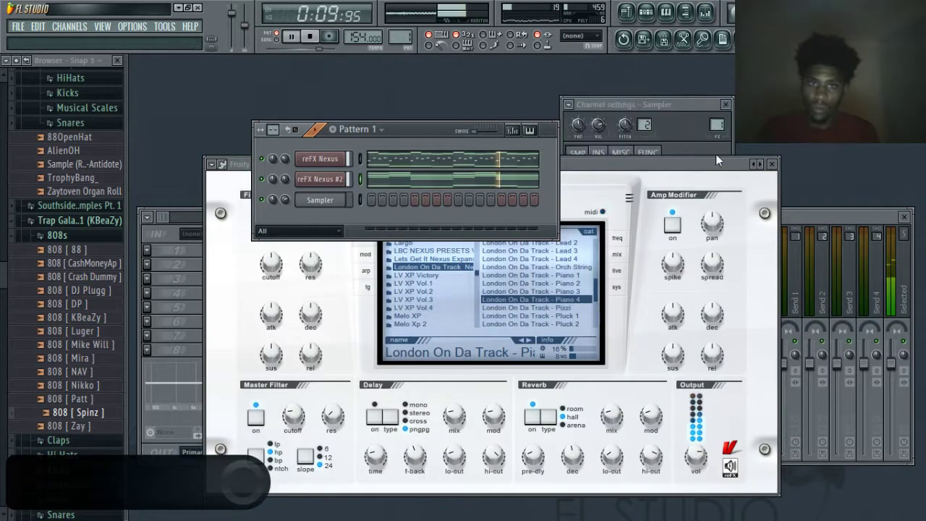
left_click(384, 179)
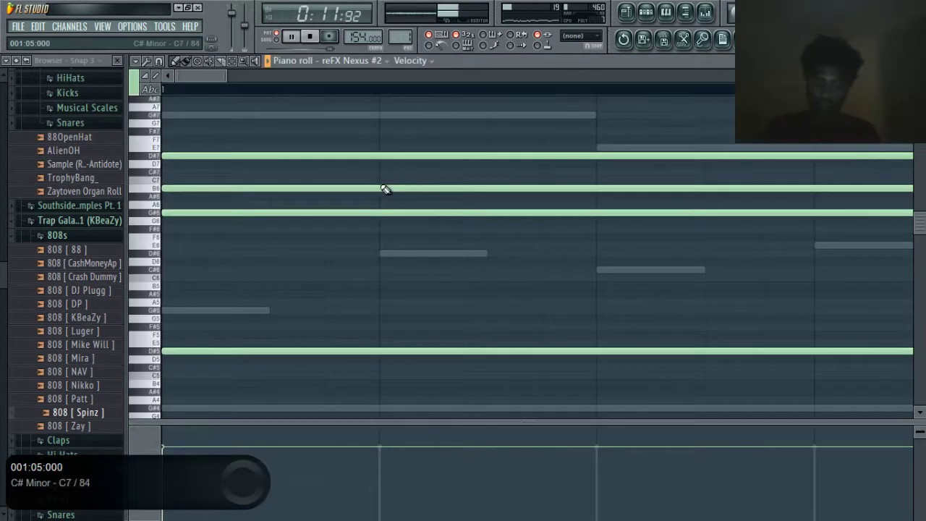
scroll(384, 189, "up", 2)
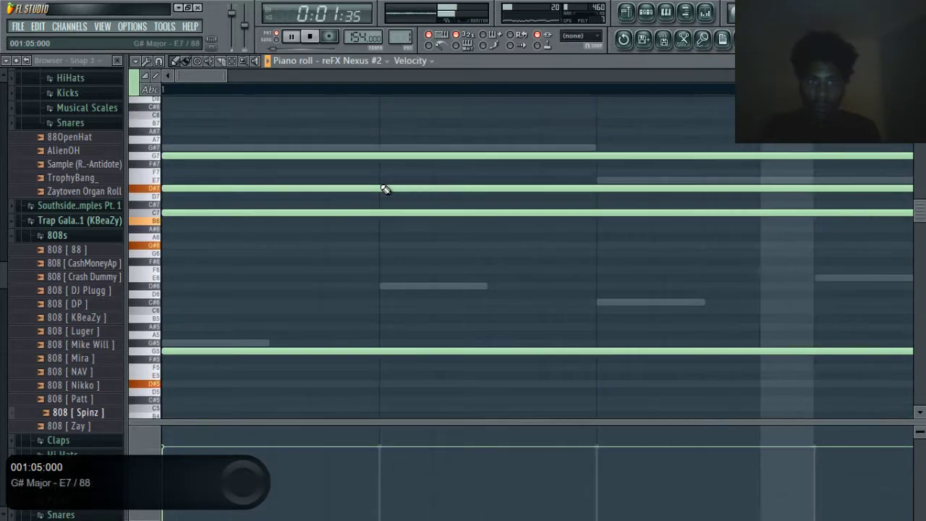
left_click(377, 60)
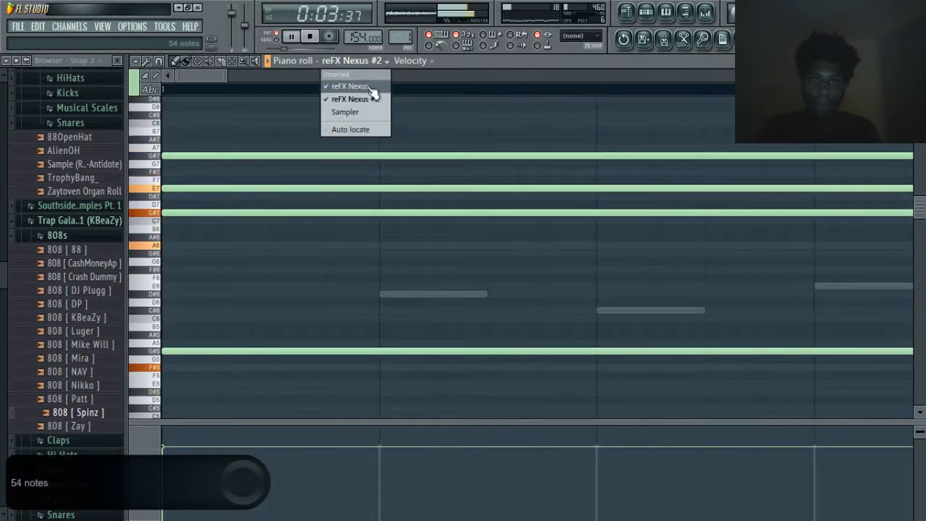
left_click(373, 85)
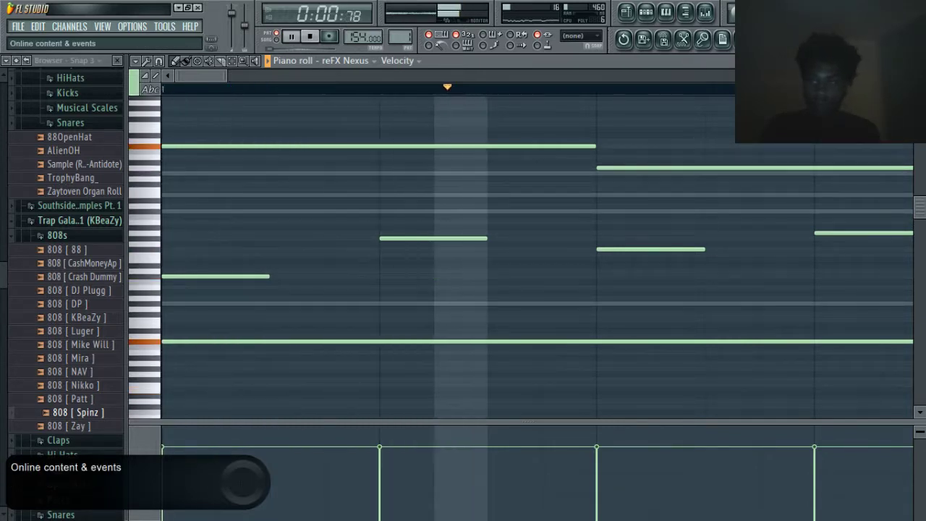
left_click(917, 61)
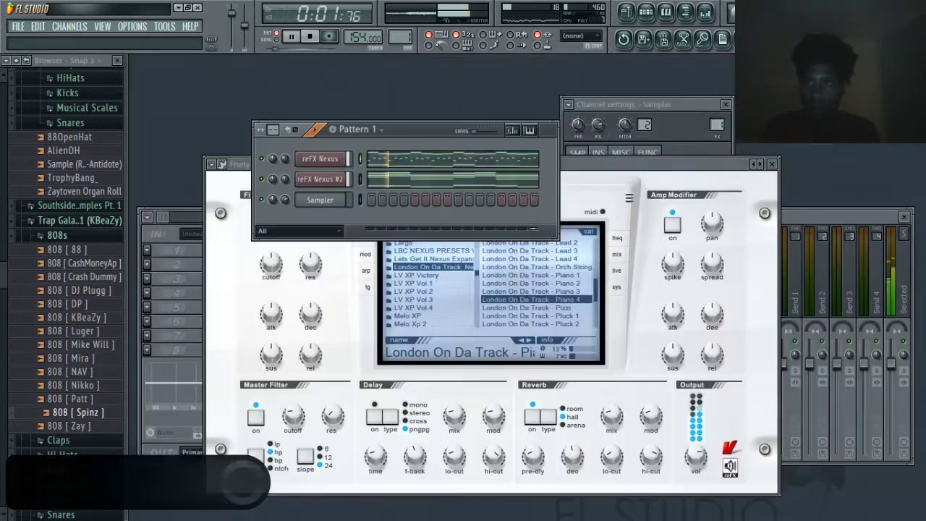
Close the Nexus plugin and add the samples 808 [ KBeaZy ] and Hi Hat [ Mask Off ] as new channels
left_click(772, 163)
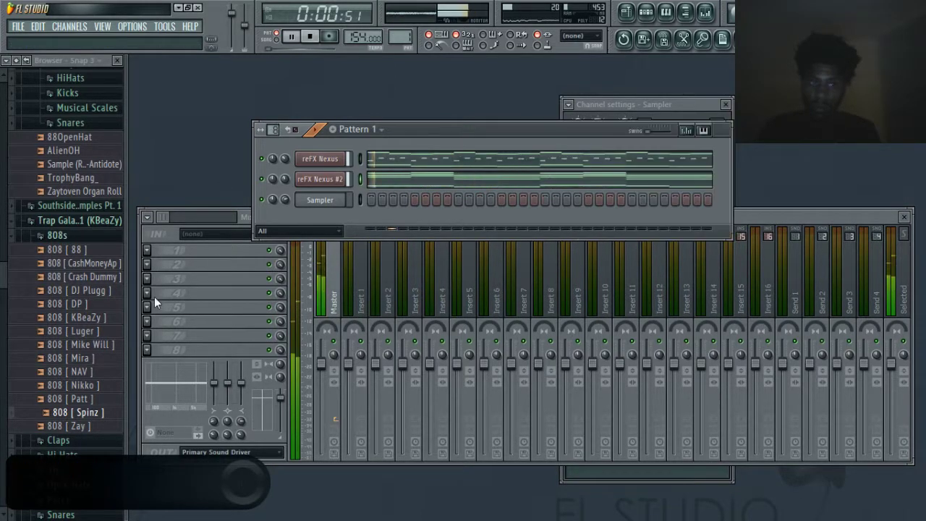
left_click_drag(96, 318, 304, 219)
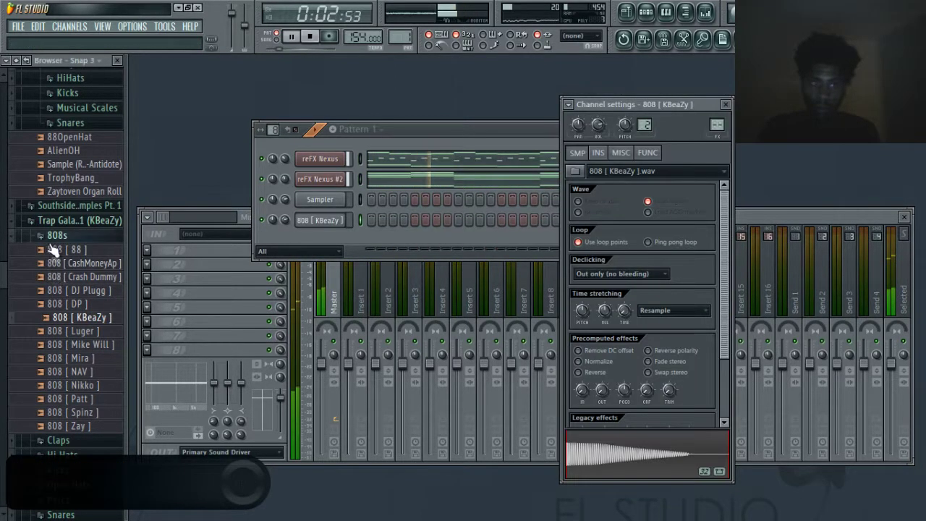
left_click(57, 235)
left_click(63, 264)
left_click(92, 349)
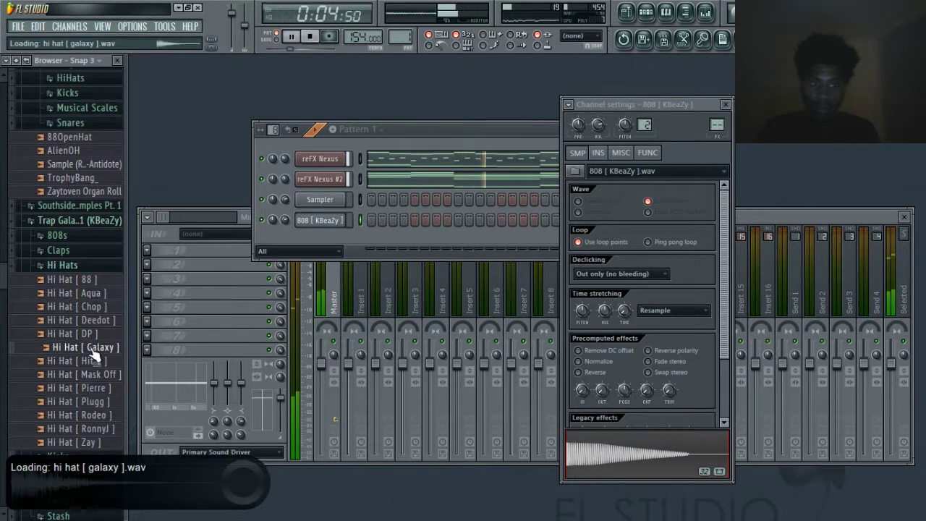
left_click(92, 361)
left_click_drag(92, 374, 108, 375)
left_click_drag(315, 231, 316, 239)
Fill every 2 steps of the Hi Hat [ Mask Off ] channel
right_click(317, 242)
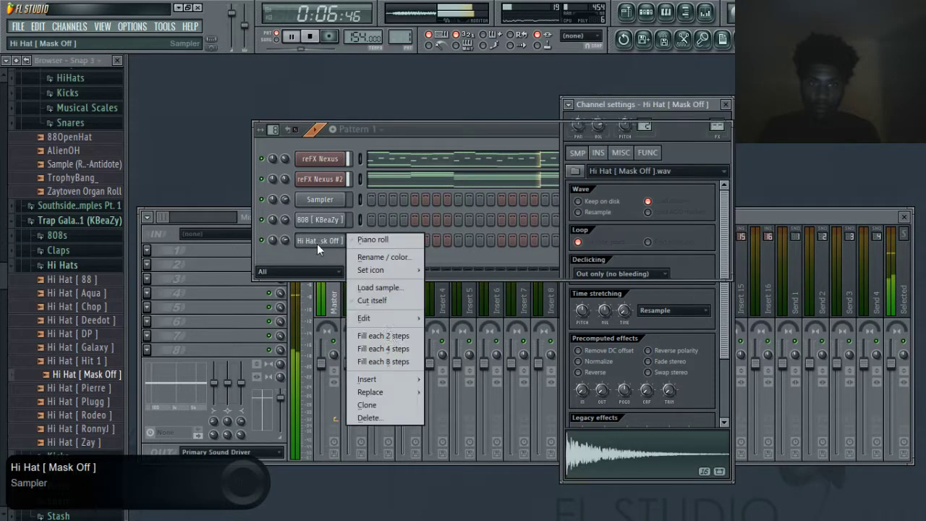
left_click(391, 336)
left_click(609, 404)
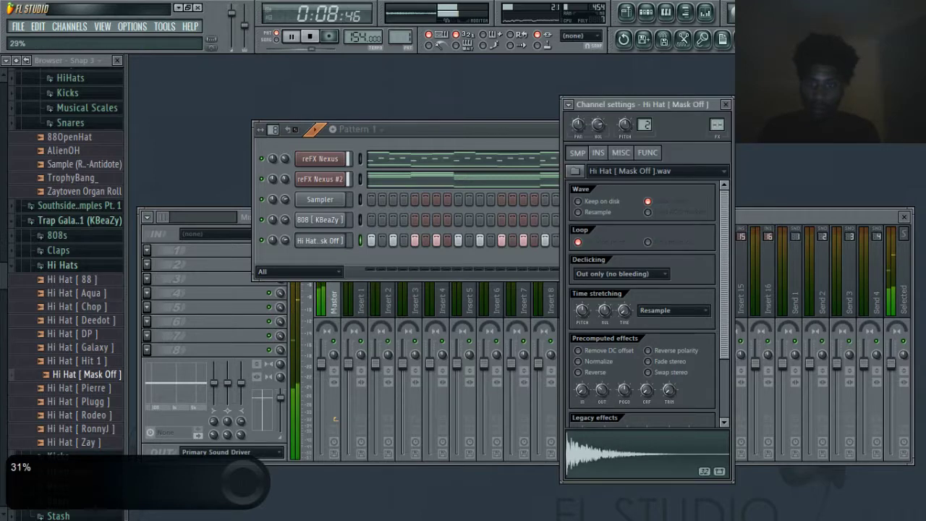
Audition the Clap [ Bad Business ] sample from the Claps folder and add it as a new channel
left_click(62, 278)
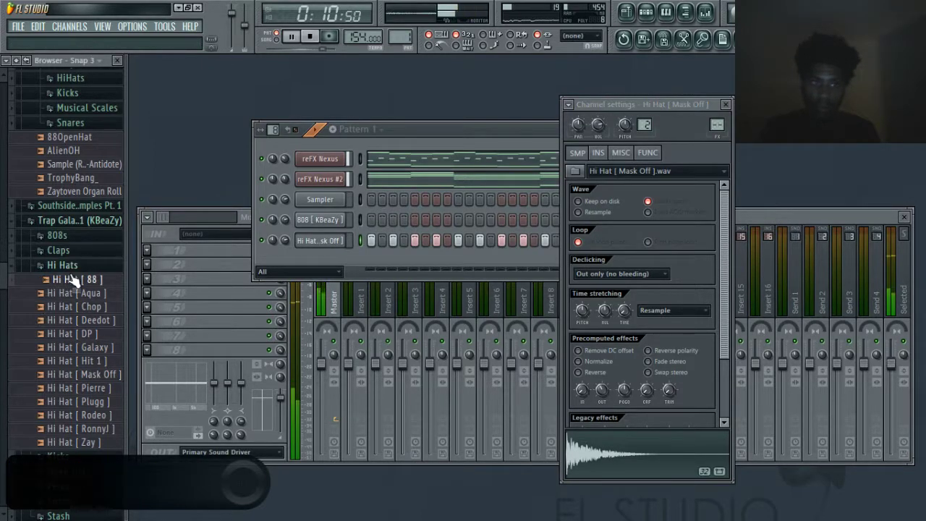
left_click(68, 267)
left_click(58, 250)
left_click(81, 292)
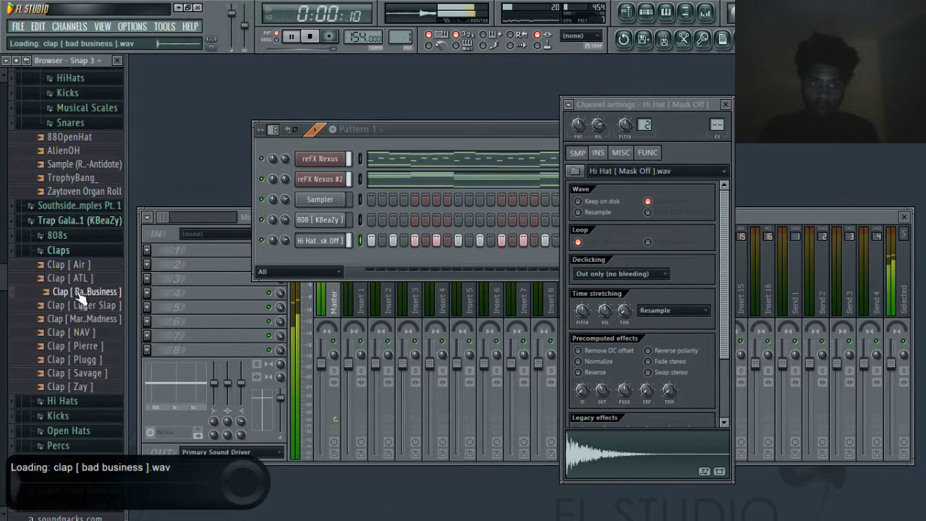
left_click(292, 136)
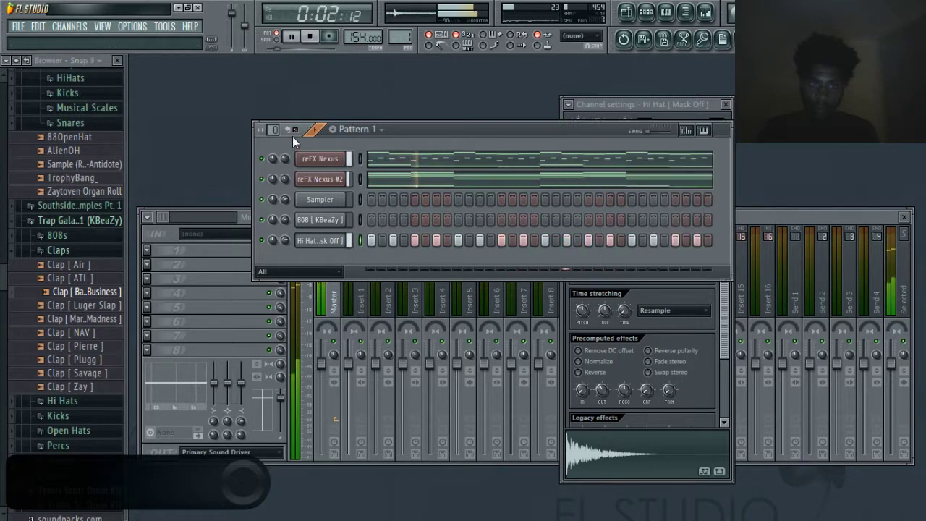
left_click_drag(81, 291, 305, 257)
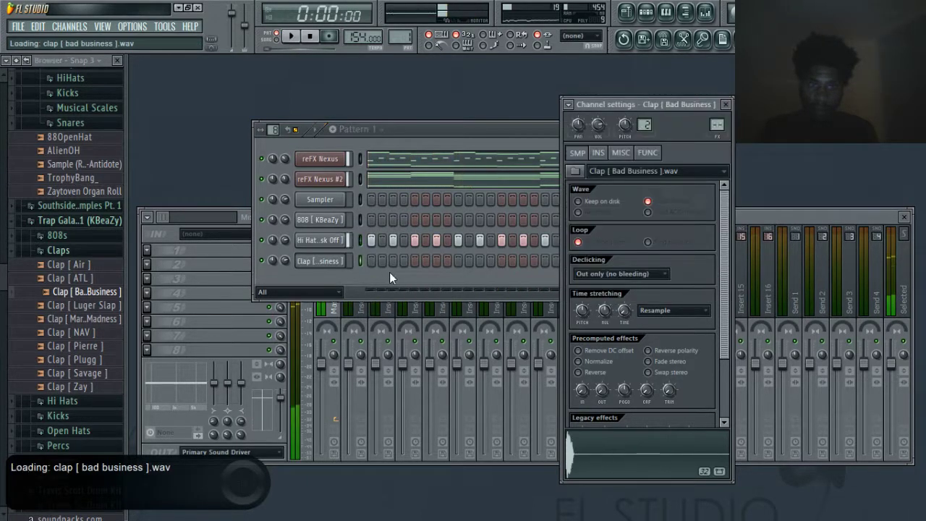
Place claps on steps 9 and 25, start playback, and close the clap's channel settings
left_click(458, 261)
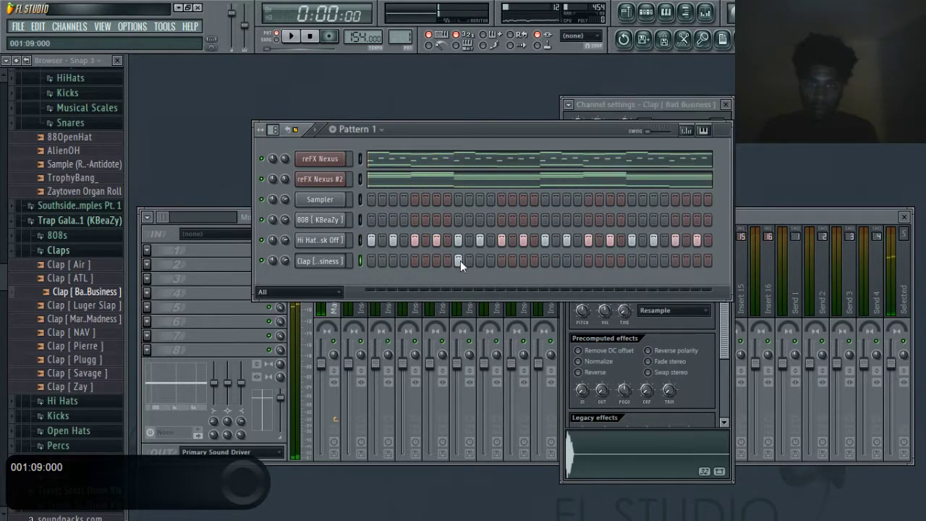
left_click(632, 260)
key("space")
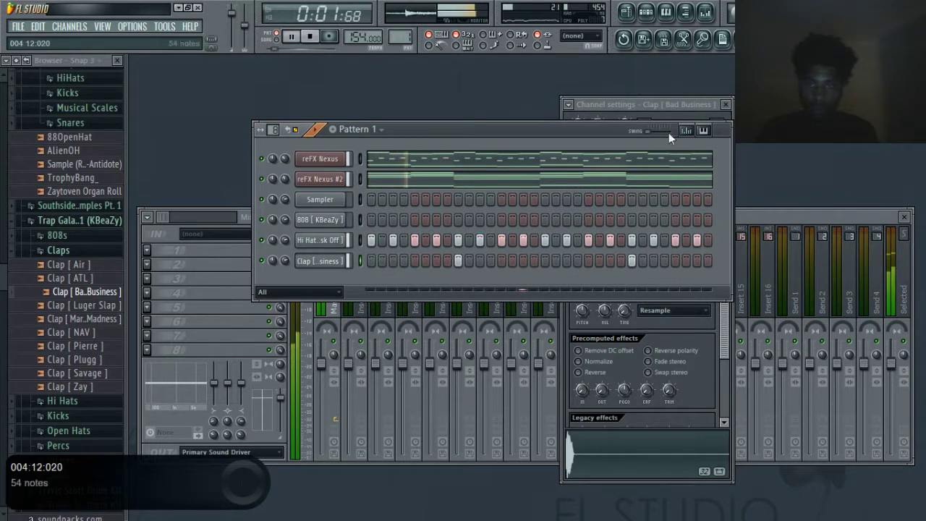
left_click(726, 104)
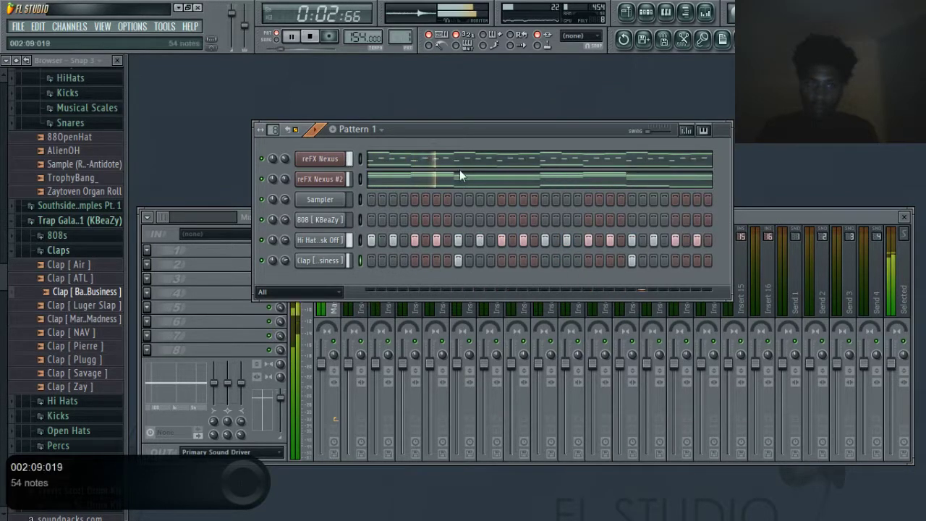
Audition the 808 [ Nikko ], 808 [ Mira ] and 808 [ KBeaZy ] samples over the playing pattern
left_click(54, 250)
left_click(58, 235)
left_click(62, 387)
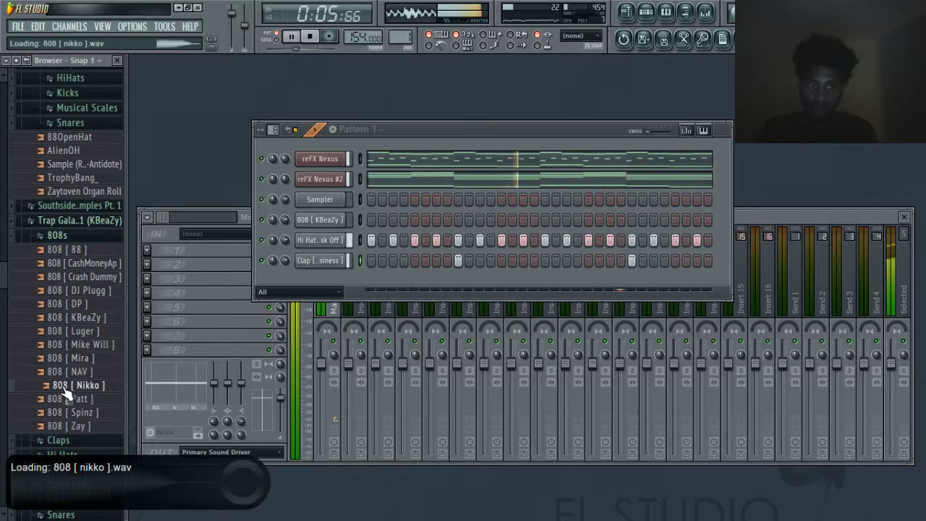
left_click(85, 360)
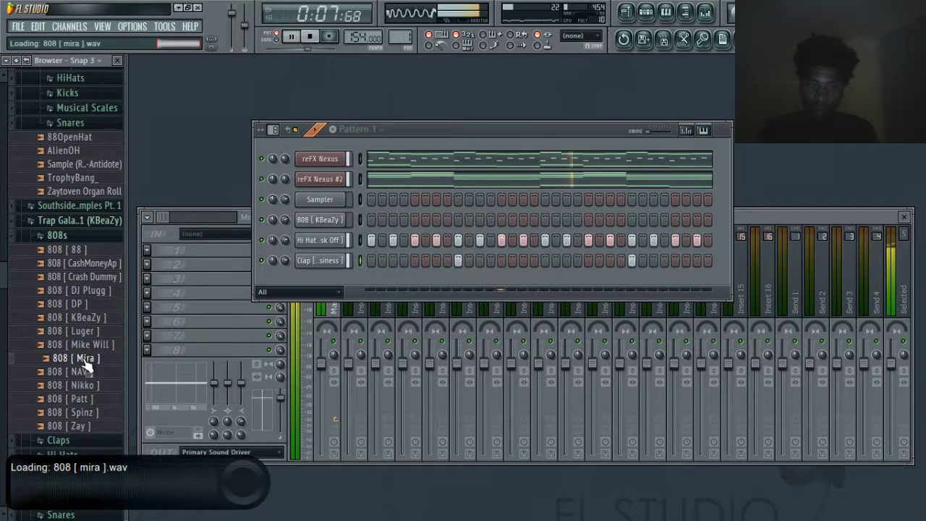
left_click(83, 318)
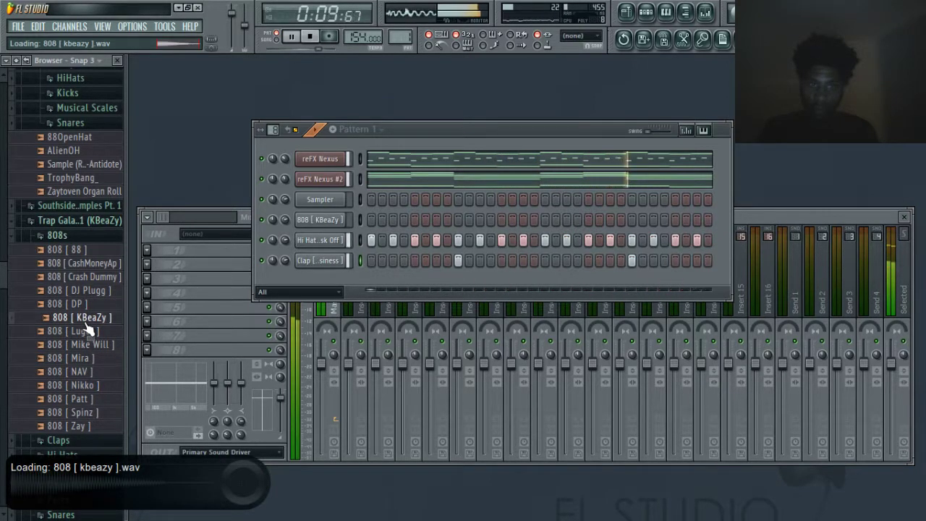
Enable Normalize for the 808 [ KBeaZy ] channel's sample
right_click(325, 219)
left_click(326, 219)
left_click(327, 220)
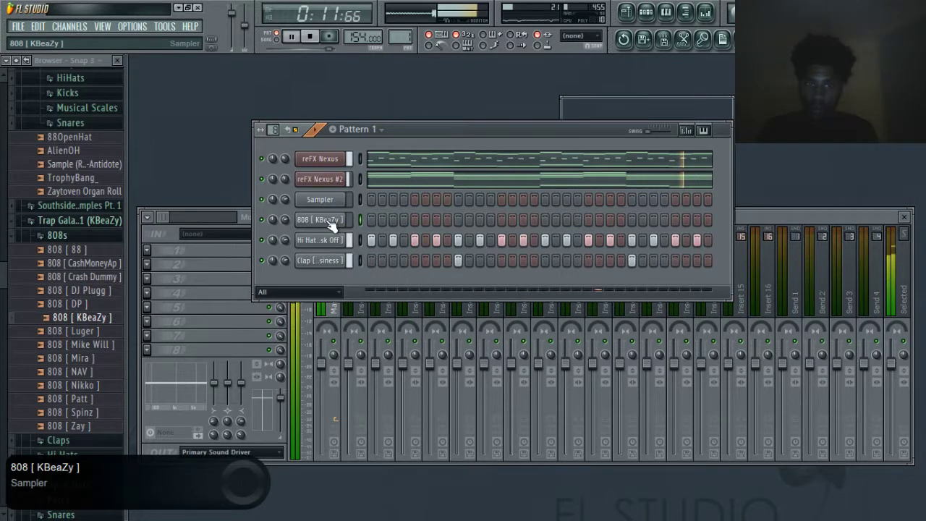
left_click(578, 361)
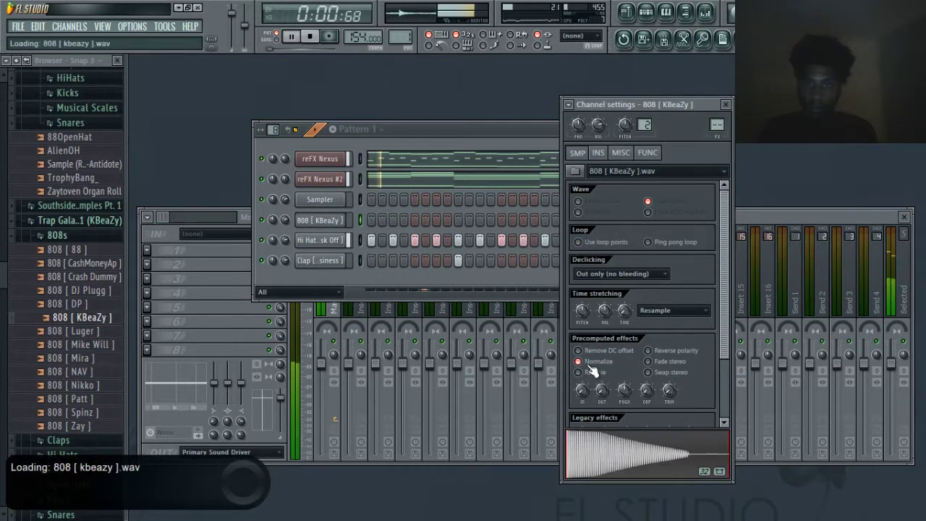
Place a C#6 note at the start of bar 1 in the 808 [ KBeaZy ] piano roll and shorten it to 8 steps
right_click(314, 220)
left_click(335, 223)
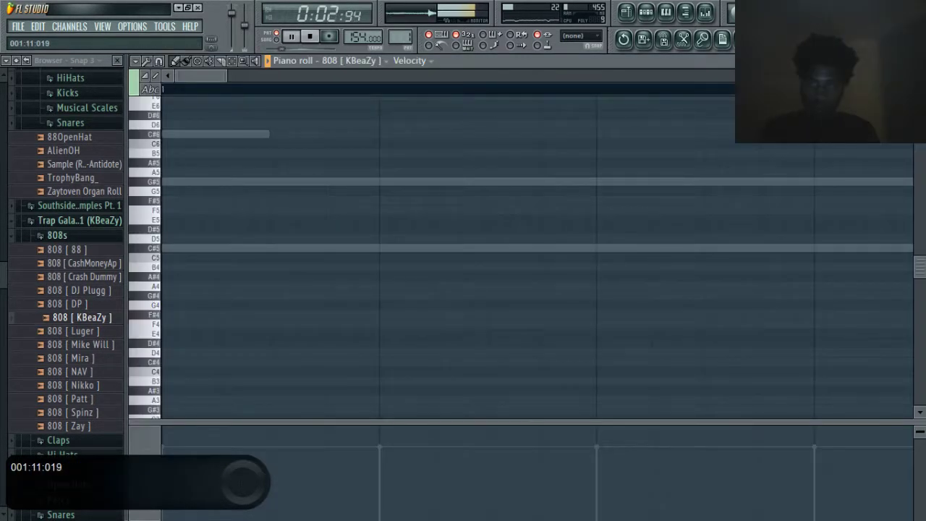
left_click_drag(226, 76, 492, 78)
scroll(326, 250, "up", 3)
key("space")
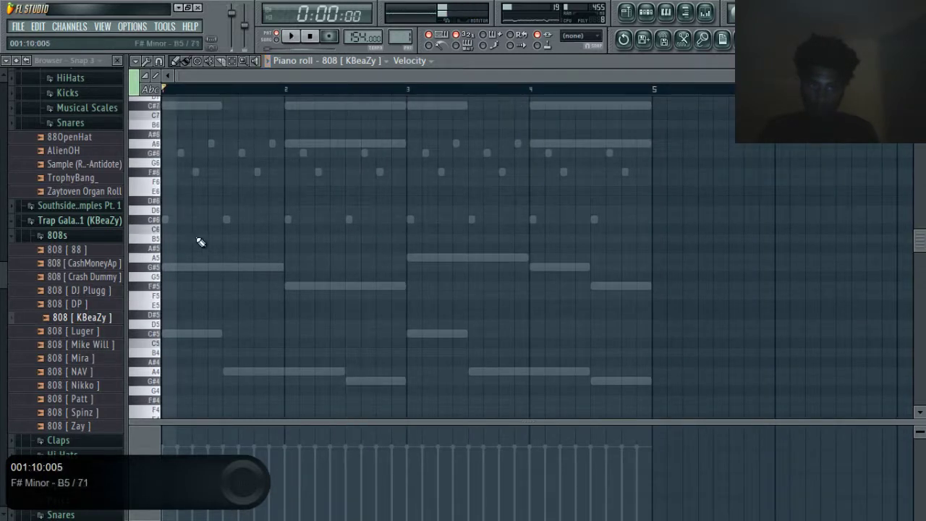
left_click(168, 221)
left_click_drag(282, 221, 192, 230)
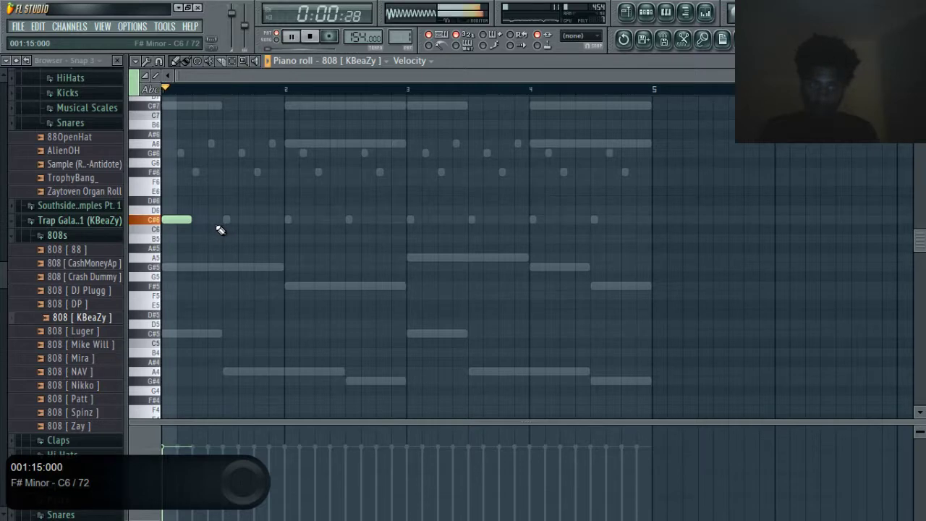
Lower the 808 note to F#5 and add a second 8-step F#5 note at step 13 of bar 1
left_click_drag(906, 76, 620, 77)
left_click_drag(175, 219, 171, 286)
key("space")
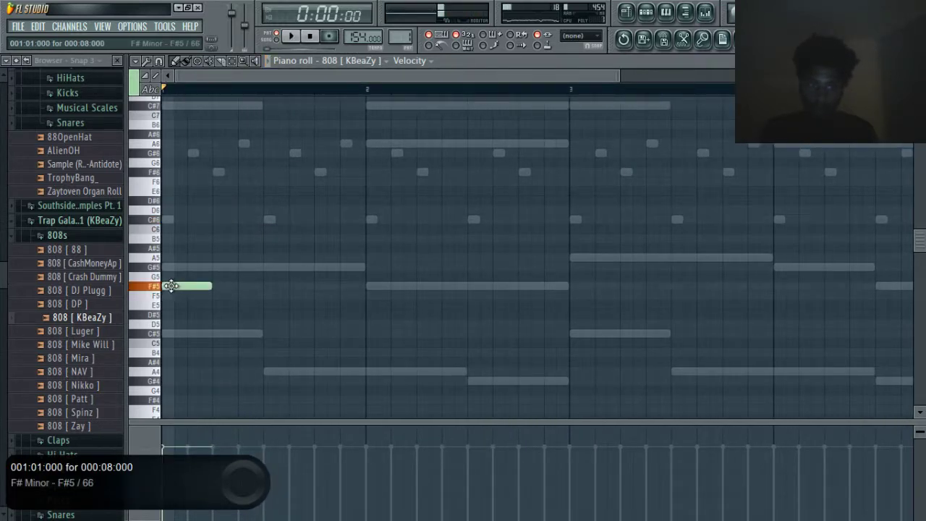
left_click(245, 287)
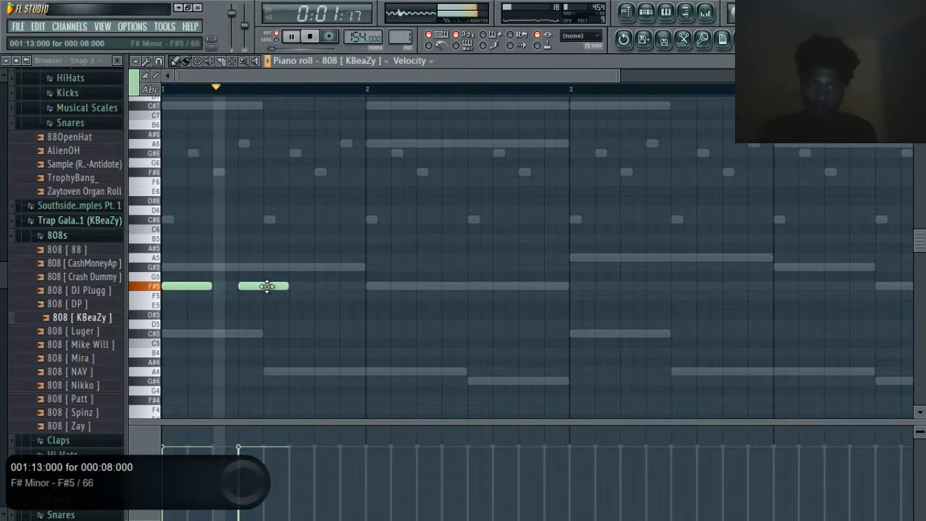
Try the second 8-step F#5 note at step 15 of bar 1 instead of step 13, and delete it
key("space")
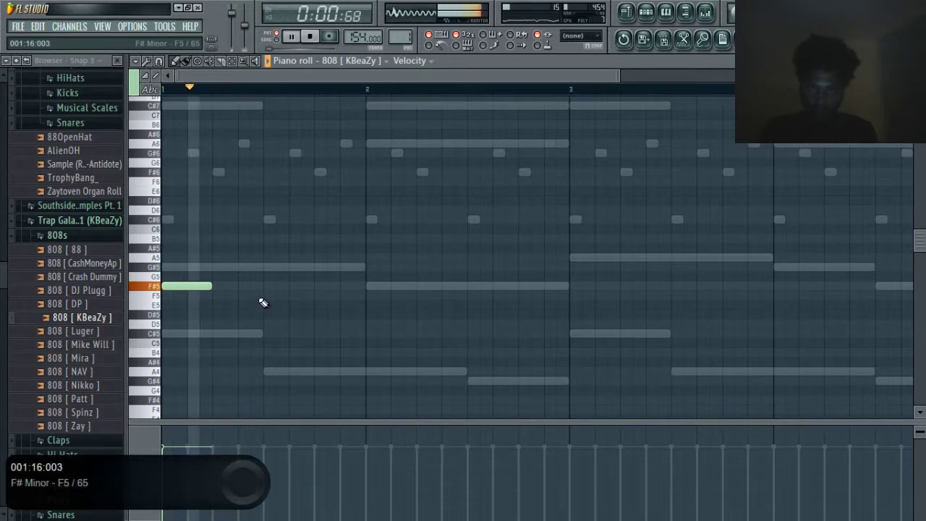
key("space")
key("space")
left_click(257, 286)
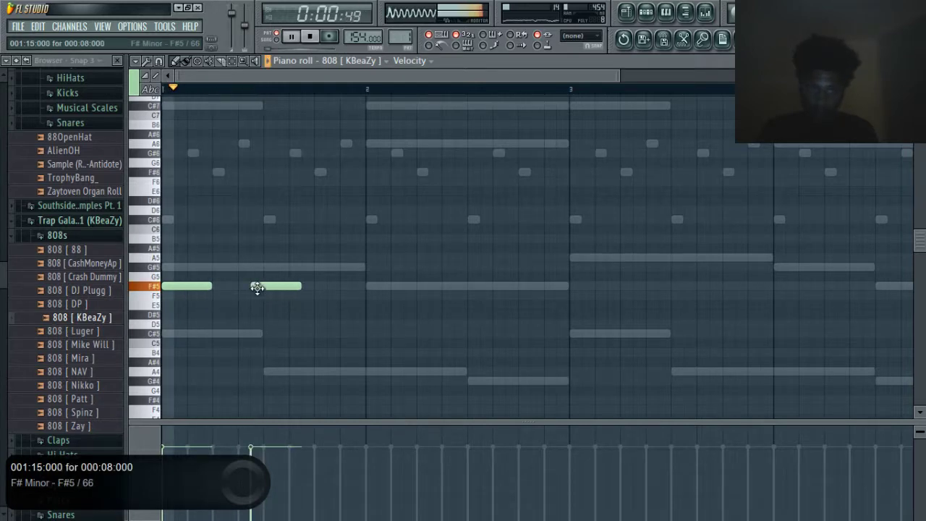
key("space")
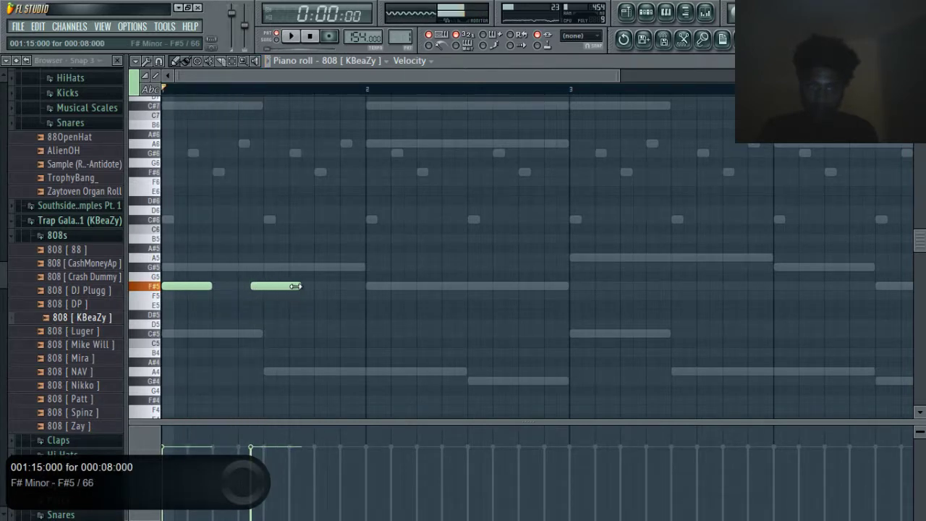
key("space")
right_click(257, 285)
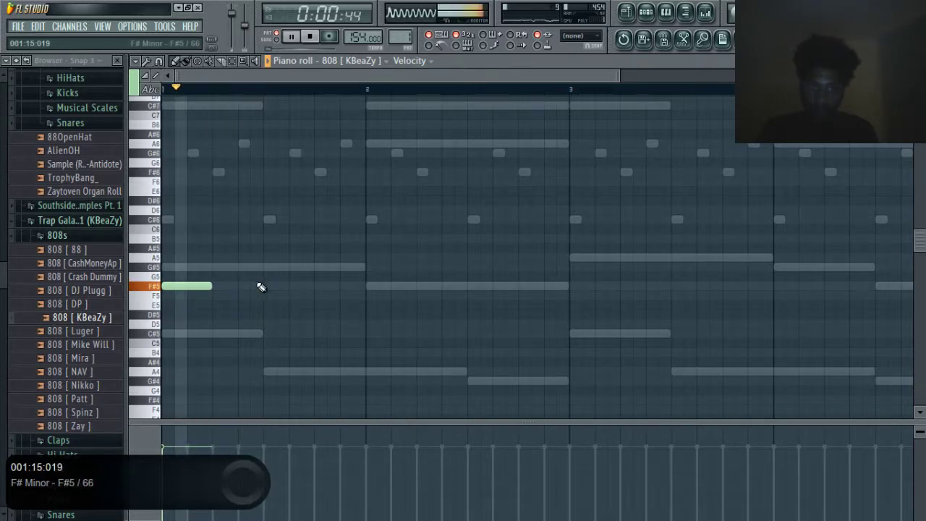
Place a short F#5 note at step 21 of bar 1 and replay the pattern from the start
left_click(297, 287)
key("space")
key("space")
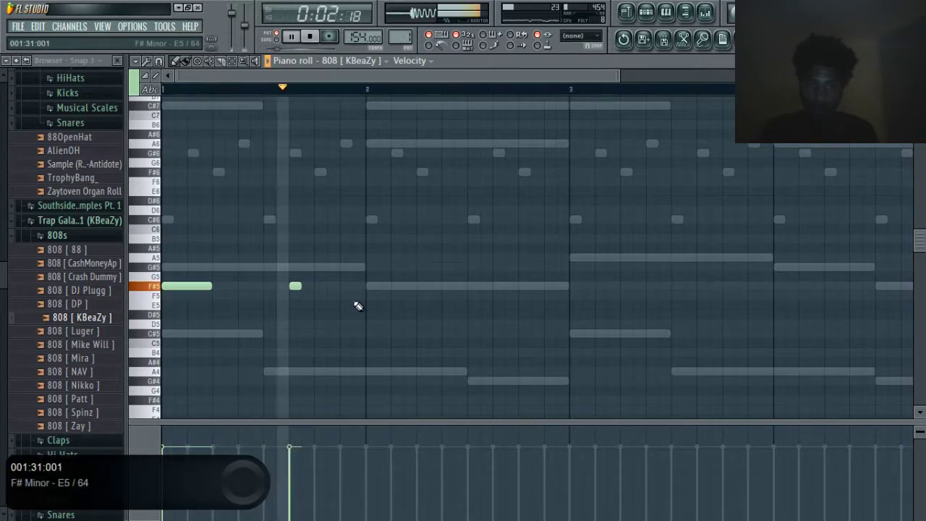
Place a short note at the start of bar 2 in the 808 [ KBeaZy ] piano roll and raise it to G#5
left_click(372, 285)
key("space")
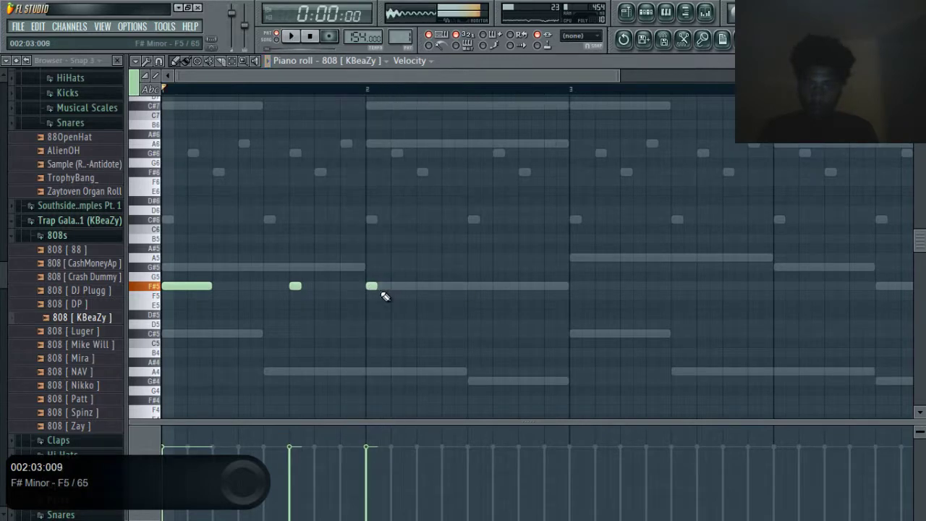
double_click(368, 268)
left_click(364, 61)
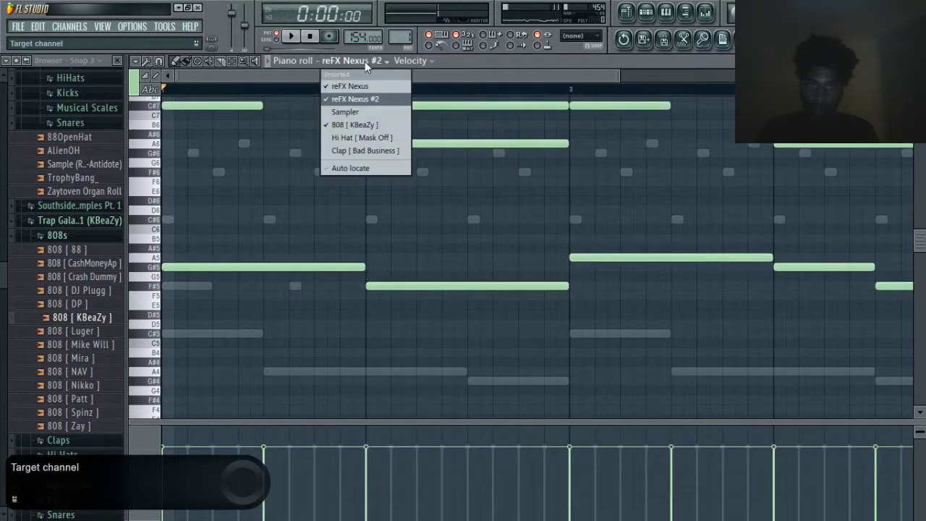
left_click(369, 125)
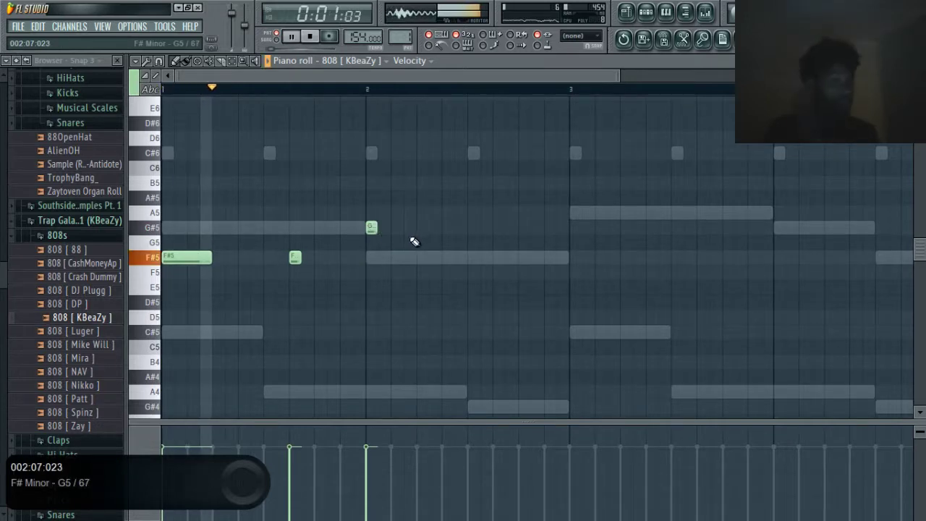
Add a short F#5 note at step 27 of bar 1 and short G#5 notes at steps 21 and 27 of bar 2
left_click(335, 263)
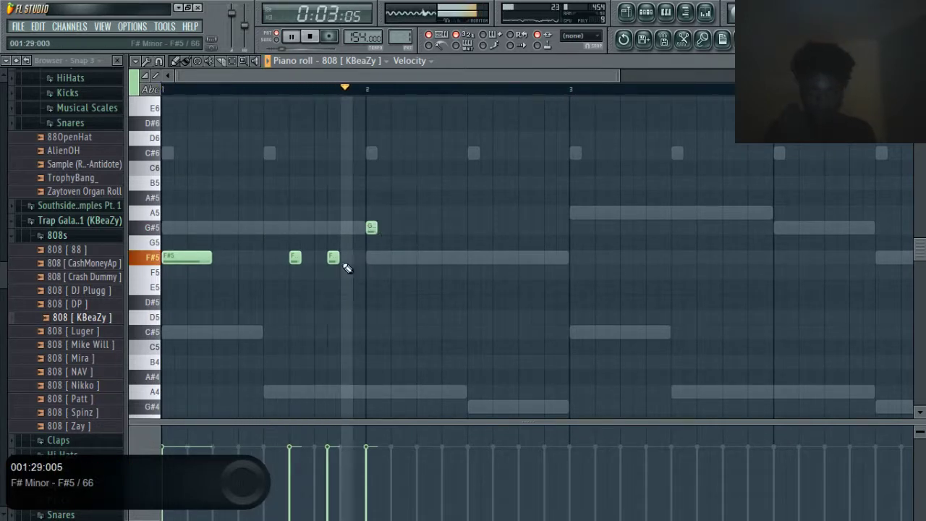
left_click(499, 227)
left_click(538, 227)
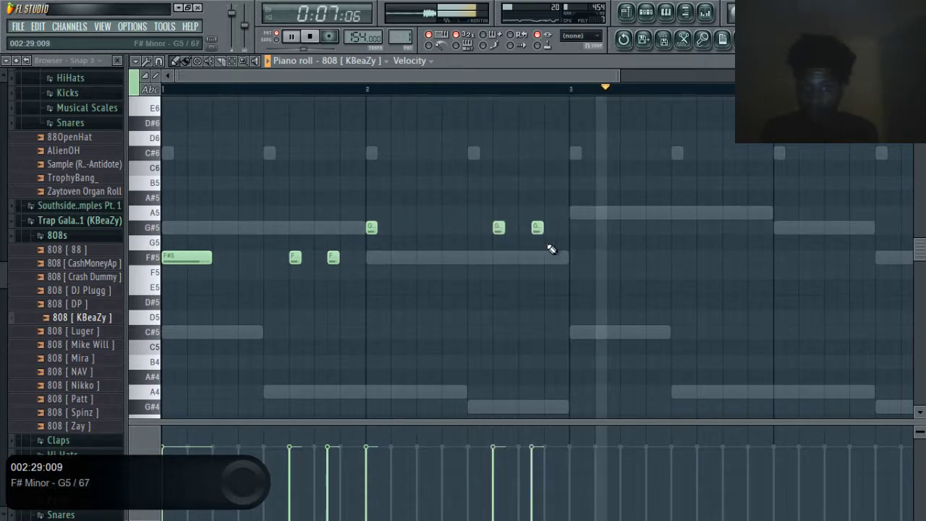
Duplicate the two-bar 808 phrase into bars 3 and 4 and restart playback
left_click_drag(617, 198, 164, 379)
left_click_drag(188, 257, 572, 258)
left_click(308, 38)
left_click(295, 39)
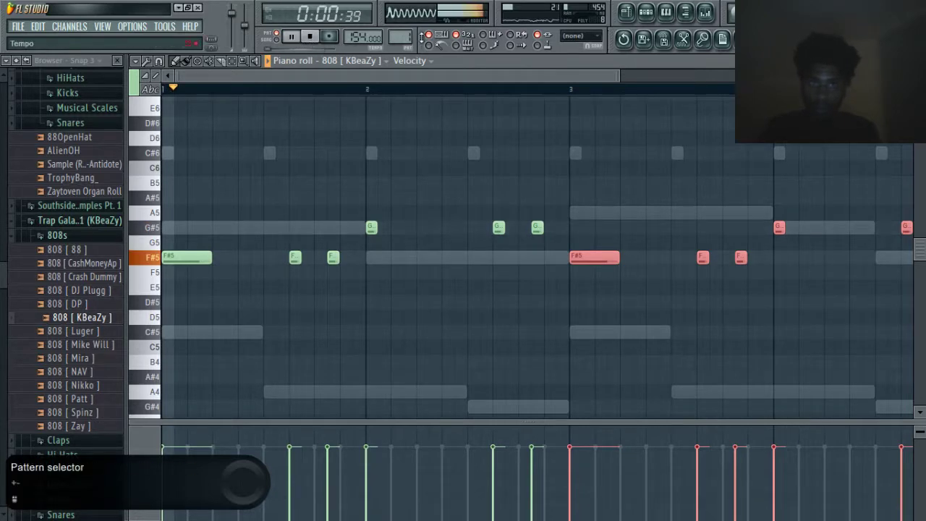
left_click(906, 61)
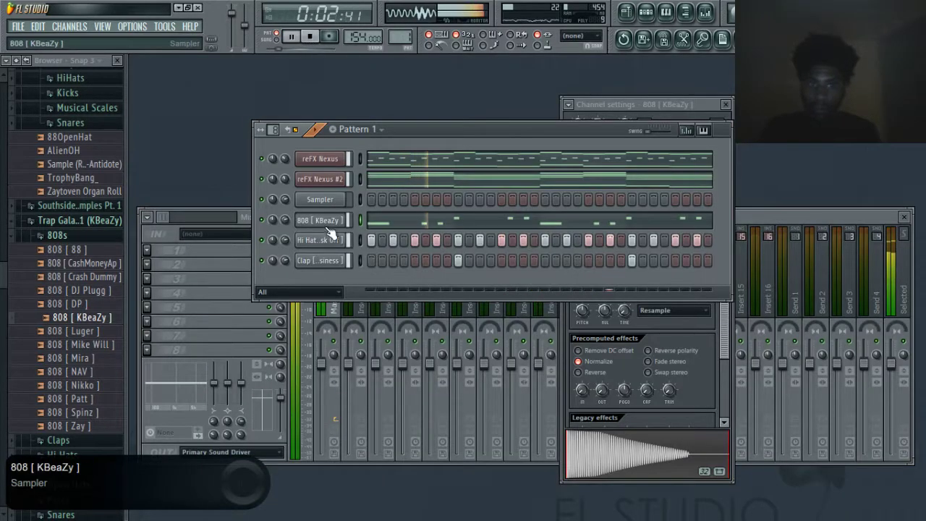
right_click(343, 218)
left_click(382, 277)
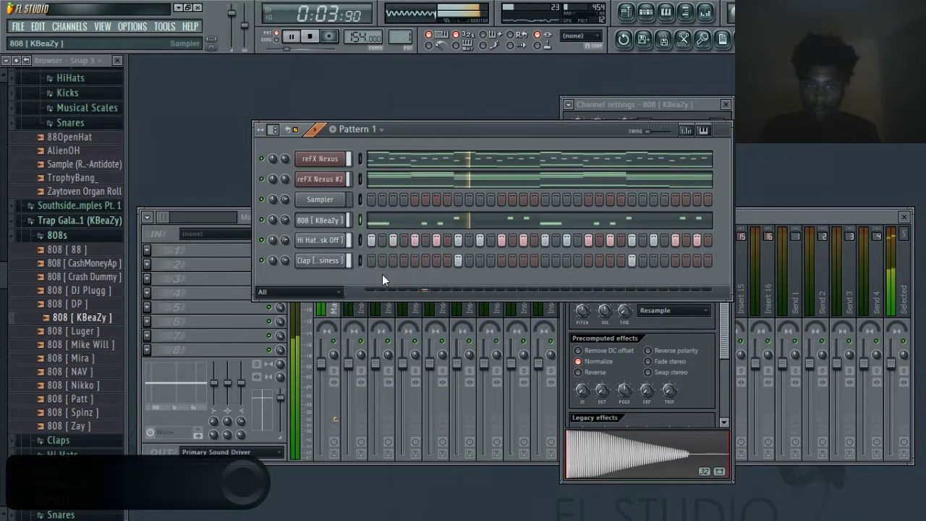
Lower the last two short 808 notes of bar 4 to E5 and clear the selection
left_click(438, 218)
left_click_drag(268, 76, 775, 270)
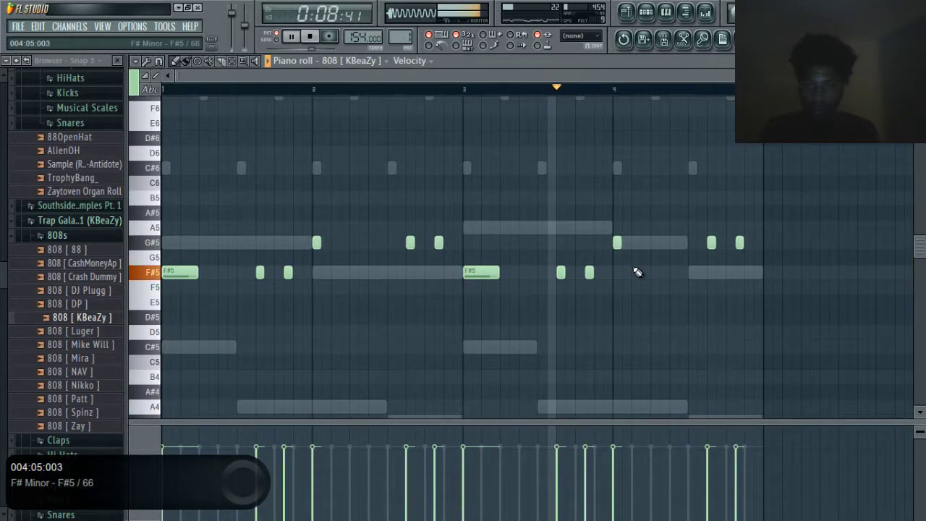
left_click_drag(778, 223, 691, 293)
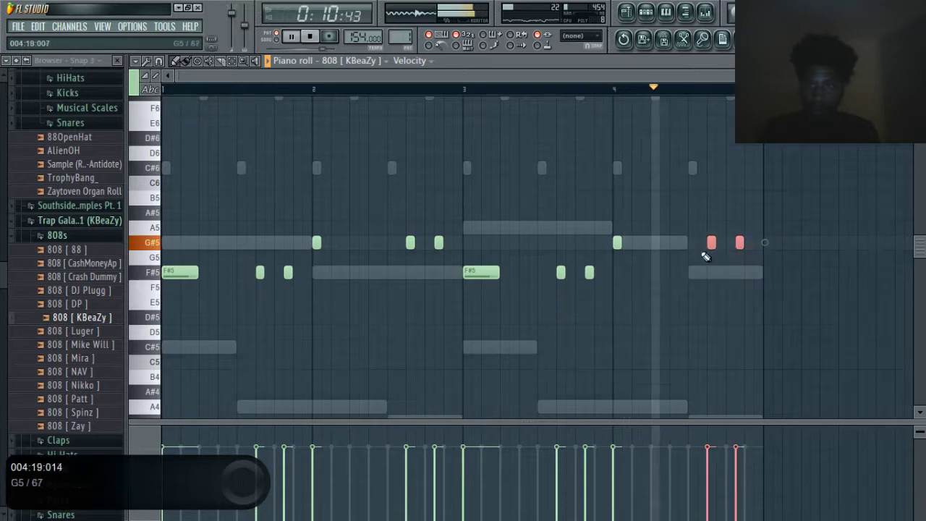
left_click_drag(707, 250, 706, 310)
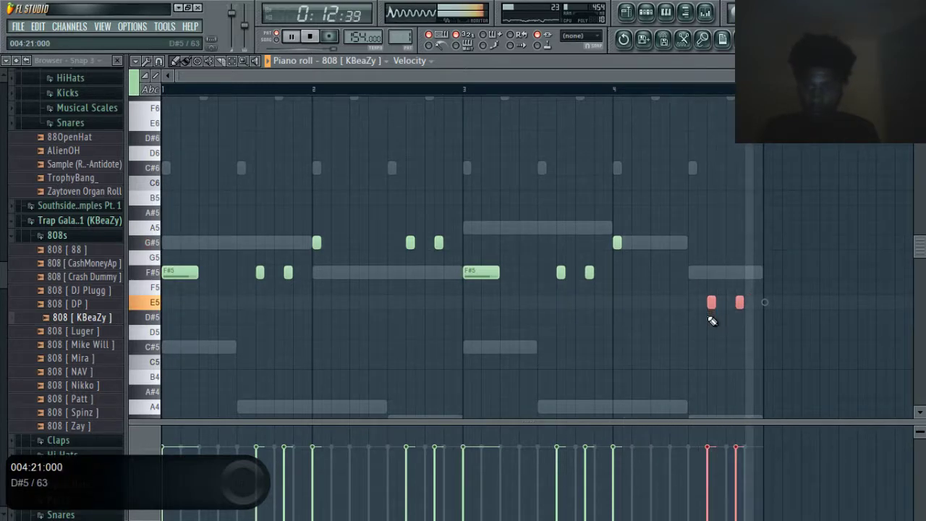
left_click(457, 374, "ctrl")
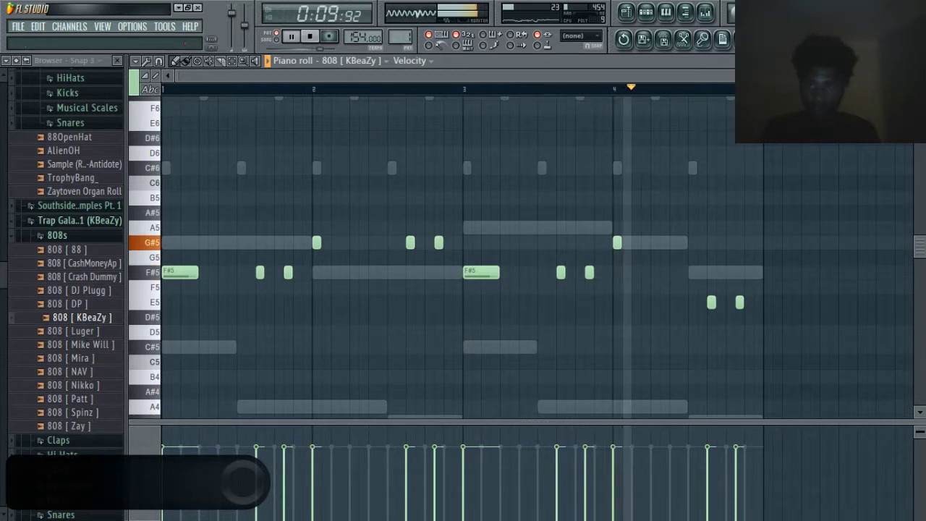
Set the project tempo to 160 BPM, judging the drums and 808 with both reFX Nexus channels muted
left_click(906, 61)
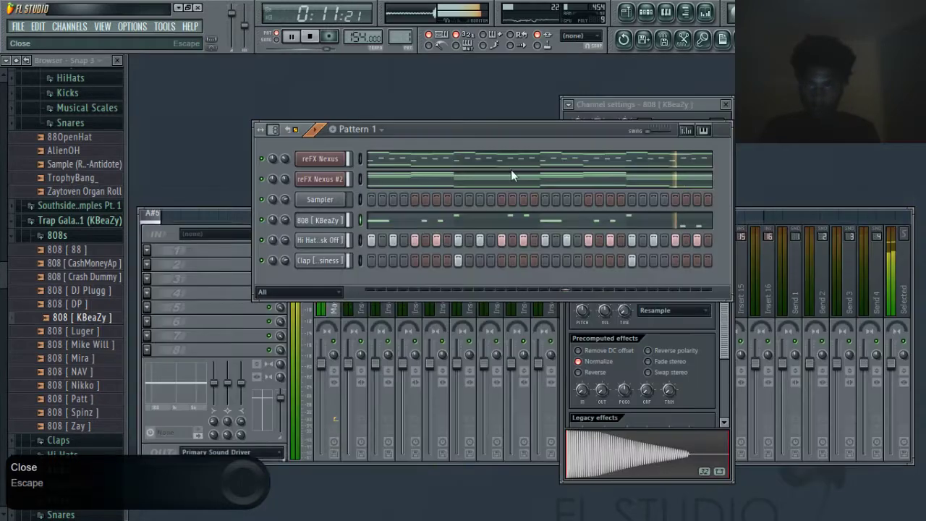
left_click(264, 158)
left_click_drag(358, 38, 358, 32)
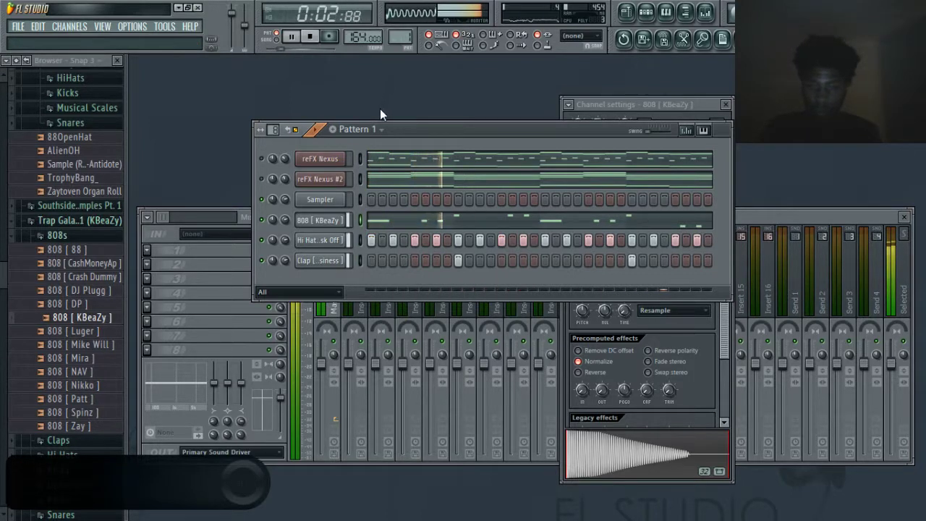
left_click_drag(357, 38, 358, 36)
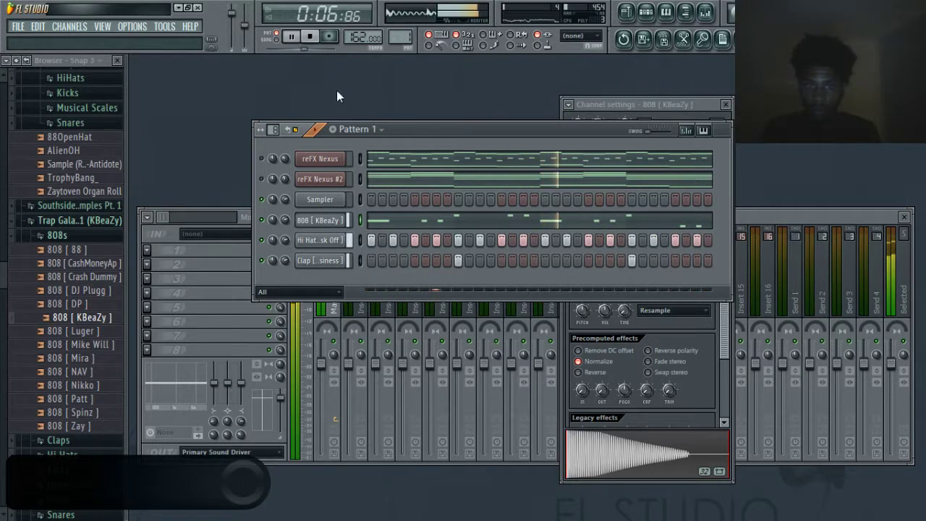
left_click_drag(357, 38, 357, 39)
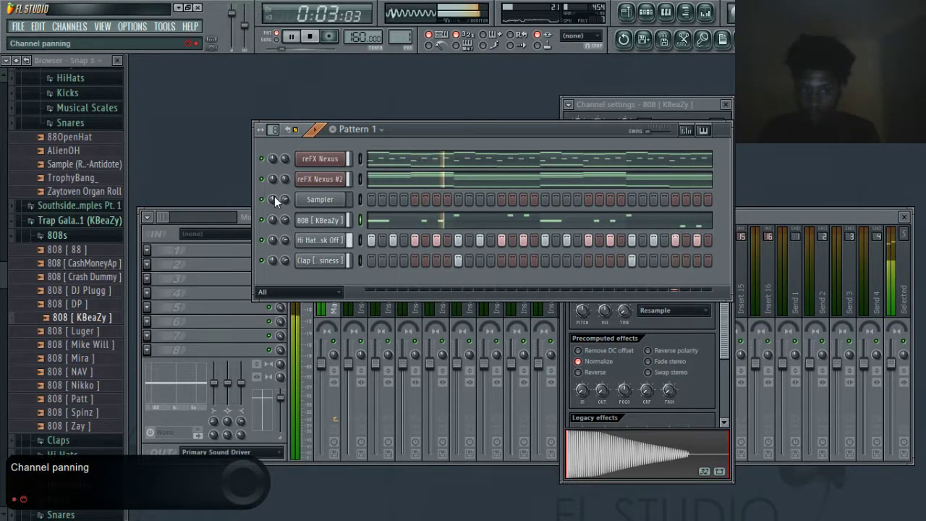
Collapse the 808s sample folder and add a hi-hat hit on step 6 of Pattern 1
left_click(183, 299)
left_click(46, 240)
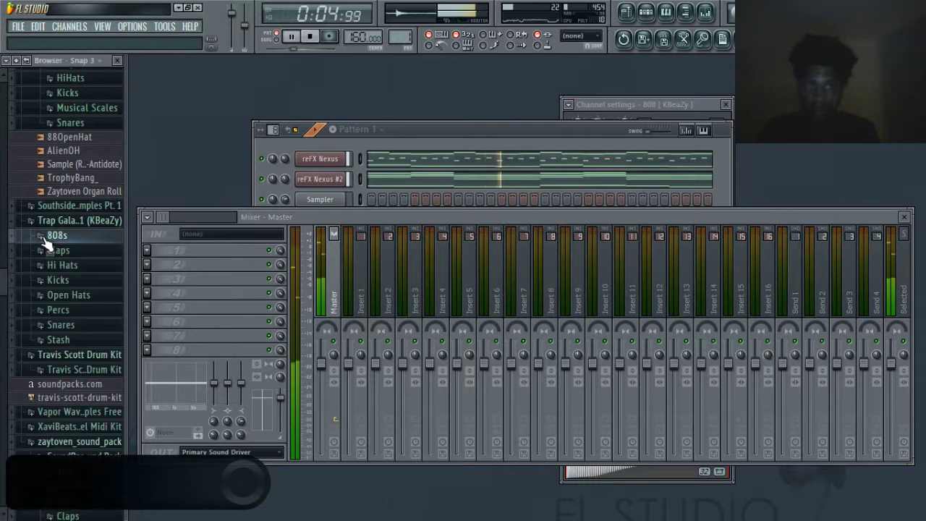
left_click(407, 129)
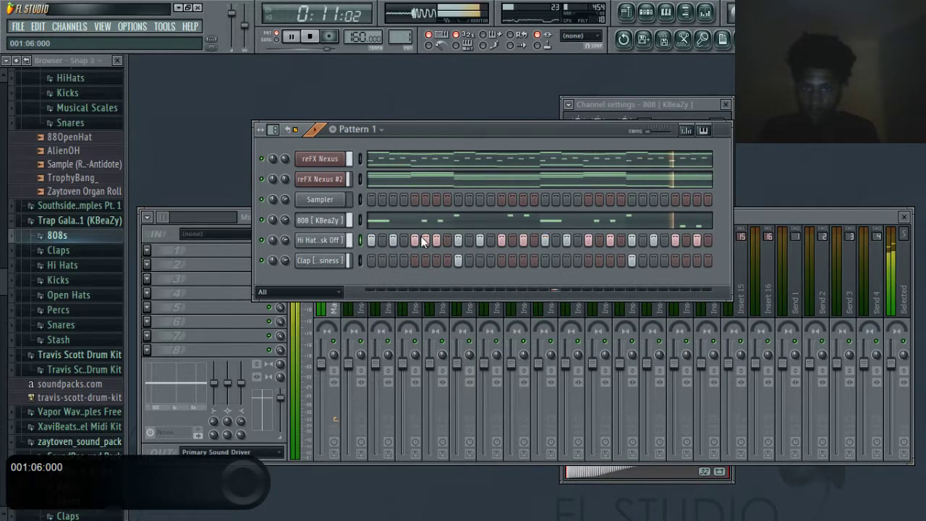
Audition Snare [ Metro ] from the KBeaZy kit's Snares folder and add it as a new channel below the clap
left_click(100, 327)
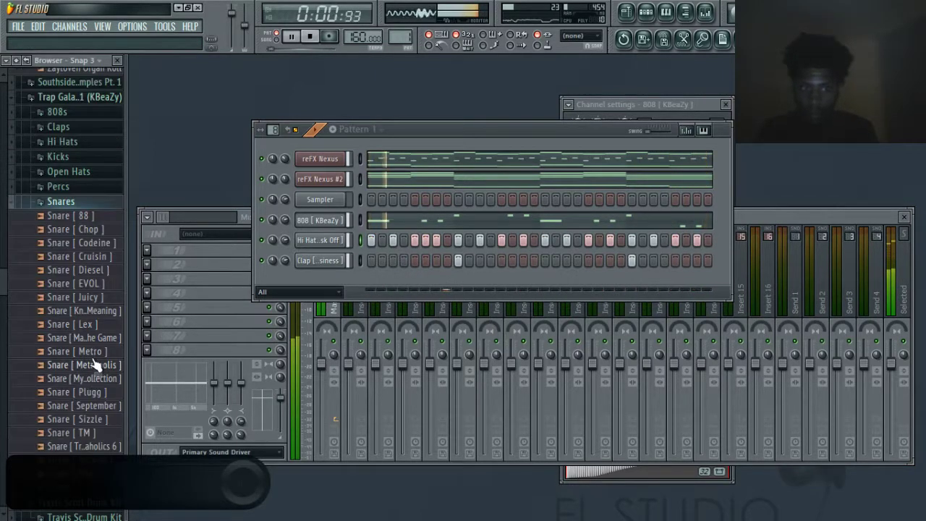
left_click(92, 352)
left_click_drag(107, 359, 309, 282)
Place Snare [ Metro ] hits on steps 19 and 31 of Pattern 1
left_click(520, 308)
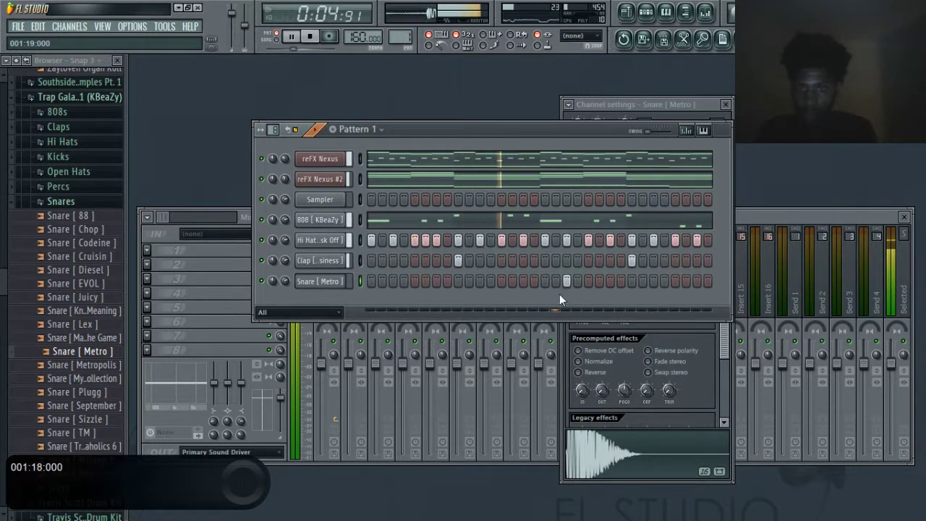
left_click(687, 282)
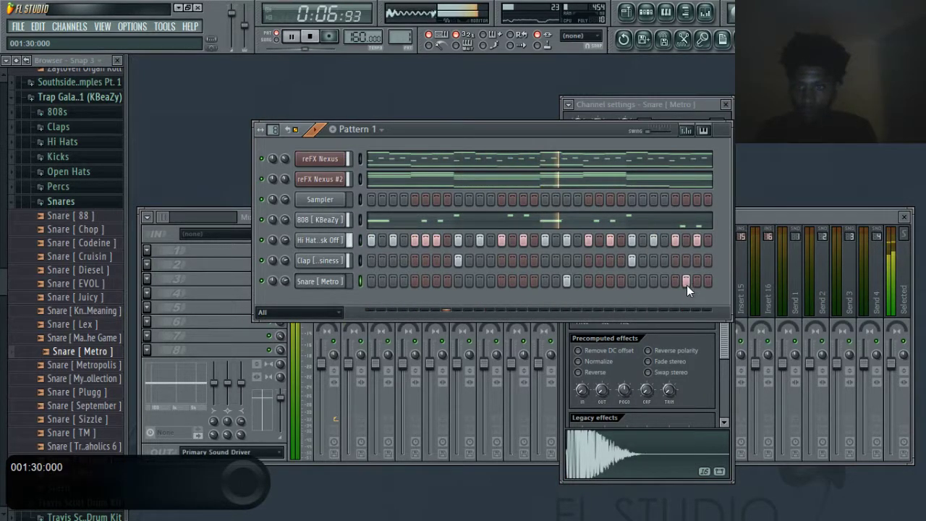
left_click(697, 281)
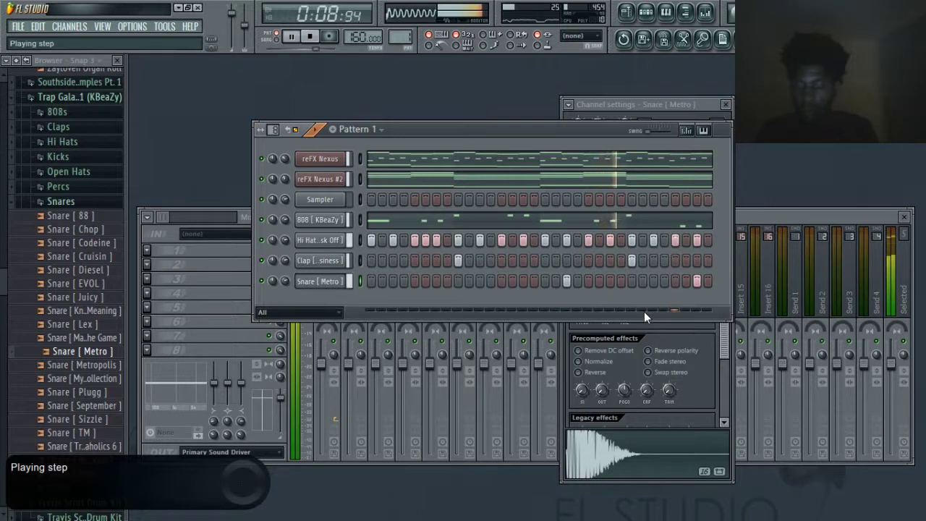
Add Kick [ Savage ] from the Kicks folder as a new channel and play the pattern with a kick hit on step 1
scroll(7, 282, "up", 1)
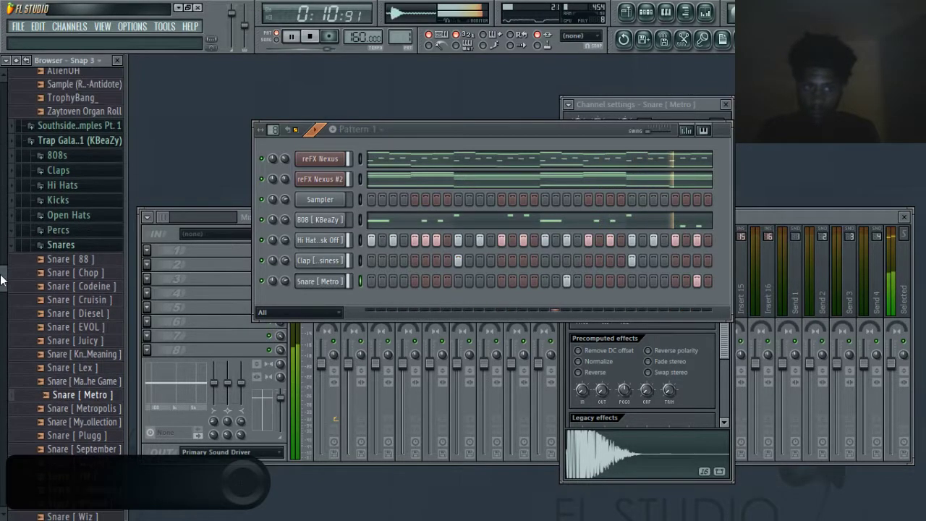
left_click(58, 244)
left_click(56, 200)
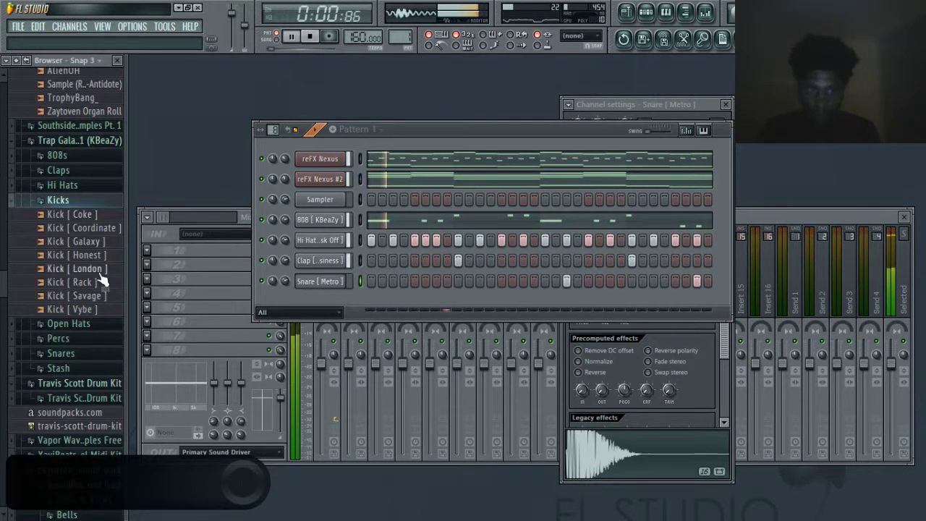
left_click_drag(92, 308, 374, 305)
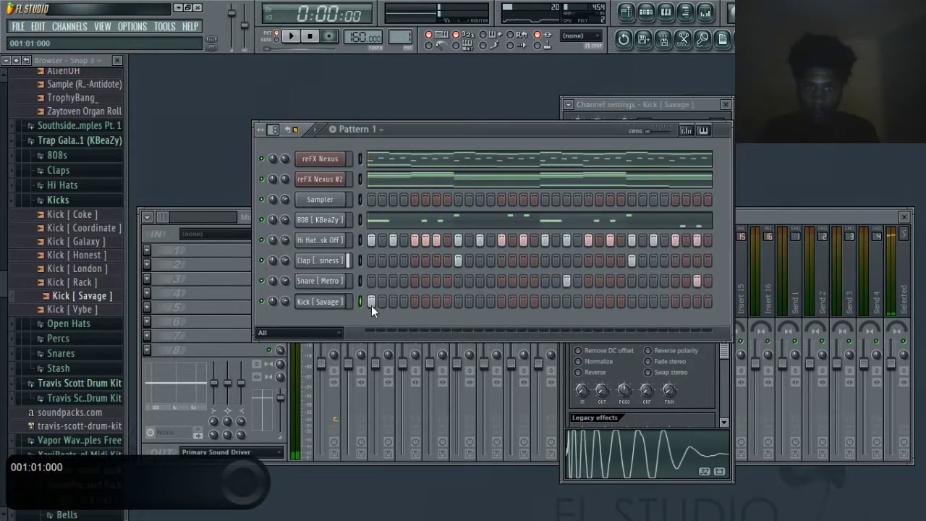
left_click(371, 305)
key("space")
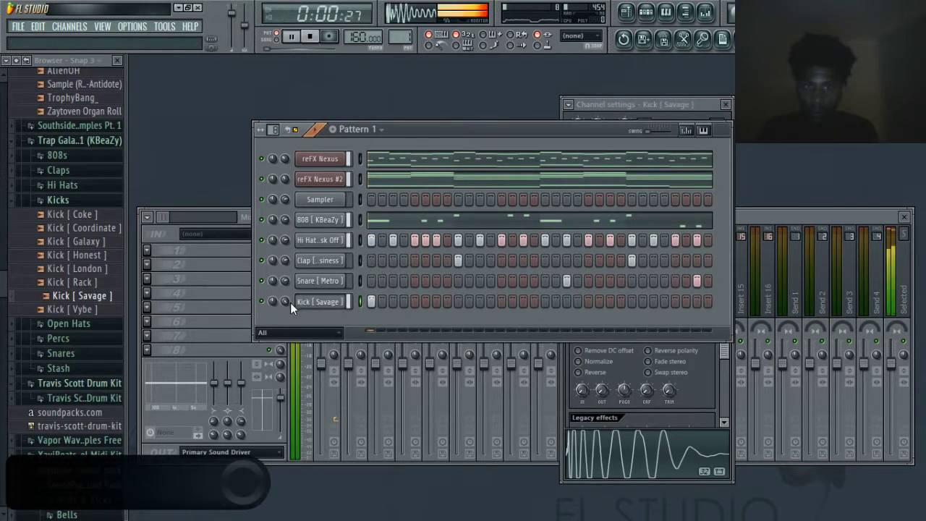
Try a Kick [ Savage ] hit on step 13, restarting playback to hear it, and remove the hit
left_click(522, 301)
key("space")
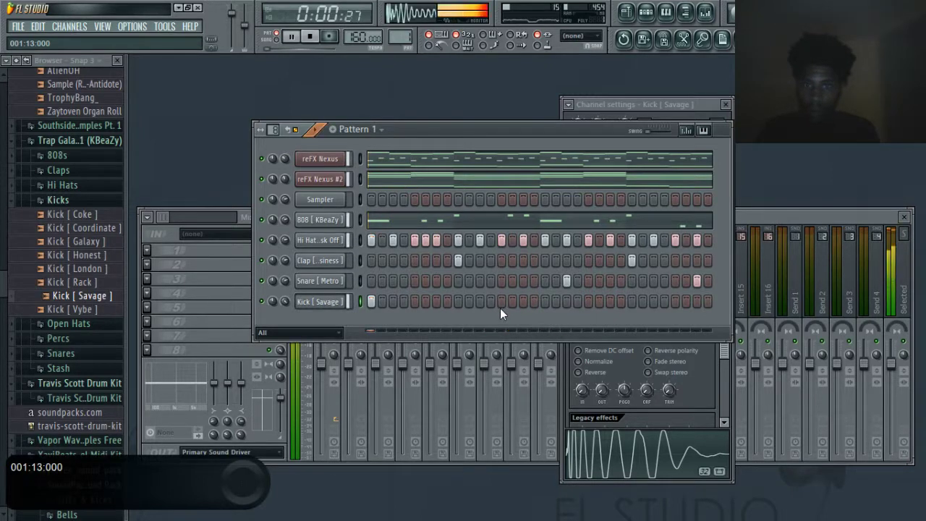
left_click(500, 307)
key("space")
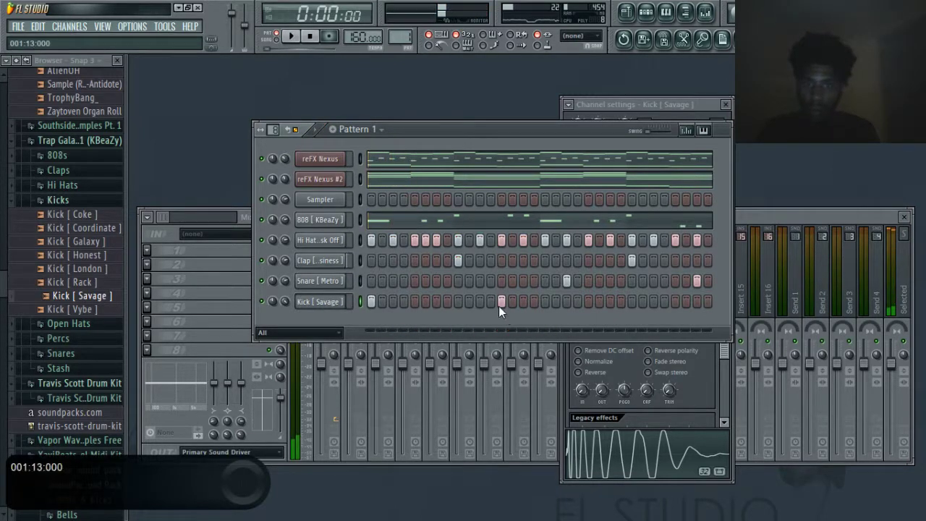
left_click(500, 304)
key("space")
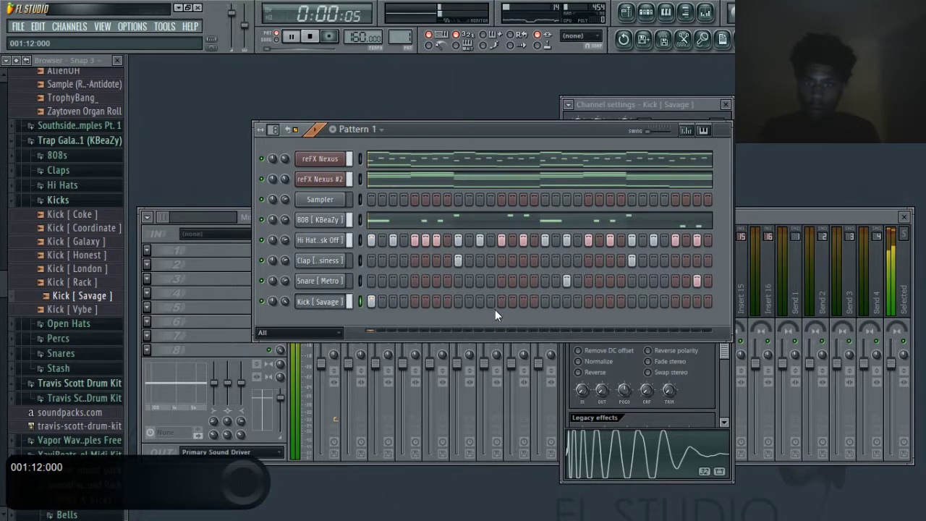
Add Kick [ Savage ] hits on steps 21 and 27, and move the Snare hit on step 31 to step 15
left_click(586, 305)
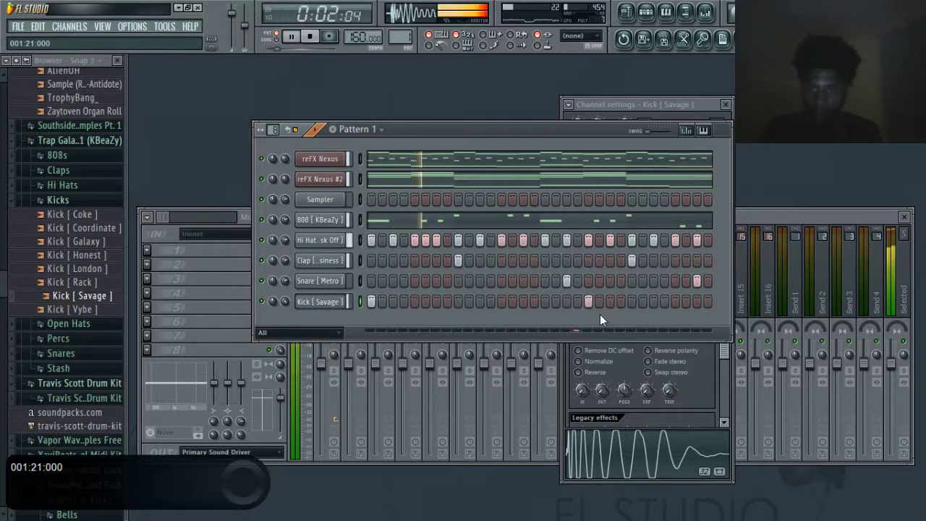
left_click(676, 306)
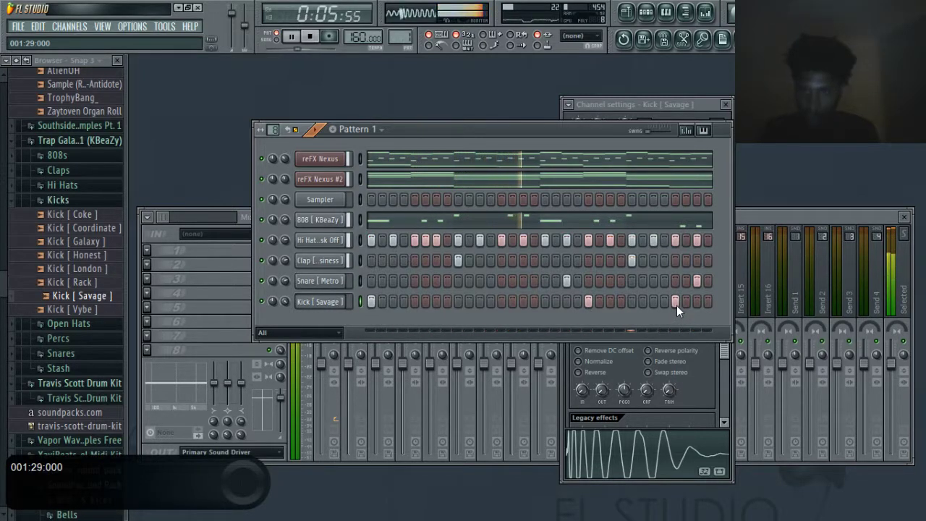
left_click(675, 305)
left_click(654, 305)
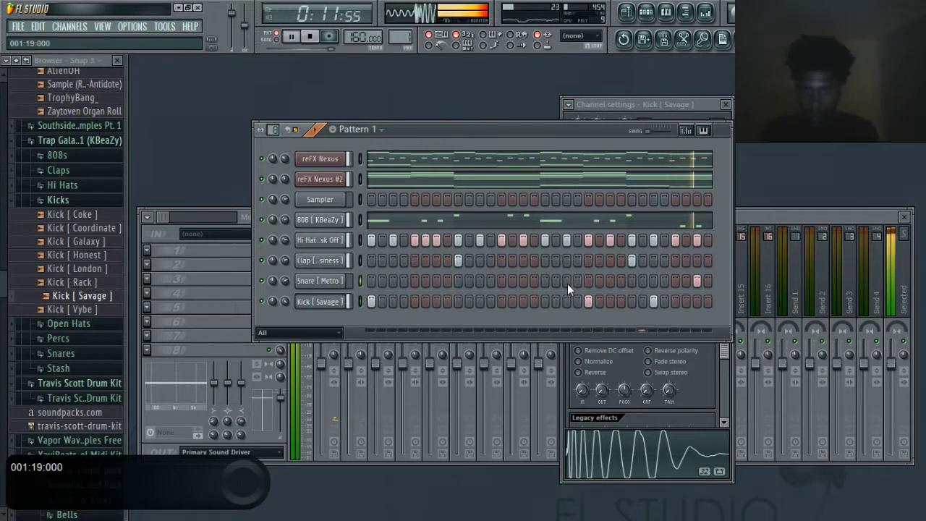
left_click(525, 279)
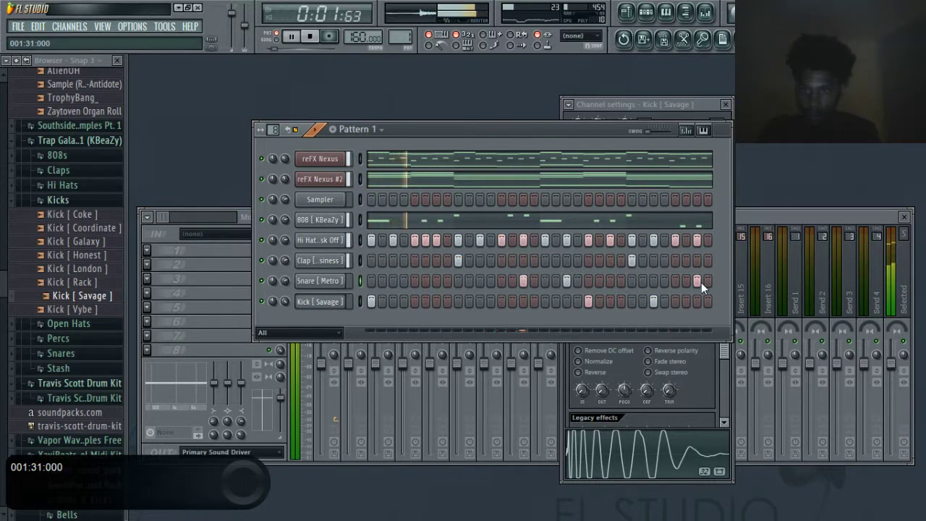
left_click(699, 282)
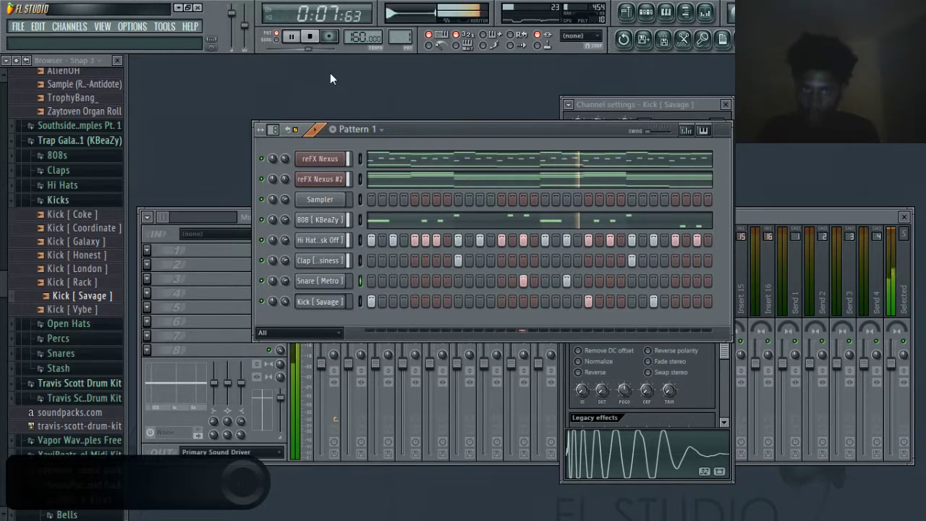
Set the project tempo to 158 BPM and collapse the Kicks folder in the browser
scroll(353, 37, "down", 1)
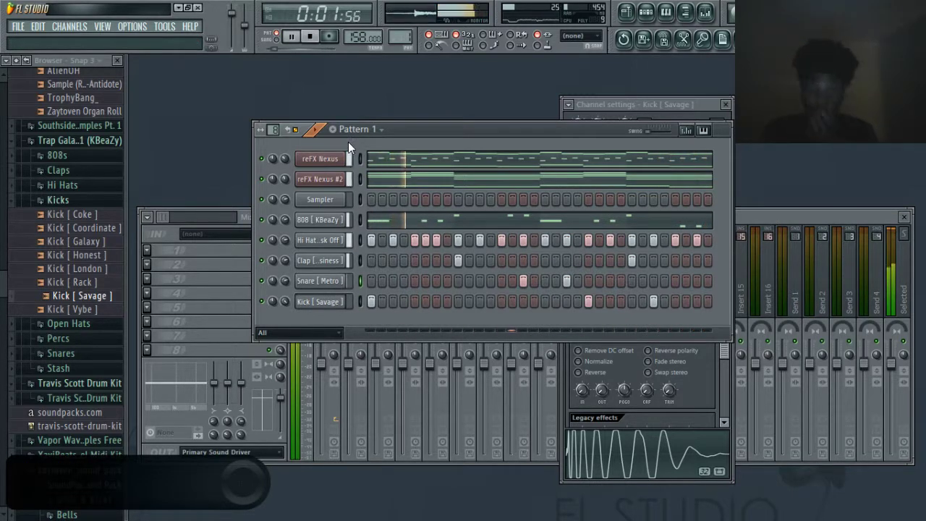
left_click(32, 200)
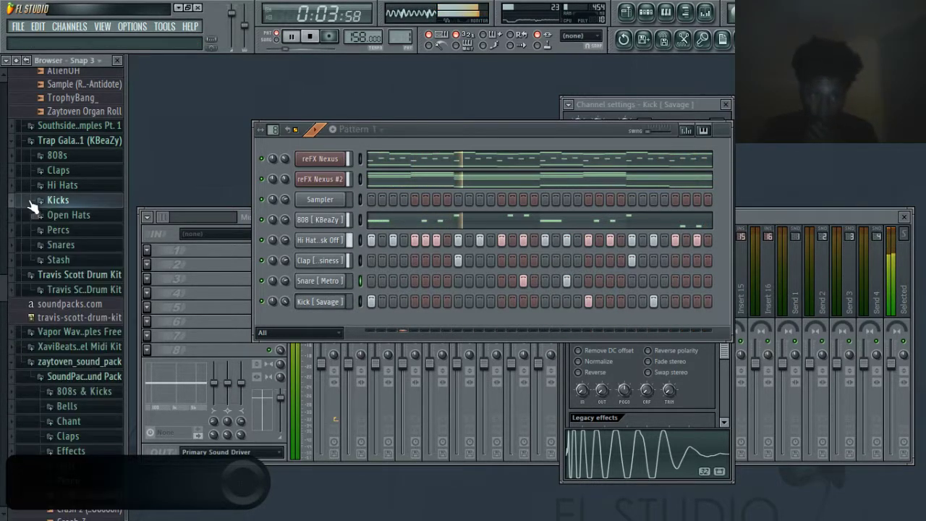
Insert an Xpand!2 instrument channel between reFX Nexus #2 and the empty Sampler channel
right_click(324, 206)
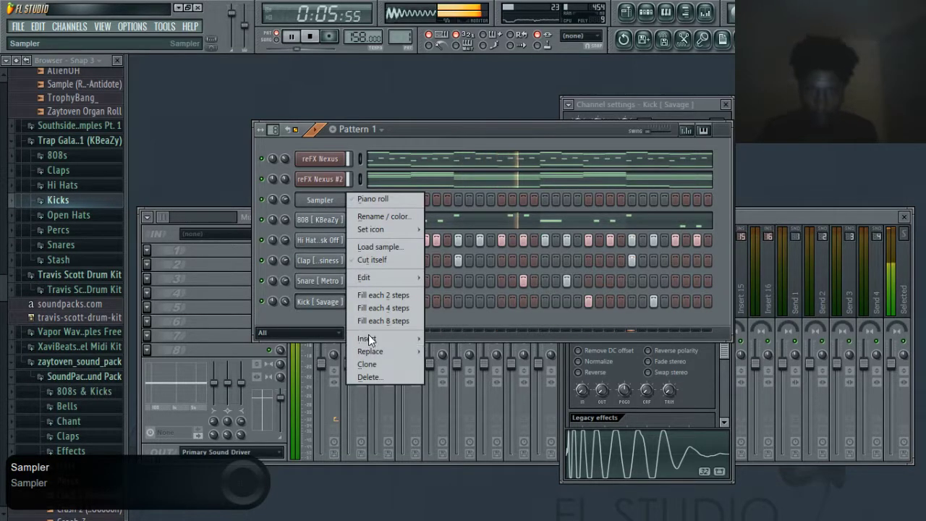
mouse_move(369, 338)
left_click(458, 502)
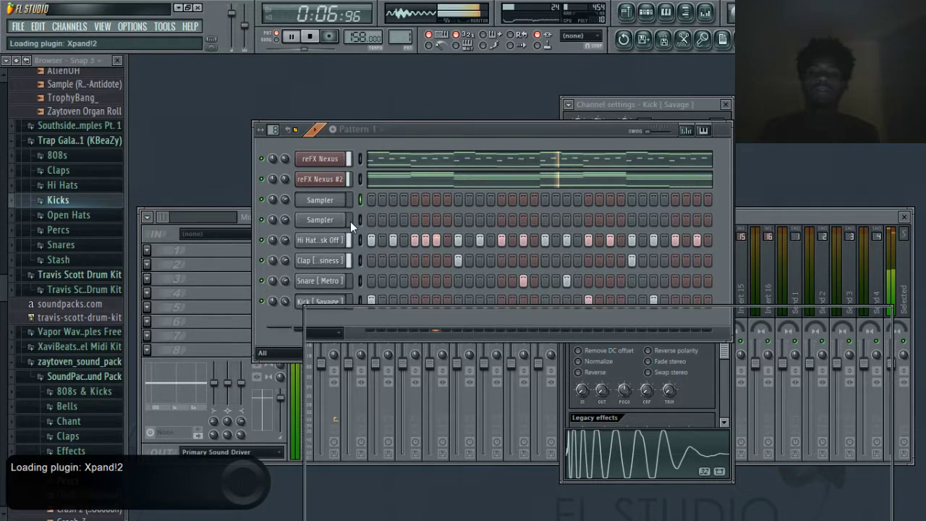
left_click(722, 40)
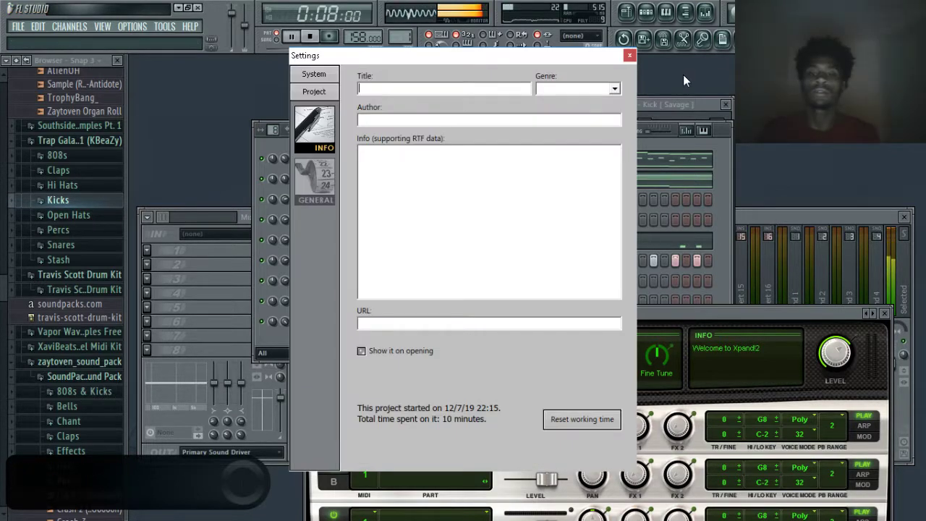
left_click(628, 56)
Copy the notes of the reFX Nexus #2 channel into the Xpand!2 channel
right_click(333, 178)
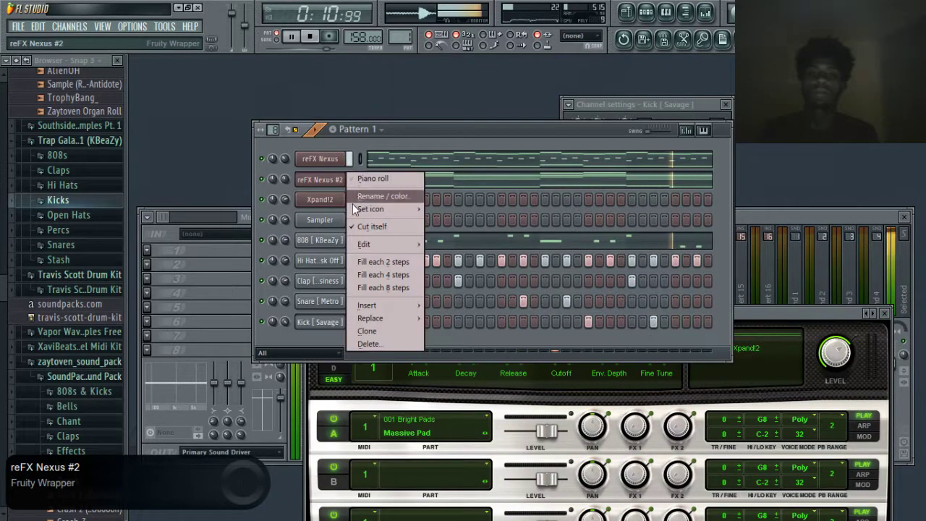
mouse_move(363, 246)
left_click(463, 259)
right_click(337, 202)
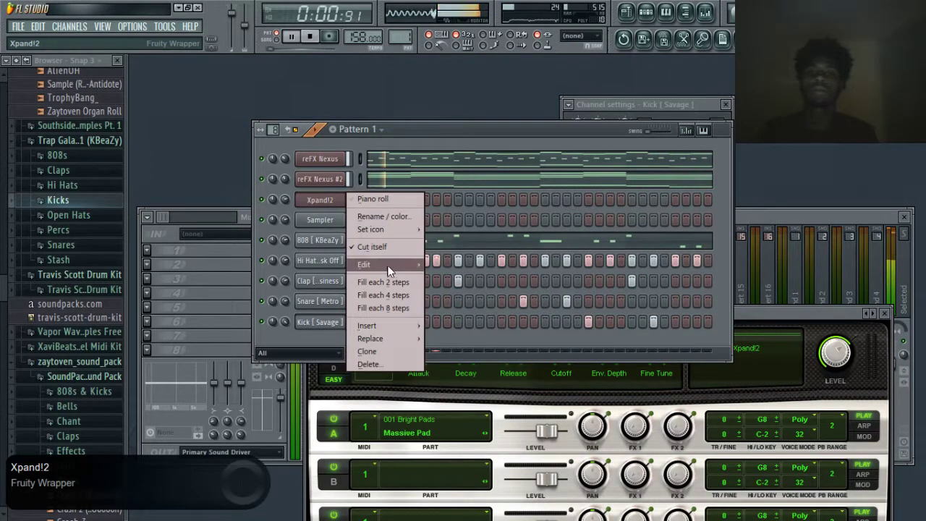
mouse_move(363, 269)
left_click(464, 288)
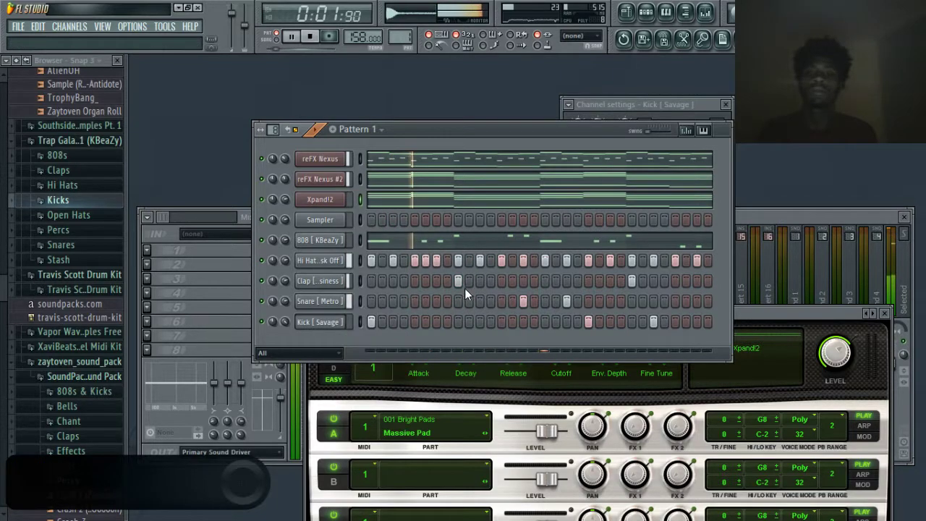
Solo the Xpand!2 channel and load the Action Pads sound Airy Pulsator+ into its part A
right_click(261, 199)
left_click(271, 212)
left_click_drag(753, 316, 638, 50)
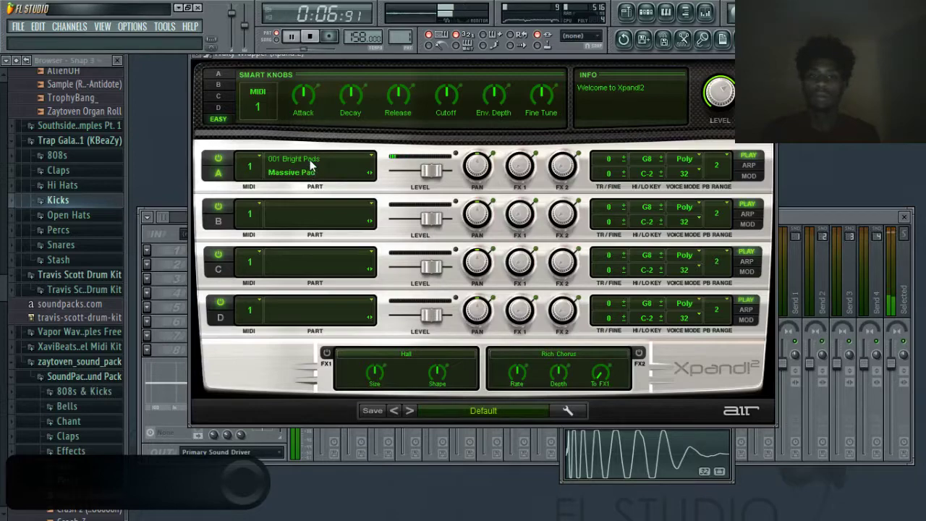
left_click(310, 162)
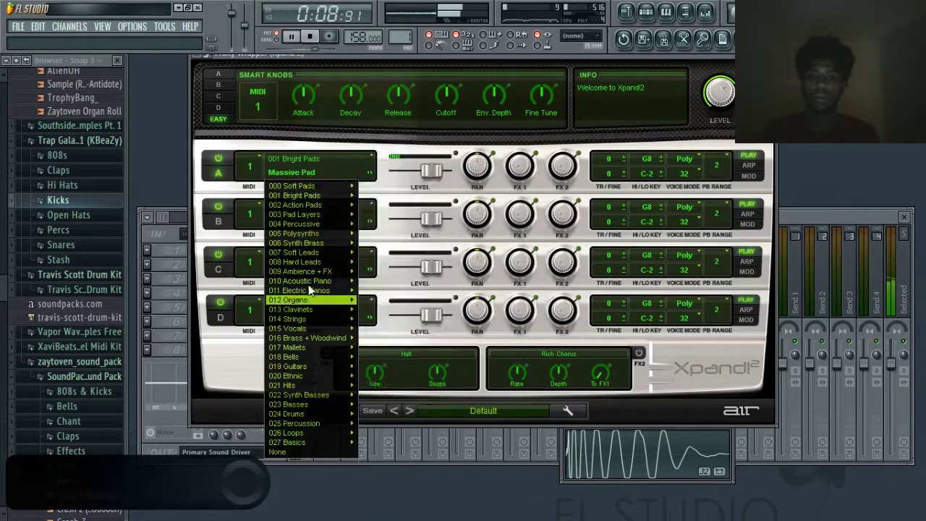
mouse_move(318, 205)
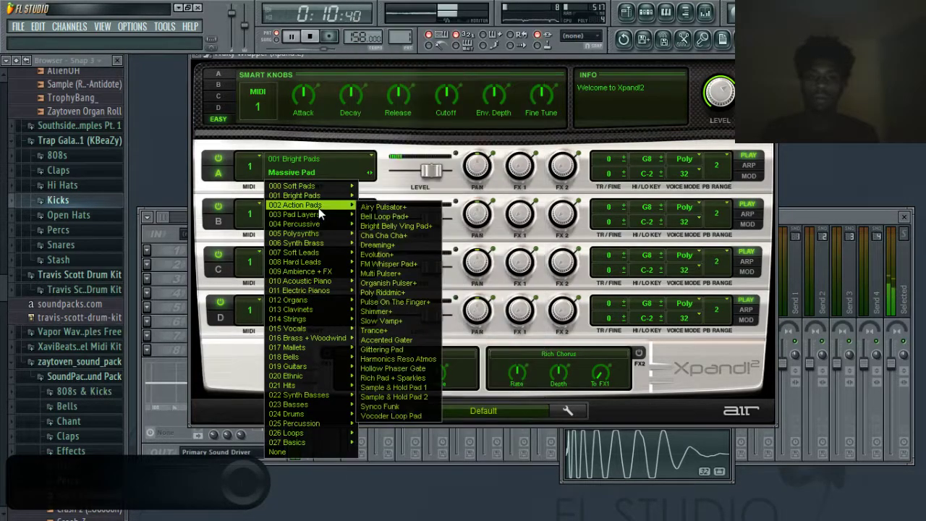
left_click(376, 207)
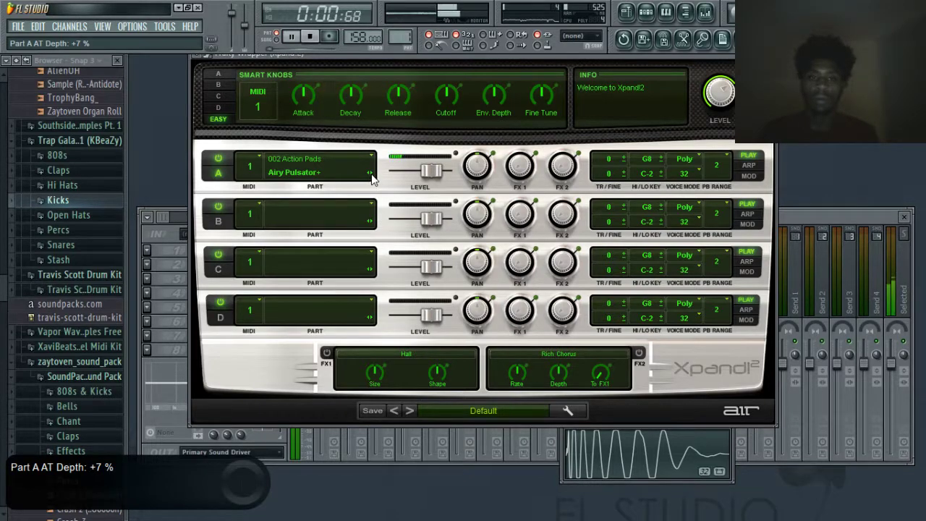
Solo the Xpand!2 channel again and switch its part A to the Bell Loop Pad+ sound
key("F6")
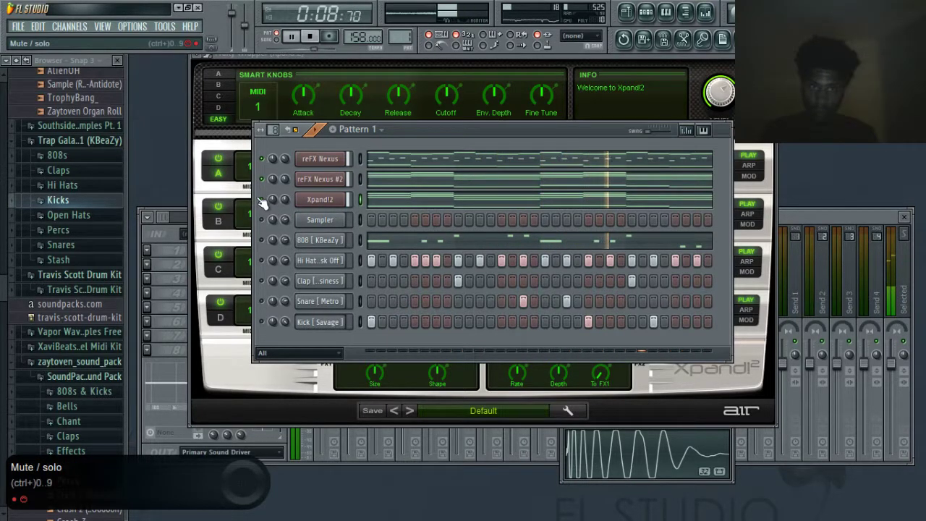
right_click(263, 201)
left_click(271, 206)
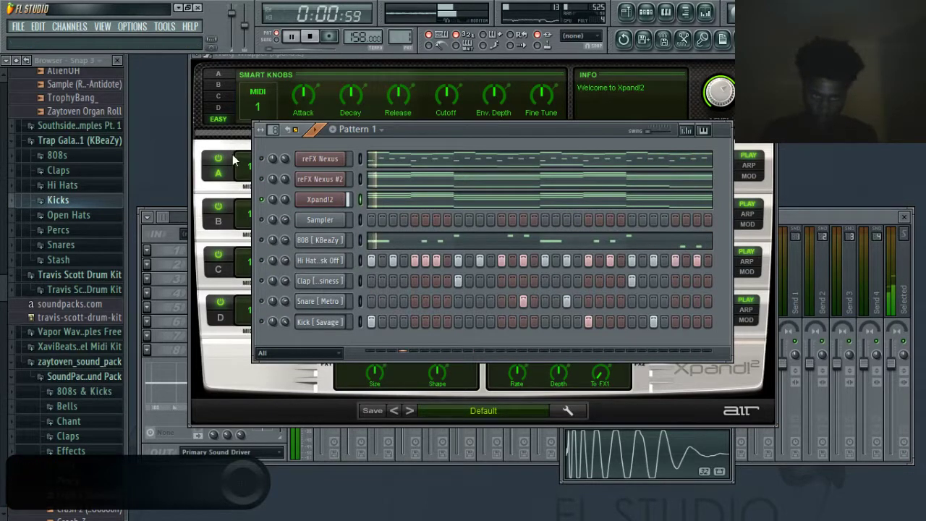
left_click(311, 201)
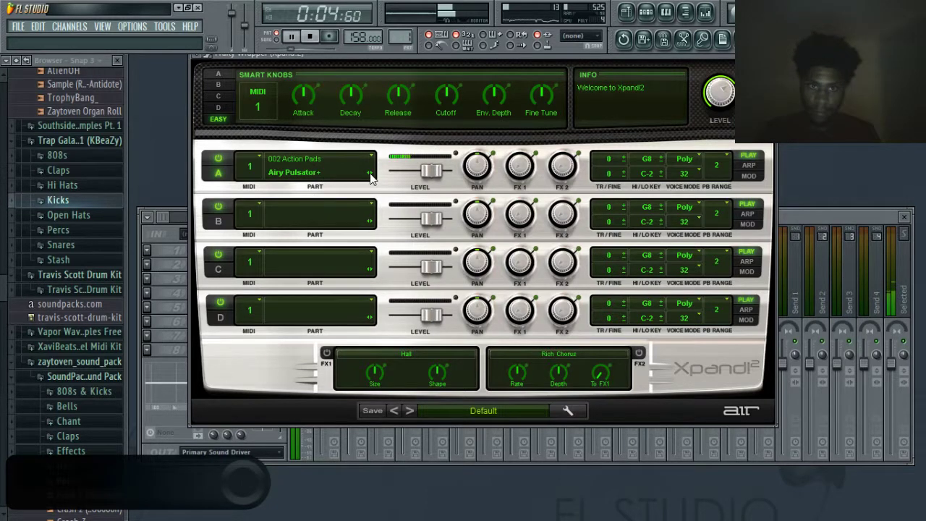
left_click(371, 177)
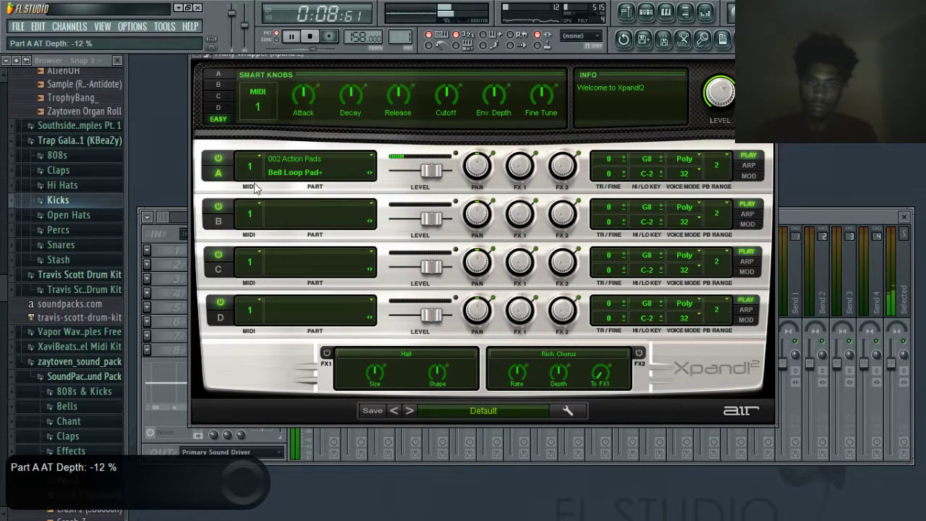
Clone the Xpand!2 channel to get a second Xpand!2 instrument
key("F6")
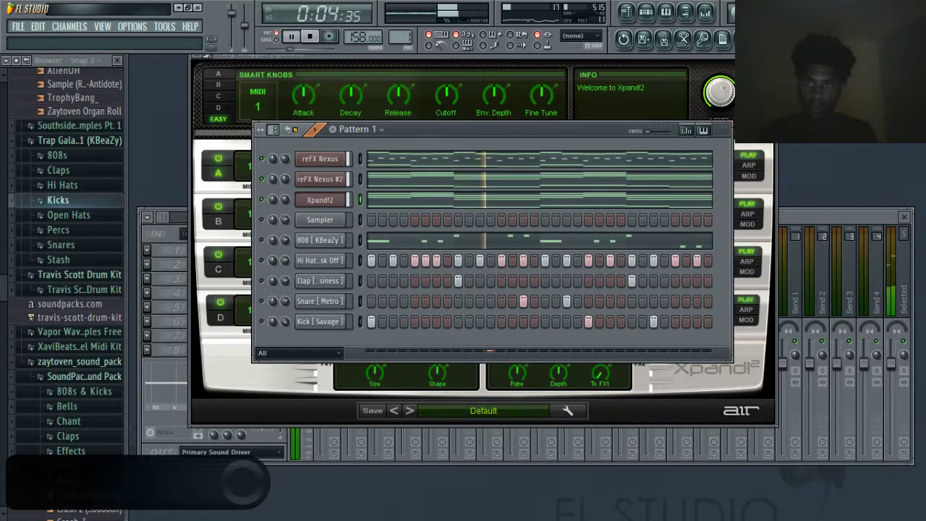
right_click(322, 203)
left_click(368, 348)
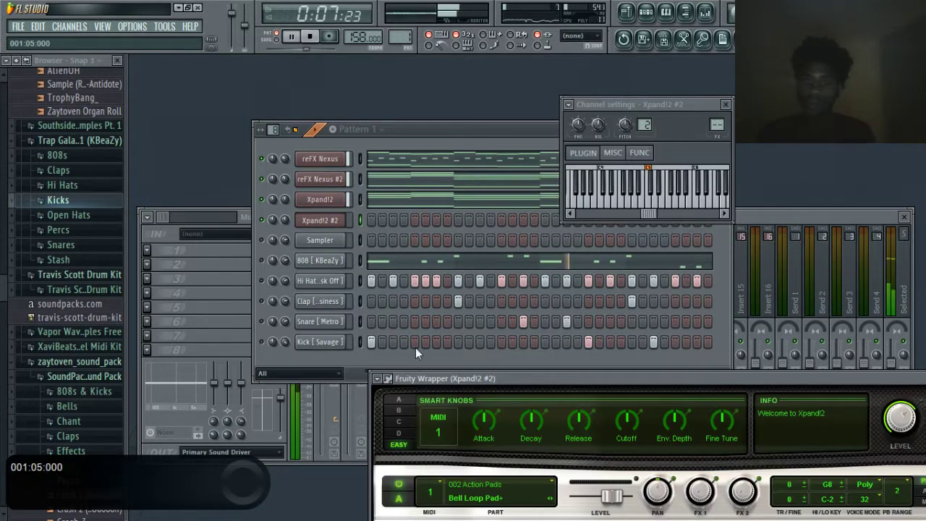
Load the Glassy Glockenspiel sound from the Bells category into part A of Xpand!2 #2
left_click_drag(410, 380, 253, 80)
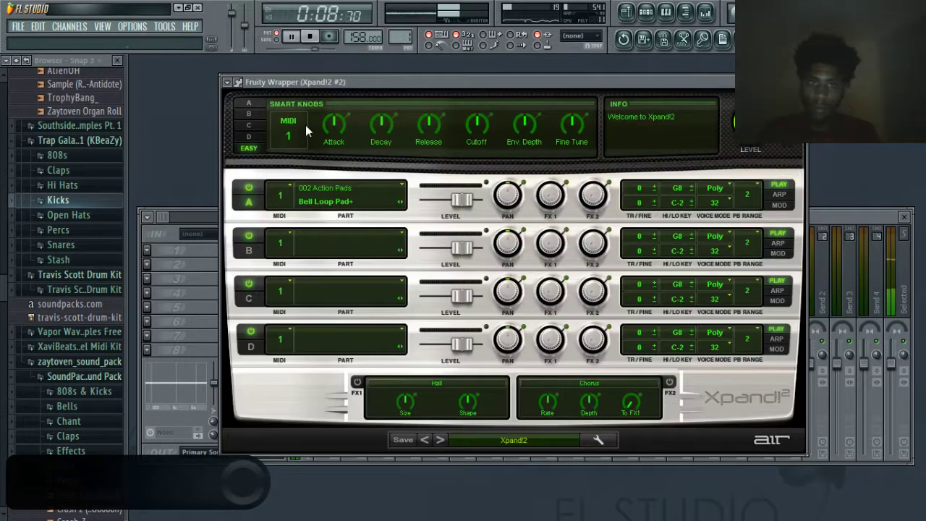
left_click(323, 190)
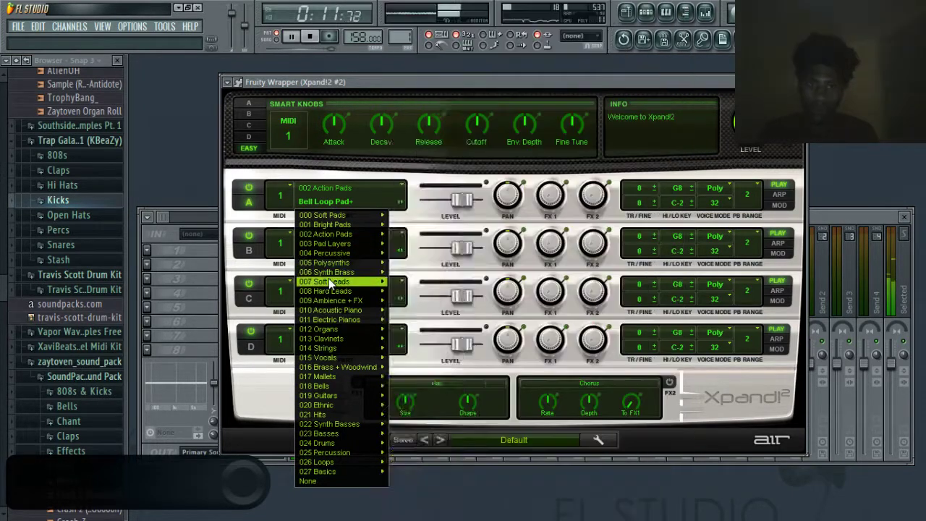
mouse_move(328, 280)
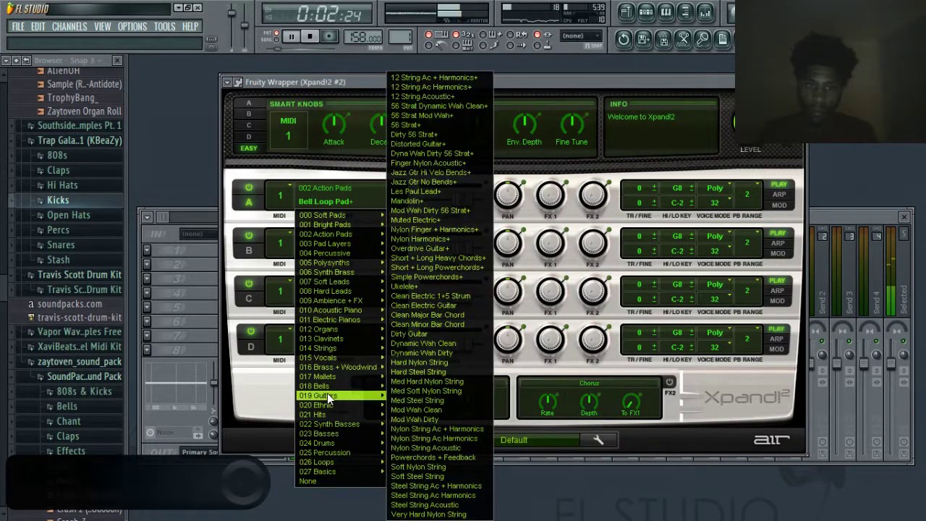
mouse_move(331, 389)
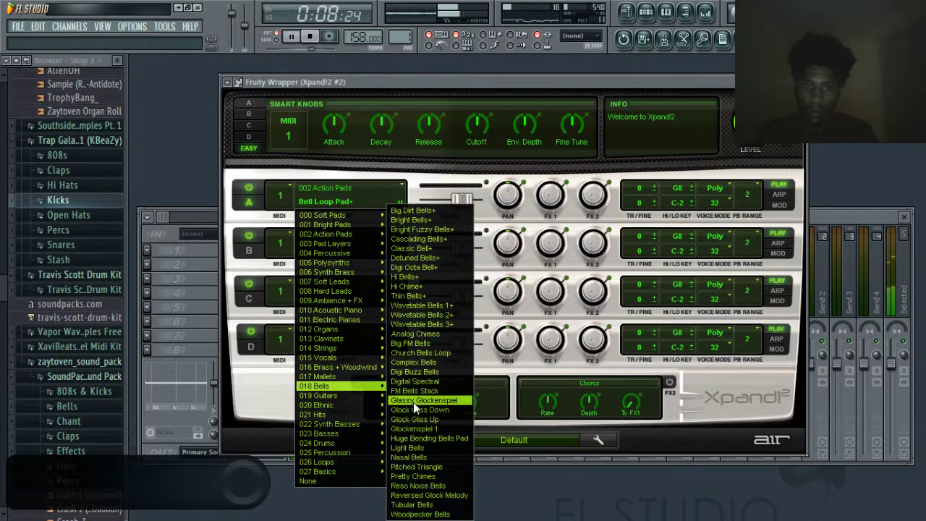
left_click(418, 400)
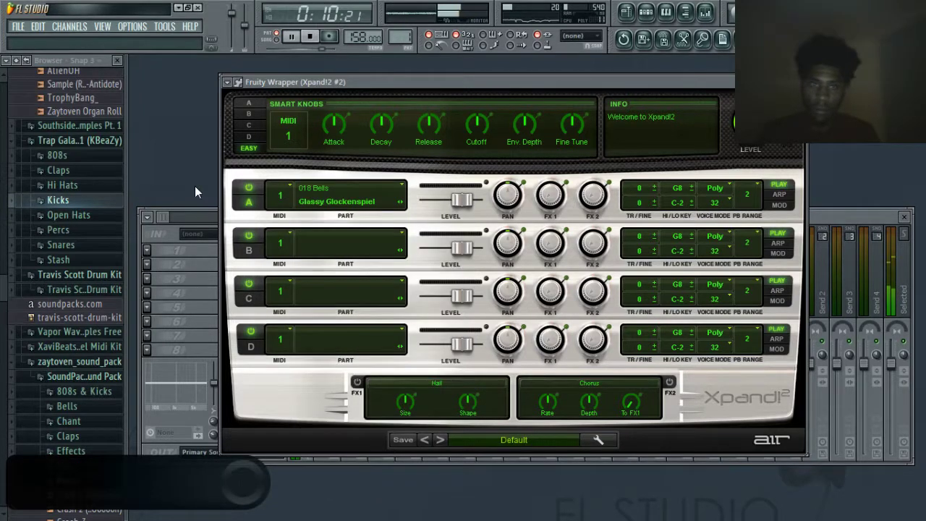
Copy the melody notes of the first reFX Nexus channel into the Xpand!2 #2 channel
key("F6")
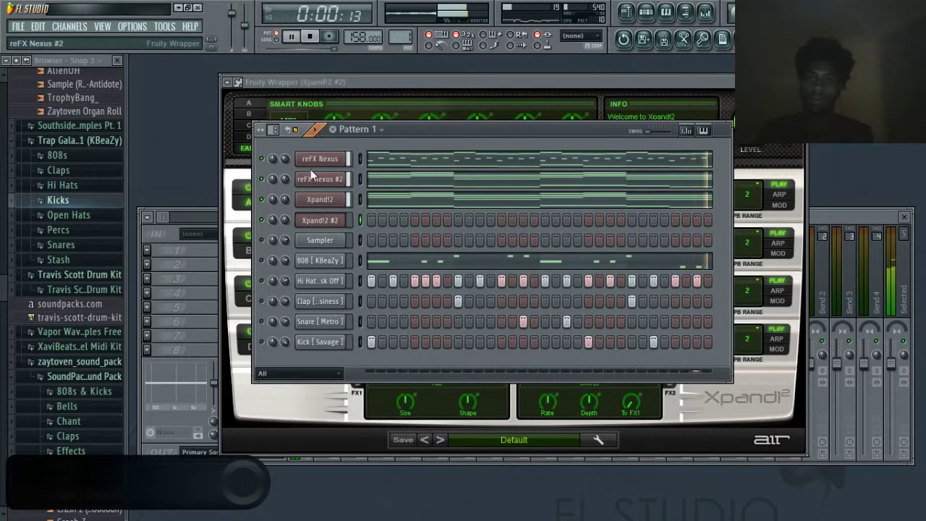
left_click(333, 158)
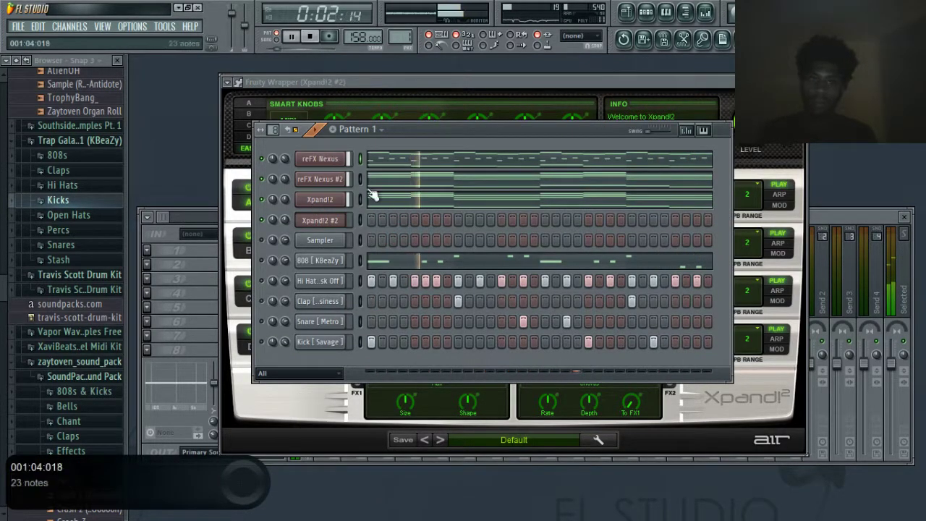
right_click(330, 157)
mouse_move(394, 224)
left_click(442, 238)
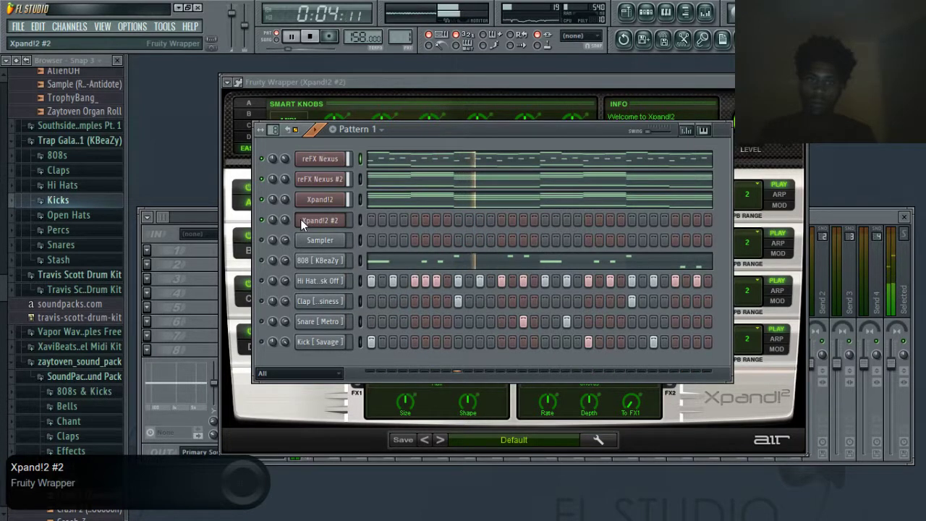
right_click(300, 219)
mouse_move(369, 289)
left_click(438, 311)
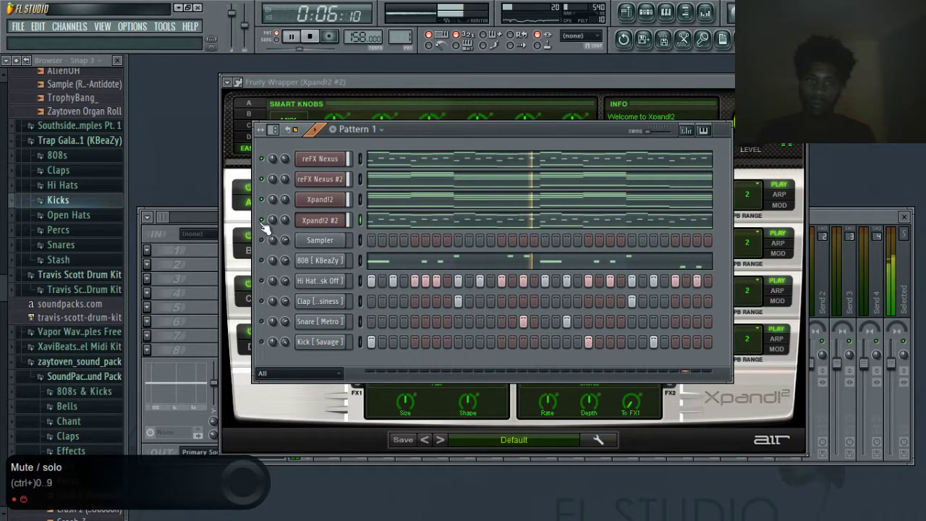
Solo the Xpand!2 #2 channel and delete the melody notes in bars 3 and 4 of its piano roll
right_click(262, 220)
left_click(269, 226)
left_click(415, 222)
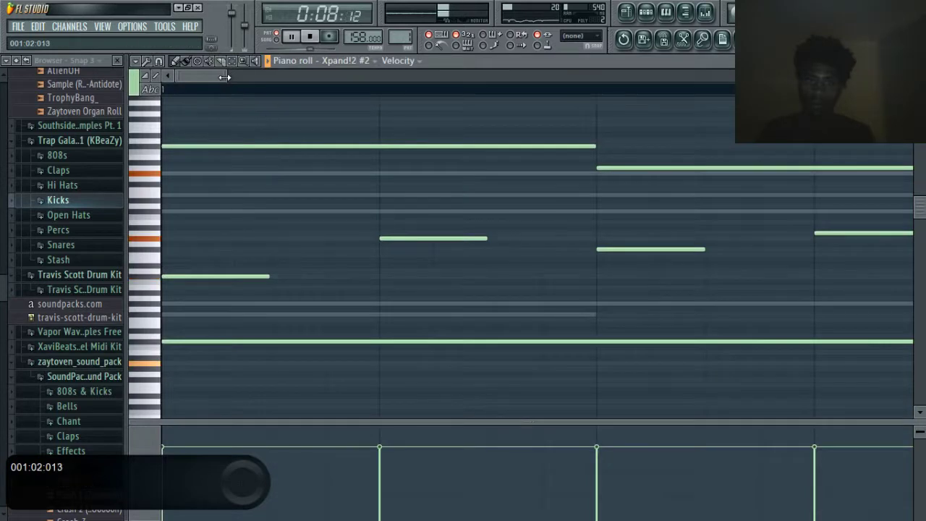
left_click_drag(225, 77, 733, 77)
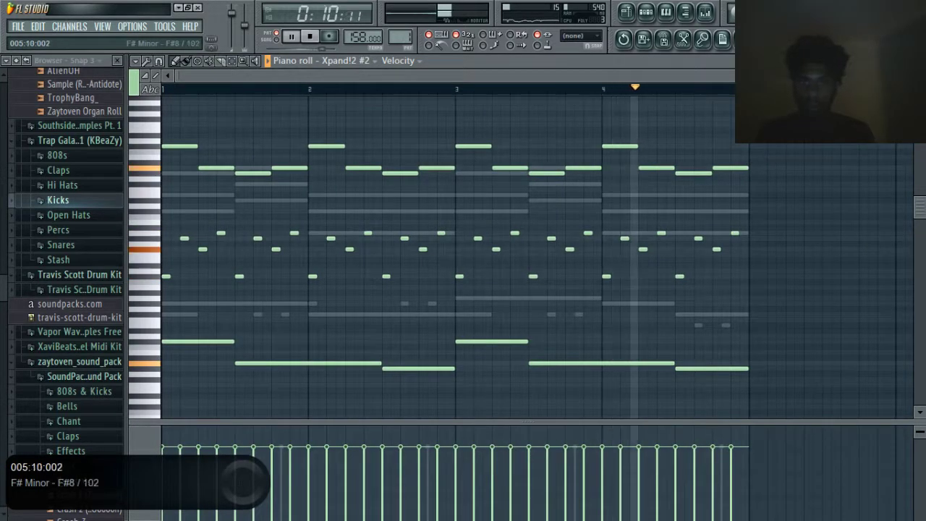
left_click_drag(791, 98, 471, 403)
key("Delete")
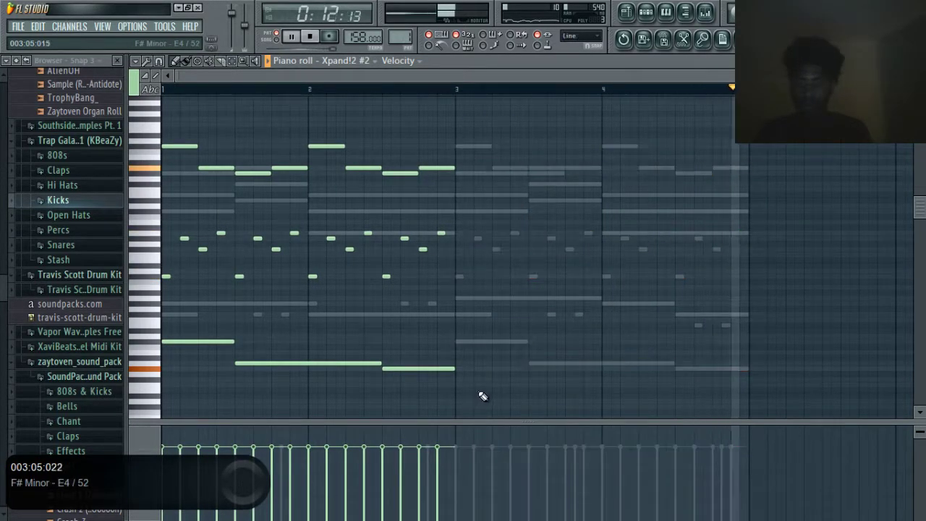
Compress the remaining two bars of Xpand!2 #2 notes into bar 1, leaving no copies after it, and stop playback
left_click_drag(480, 140, 140, 426)
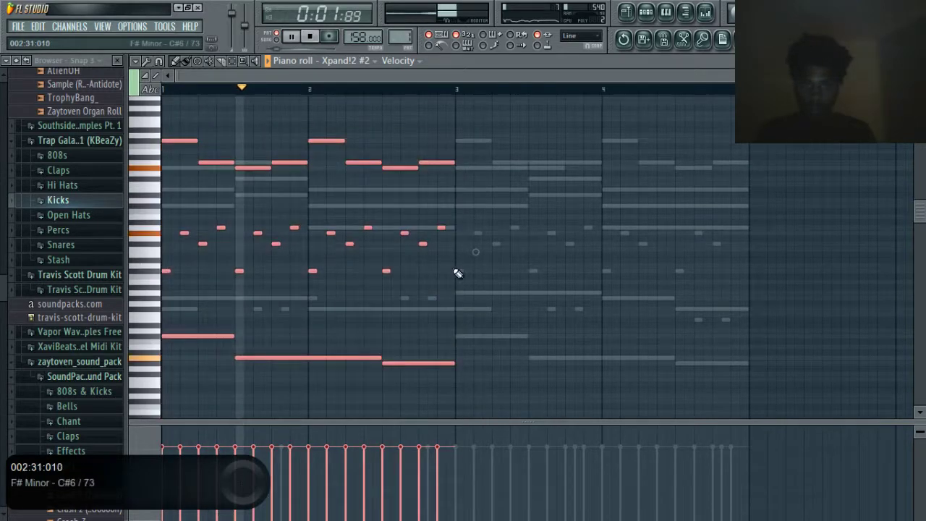
left_click_drag(457, 273, 334, 280)
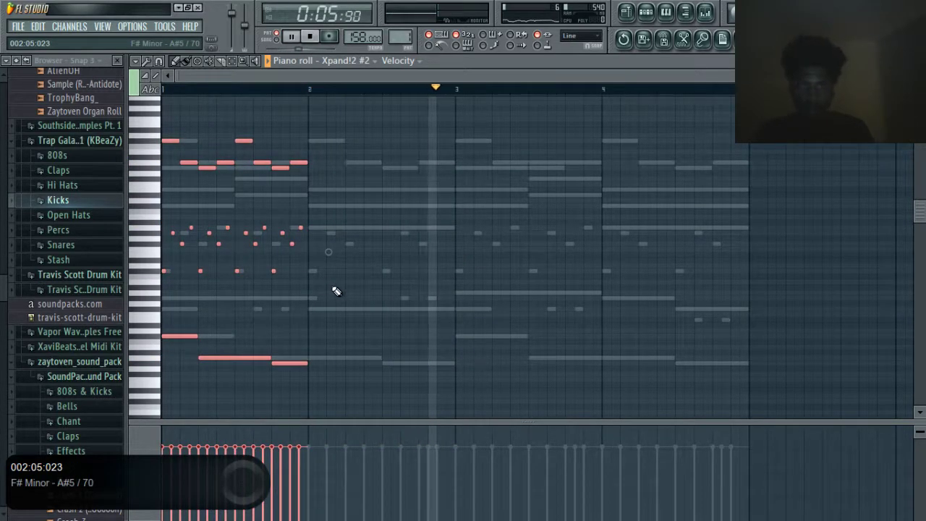
key("ctrl+b")
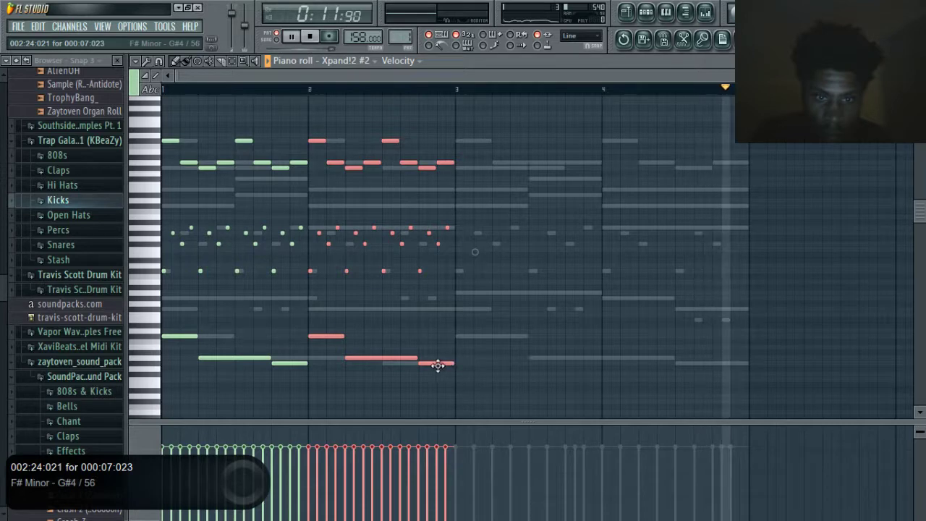
key("Delete")
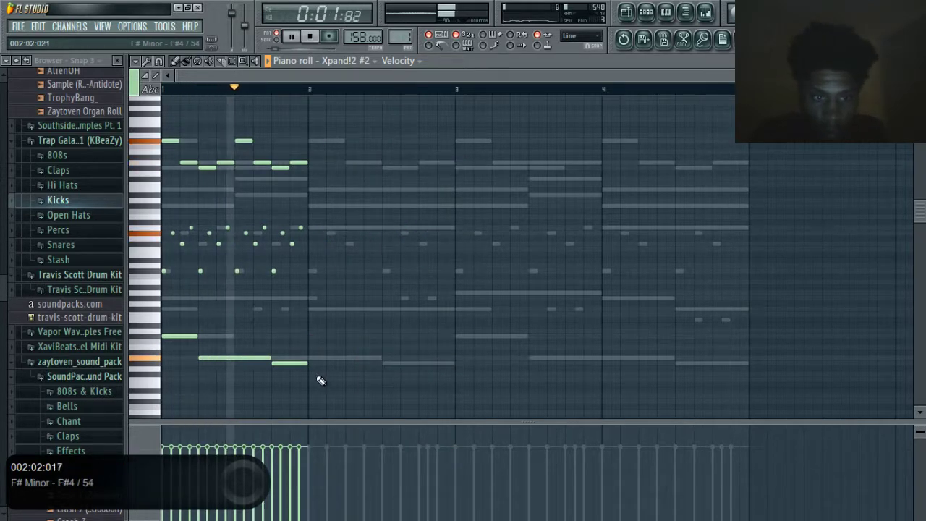
key("space")
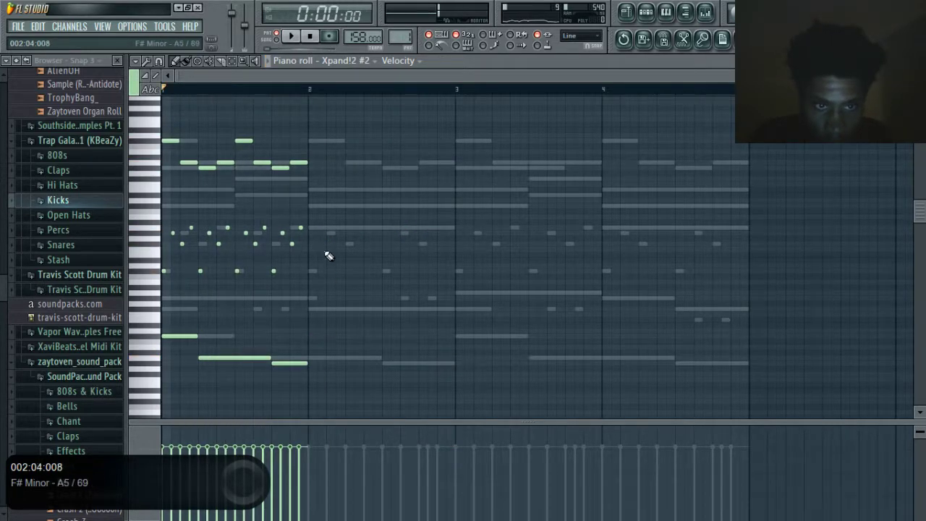
Fine-tune the stretch of the bar 1 notes and duplicate them to fill all four bars of Xpand!2 #2
left_click_drag(335, 123, 153, 407)
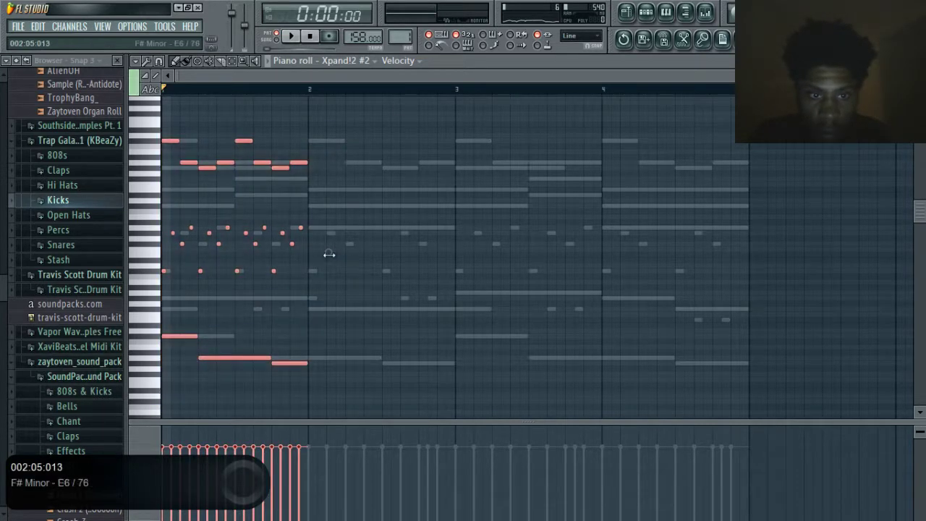
left_click_drag(329, 254, 330, 255)
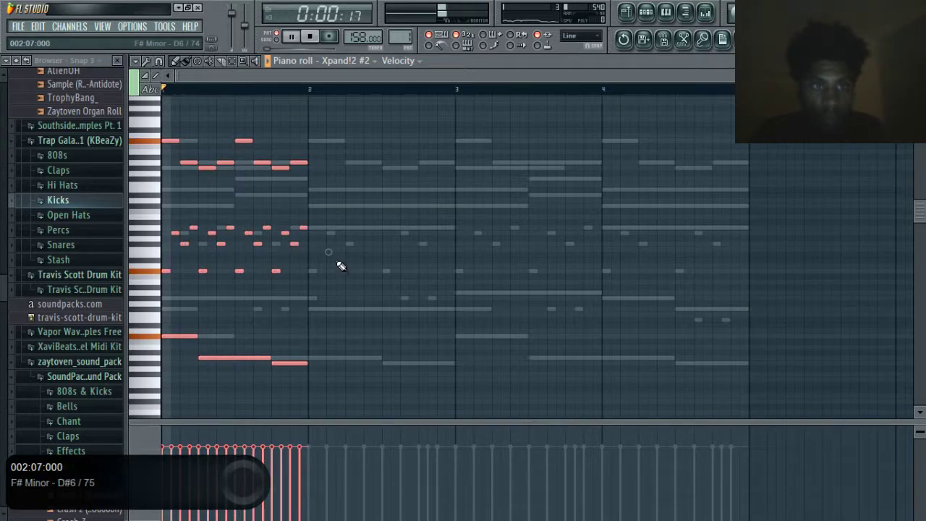
key("space")
key("ctrl+b")
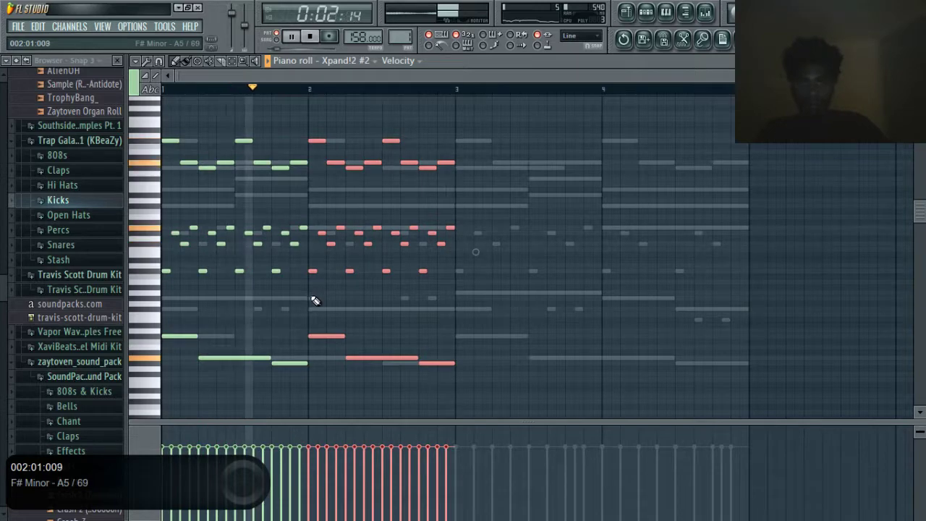
key("ctrl+b")
key("ctrl+b")
key("ctrl+d")
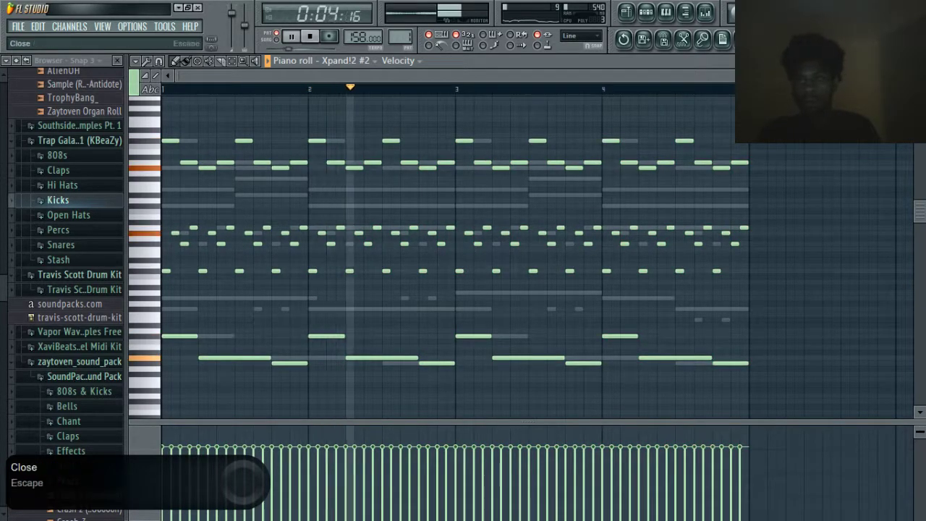
left_click(918, 61)
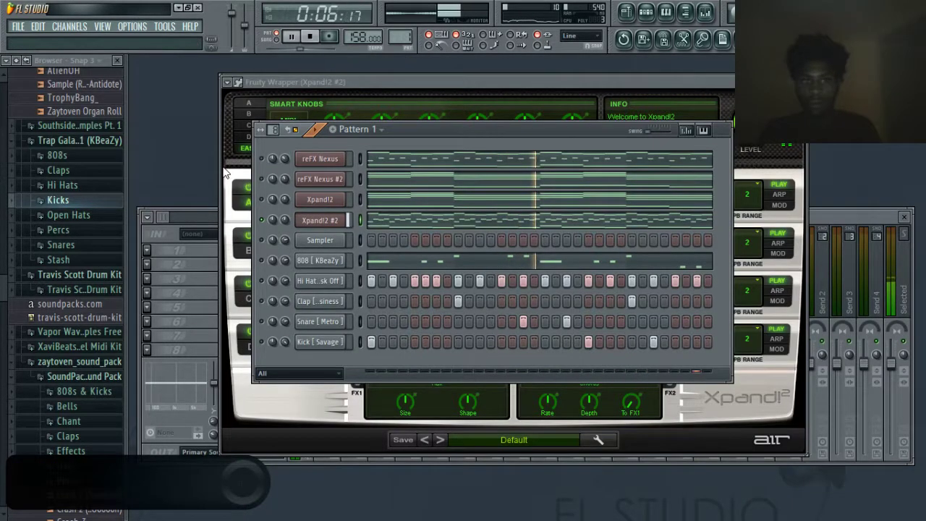
Try the Pretty Chimes sound in part A of Xpand!2 #2 together with the other melody channels
left_click(329, 85)
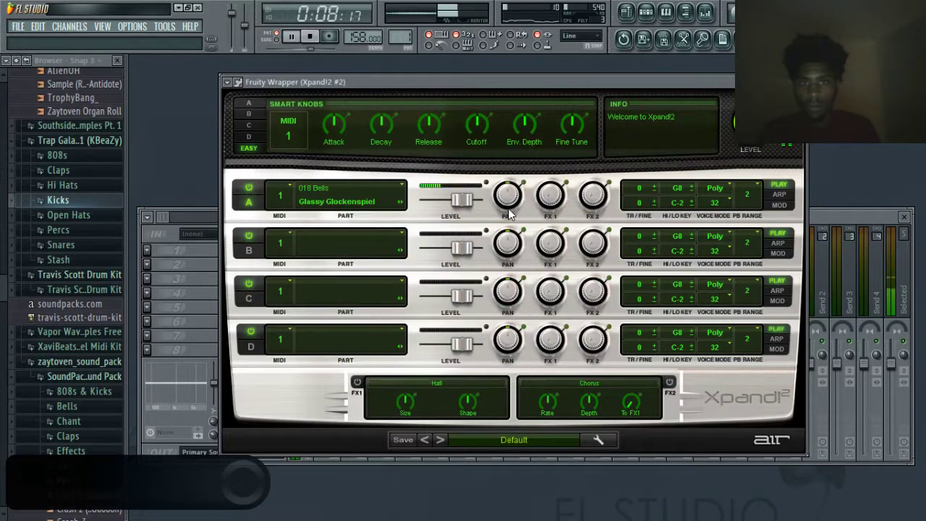
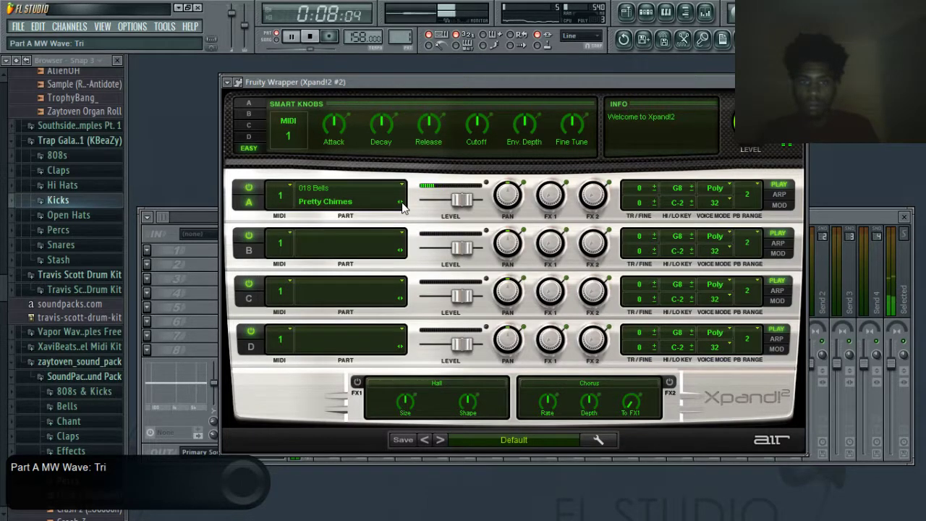
key("F6")
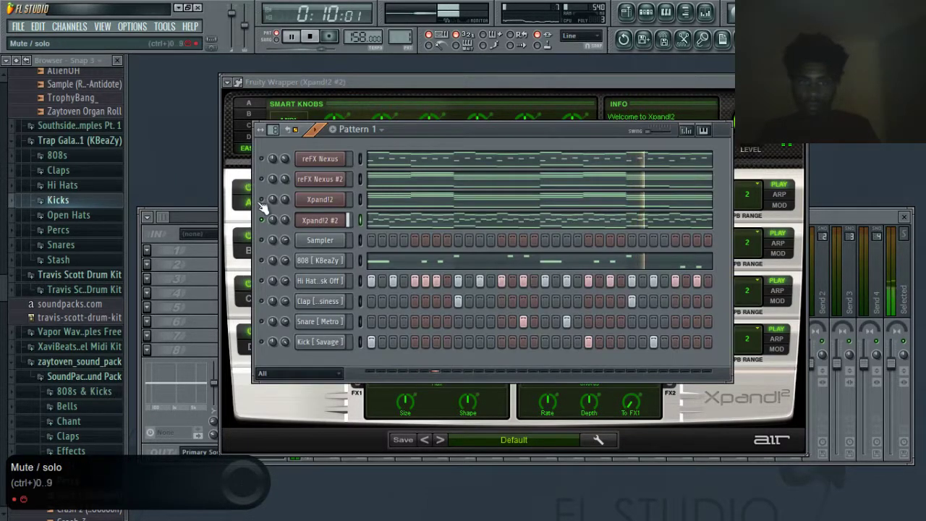
left_click(261, 158)
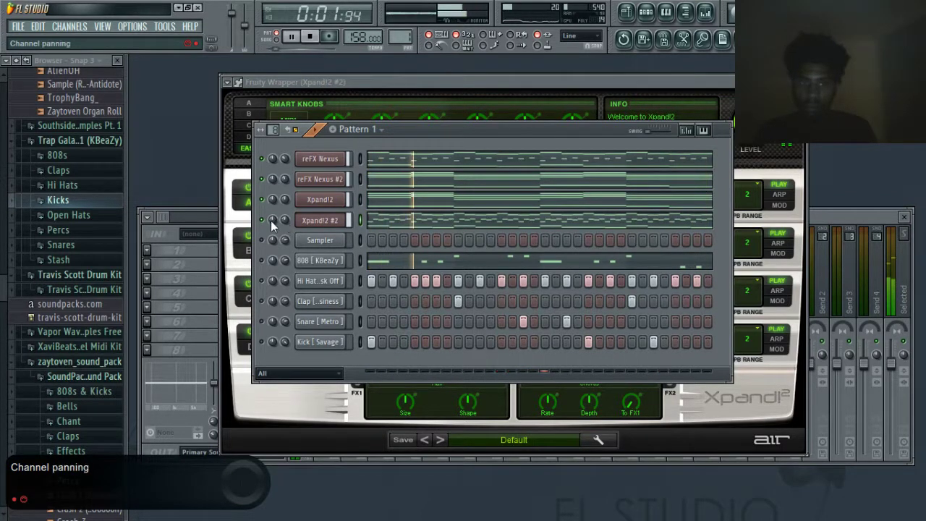
Solo the Xpand!2 #2 channel and switch its part A to the Reso Noise Bells sound
right_click(261, 219)
left_click(277, 227)
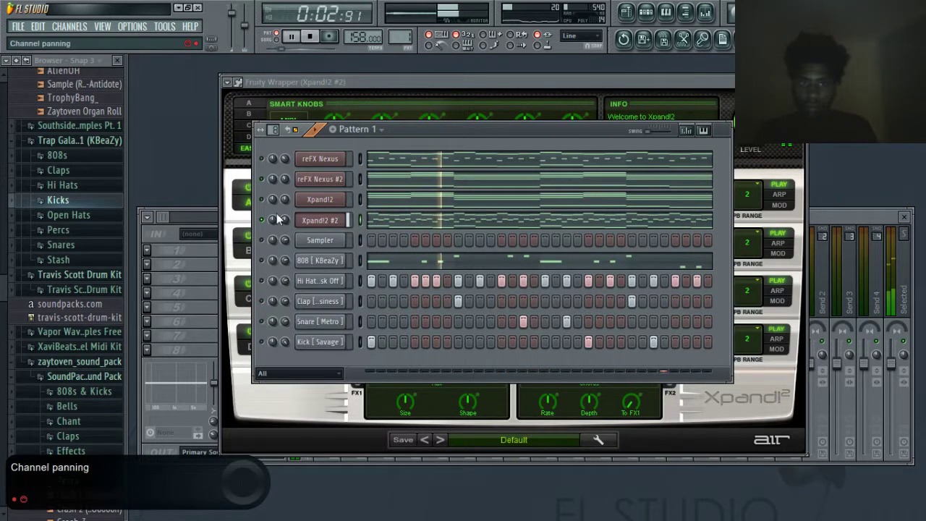
left_click(325, 80)
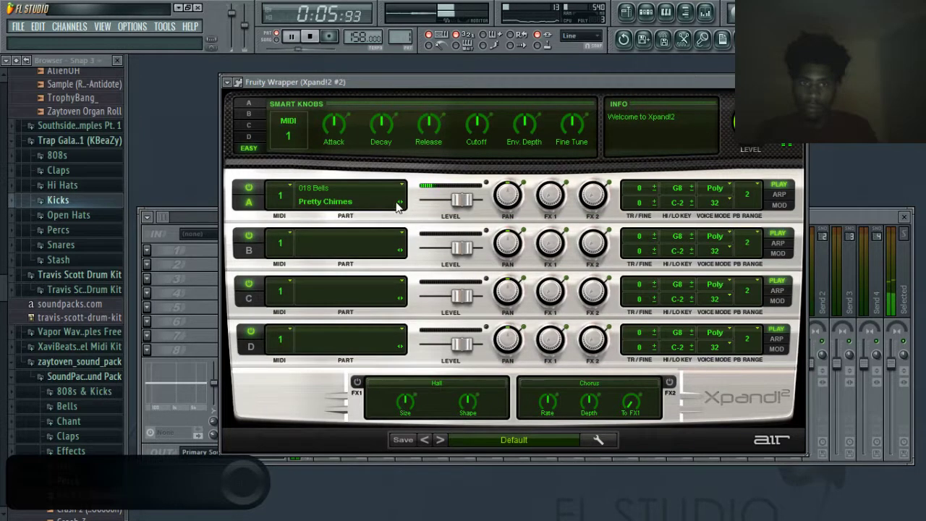
left_click(403, 206)
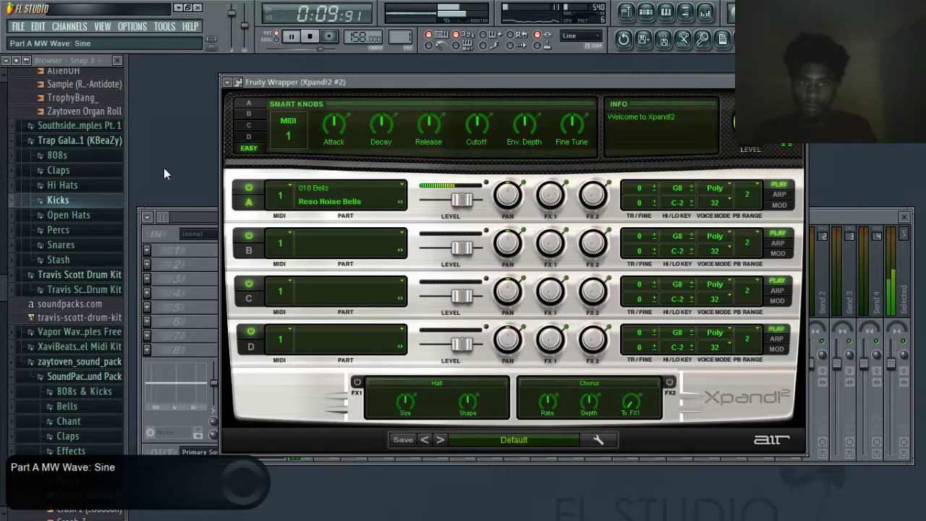
Lower the Xpand!2 #2 channel volume and unmute the Xpand!2, reFX Nexus #2 and reFX Nexus channels
key("F6")
left_click_drag(285, 220, 285, 251)
left_click(263, 199)
left_click(263, 179)
left_click(263, 159)
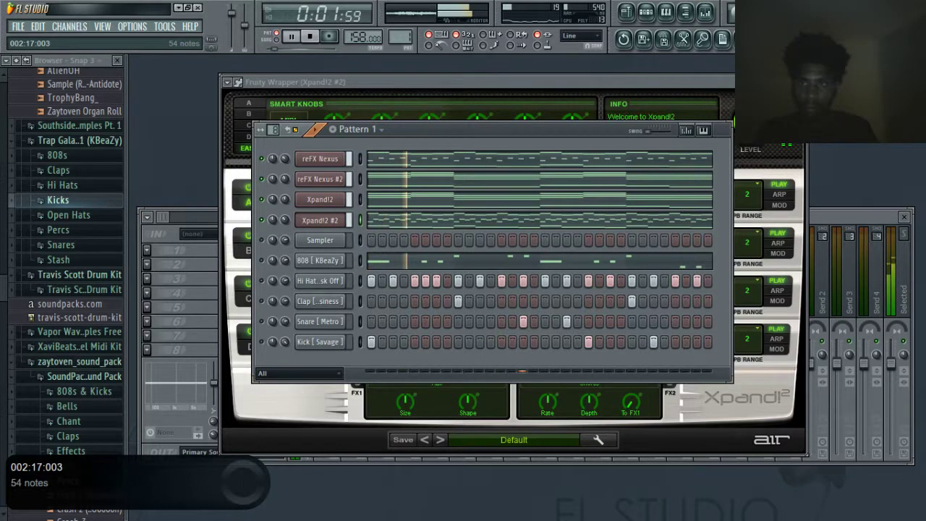
Close the Xpand!2 #2 instrument window, unmute all channels and restart the pattern's playback
left_click(727, 82)
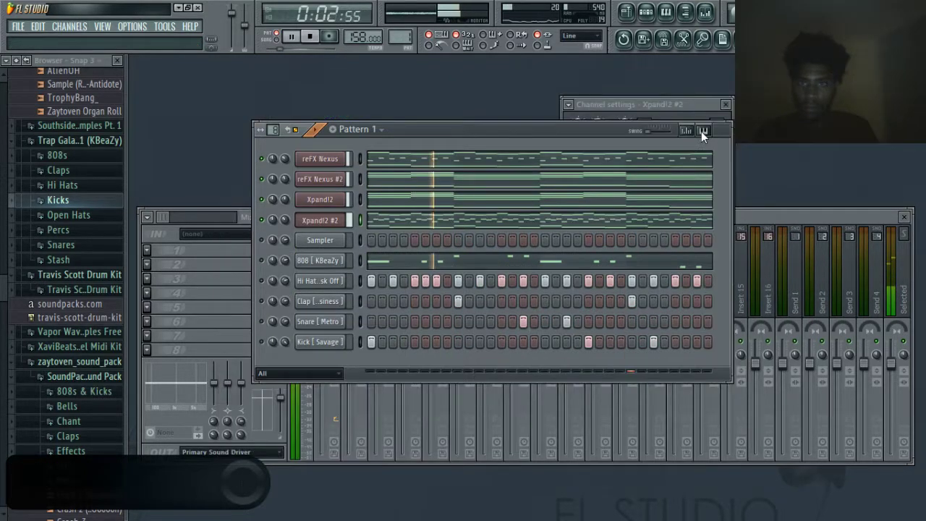
right_click(262, 221)
left_click(269, 231)
right_click(262, 222)
left_click(271, 232)
key("space")
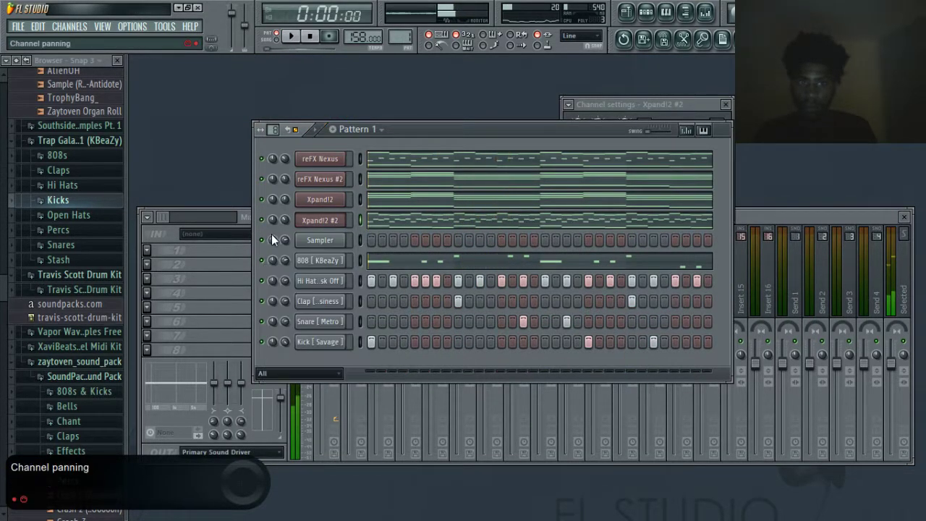
key("space")
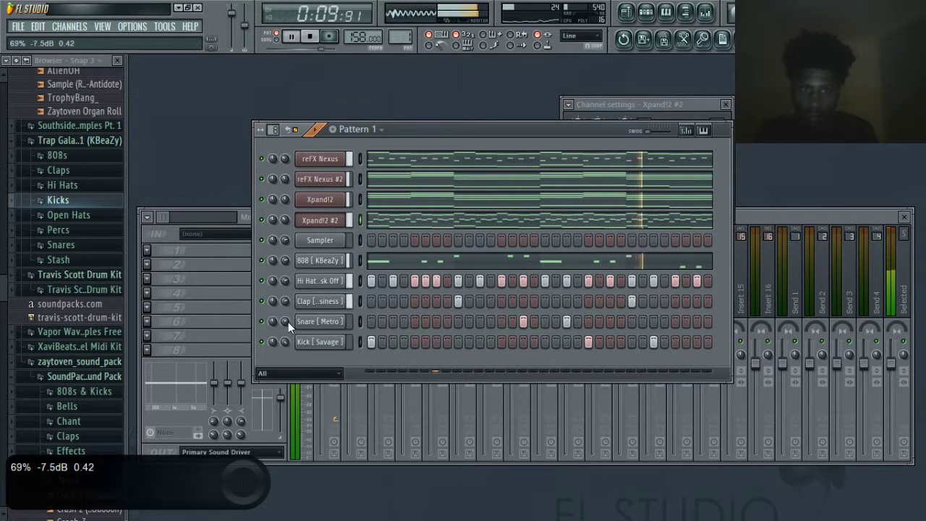
Lower the Snare [ Metro ] channel volume to about 50% and raise the project tempo to 159
scroll(288, 321, "down", 6)
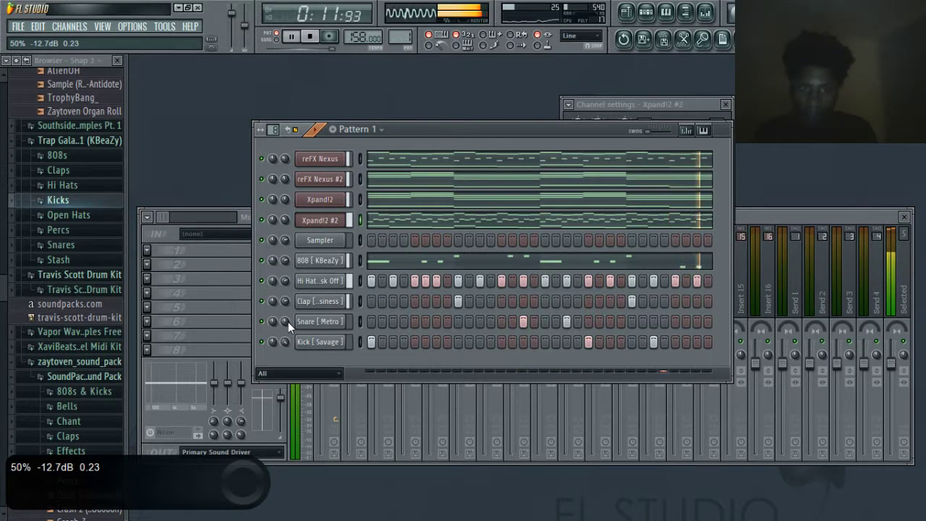
scroll(288, 322, "down", 1)
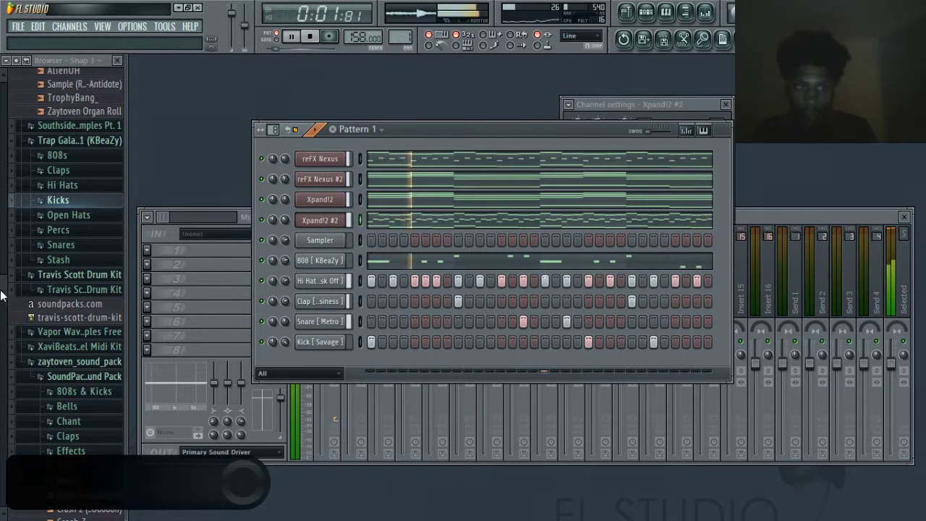
scroll(362, 37, "up", 1)
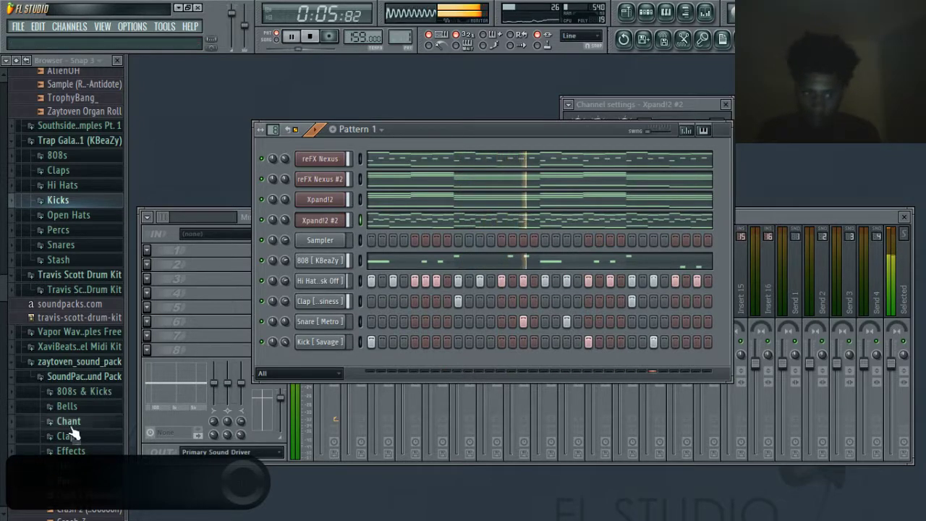
Add the Open Hat [ DP ] sample from the Trap Galaxy kit as a channel with hits on steps 1, 13 and 29
left_click_drag(2, 290, 2, 288)
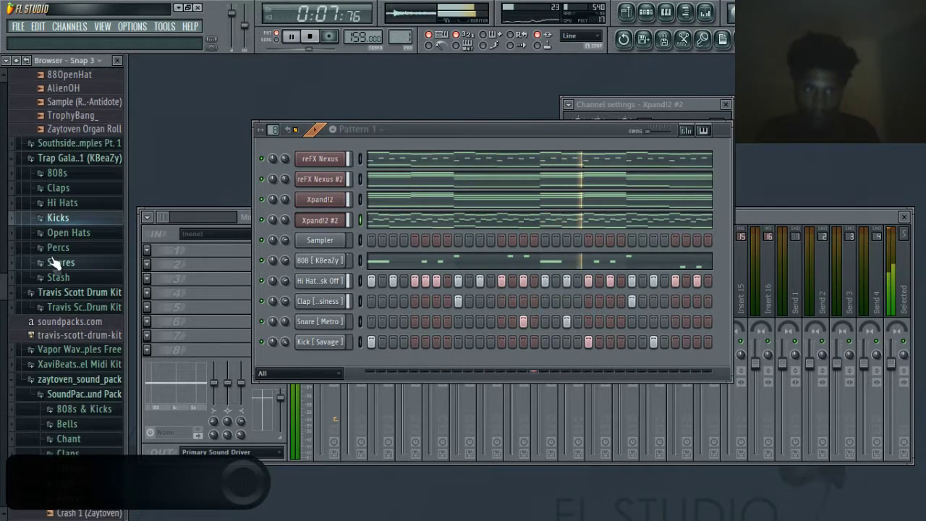
left_click(68, 232)
left_click_drag(80, 288, 307, 372)
left_click(372, 363)
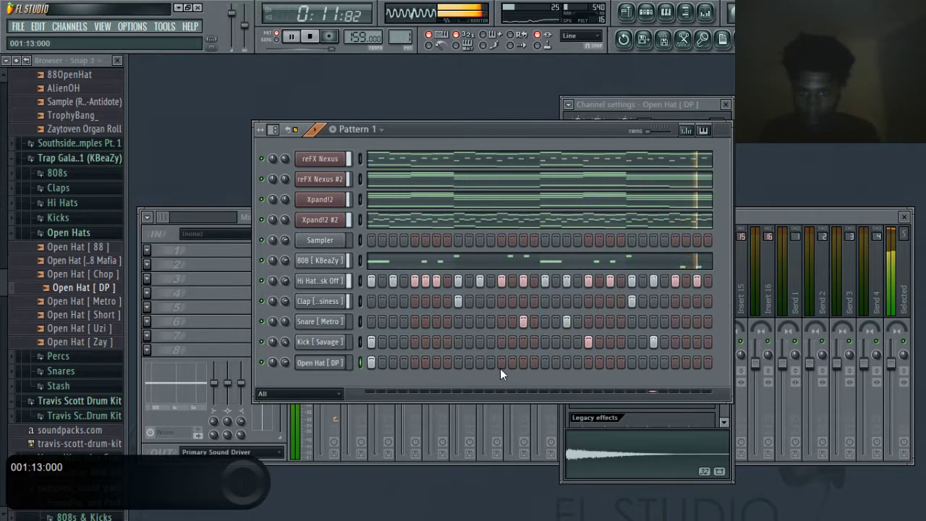
left_click(502, 365)
left_click(675, 364)
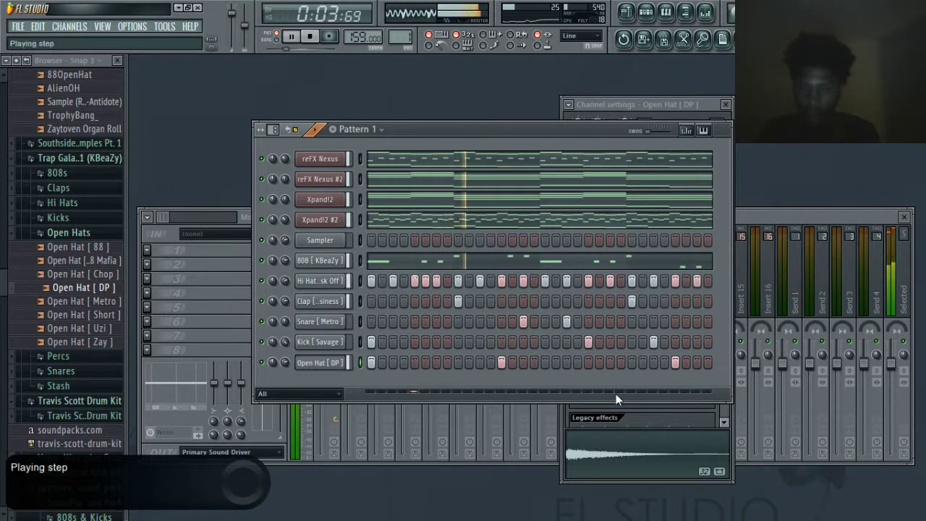
Move the last open hat hit from step 29 to step 27 and lower the Open Hat [ DP ] volume to about 40%
left_click(675, 364)
left_click(651, 364)
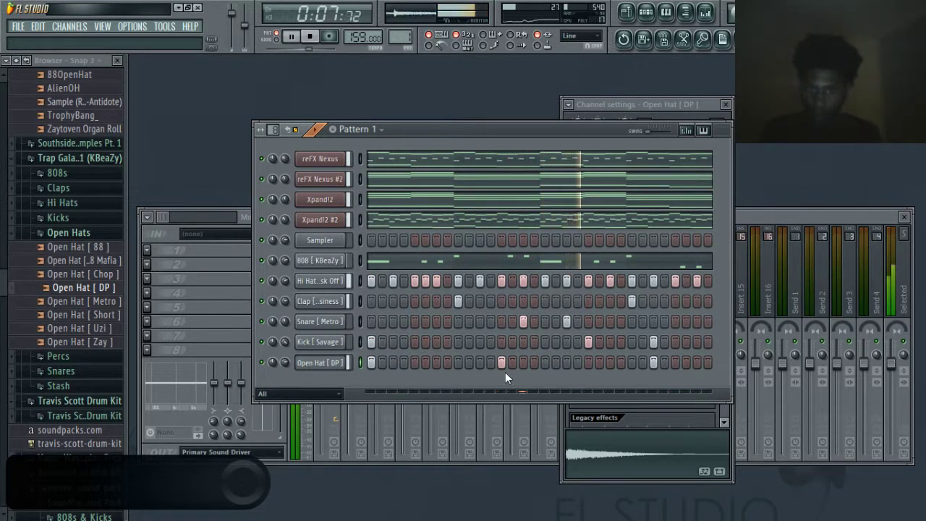
left_click_drag(284, 362, 284, 388)
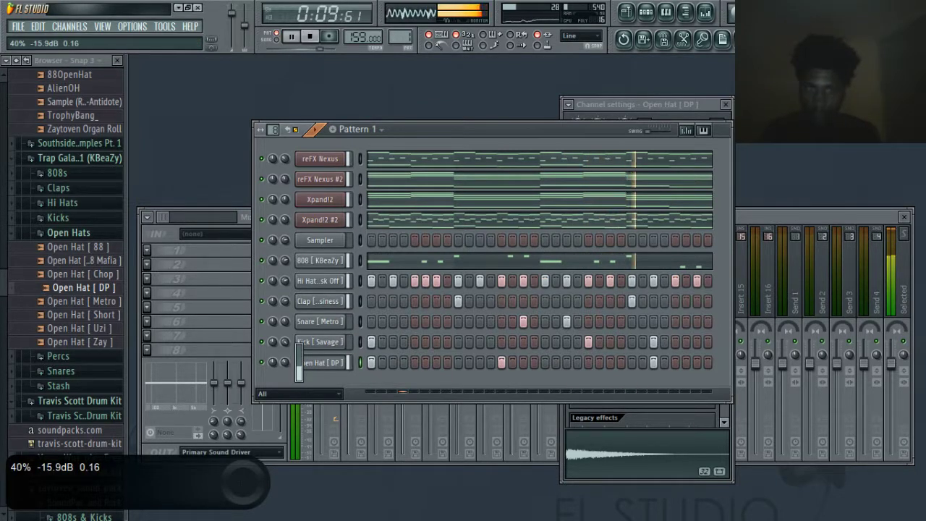
Add the Bongo [ Glock In My Benz ] sample from the Trap Galaxy kit's Percs folder as a new channel
left_click(69, 232)
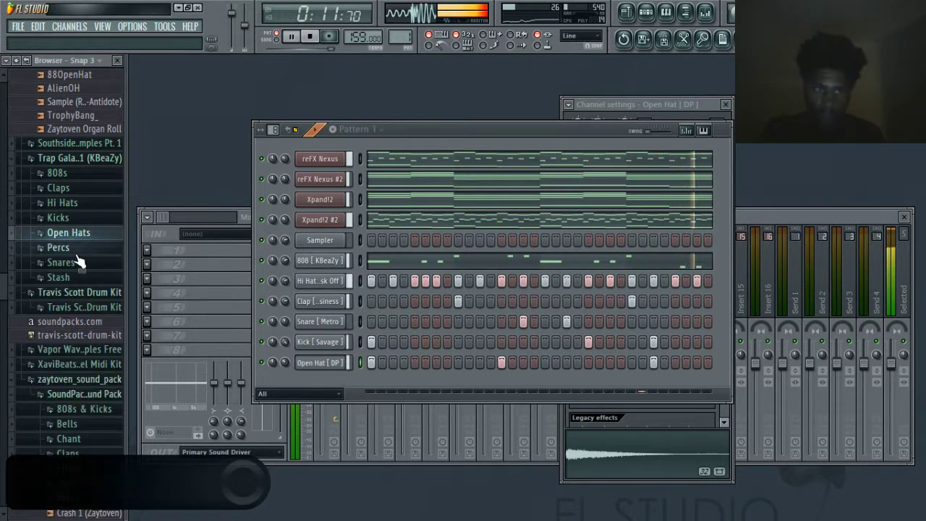
left_click(72, 249)
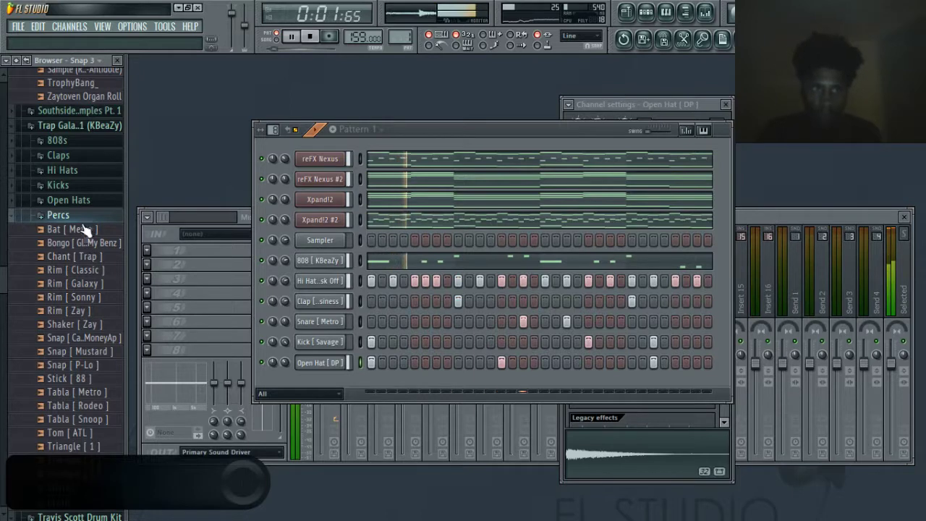
left_click_drag(81, 243, 101, 268)
left_click_drag(313, 376, 314, 377)
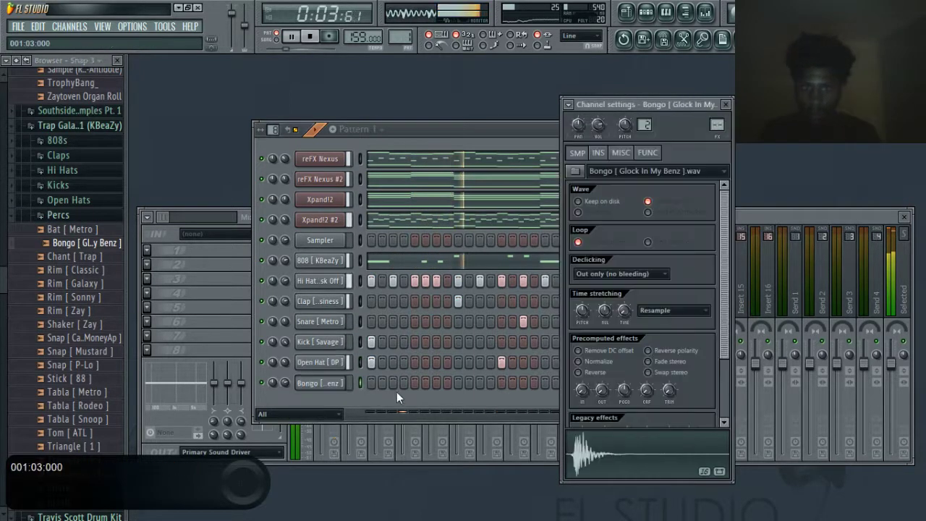
Try Bongo hits on steps 5, 7 and 23 of the pattern and adjust the channel's volume
left_click(415, 383)
left_click(436, 383)
left_click(447, 383)
left_click(446, 385)
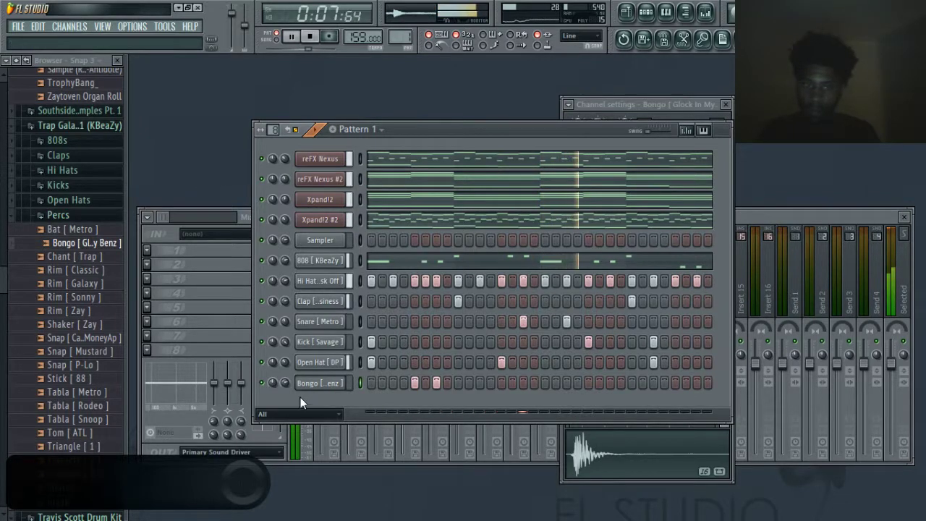
mouse_move(285, 382)
left_mouse_down()
mouse_move(285, 406)
mouse_move(282, 383)
left_mouse_up()
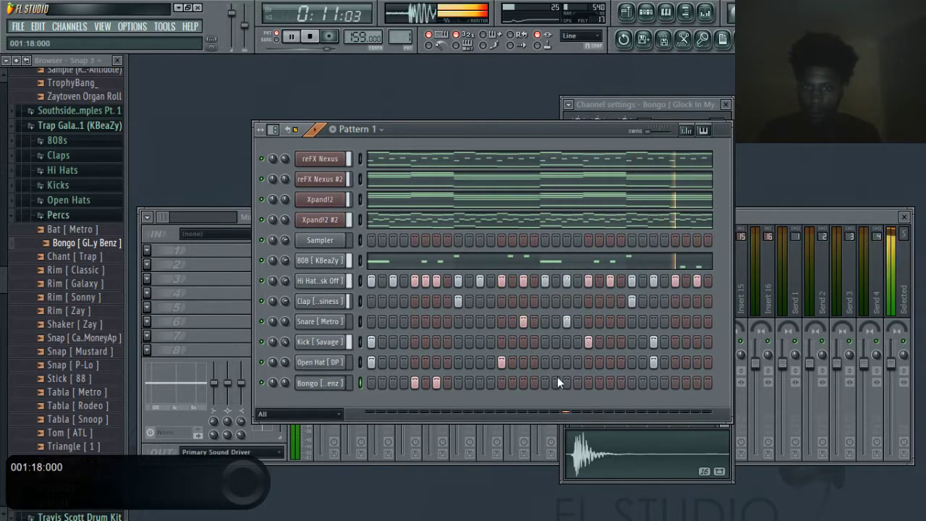
left_click(675, 383)
left_click(684, 383)
left_click(698, 383)
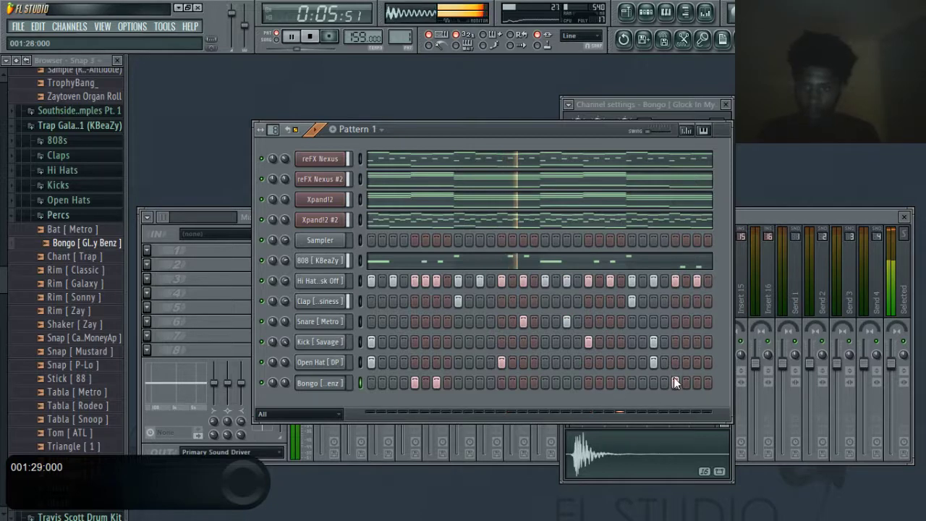
left_click(612, 382)
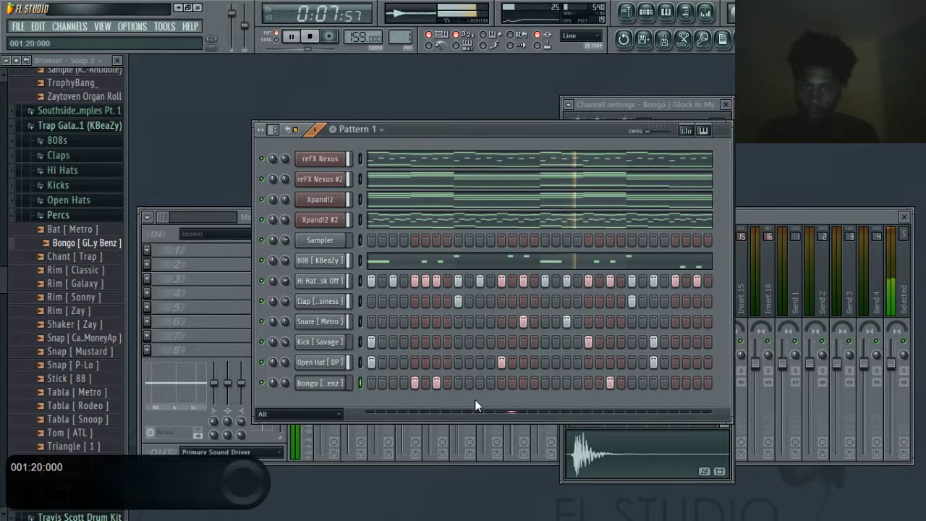
Try the Bongo hit on step 8 instead of step 5, clear the row, and try a single hit on step 3
left_click(414, 383)
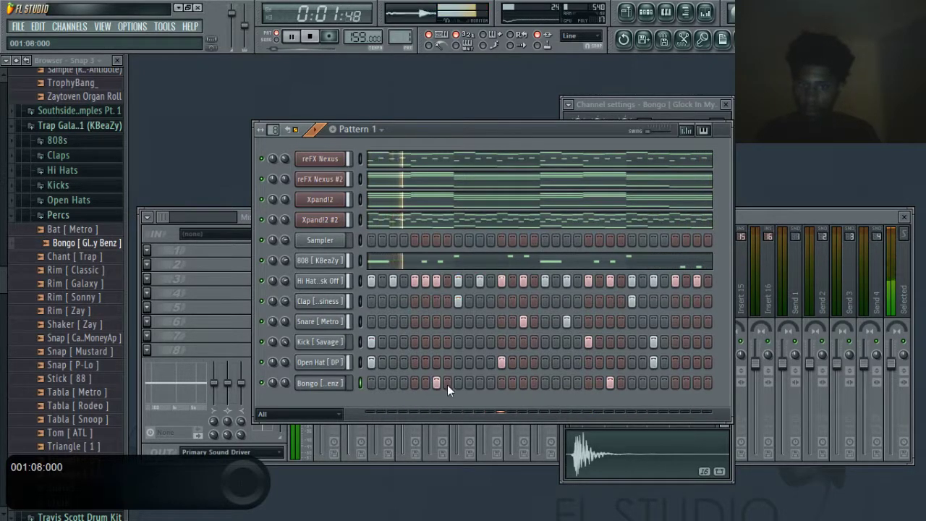
left_click(447, 383)
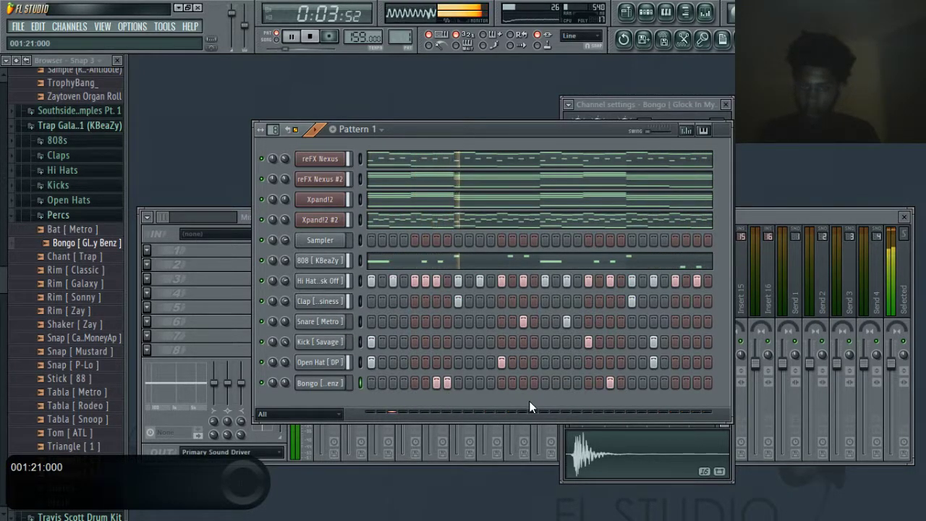
left_click(447, 382)
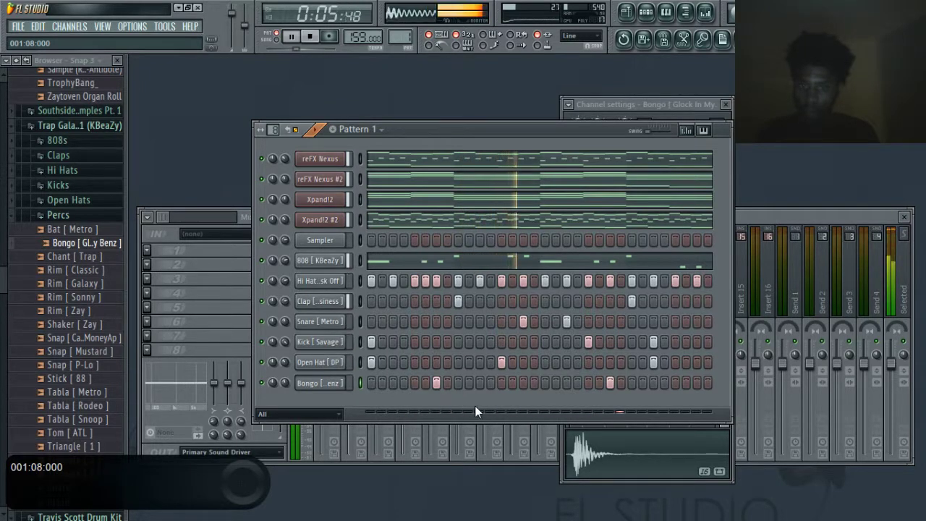
right_click(610, 382)
right_click(436, 383)
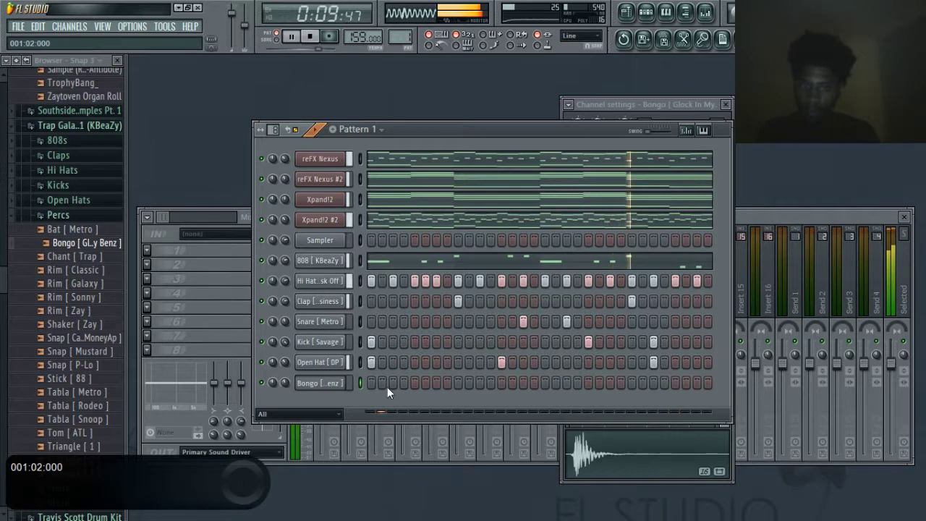
left_click(393, 383)
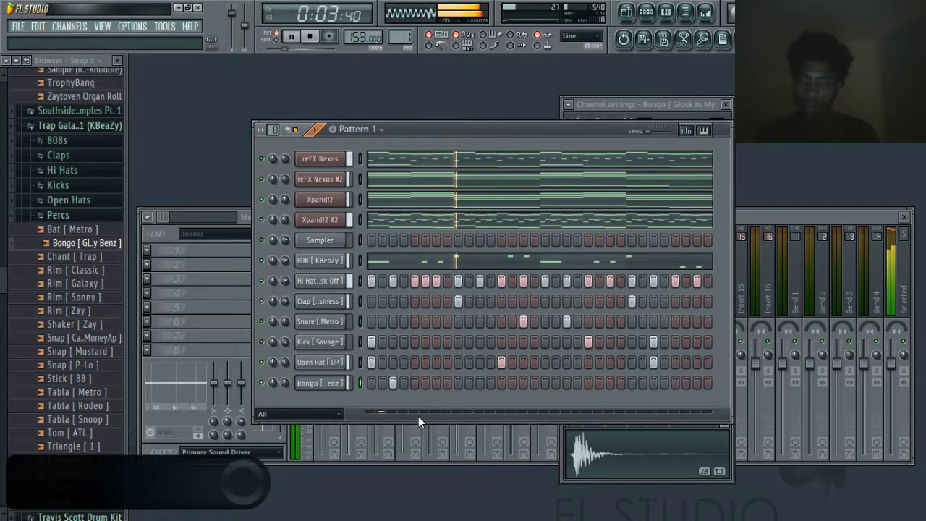
left_click(393, 383)
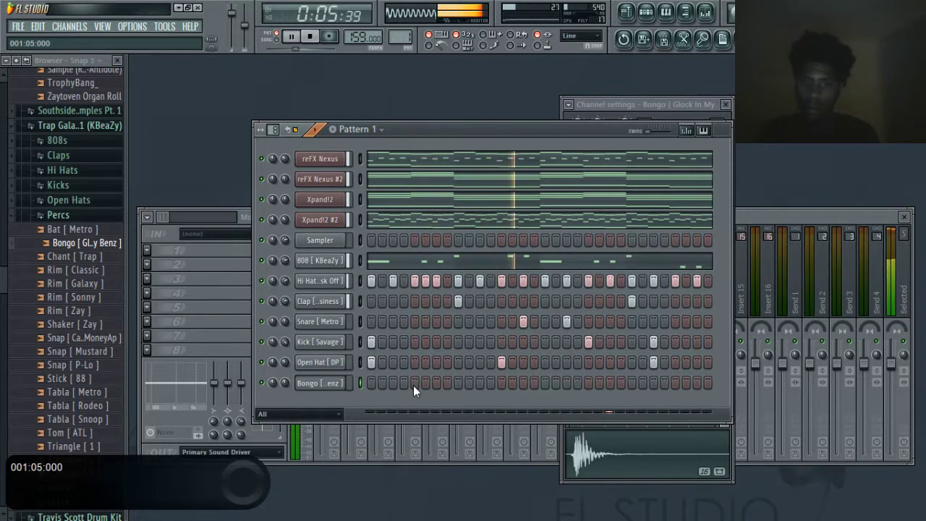
Delete the Bongo channel from the pattern and collapse the Percs folder in the browser
right_click(339, 382)
left_click(384, 502)
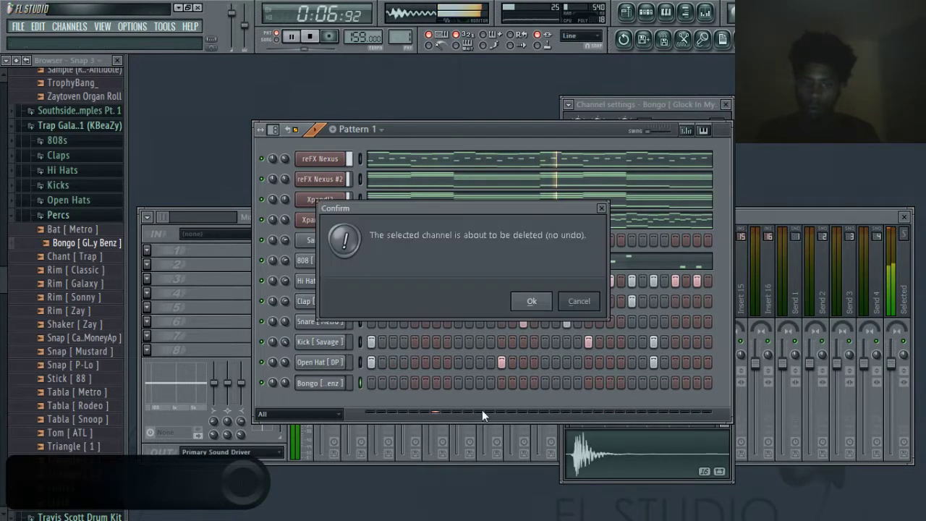
left_click(534, 302)
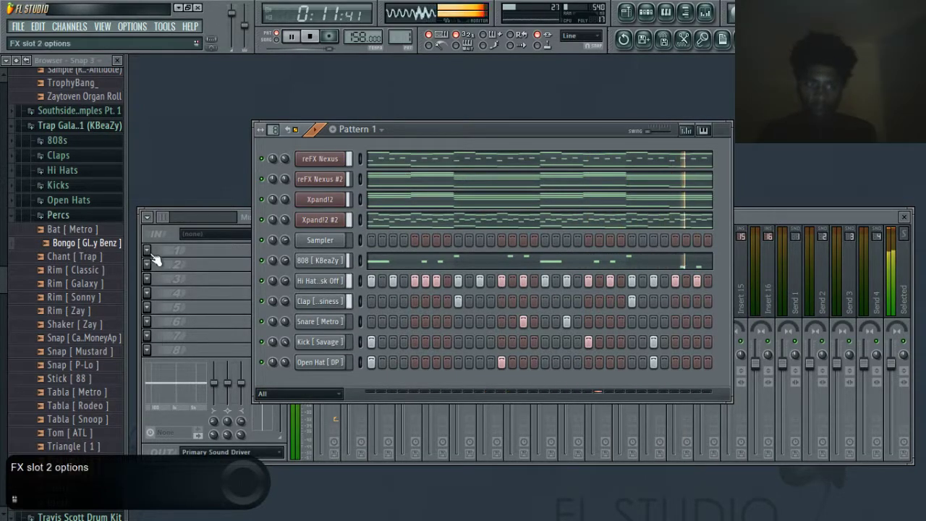
left_click(58, 214)
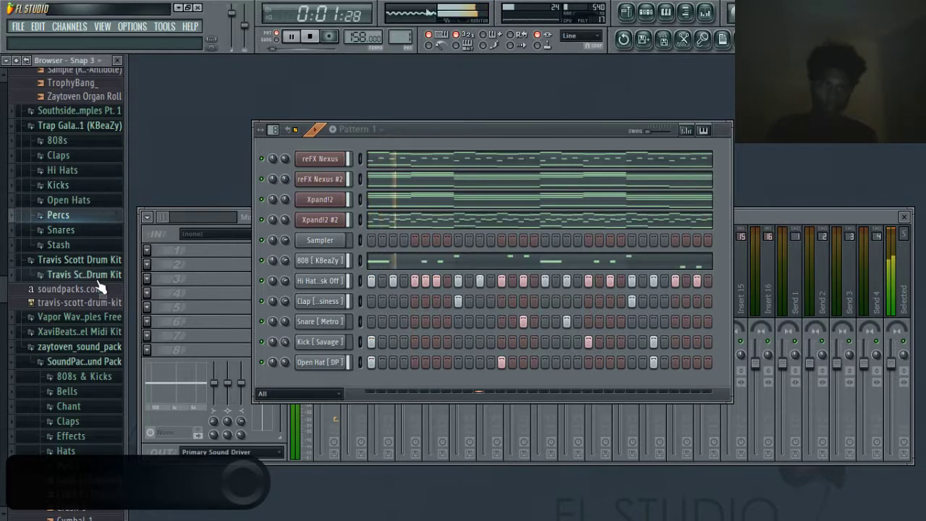
Split Pattern 1 by channel so each instrument gets its own pattern
left_click(176, 266)
left_click(538, 140)
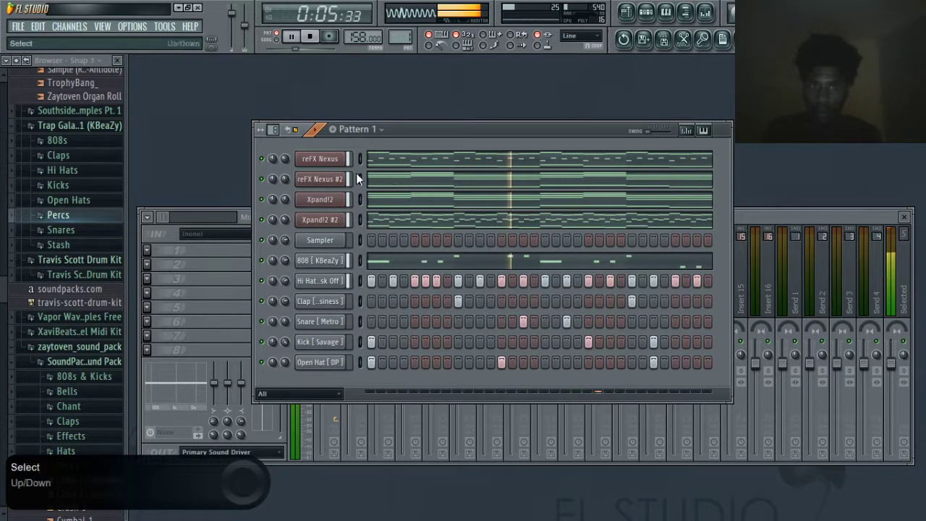
left_click(360, 129)
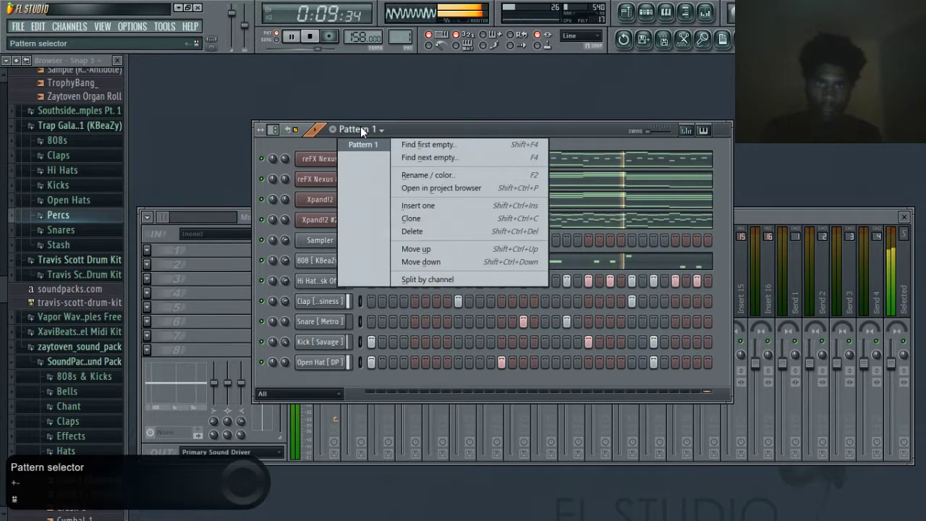
left_click(383, 91)
left_click(366, 129)
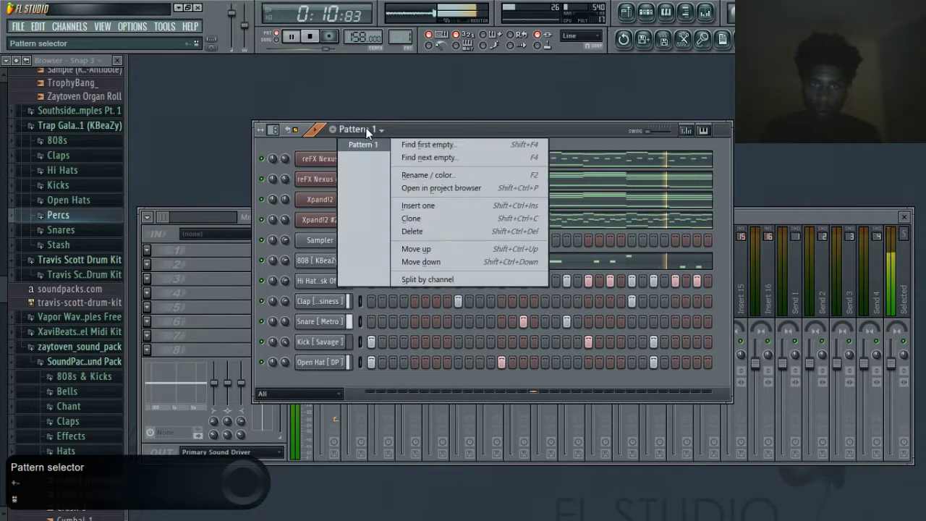
left_click(410, 279)
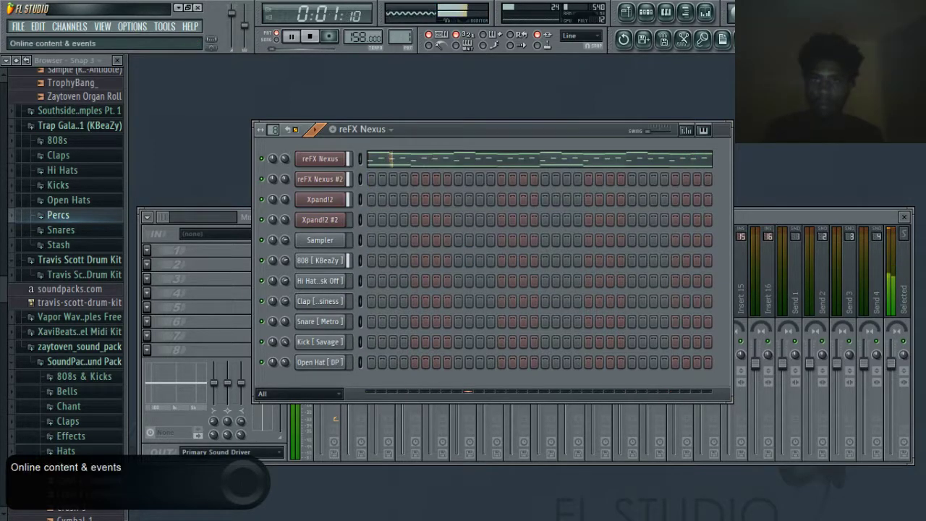
Open the playlist and place the reFX Nexus pattern on Track 1 starting at bar 1
left_click(626, 13)
left_click(350, 121)
left_click(402, 138)
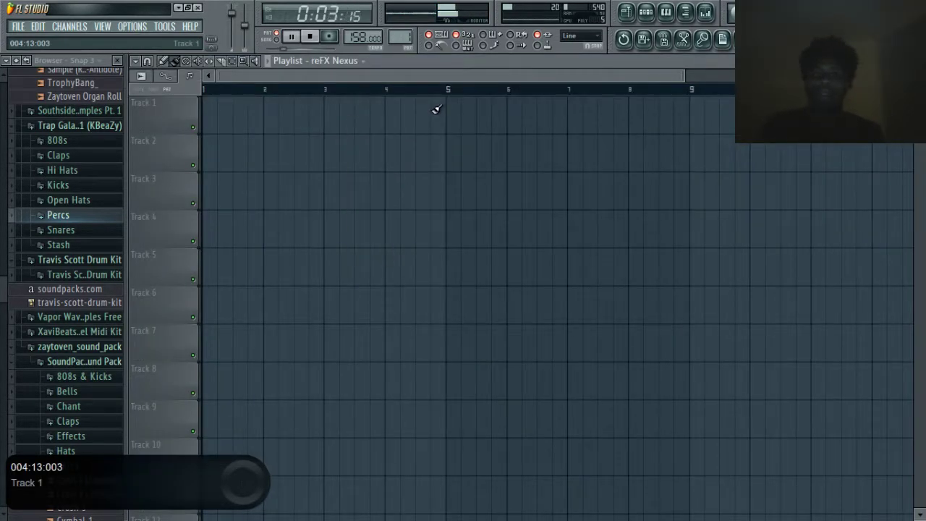
left_click(443, 114)
left_click_drag(446, 116, 220, 117)
left_click(723, 39)
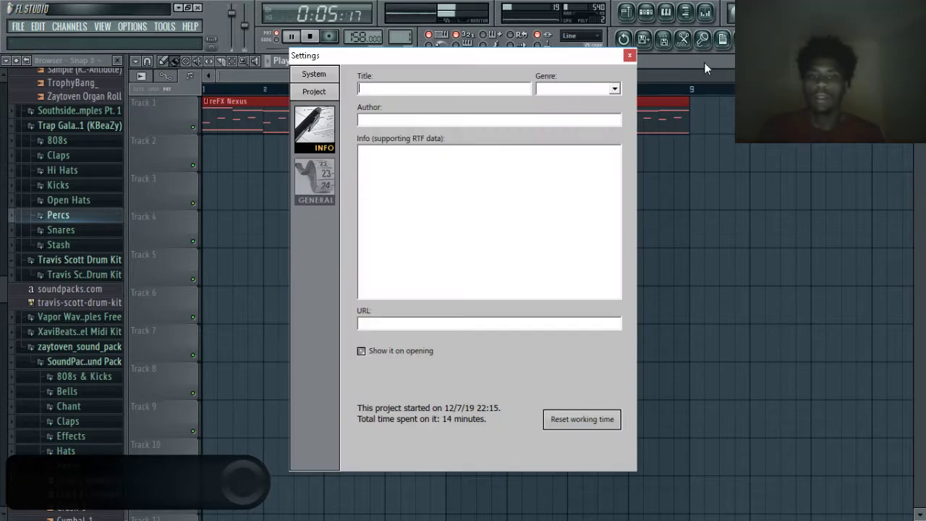
left_click(629, 56)
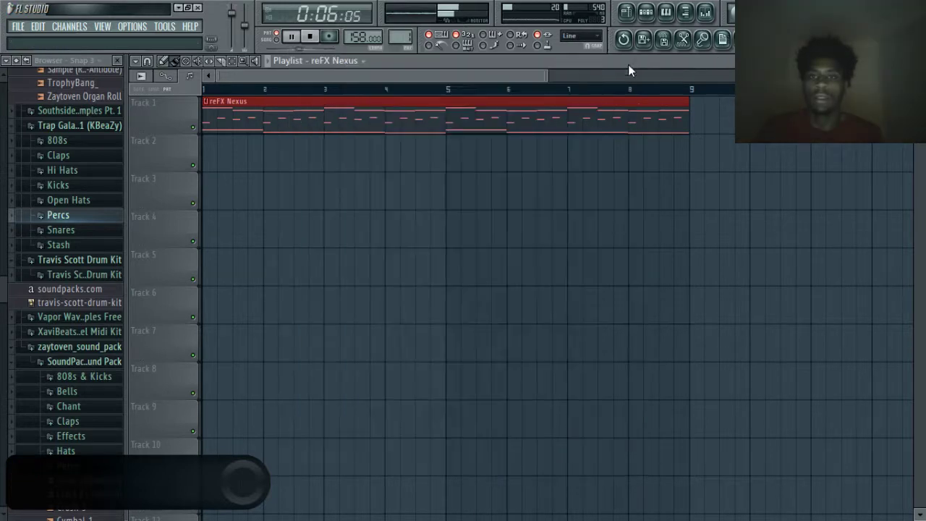
Place the reFX Nexus #2, Xpand!2 and Xpand!2 #2 patterns on Tracks 2, 3 and 4, each starting at bar 1
key("KP_Add")
left_click(644, 158)
left_click_drag(644, 159, 219, 160)
key("KP_Add")
left_click(316, 193)
left_click_drag(439, 196, 332, 196)
key("KP_Add")
left_click(278, 219)
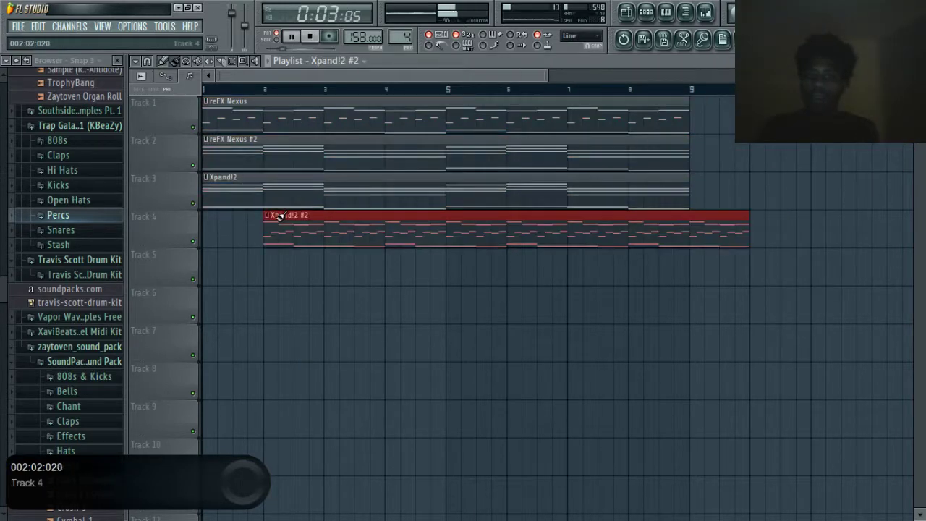
left_click_drag(317, 235, 256, 238)
Place the 808 [ KBeaZy ], Hi Hat [ Mask Off ] and Clap [ Bad Business ] patterns on Tracks 5 to 7, starting at bar 1
key("KP_Add")
left_click(344, 262)
left_click_drag(406, 278, 270, 278)
key("KP_Add")
left_click(331, 302)
left_click_drag(405, 312, 284, 312)
key("KP_Add")
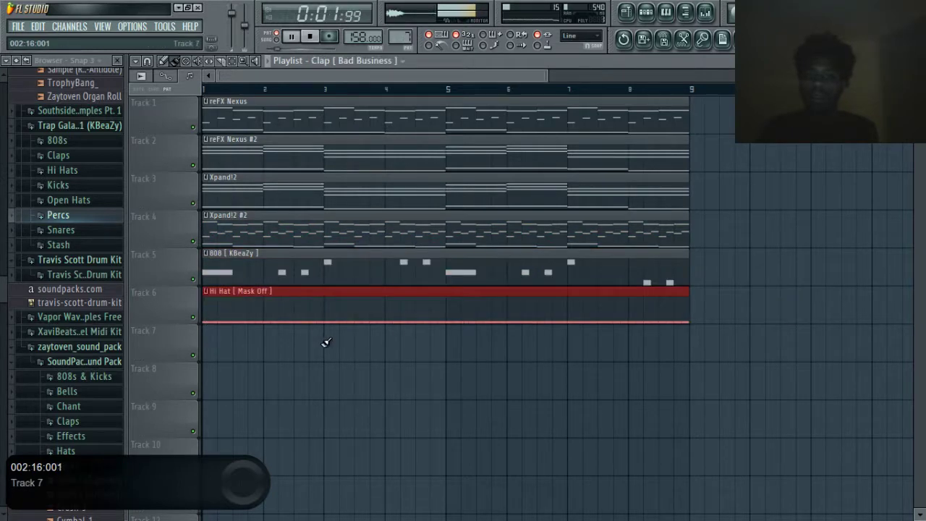
left_click(323, 344)
left_click_drag(332, 351, 223, 358)
Place the Snare [ Metro ], Kick [ Savage ] and Open Hat [ DP ] patterns on Tracks 8 to 10, starting at bar 1
key("KP_Add")
left_click(303, 380)
left_click_drag(381, 389, 288, 389)
key("KP_Add")
left_click(347, 416)
left_click_drag(407, 424, 270, 425)
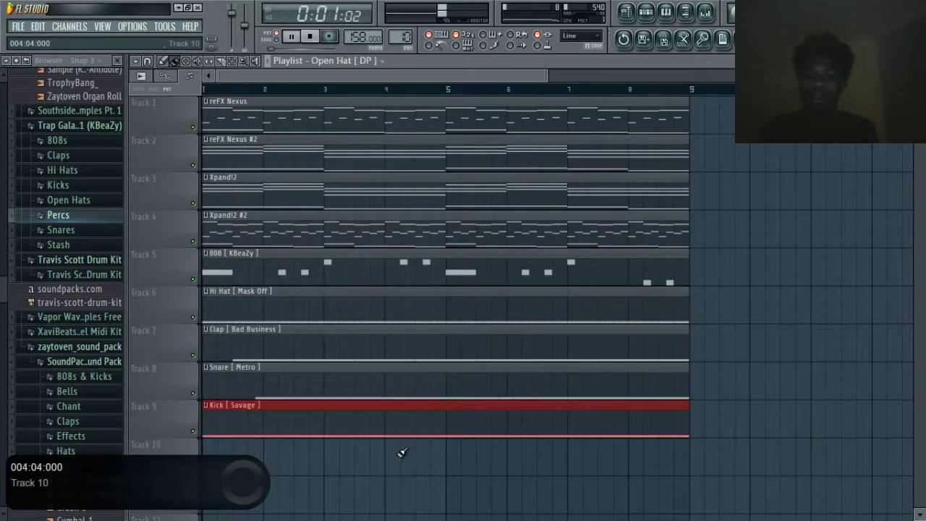
left_click(400, 455)
left_click_drag(406, 459, 182, 462)
key("KP_Add")
left_click(411, 484)
right_click(451, 487)
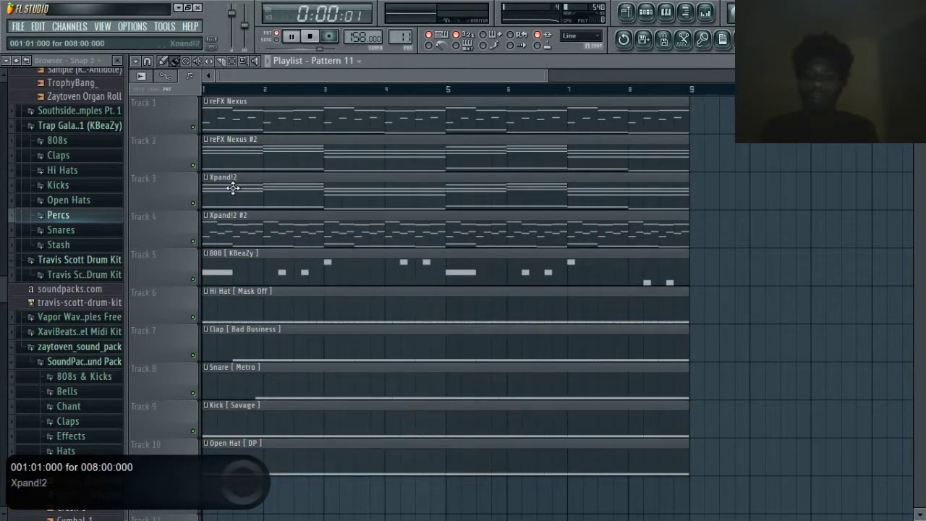
Select all ten pattern clips and duplicate them seven times in a row, filling the arrangement through bar 64
left_click_drag(368, 512, 356, 38)
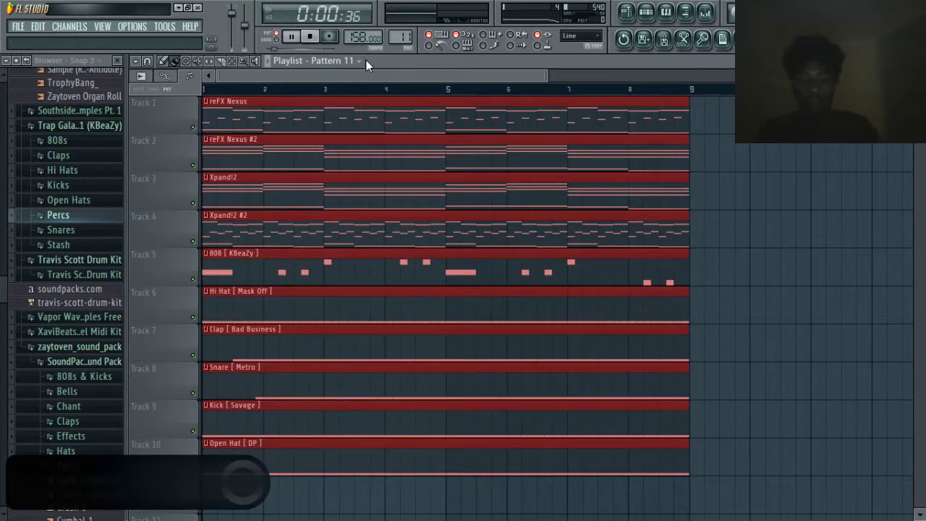
key("ctrl+b")
key("ctrl+b")
key("ctrl+b")
key("ctrl+b")
key("ctrl+b")
key("ctrl+b")
key("ctrl+b")
left_click_drag(714, 79, 72, 114)
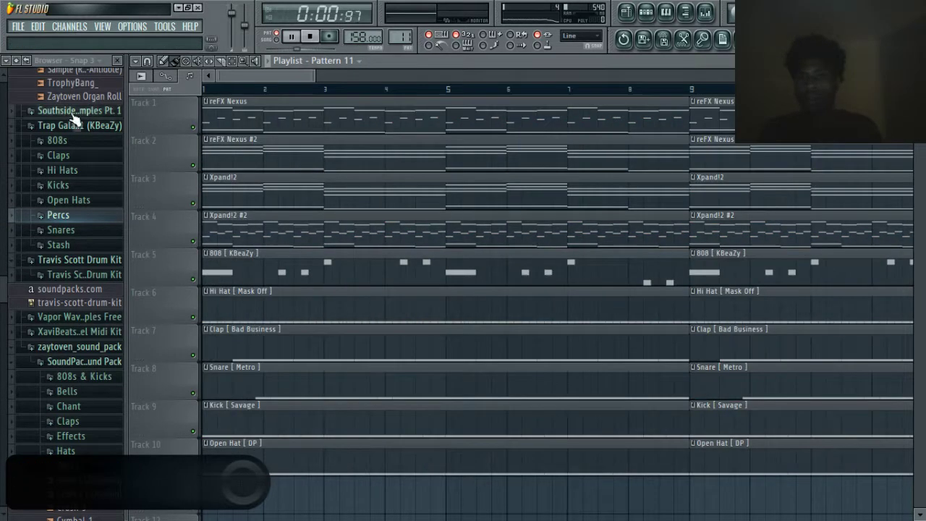
left_click_drag(313, 77, 920, 88)
left_click(846, 154, "ctrl")
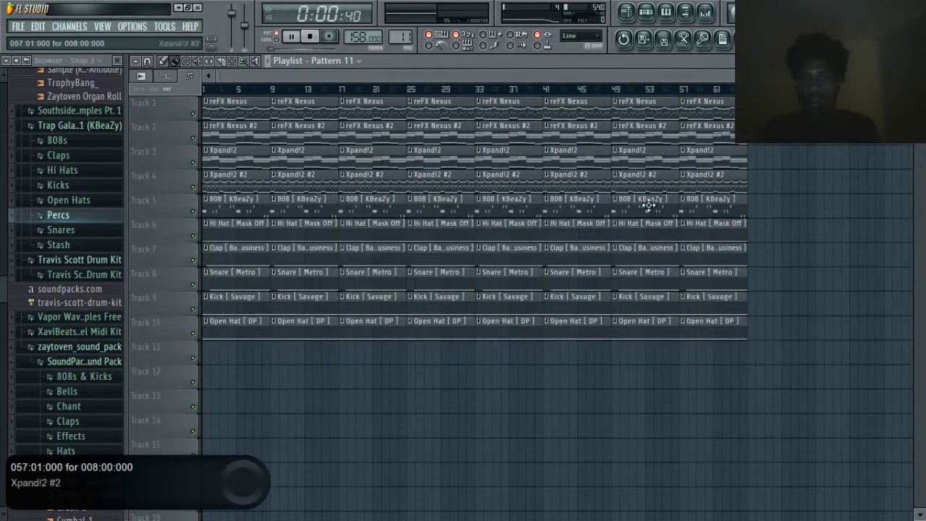
Delete the first eight-bar clips of the open hat, kick, snare, clap, hi hat and 808 for a melody-only intro
right_click(240, 329)
right_click(240, 304)
right_click(241, 280)
right_click(242, 255)
right_click(246, 231)
right_click(252, 207)
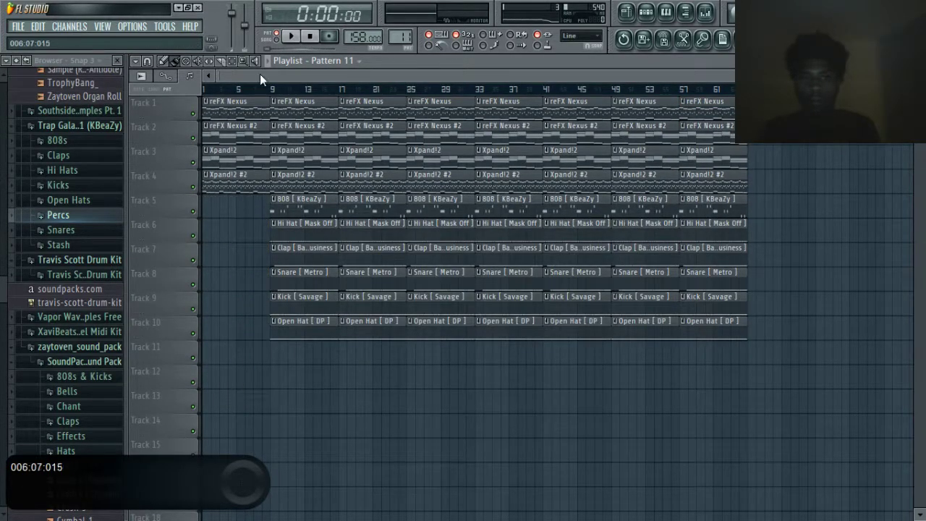
Play the arrangement in song mode and solo the reFX Nexus #2, Xpand!2 and reFX Nexus tracks in turn
left_click(290, 35)
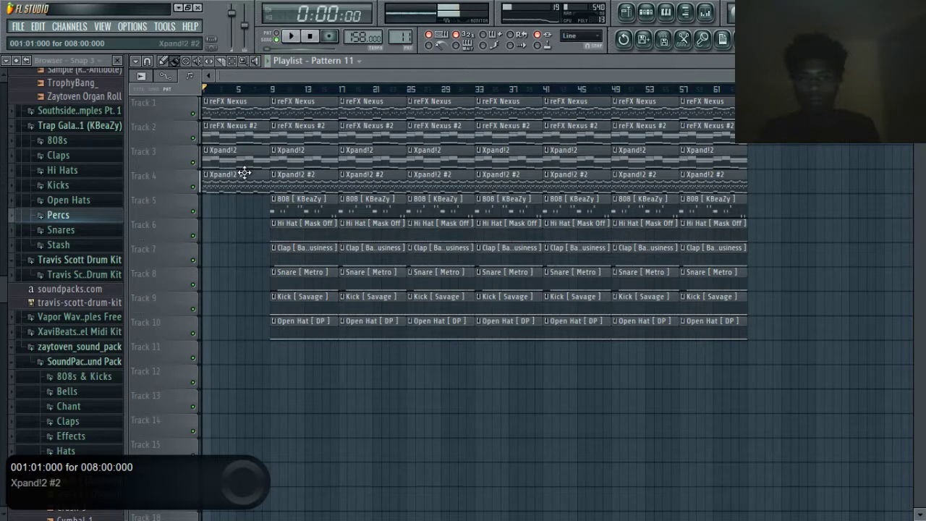
right_click(192, 142)
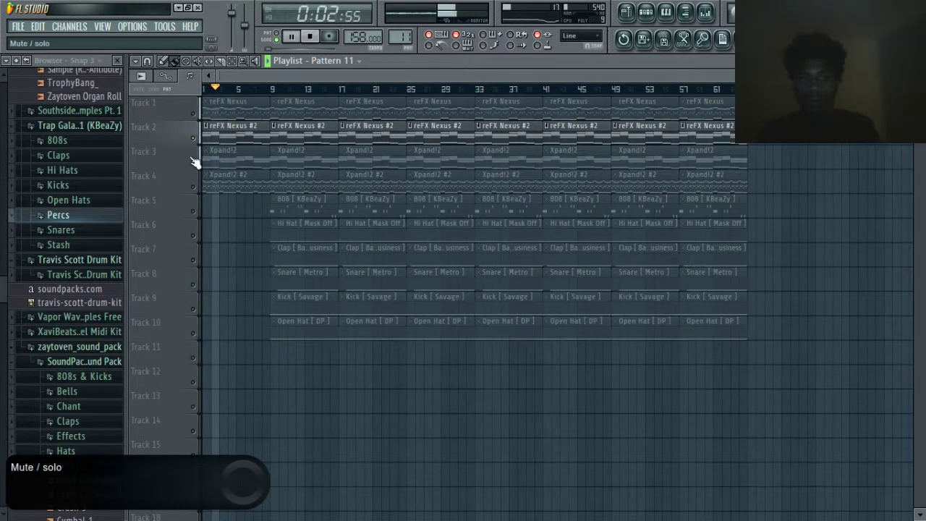
right_click(193, 140)
right_click(193, 140)
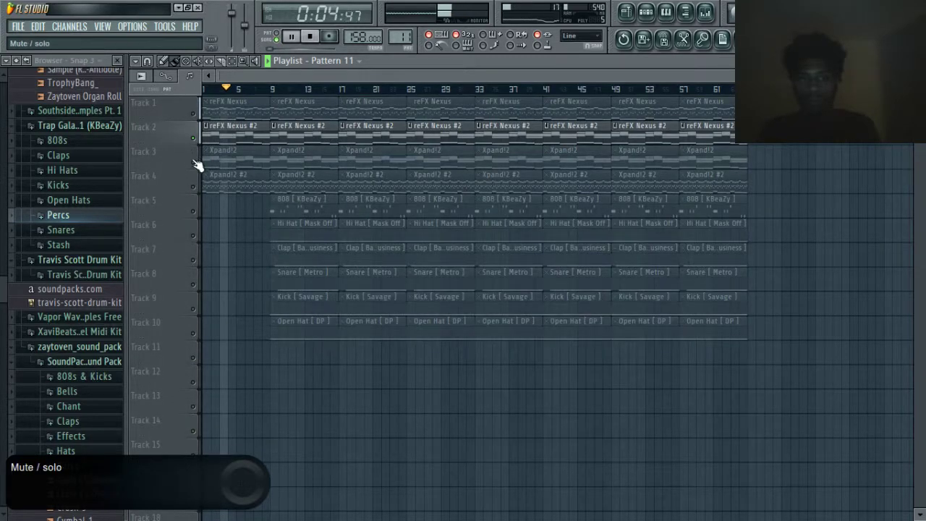
right_click(193, 161)
right_click(194, 115)
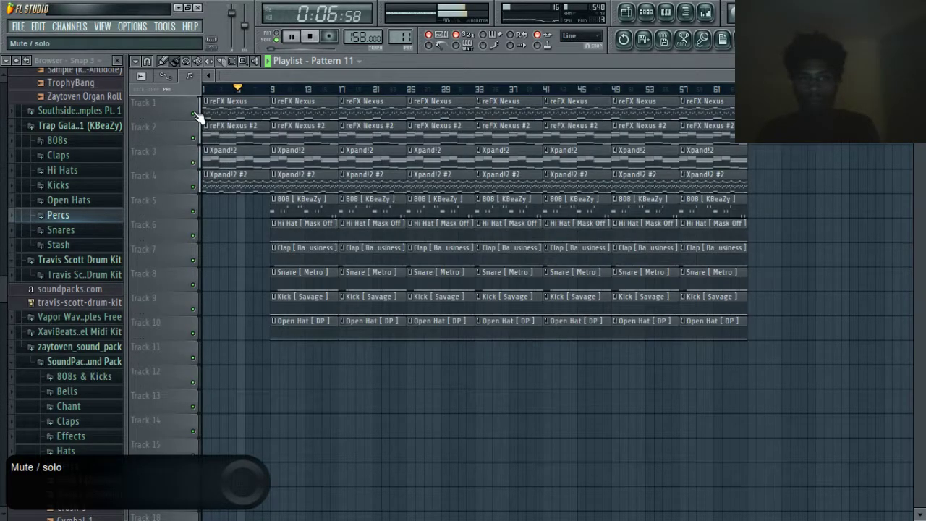
right_click(194, 114)
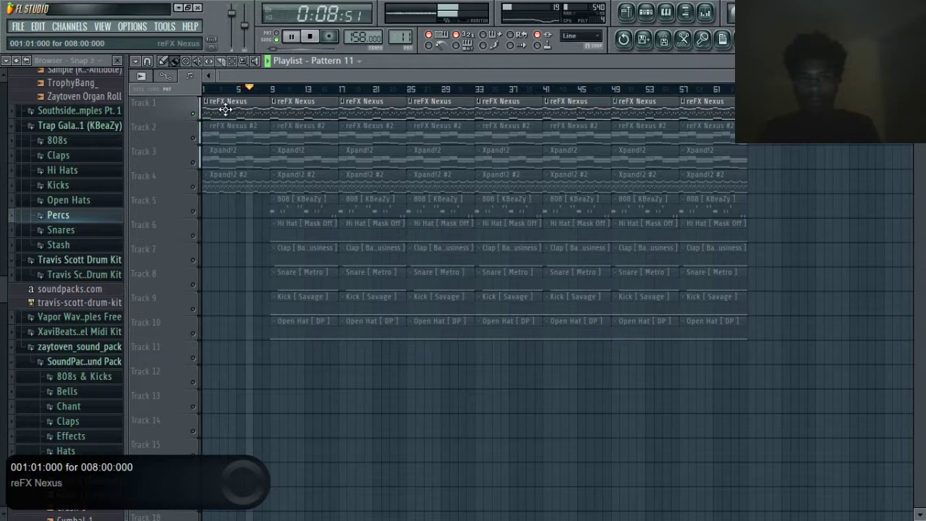
Delete the first reFX Nexus clip on Track 1, unmute Tracks 2 and 3, and restart playback
right_click(226, 109)
left_click(193, 138)
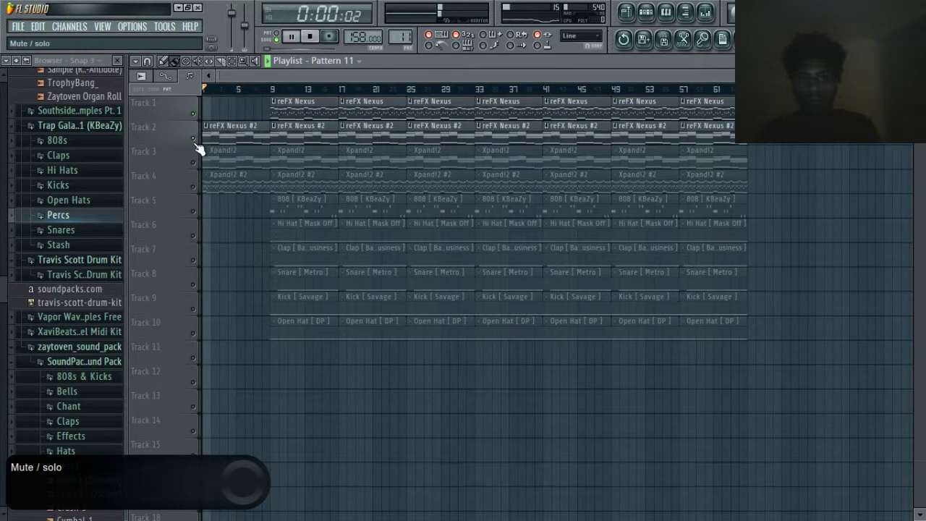
left_click(194, 162)
key("space")
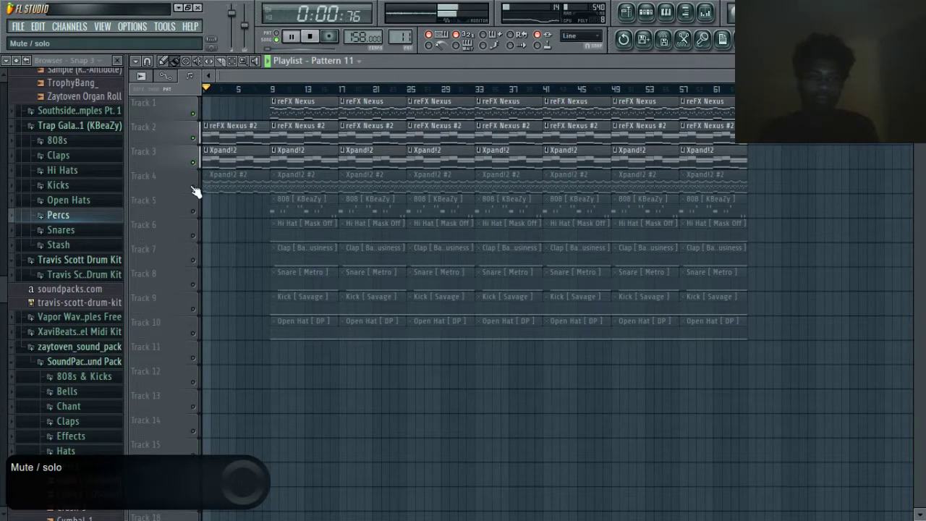
Unmute Track 4 and all the drum tracks, and delete the reFX Nexus, Xpand!2 #2 and Kick clips at bar 9
left_click(194, 188)
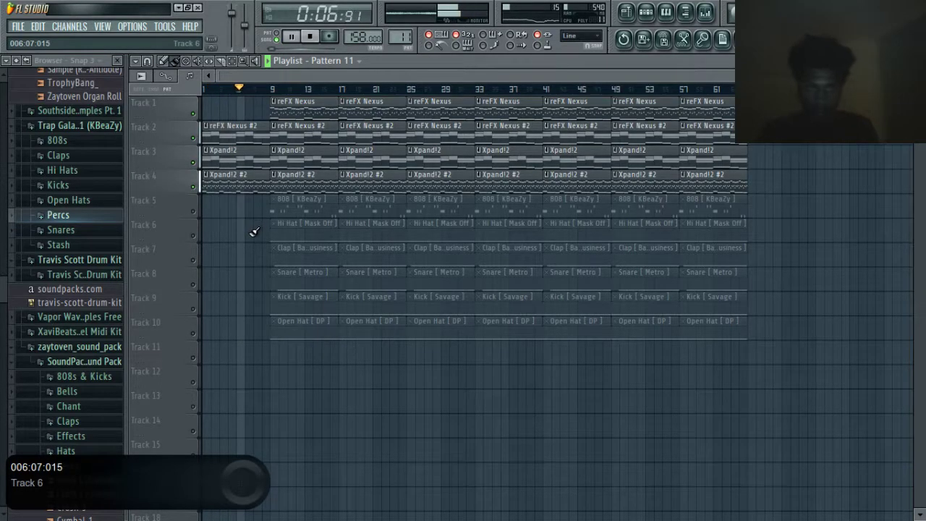
right_click(293, 108)
right_click(290, 181)
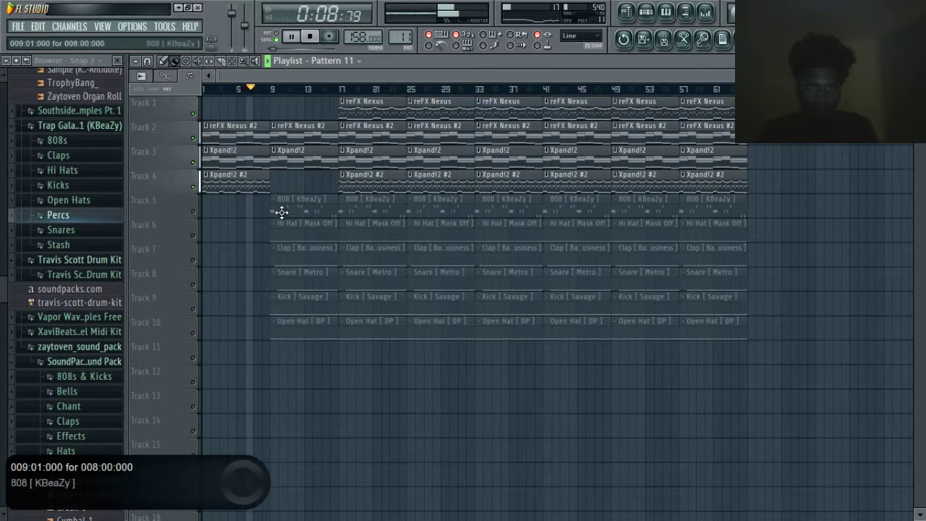
right_click(192, 212)
right_click(192, 212)
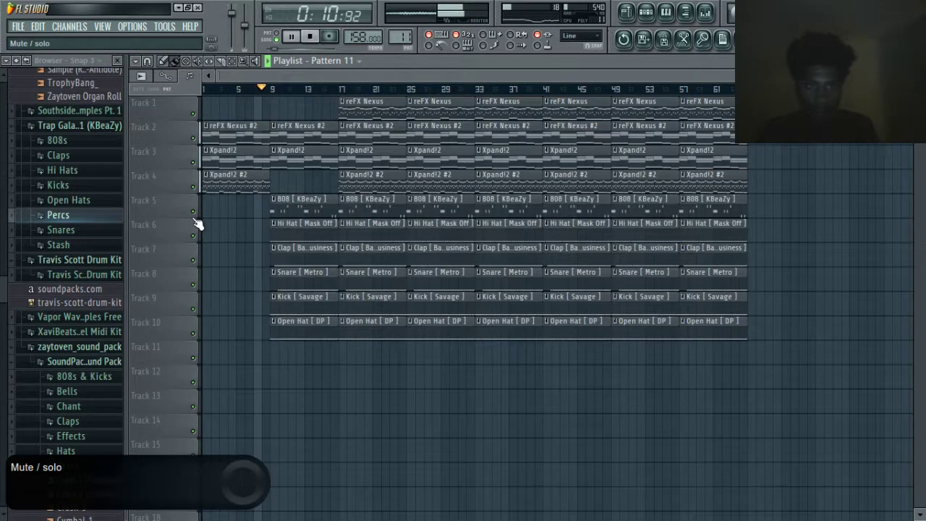
right_click(294, 303)
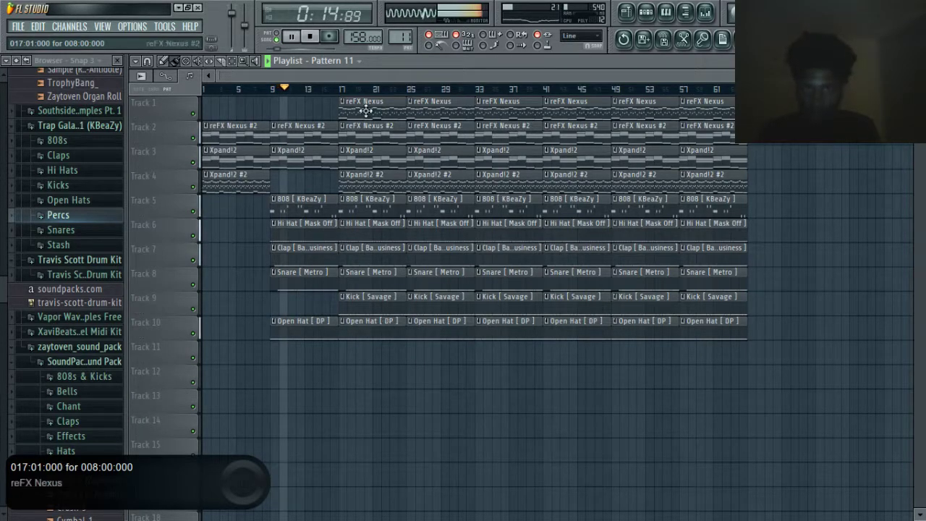
Set the song tempo to 157 BPM
left_click_drag(362, 41, 362, 38)
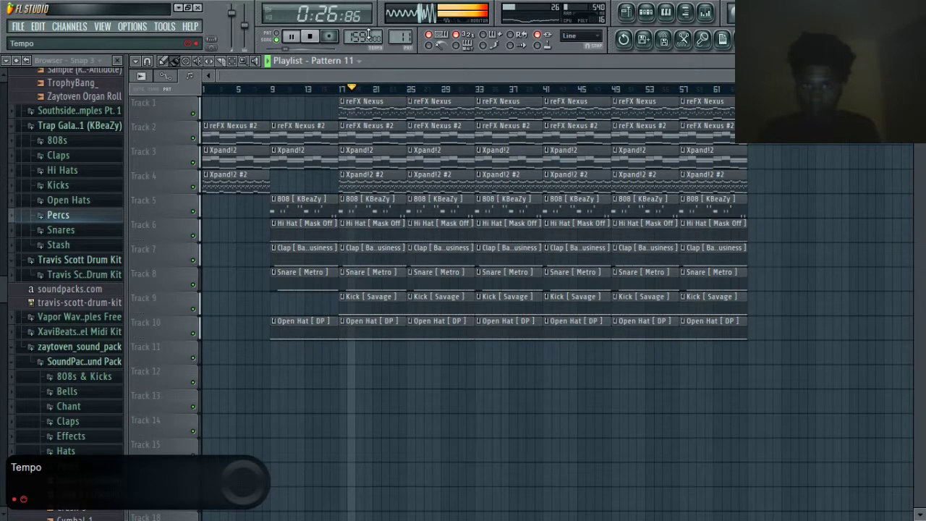
scroll(358, 36, "down", 1)
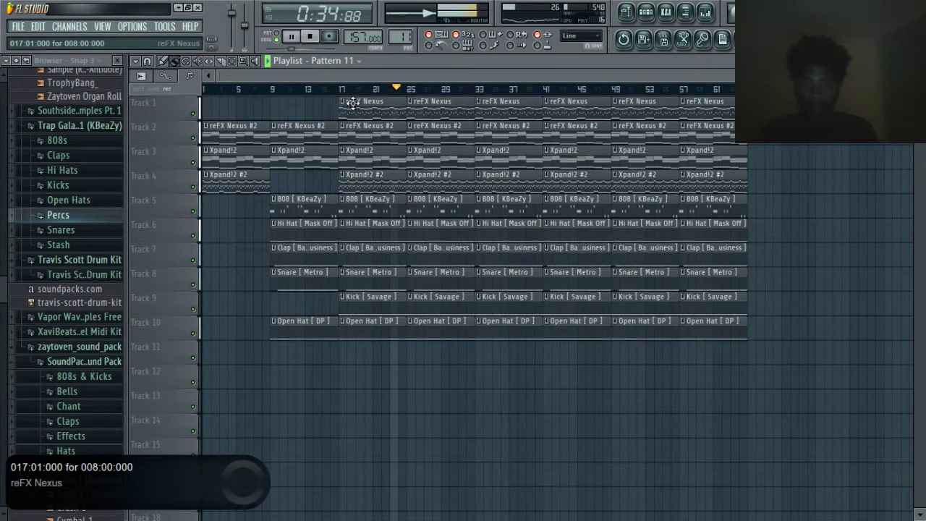
Delete the Xpand!2 #2 clips at bars 17 and 25 and the reFX Nexus clip at bar 25
right_click(375, 180)
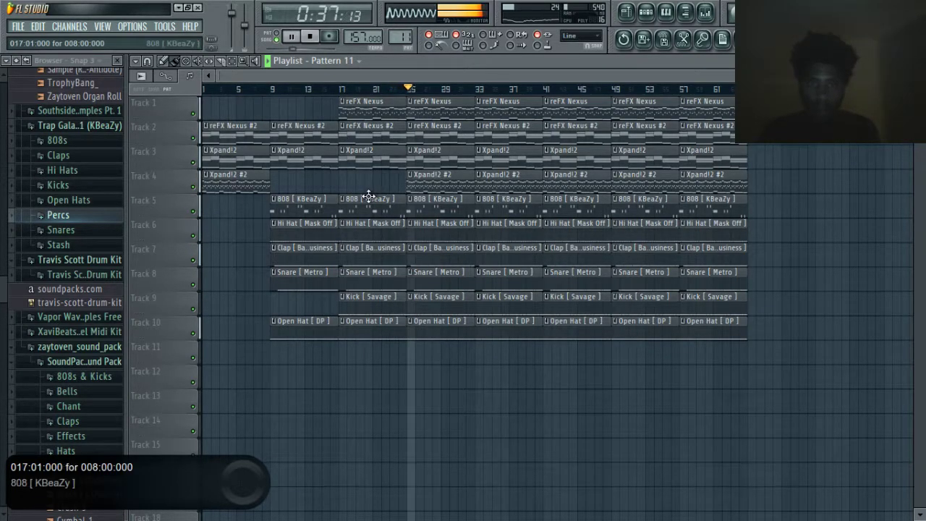
right_click(443, 109)
right_click(442, 185)
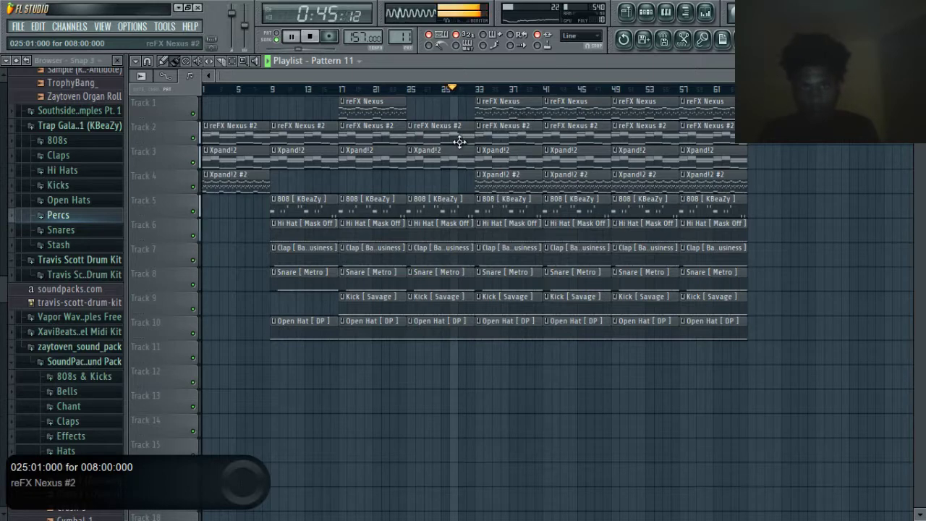
Replay from just before bar 25 and replace the Xpand!2 clip at bar 25 with an Xpand!2 #2 clip on Track 4
left_click(400, 89)
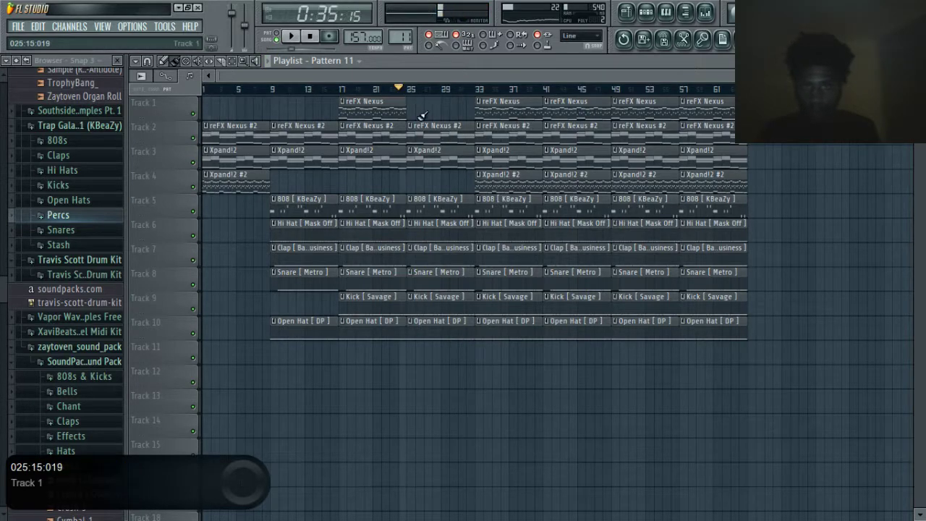
right_click(429, 157)
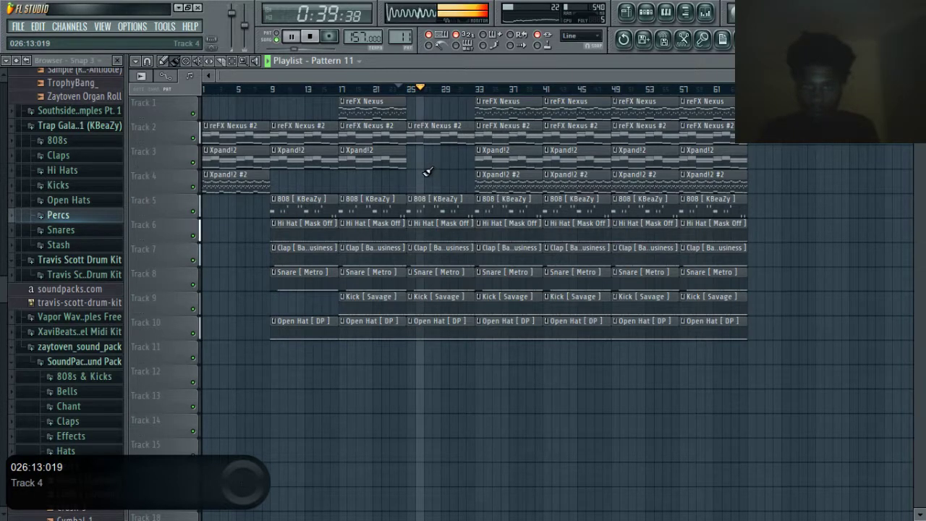
left_click(507, 181)
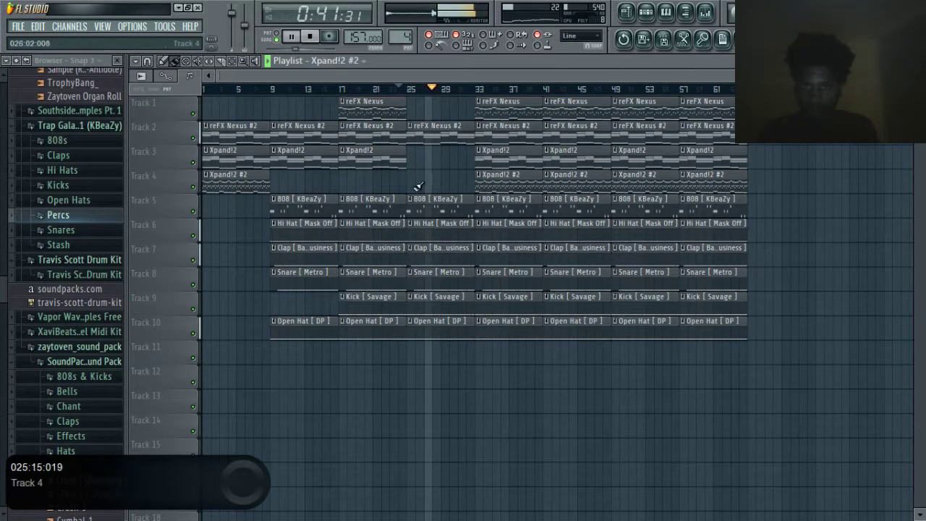
left_click(418, 182)
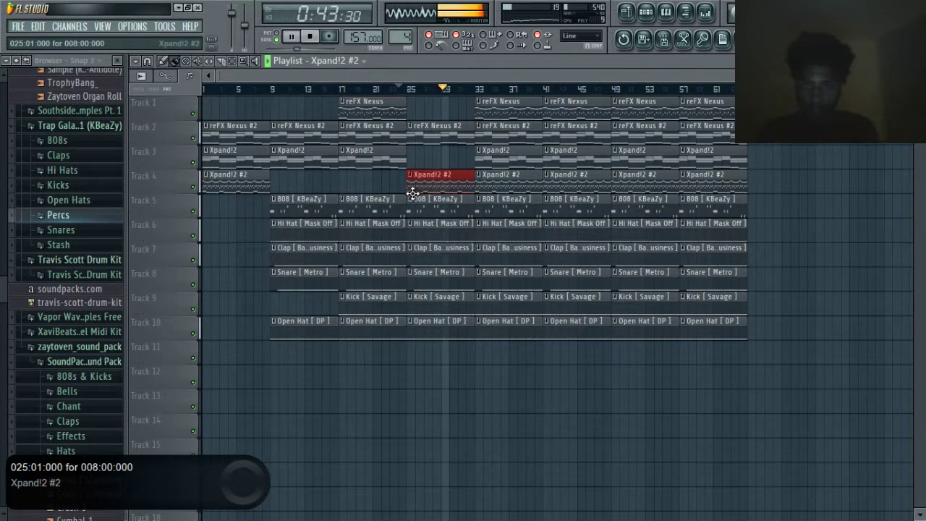
Delete the Xpand!2, reFX Nexus, Snare and Kick clips at bar 33 and stop playback
right_click(498, 158)
right_click(512, 105)
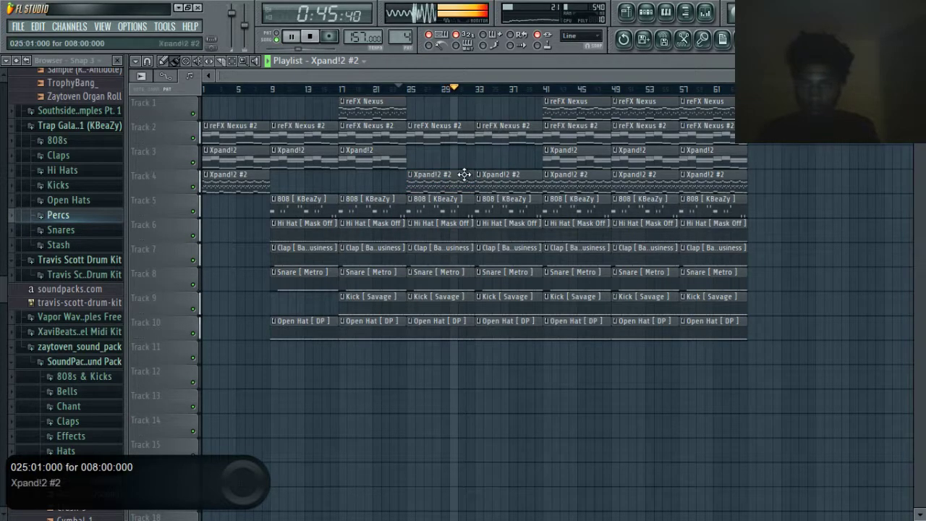
right_click(511, 289)
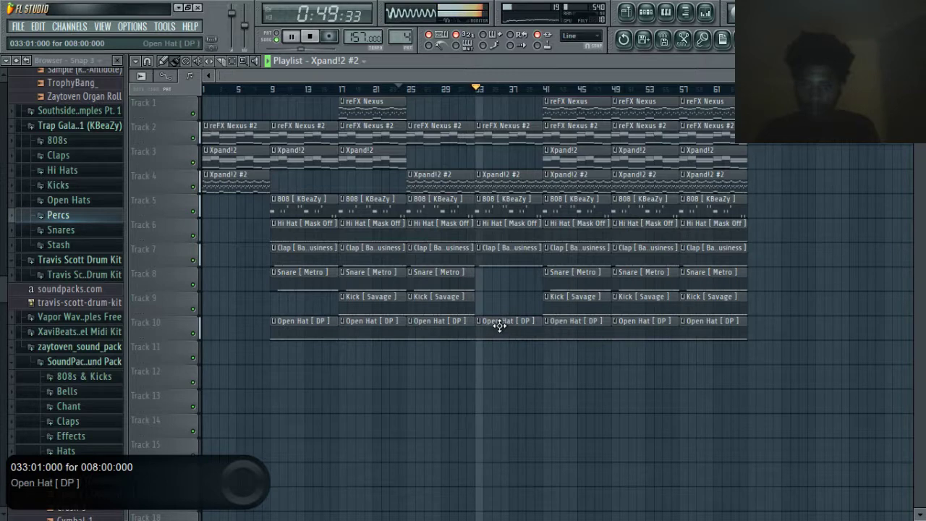
key("space")
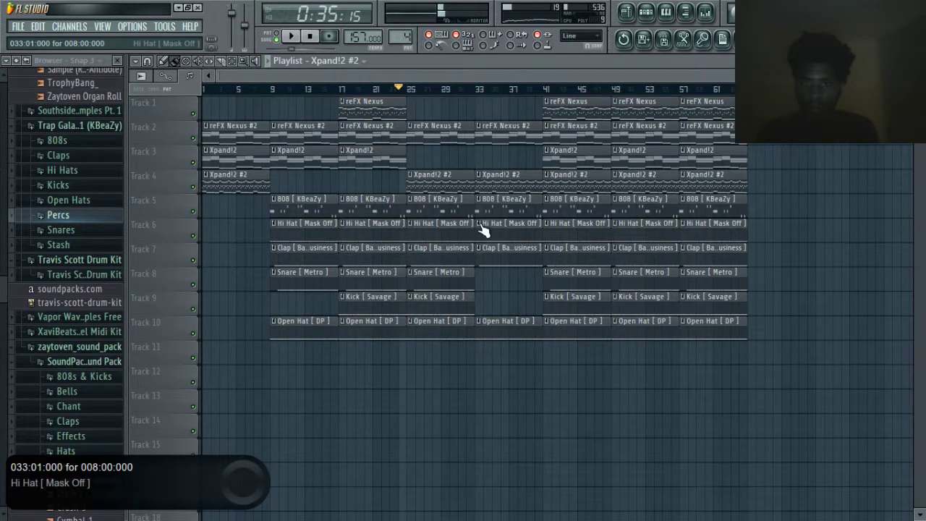
Make the Hi Hat clip at bar 33 a unique pattern and open its notes in the piano roll
left_click(481, 226)
left_click(496, 298)
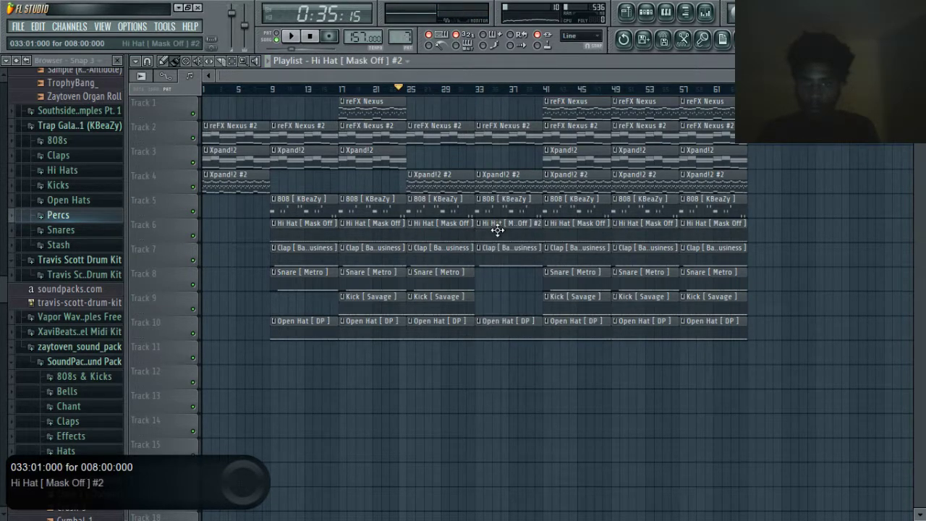
double_click(497, 230)
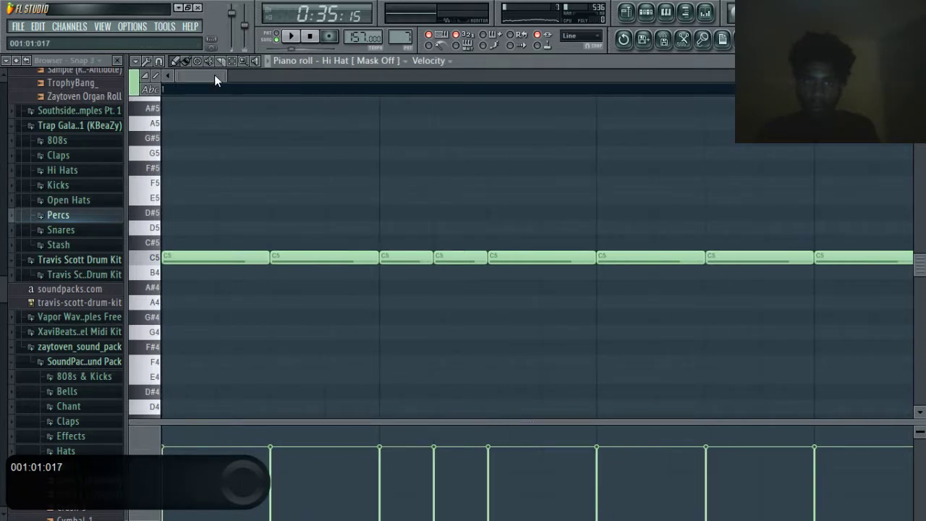
left_click_drag(226, 70, 260, 116)
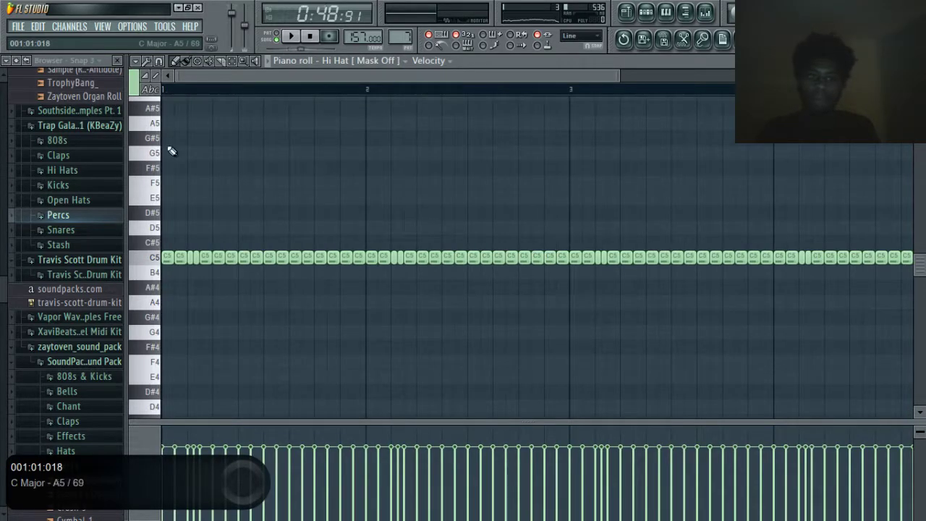
Delete the second hi-hat note and one note past the middle of both bar 1 and bar 2, checking the gaps in playback
right_click(180, 261)
key("space")
key("space")
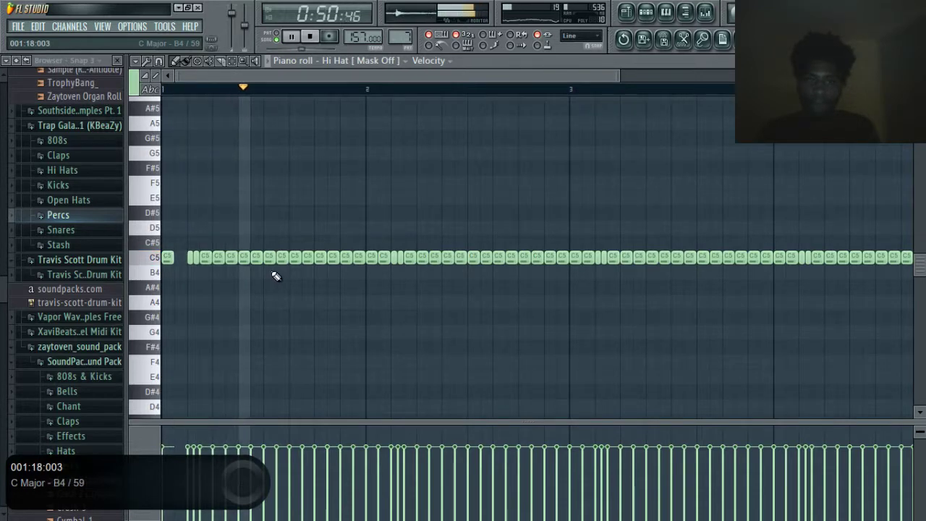
key("space")
key("space")
right_click(283, 261)
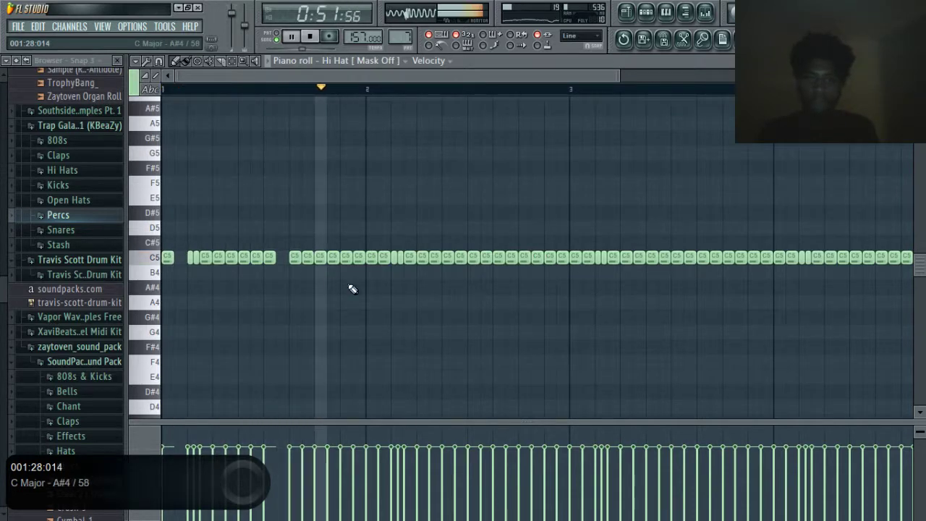
right_click(488, 259)
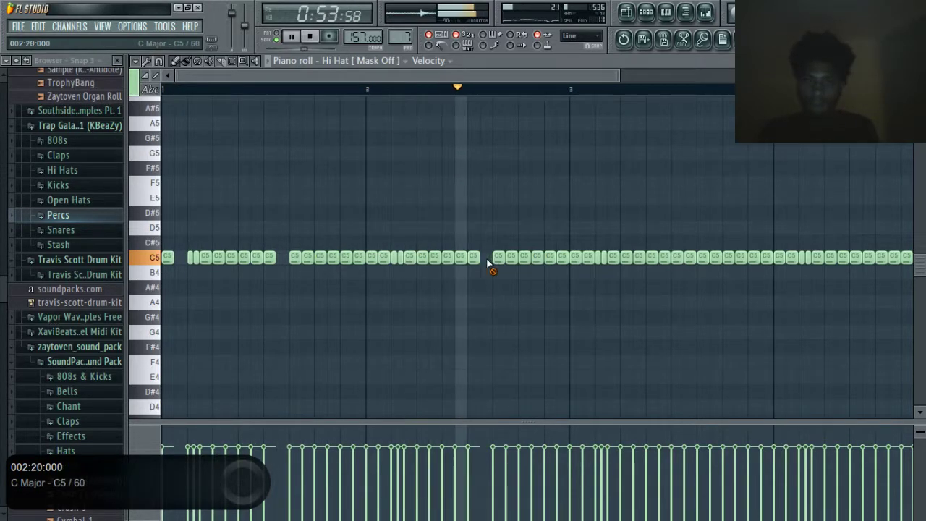
key("space")
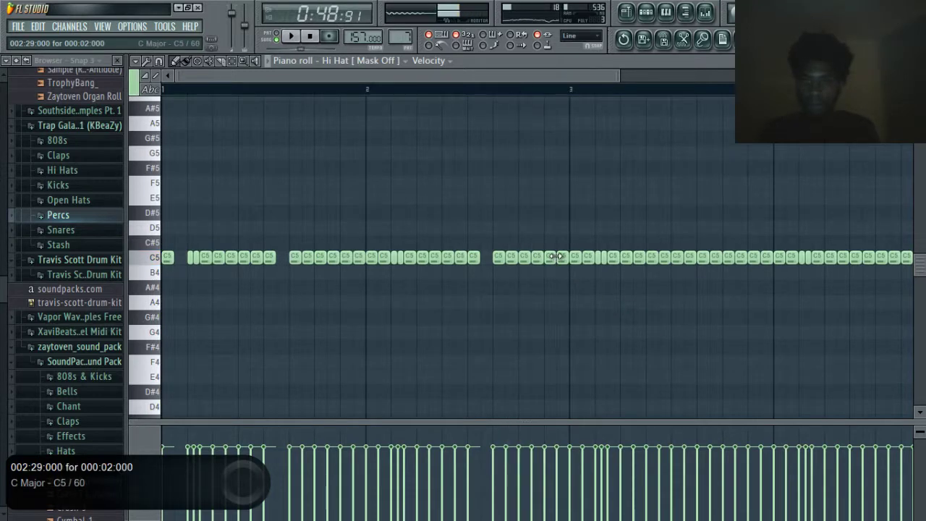
Replace the C5 hi-hat note just before the last one of bar 2 with a copied pair of short notes
scroll(557, 91, "up", 1)
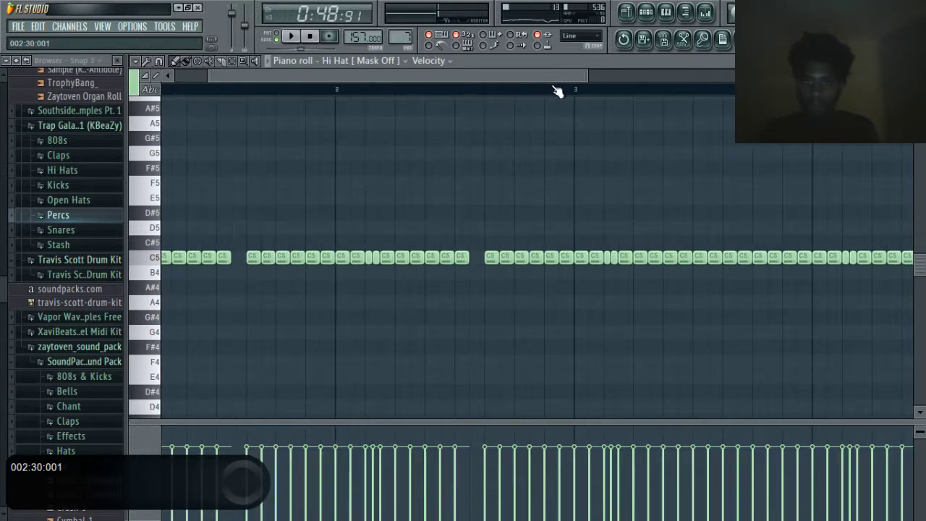
right_click(553, 255)
key("space")
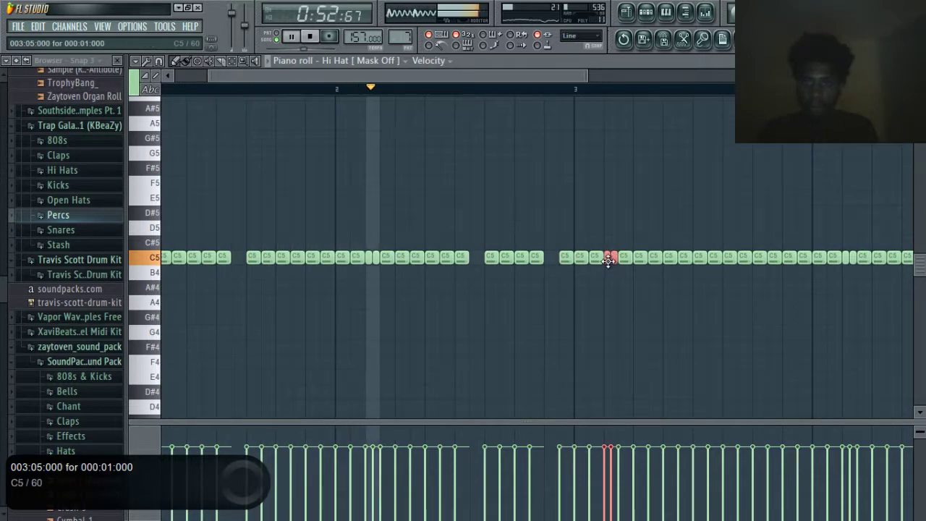
left_click(550, 258)
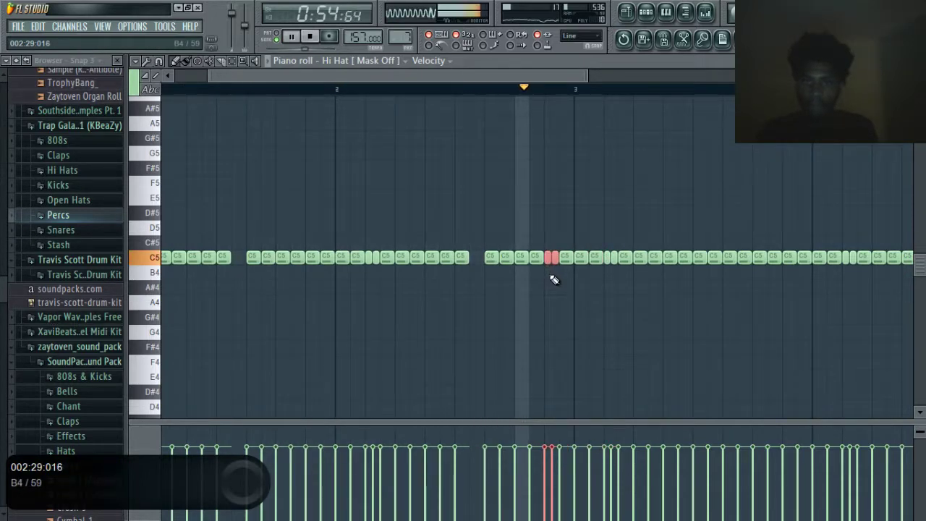
key("space")
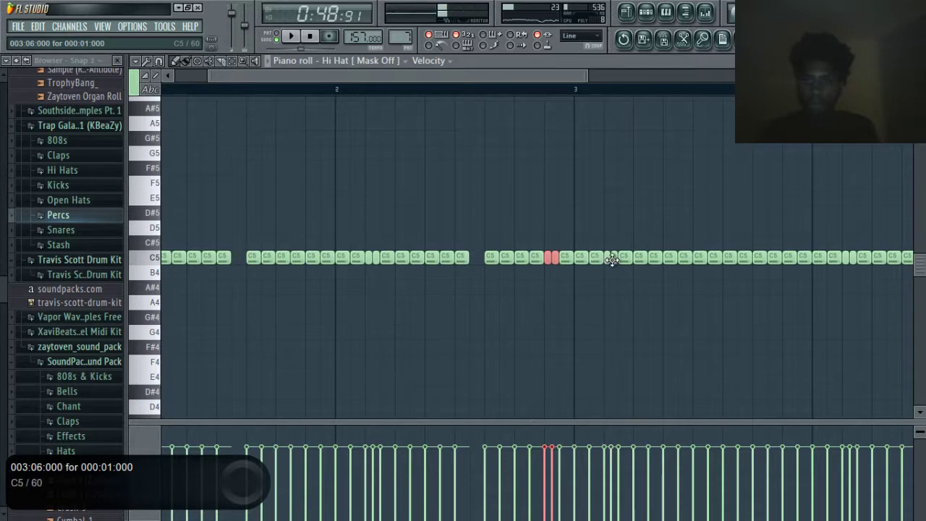
Delete the hi-hat notes in bars 3 and 4, duplicate the edited first two bars in their place and play the result
left_click_drag(587, 75, 605, 86)
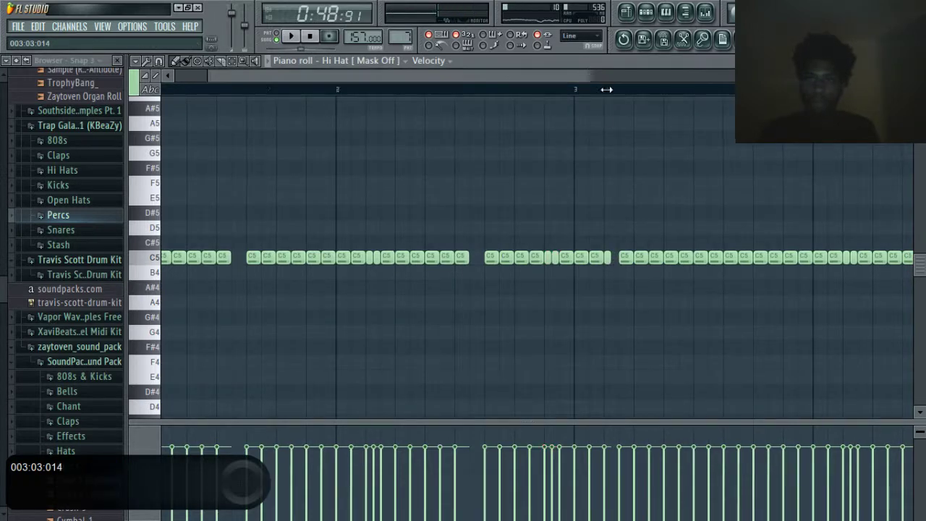
left_click_drag(769, 192, 421, 334)
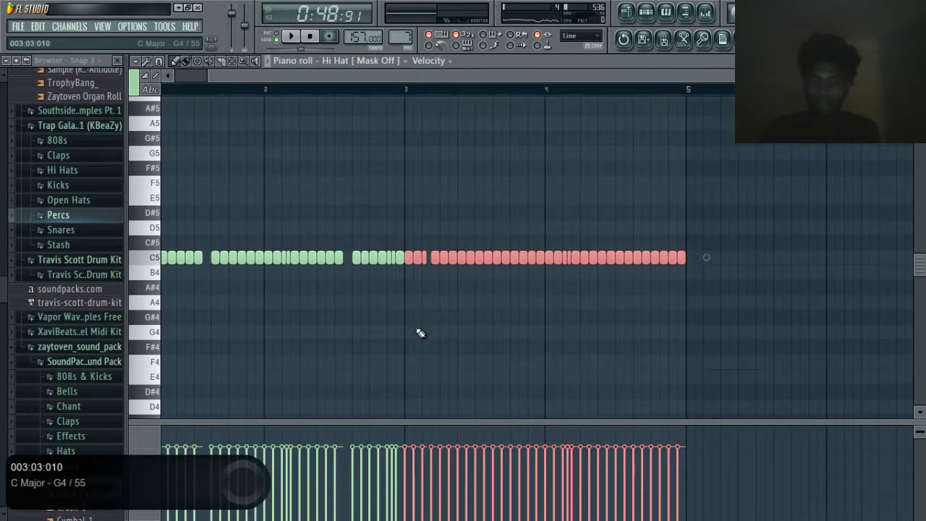
key("Delete")
key("ctrl+b")
key("space")
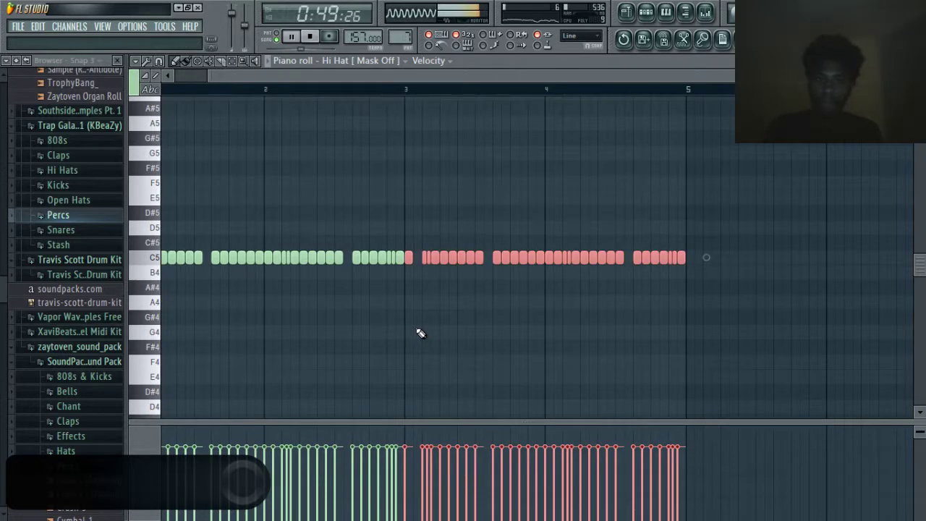
left_click(718, 235, "ctrl")
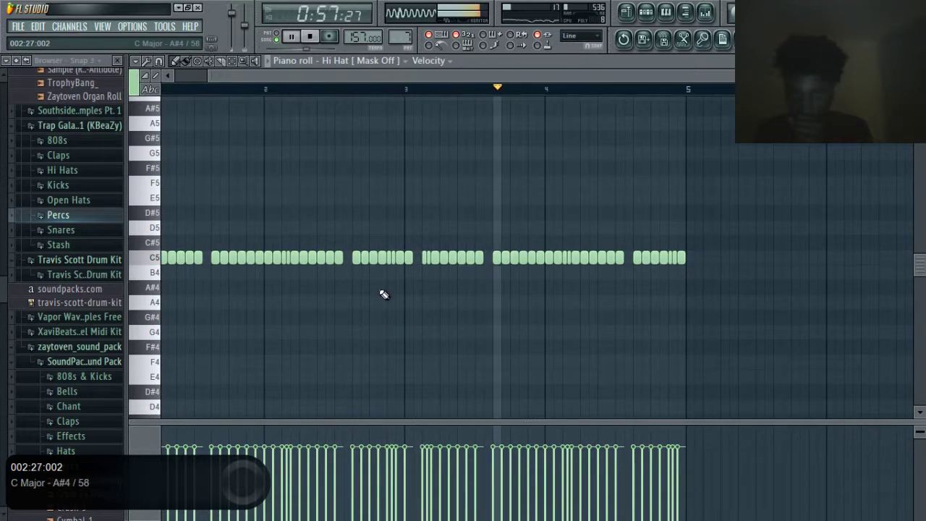
Return to the playlist and delete all clips from bar 49 onward
left_click(918, 60)
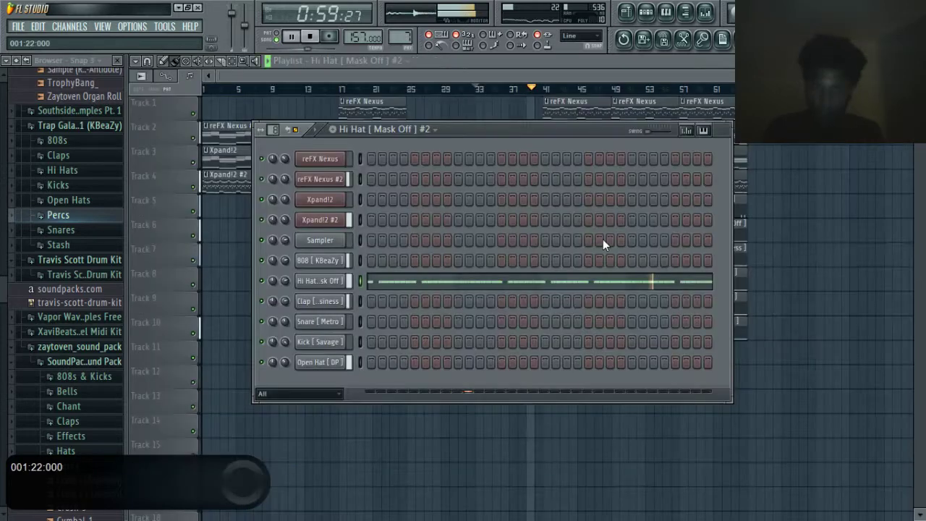
key("F6")
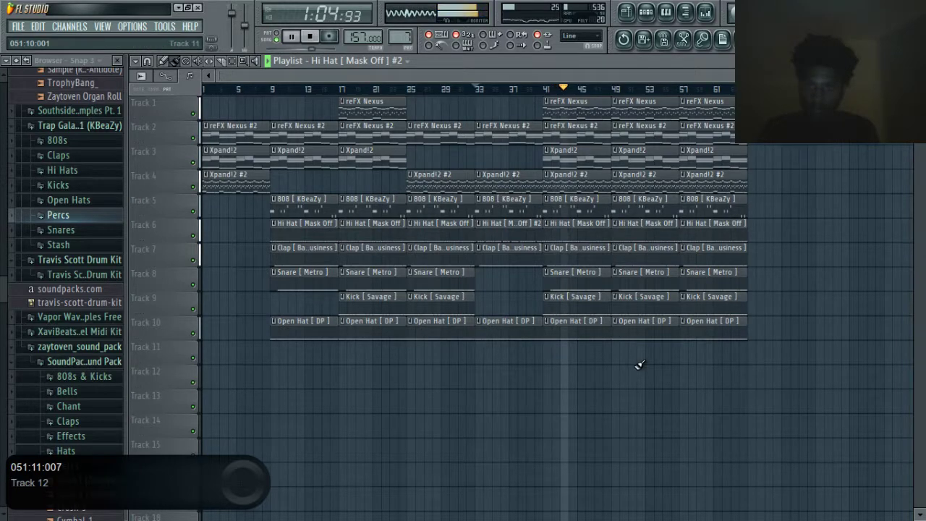
left_click_drag(634, 383, 742, 58)
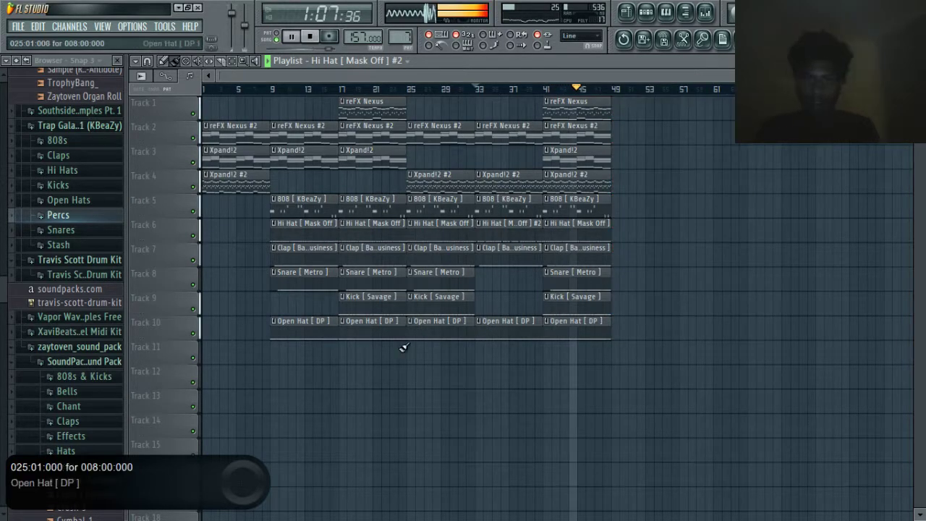
Delete the Open Hat clip at bar 25 on Track 10
left_click_drag(304, 383, 653, 6)
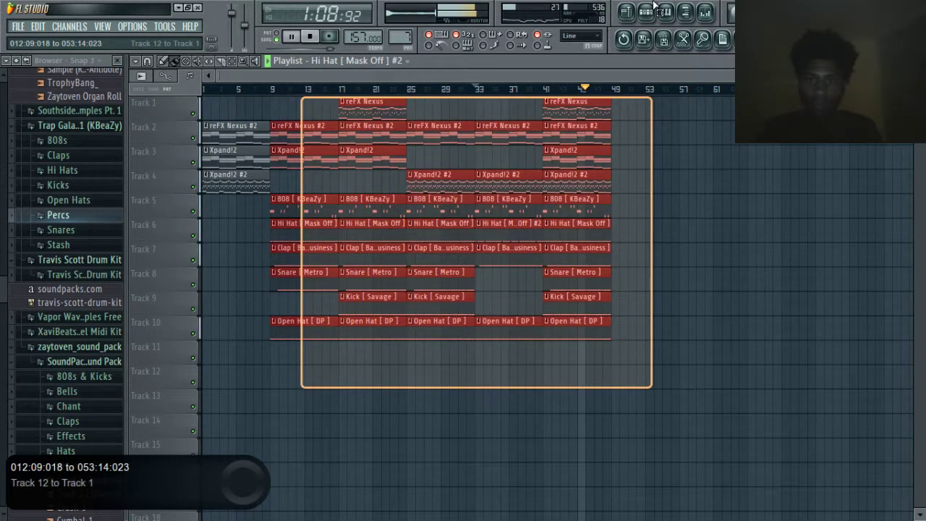
left_click(712, 269, "ctrl")
right_click(442, 329)
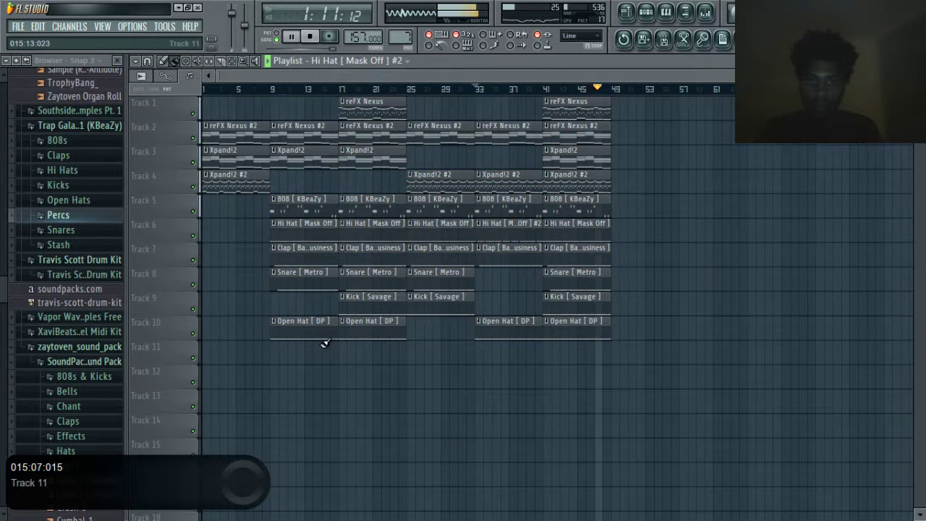
Delete the Open Hat clip at bar 9, then duplicate all clips from bars 9 to 48 so the copies start at bar 49
right_click(323, 332)
left_click_drag(314, 401, 621, 94)
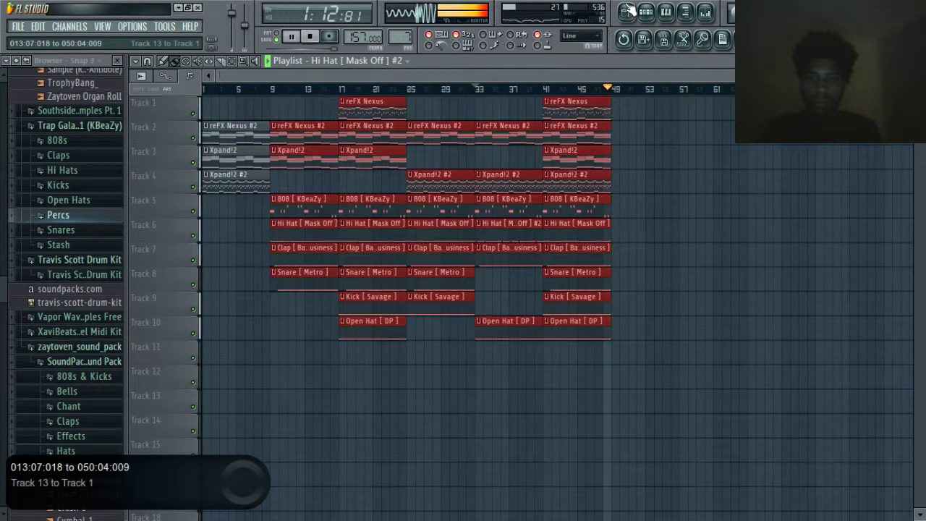
key("ctrl+b")
left_click_drag(570, 75, 478, 76)
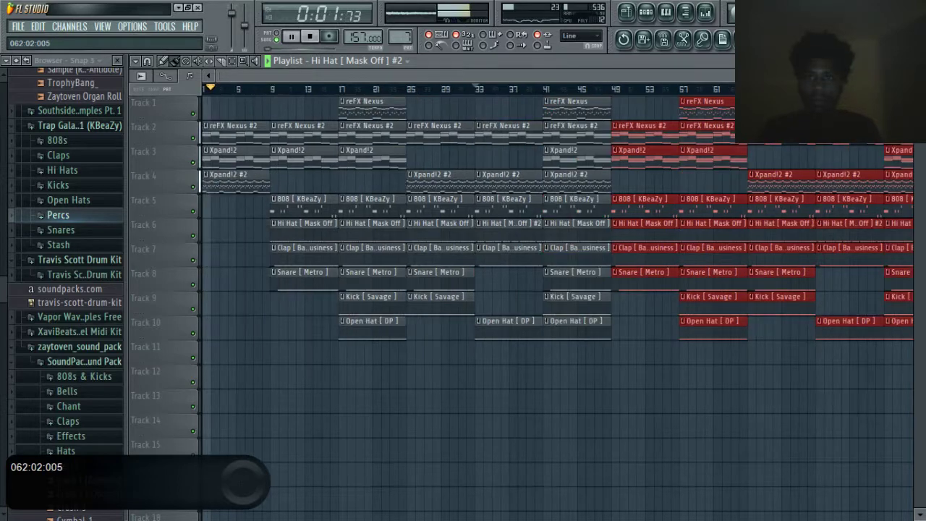
left_click_drag(751, 76, 897, 76)
left_click(867, 176, "ctrl")
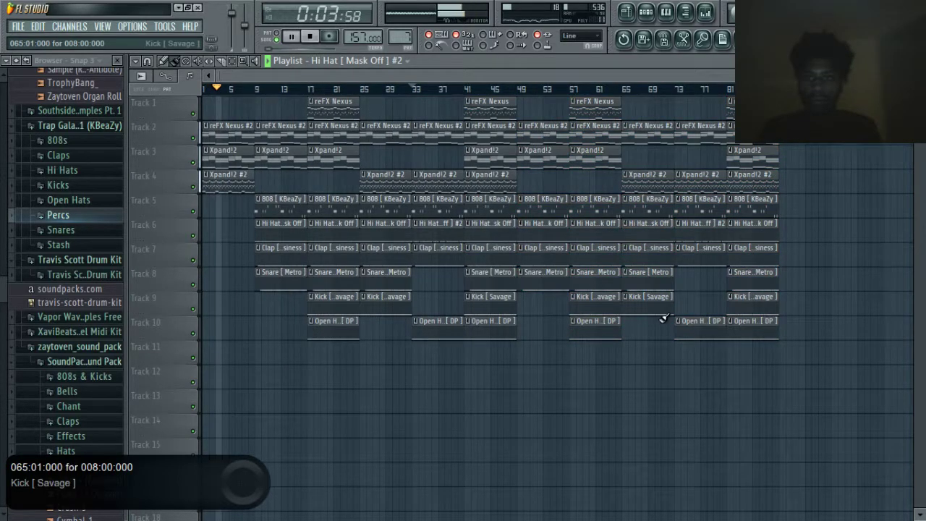
Duplicate the two clip sections from bars 49 to 64 onto the end of the arrangement at bar 89
left_click_drag(542, 376, 812, 144)
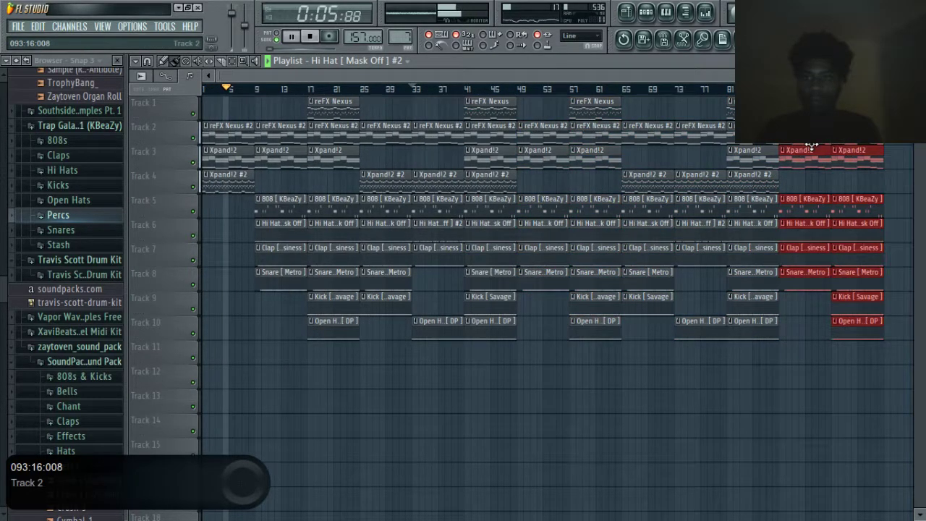
left_click_drag(808, 75, 897, 76)
left_click(866, 145, "ctrl")
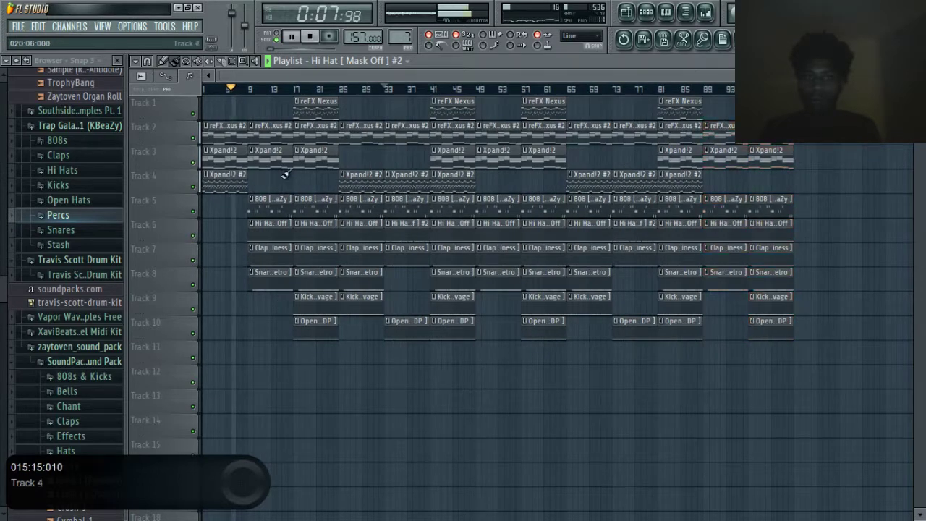
Copy the intro melody clips from bars 1 to 8 to bar 105 and add 808, Clap and Snare clips beneath them
left_click_drag(214, 206, 810, 162)
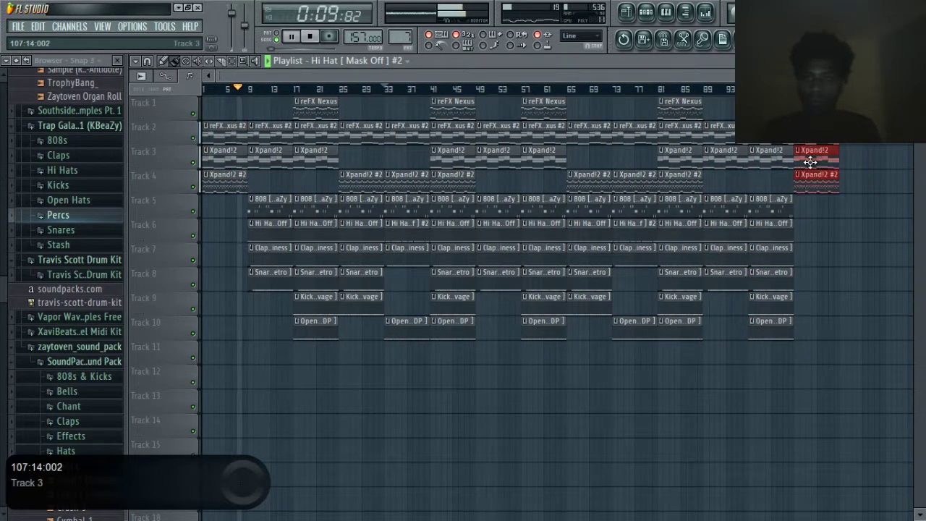
left_click(868, 171, "ctrl")
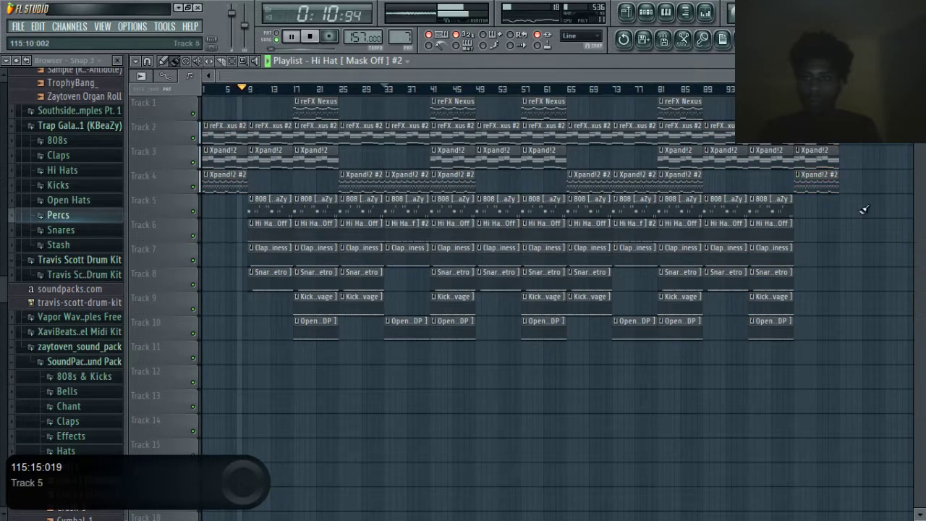
left_click(803, 210)
left_click(770, 249)
left_click(793, 253)
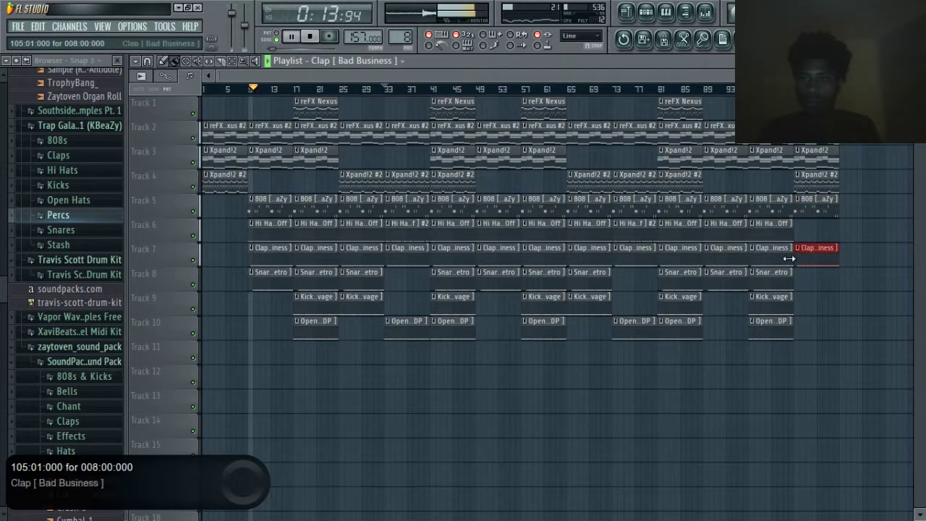
left_click(777, 273)
left_click(800, 273)
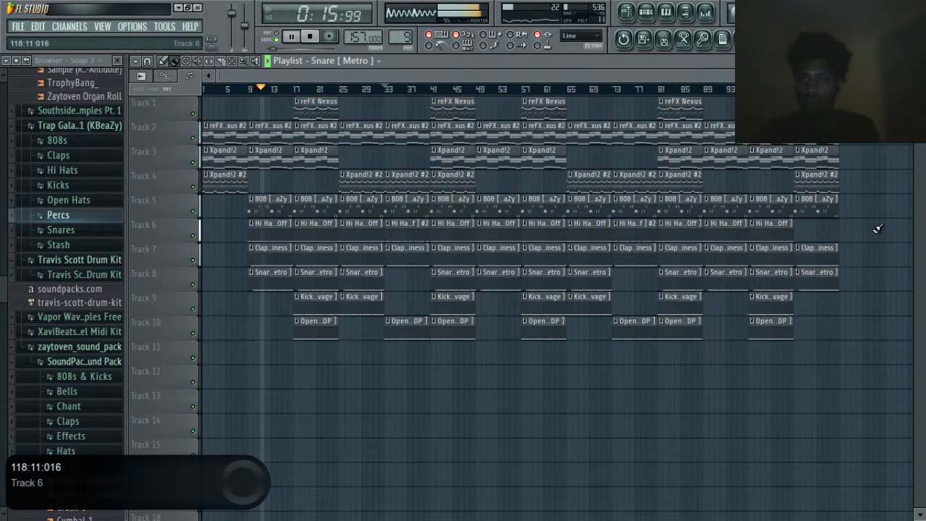
Create an automation clip for the master volume and add a point to its envelope at bar 105
right_click(232, 13)
left_click(262, 93)
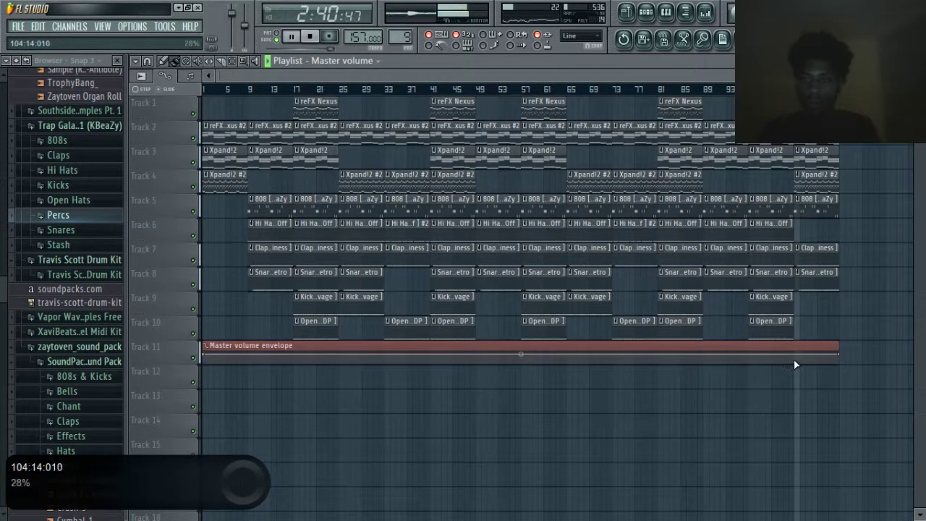
right_click(800, 355)
right_click(800, 355)
left_click(829, 490)
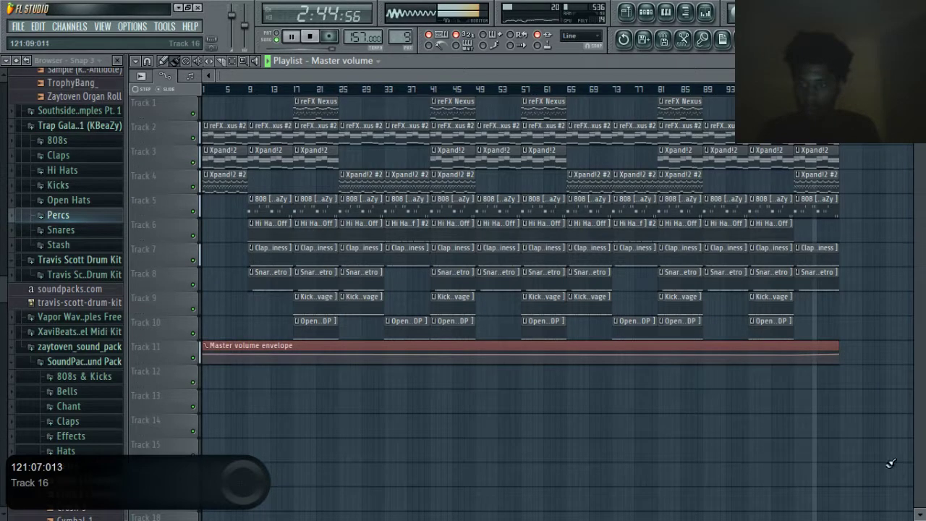
Set the master volume envelope's bar 105 point to 80% and lower the end point to the bottom to fade out the song
right_click(850, 357)
left_click(881, 483)
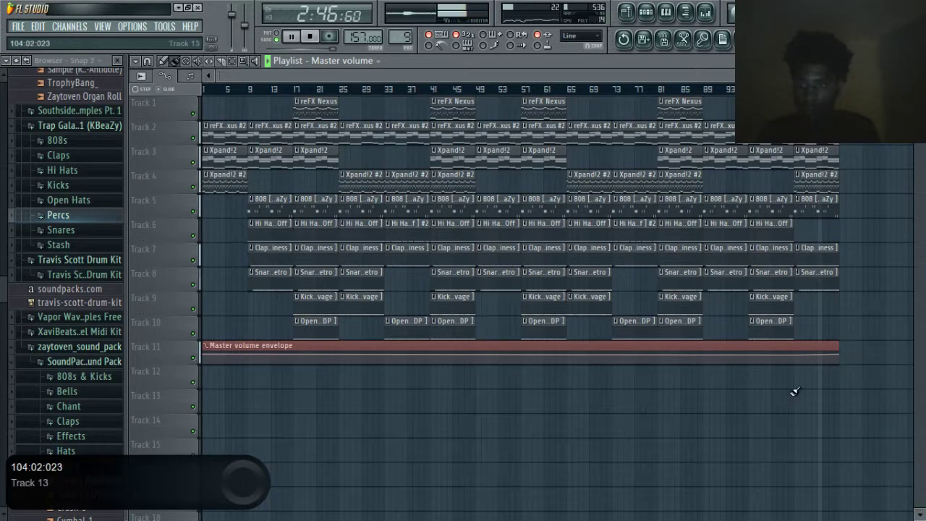
right_click(793, 355)
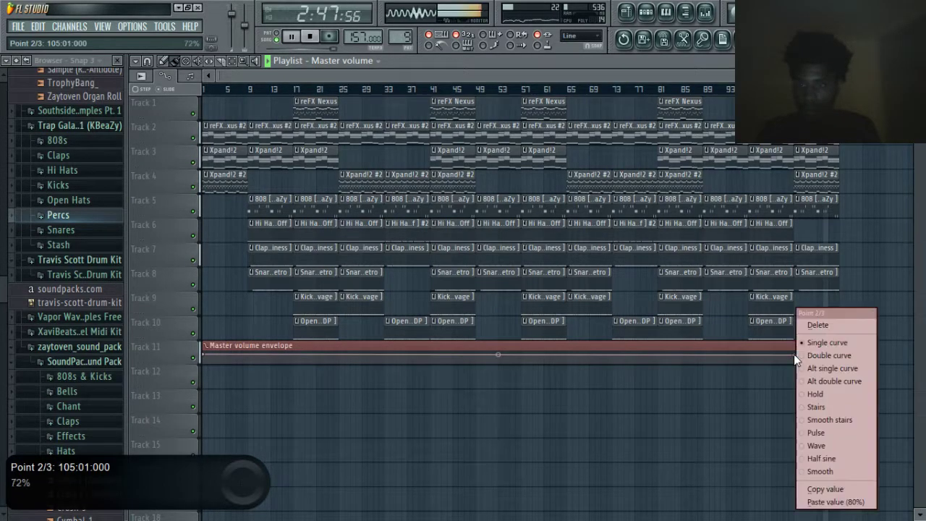
left_click(825, 500)
left_click_drag(843, 355, 840, 386)
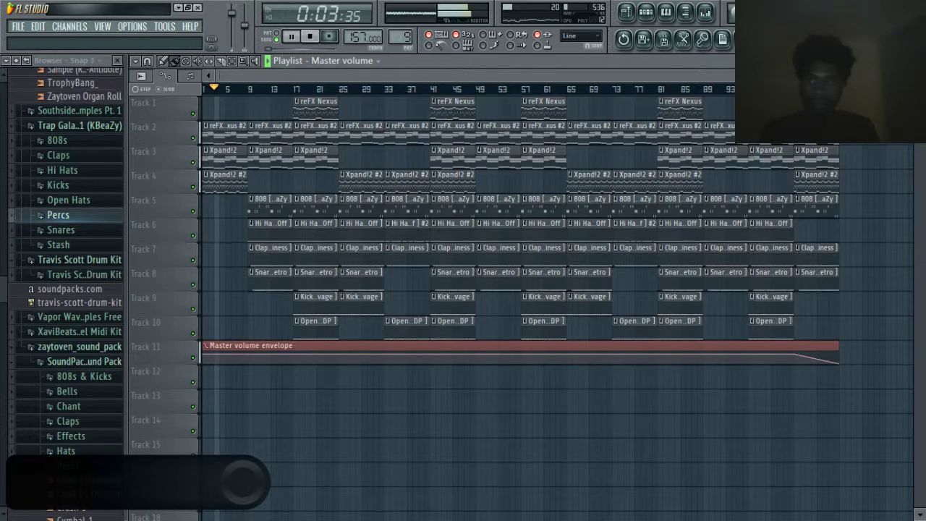
Link the instrument and drum channels to consecutive mixer tracks starting from Insert 1
left_click(917, 61)
left_click(218, 259)
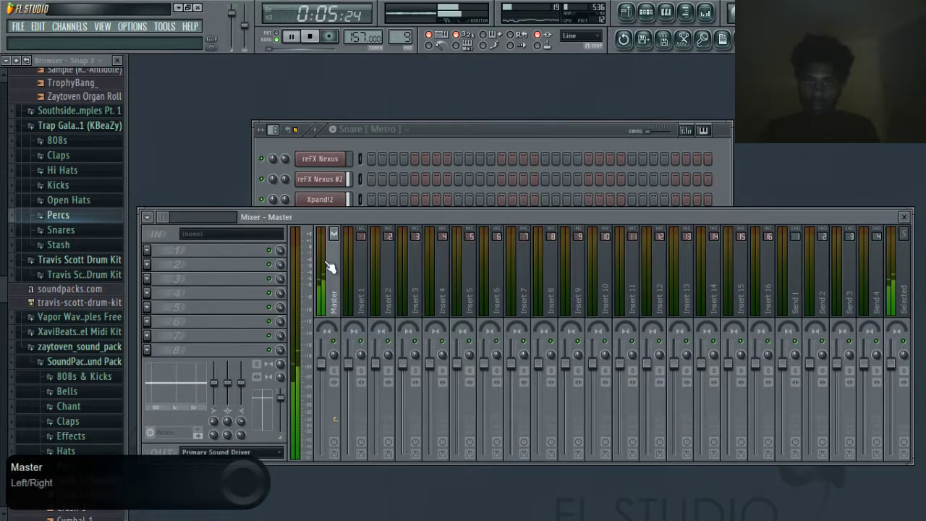
left_click(424, 146)
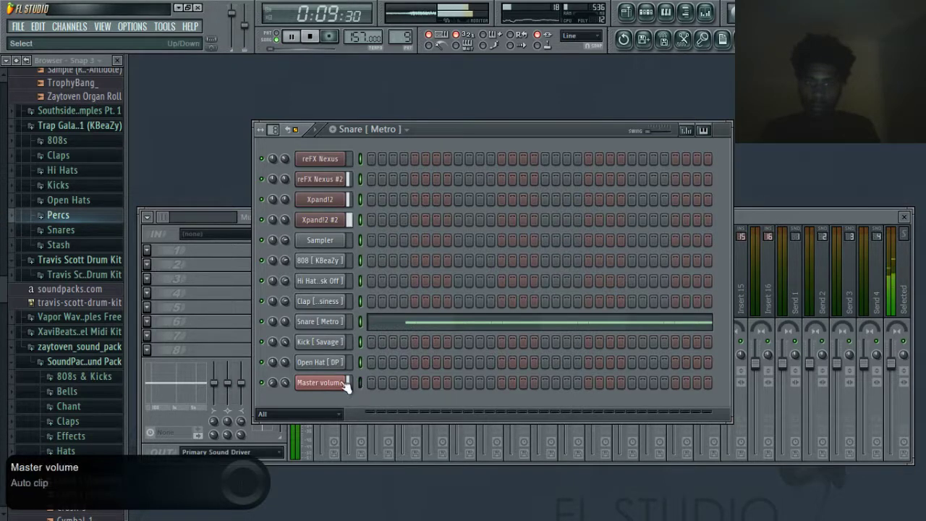
left_click(237, 322)
right_click(353, 303)
mouse_move(446, 274)
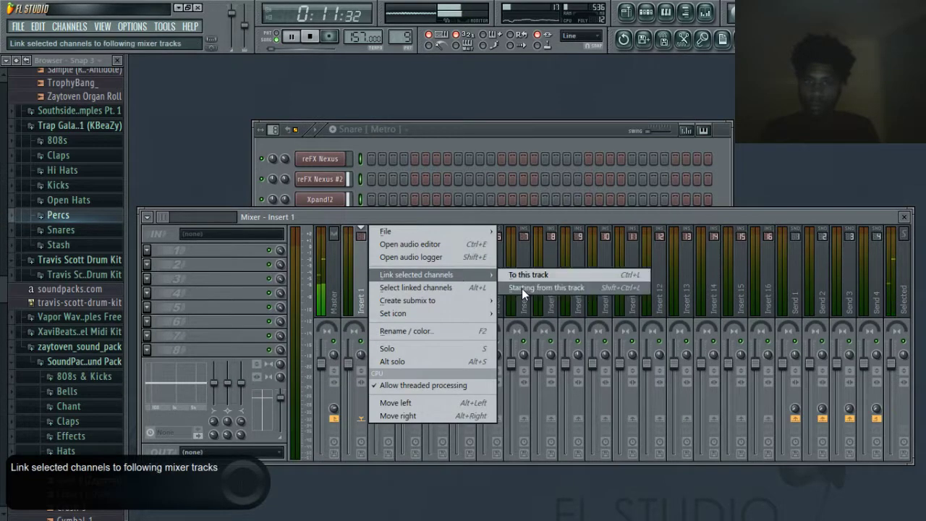
left_click(522, 288)
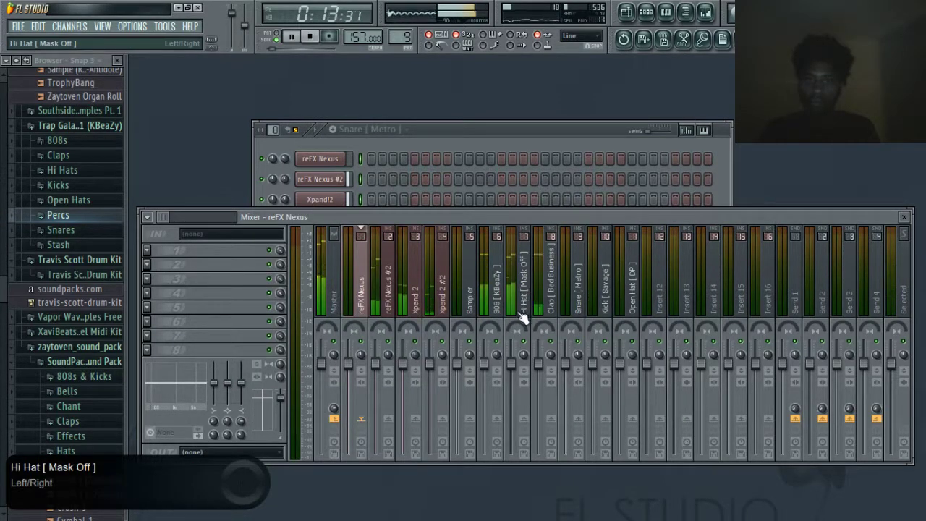
Lower the Hi Hat mixer track to -10.0 dB and the reFX Nexus #2 track to -6.0 dB
left_click_drag(511, 362, 511, 398)
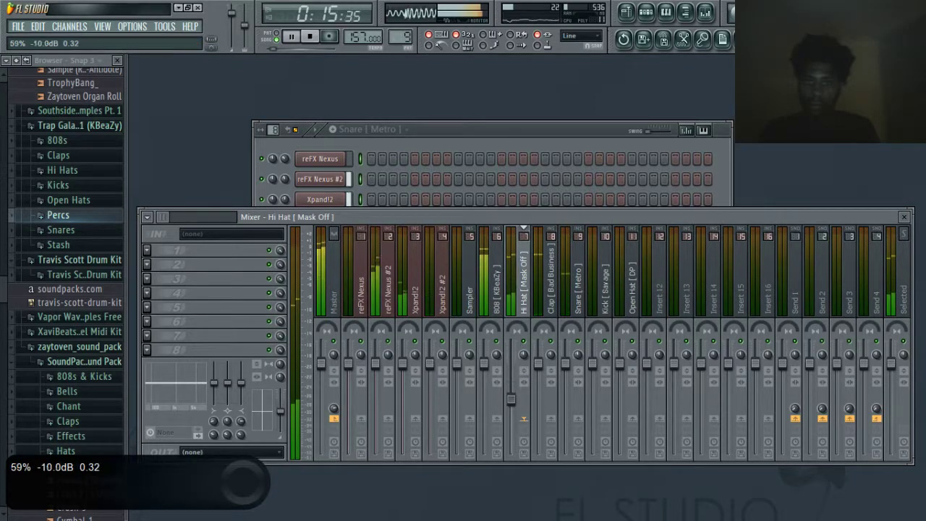
left_click_drag(376, 362, 376, 390)
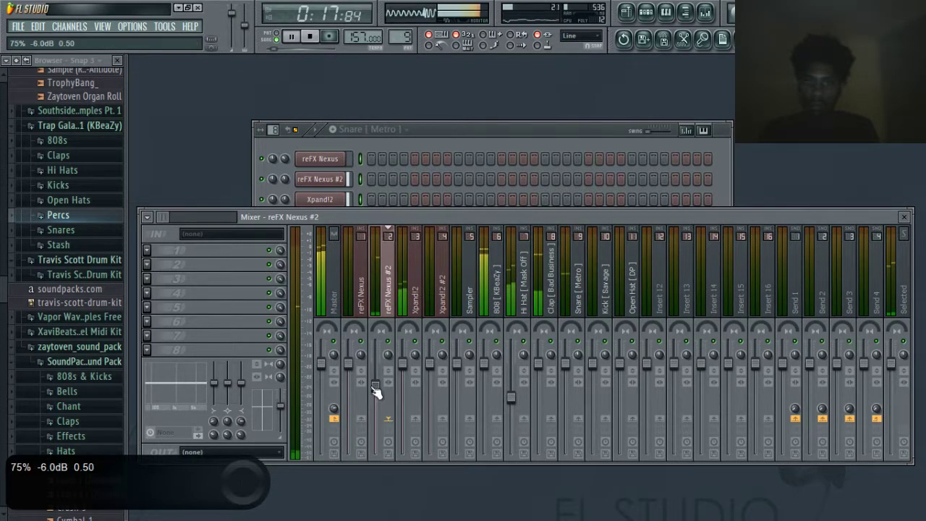
Play the song from about bar 41, raise the Kick mixer track slightly and lower reFX Nexus #2 further
left_click(645, 12)
left_click(626, 12)
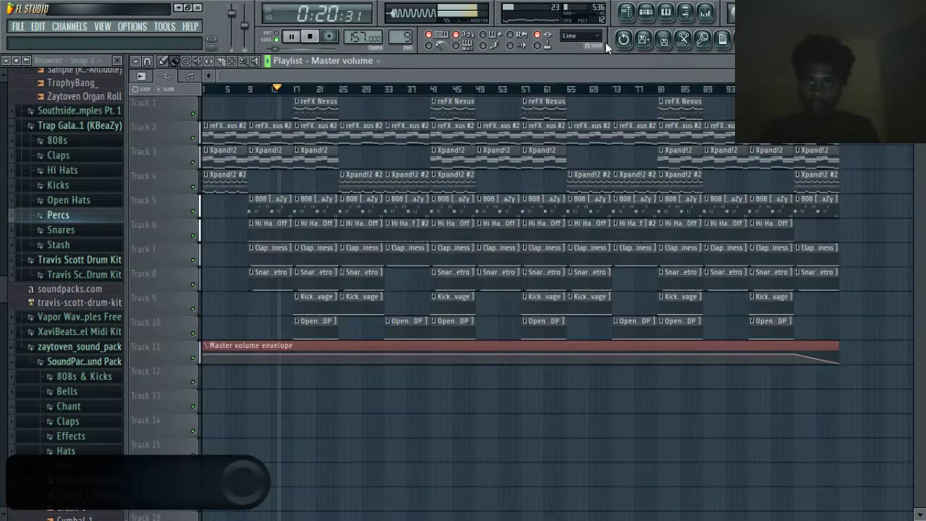
left_click(437, 88)
key("Escape")
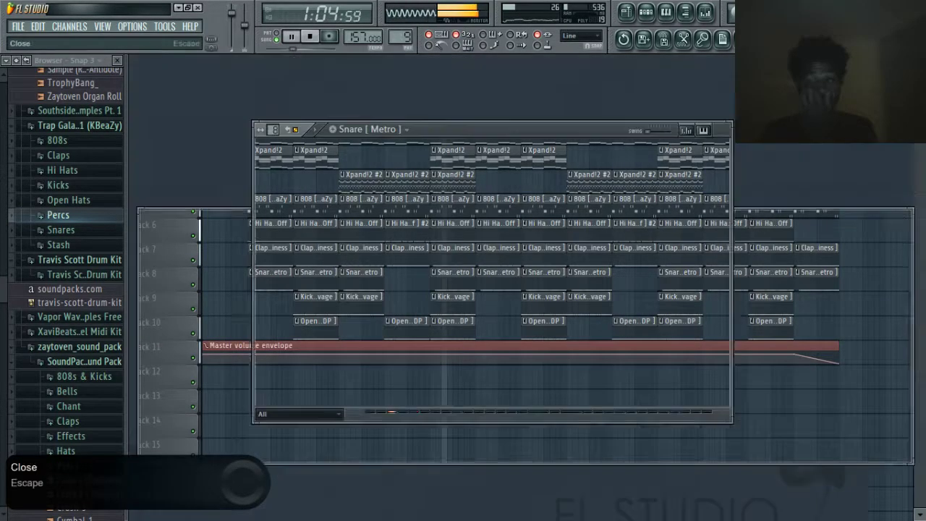
left_click(799, 217)
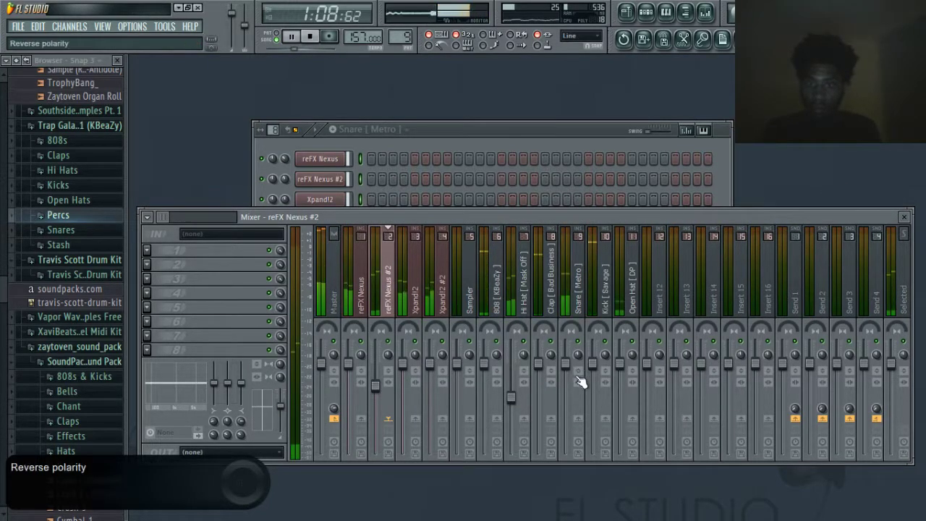
left_click_drag(592, 361, 593, 353)
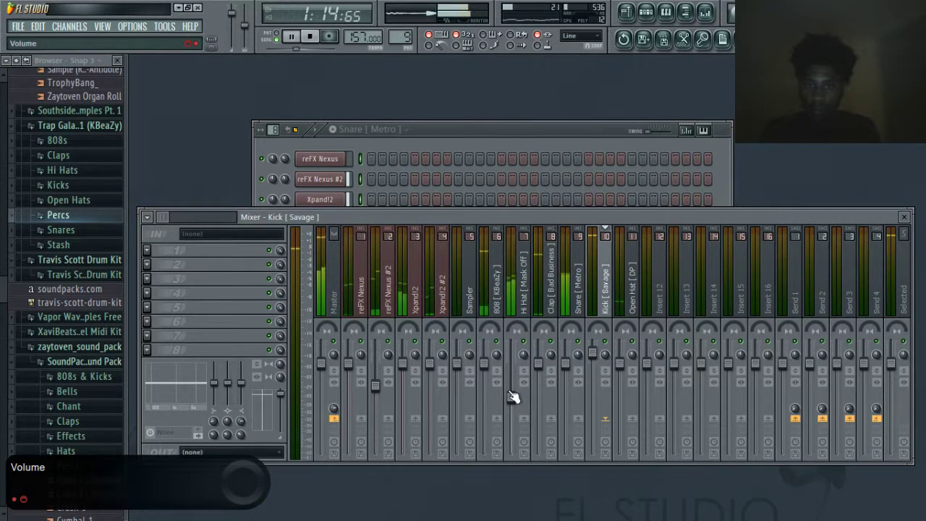
left_click_drag(374, 385, 379, 395)
Replay the section and slightly lower the reFX Nexus, Xpand!2 (-1.6 dB) and reFX Nexus #2 mixer tracks
key("space")
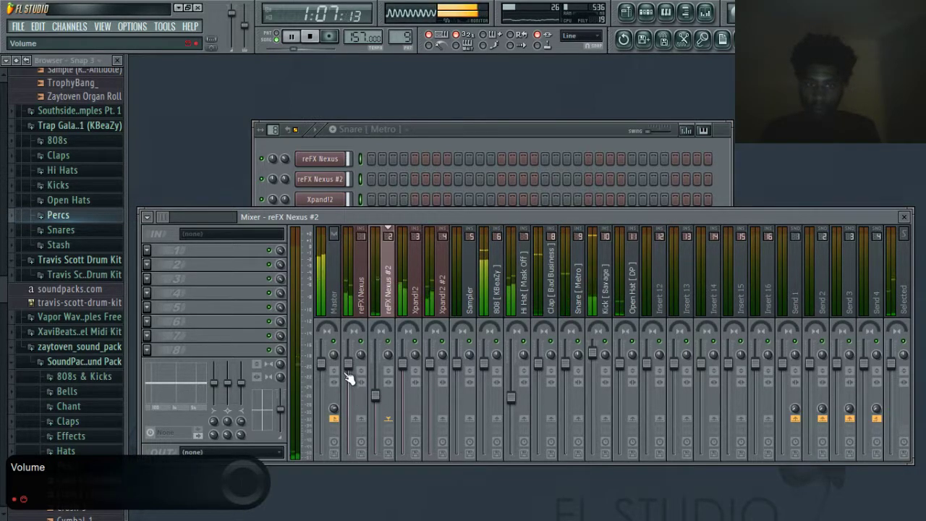
left_click_drag(349, 365, 403, 368)
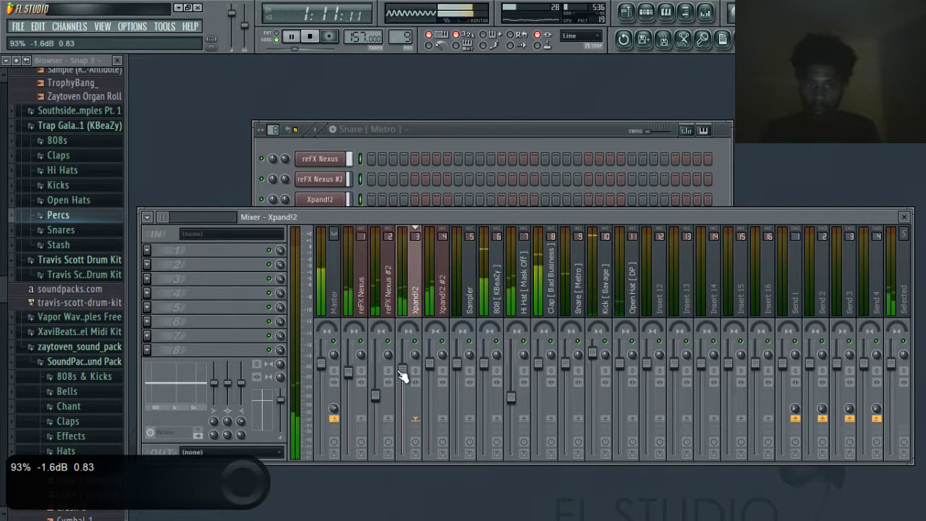
left_click_drag(375, 394, 379, 399)
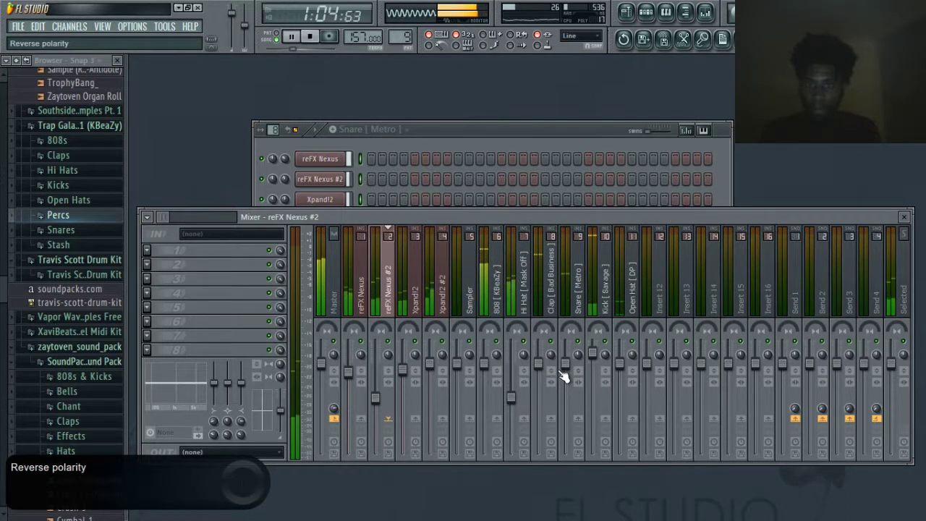
Try the Snare mixer track at 1.2 dB and reset its volume
left_click_drag(563, 375, 570, 365)
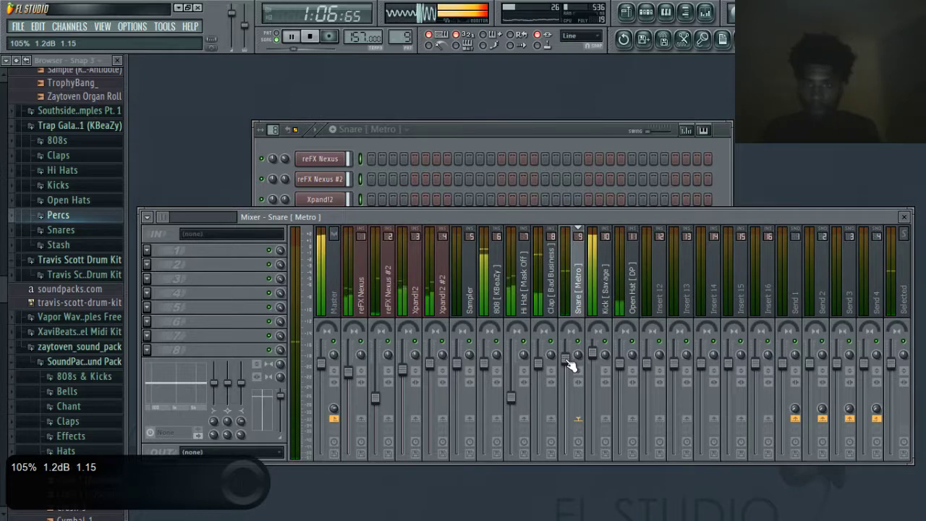
right_click(570, 365)
key("Escape")
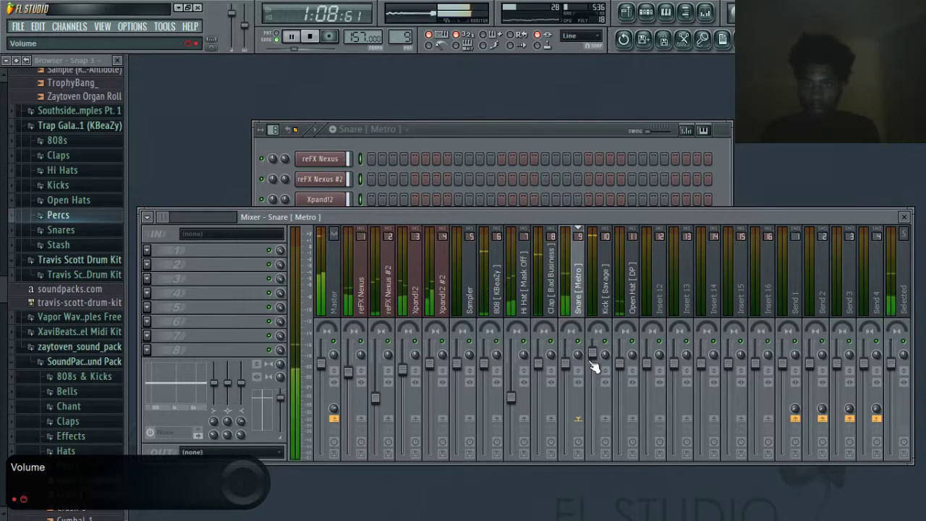
Raise the Open Hat mixer track to 1.9 dB
left_click_drag(620, 363, 619, 355)
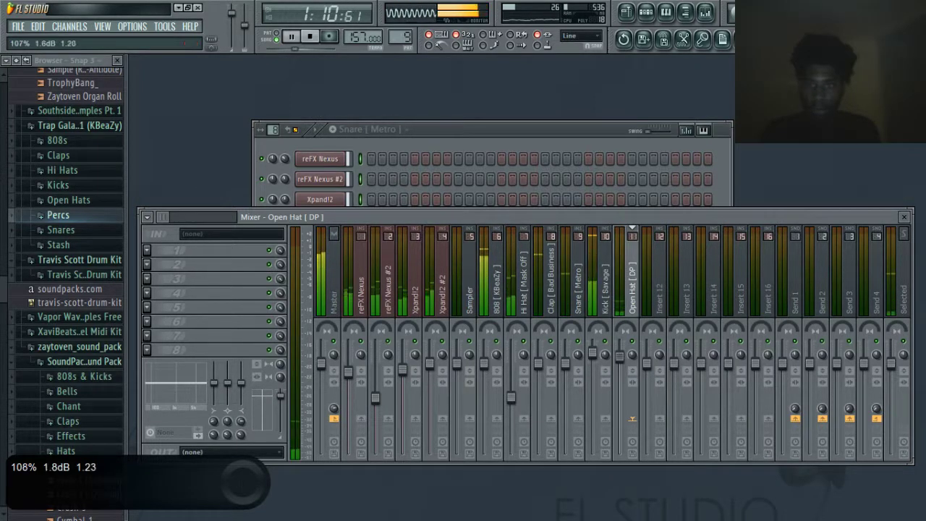
right_click(621, 356)
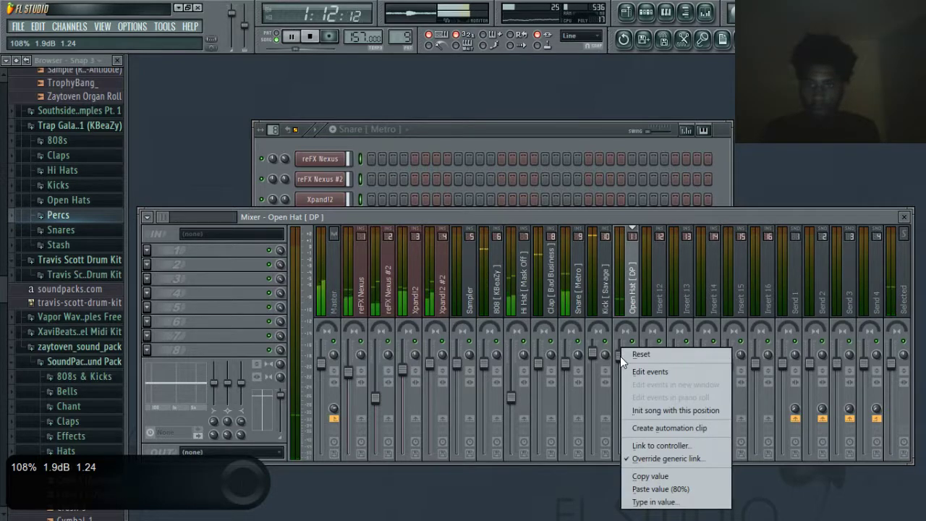
left_click(738, 212)
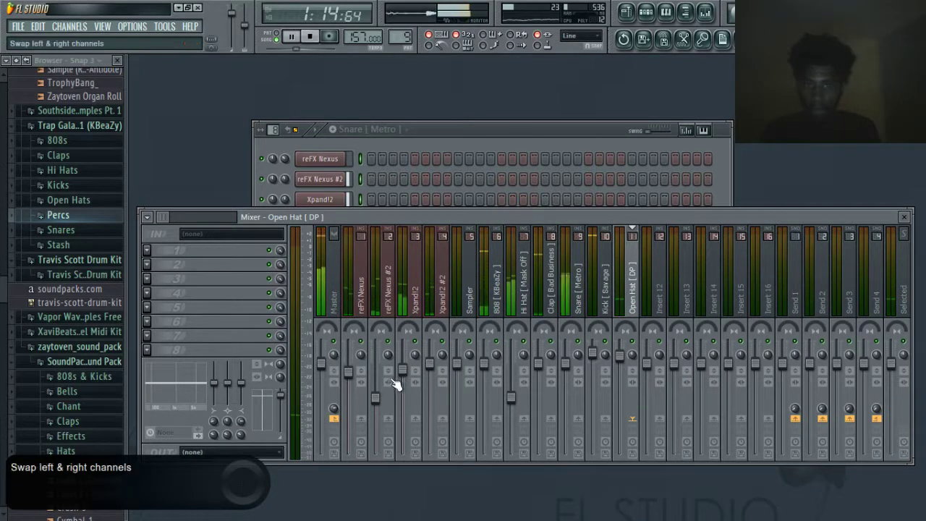
Lower the reFX Nexus #2 mixer track a little more and set the Xpand!2 track to -3.1 dB
left_click_drag(383, 411, 384, 408)
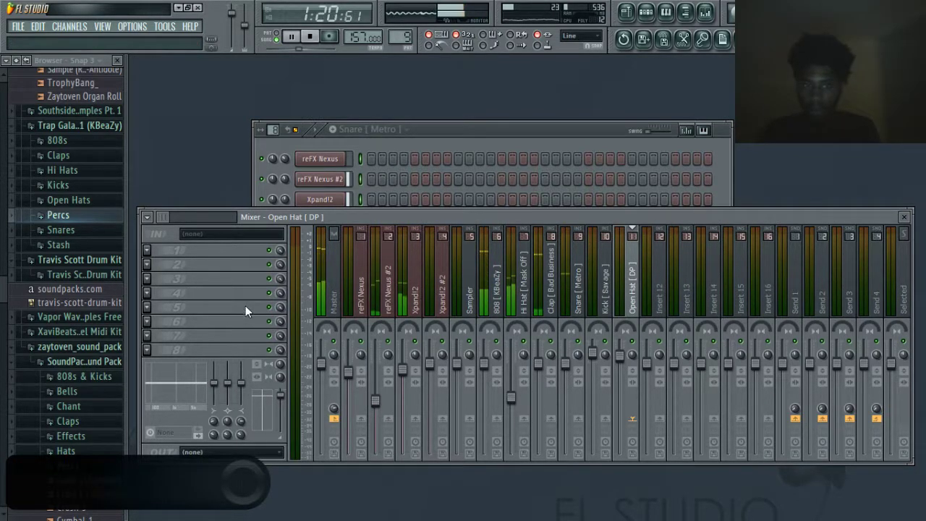
left_click_drag(411, 374, 411, 379)
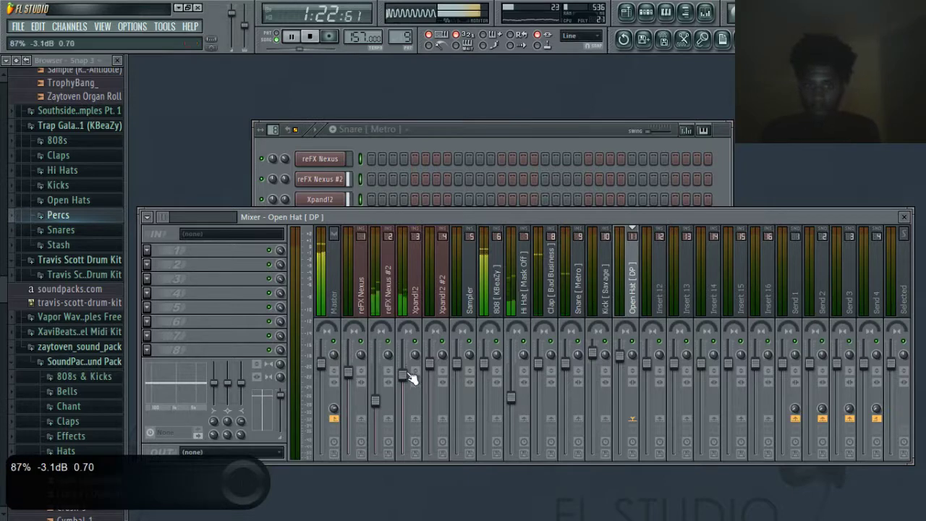
left_click(507, 130)
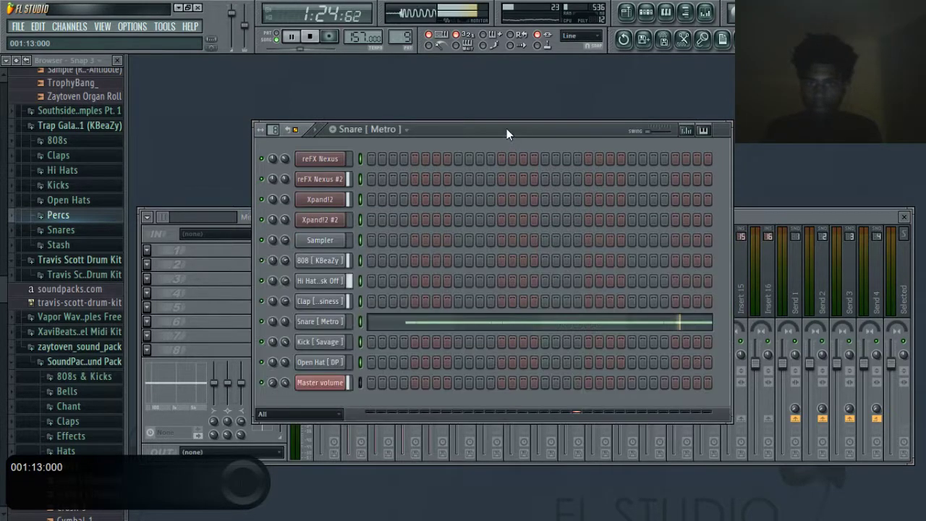
Raise the 808 mixer track's volume to 0.7 dB and close the mixer
left_click(196, 337)
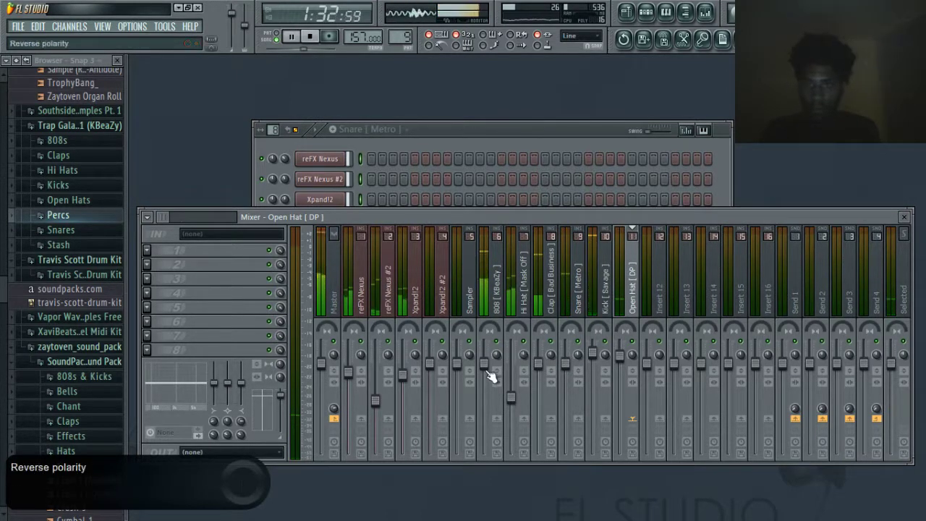
key("Left")
key("Left")
scroll(490, 368, "up", 3)
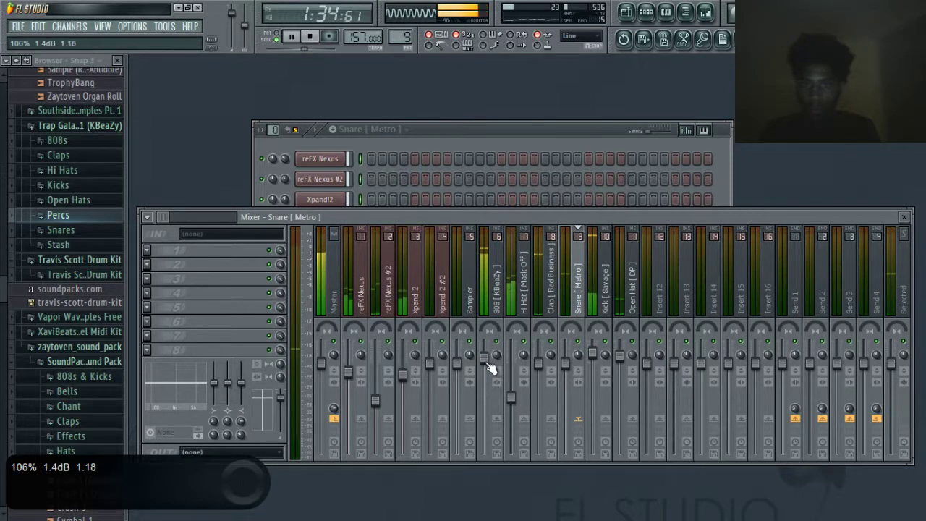
scroll(488, 367, "down", 3)
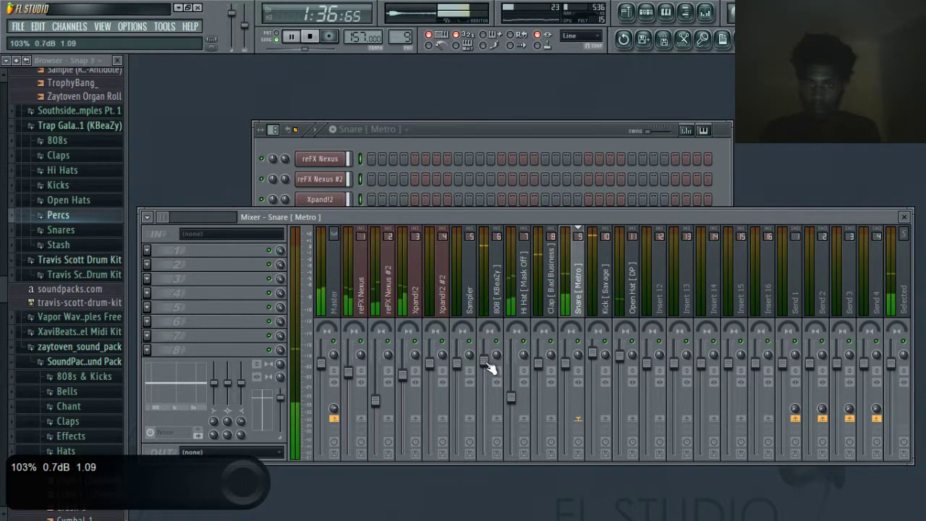
left_click(904, 217)
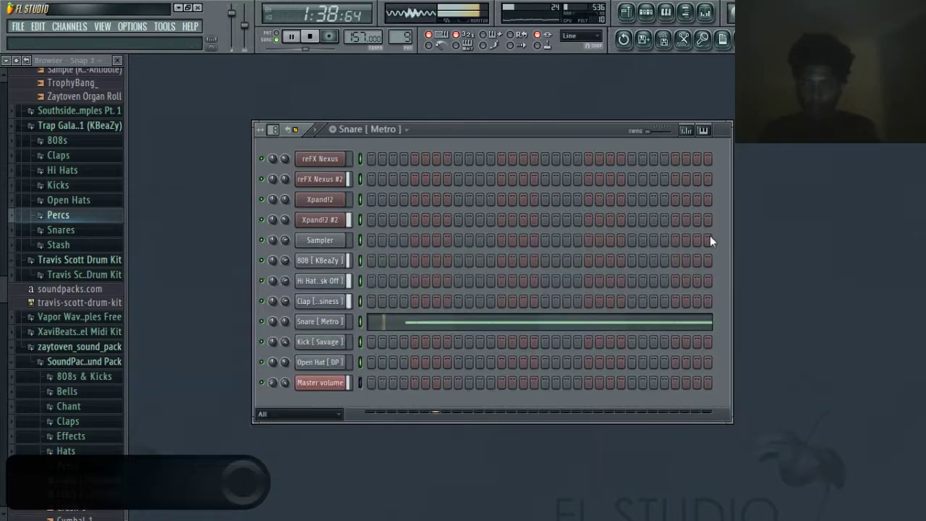
Place the BOTTLE LIFE CARTEL JN TAG 01 sample at the very start of playlist Track 12 and stop playback
left_click(627, 11)
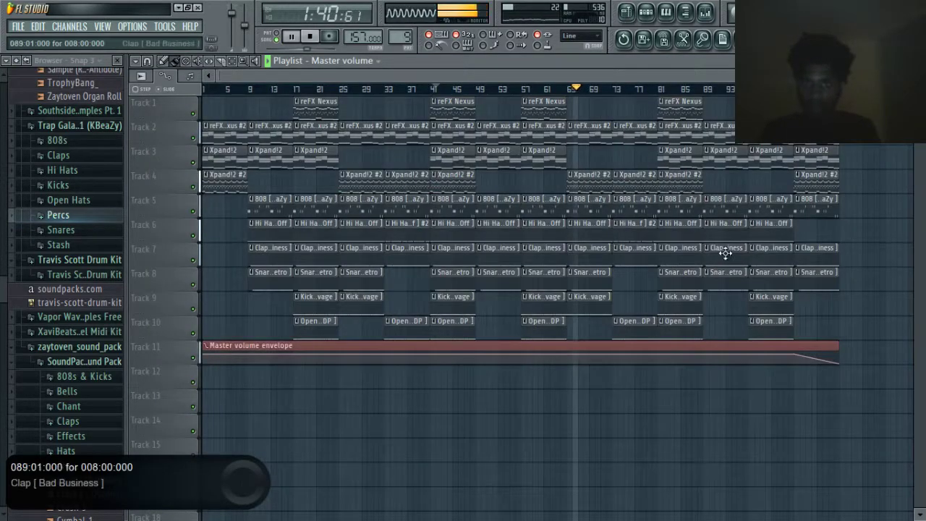
left_click_drag(6, 347, 3, 131)
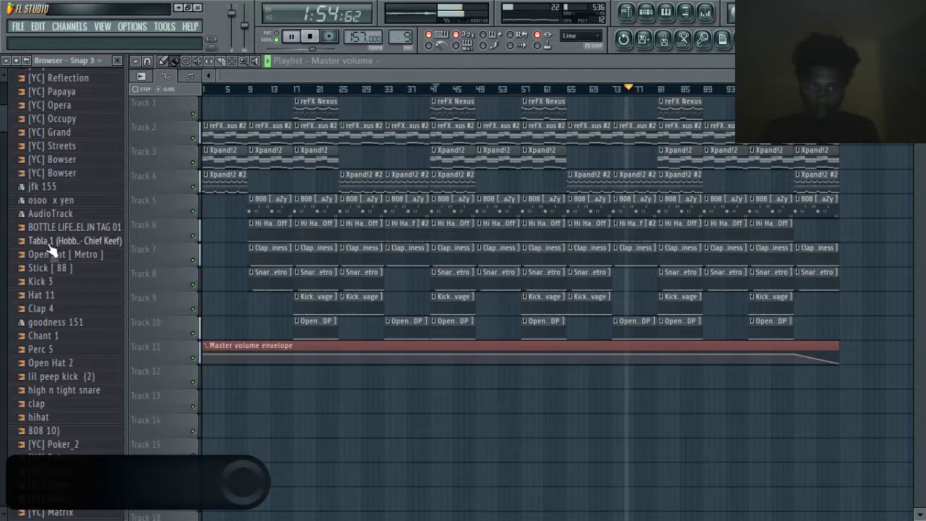
left_click_drag(51, 227, 100, 253)
left_click_drag(211, 380, 211, 381)
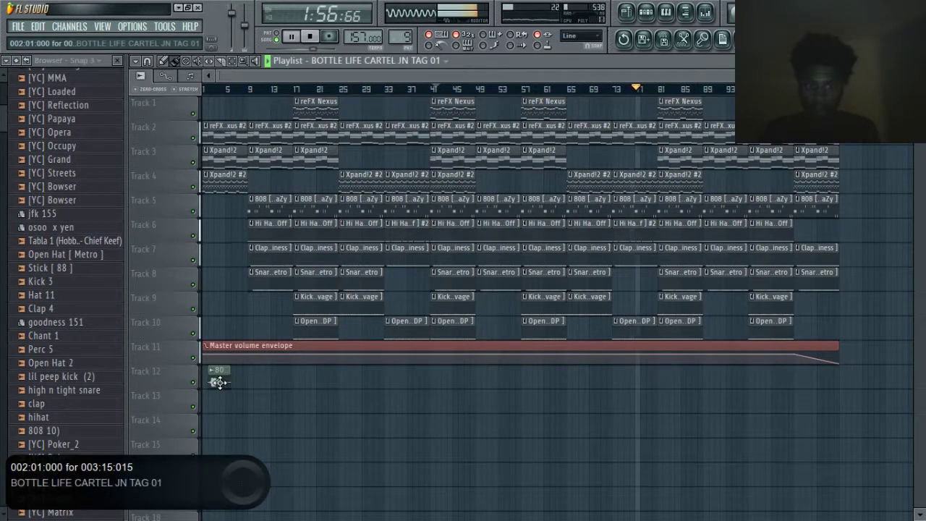
key("space")
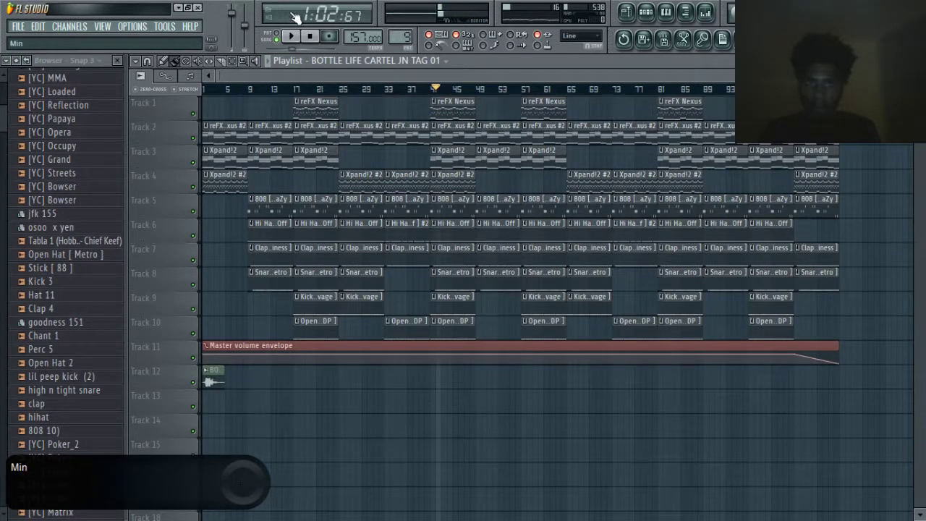
Replay the intro and lower the BOTTLE LIFE CARTEL JN TAG 01 channel's volume to about 38% (-16.7 dB), then close its settings and the playlist
double_click(211, 376)
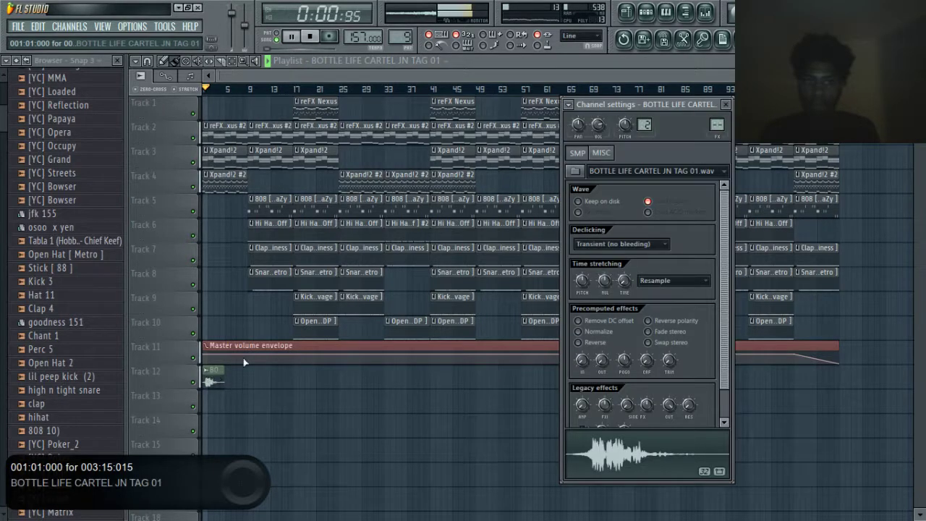
key("space")
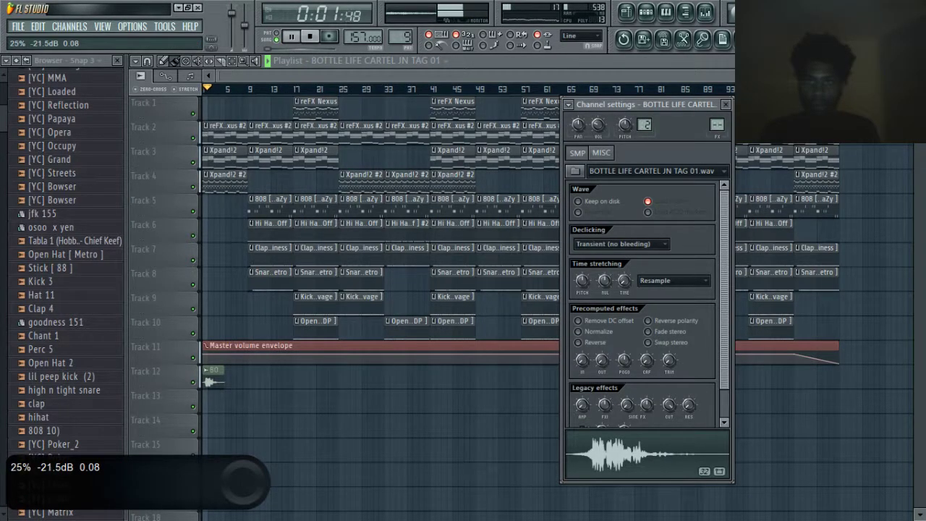
left_click_drag(599, 125, 598, 116)
key("space")
key("space")
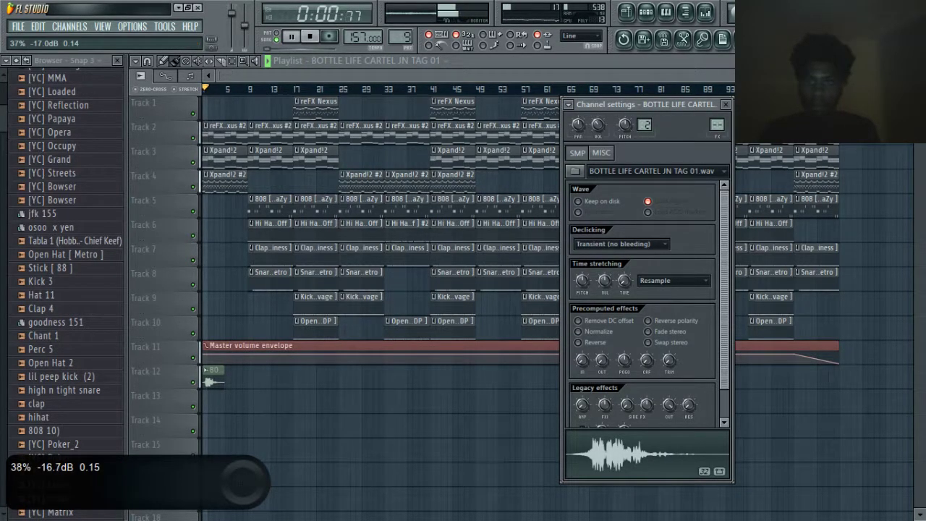
left_click(727, 105)
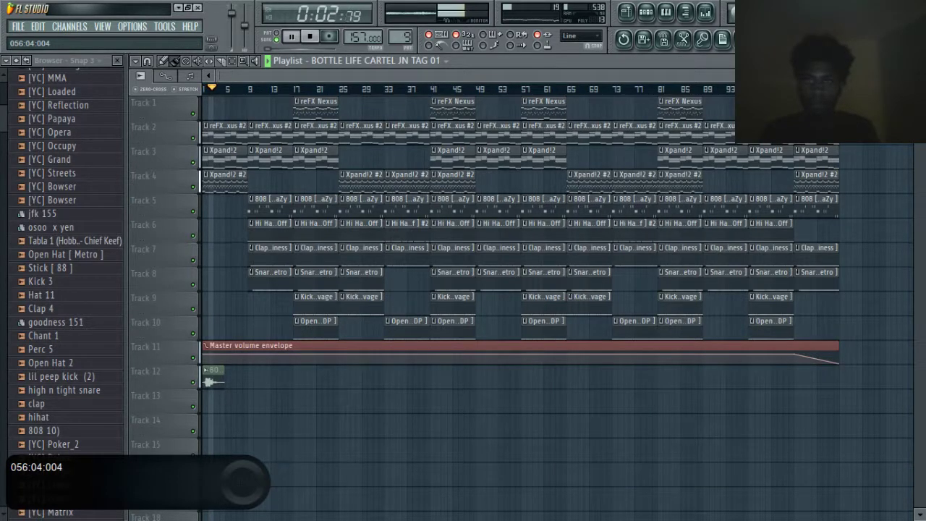
left_click_drag(888, 75, 897, 75)
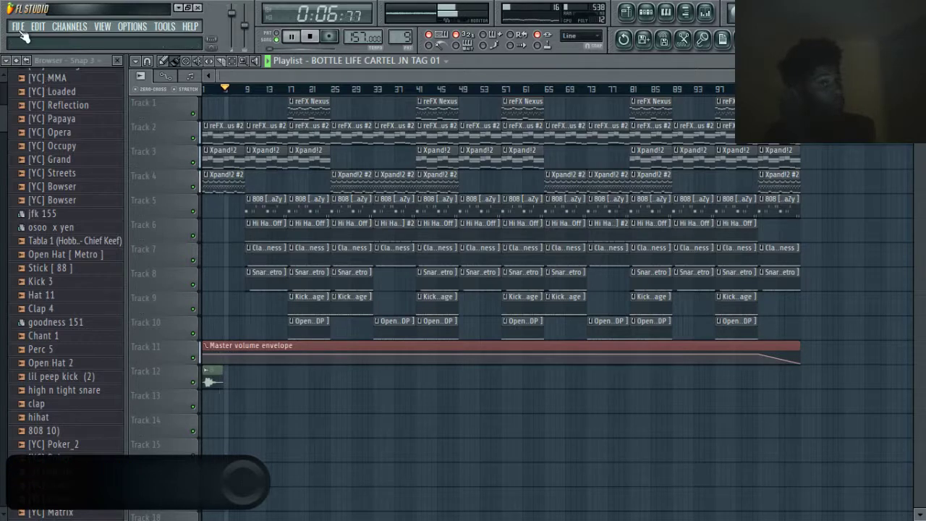
key("Escape")
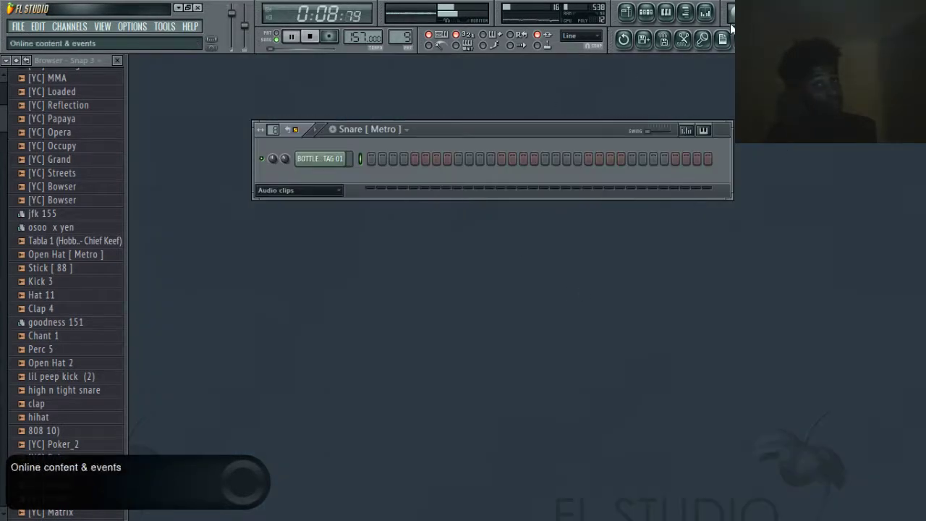
Add Fruity Parametric EQ 2 with the Mudd Cleaner preset to the Xpand!2 #2 mixer track's first effect slot
left_click(706, 12)
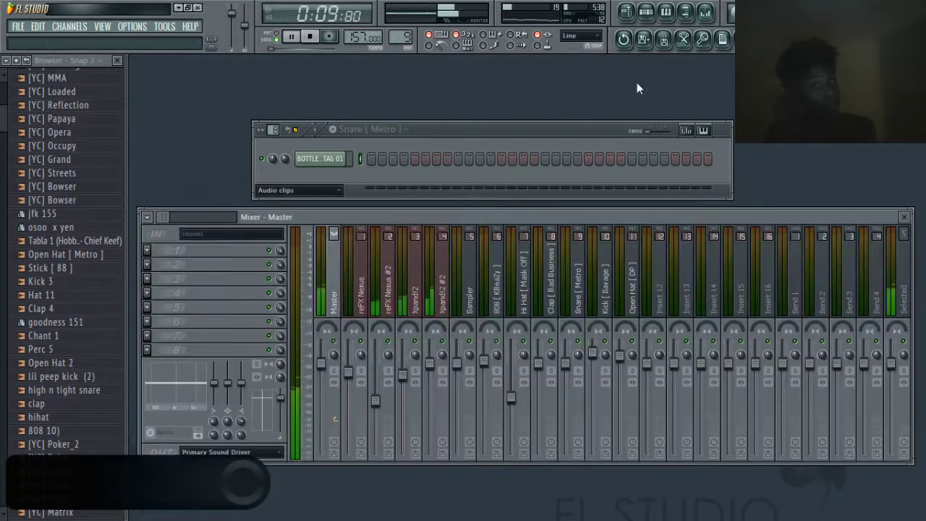
left_click(436, 296)
left_click(147, 250)
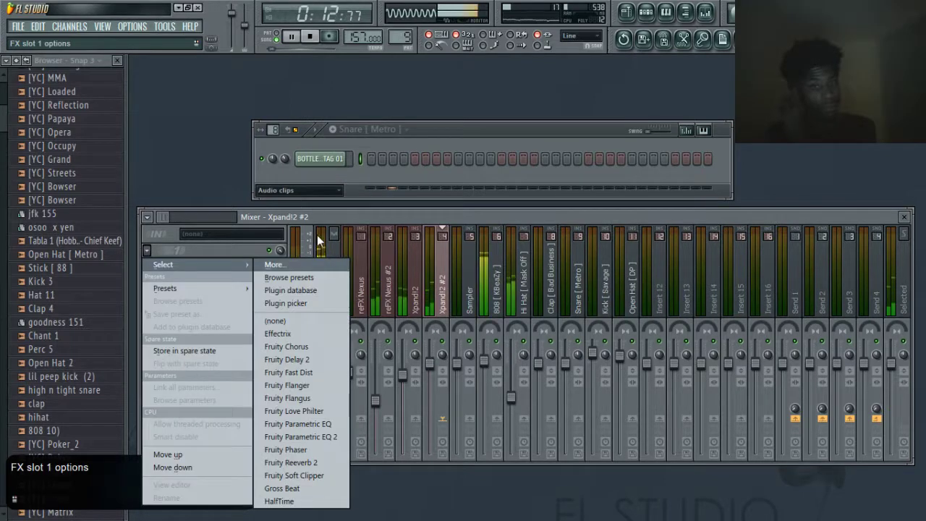
left_click(318, 438)
right_click(544, 150)
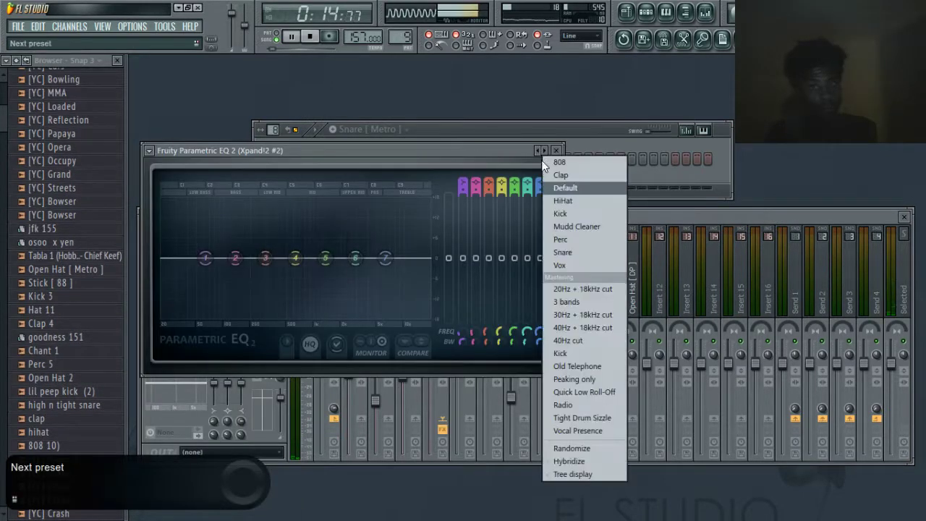
left_click(572, 222)
left_click(555, 151)
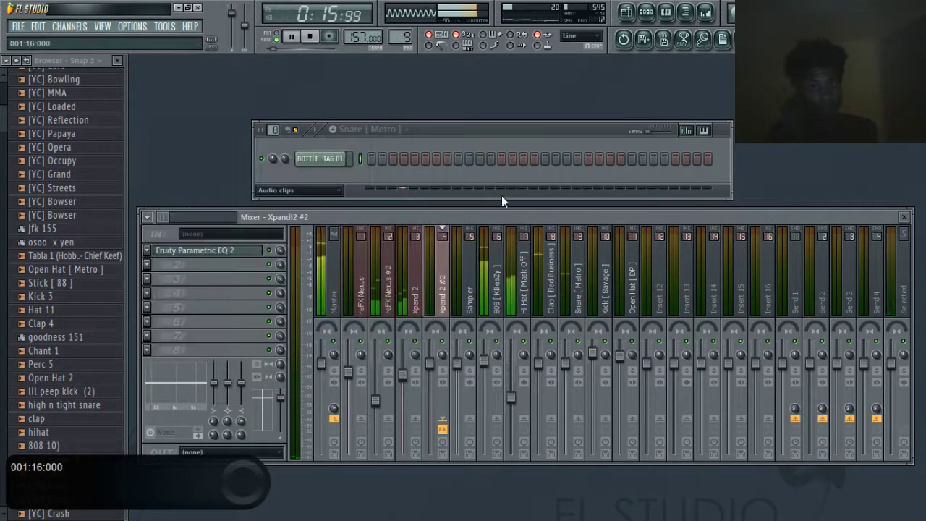
Add Fruity Parametric EQ 2 to the Xpand!2 mixer track's first slot and load a preset that cuts the lows and extreme highs
left_click(416, 288)
left_click(150, 248)
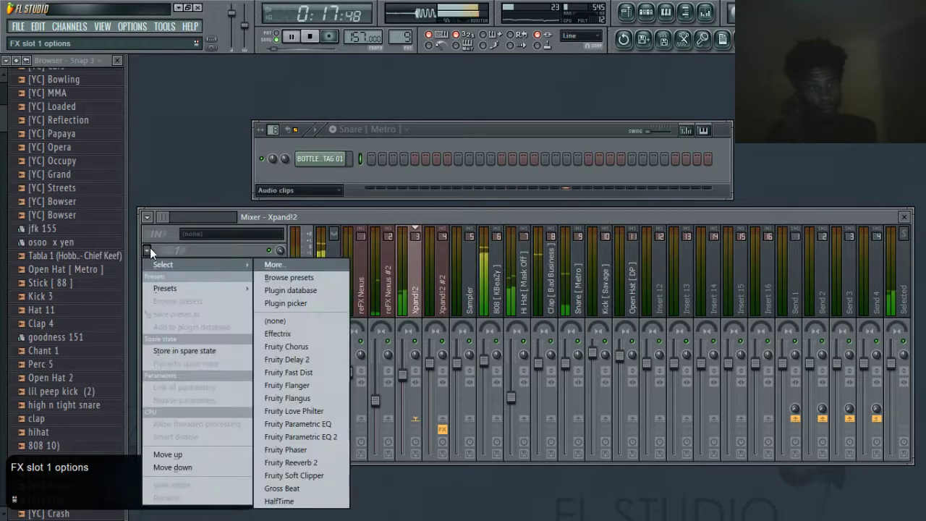
left_click(300, 436)
right_click(543, 152)
left_click(555, 204)
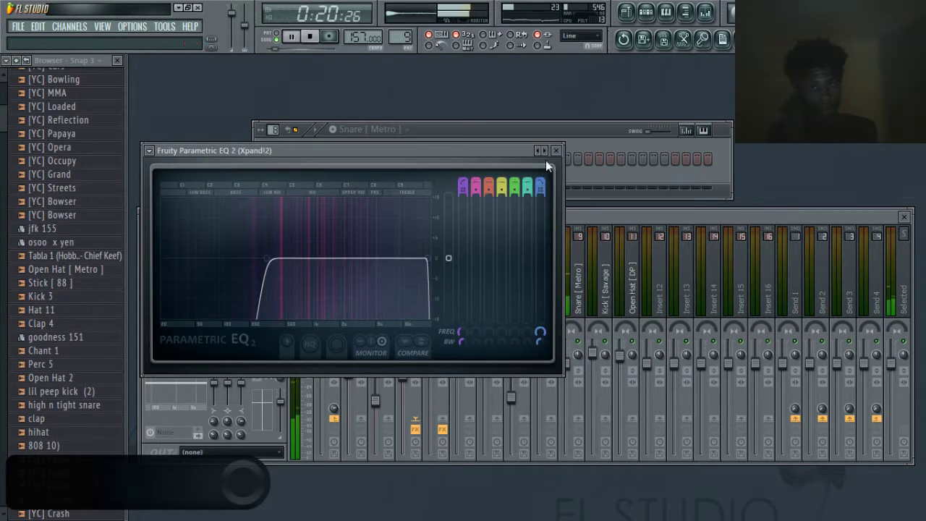
left_click(555, 150)
Add Fruity Parametric EQ 2 to the reFX Nexus #2 mixer track's first effect slot and load an EQ preset
left_click(398, 297)
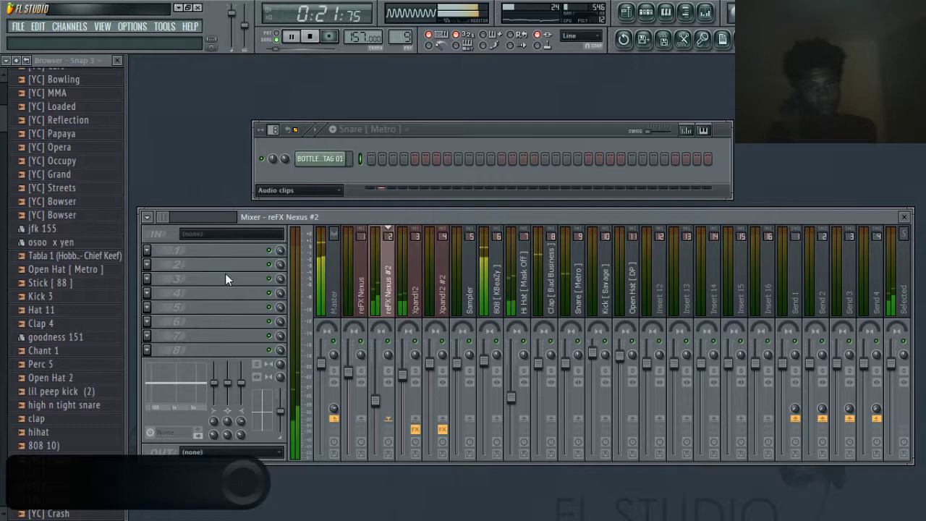
left_click(146, 254)
left_click(333, 439)
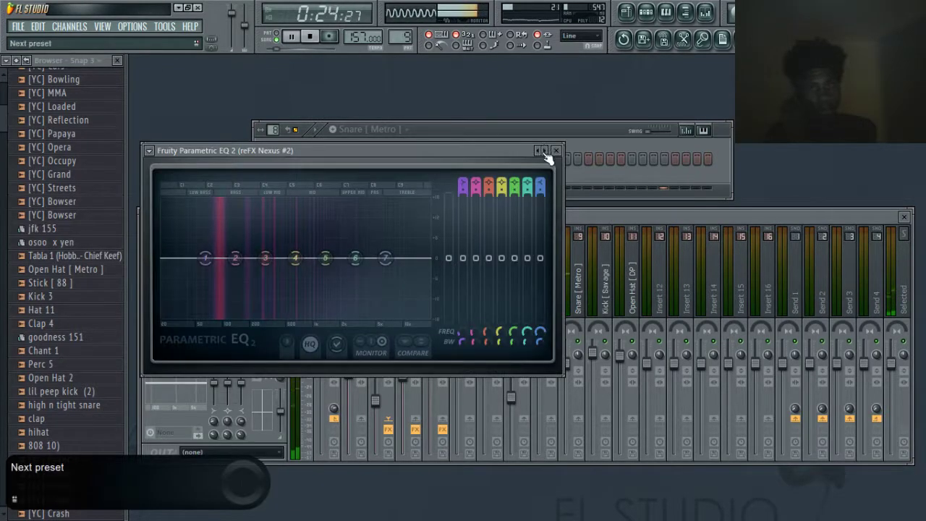
right_click(542, 152)
left_click(571, 206)
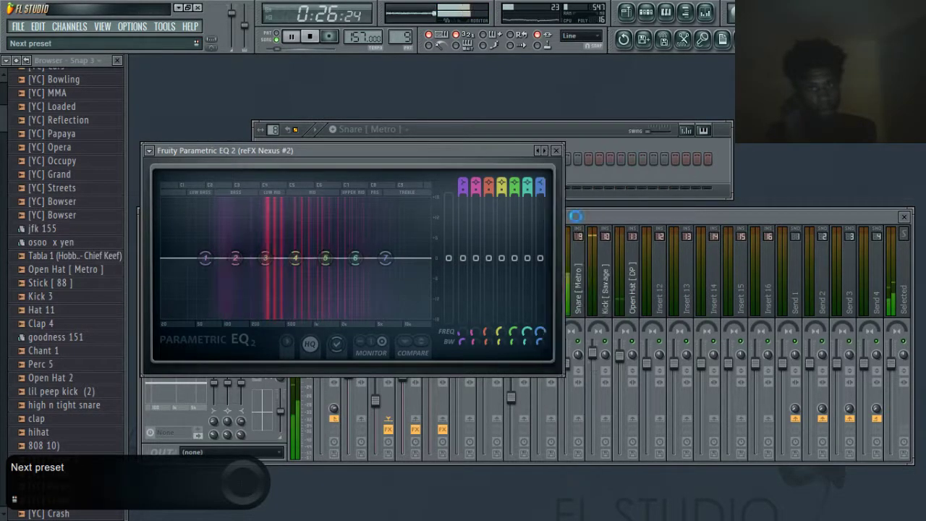
left_click(556, 151)
Add Fruity Parametric EQ 2 to the reFX Nexus mixer track's first effect slot and load an EQ preset
left_click(361, 289)
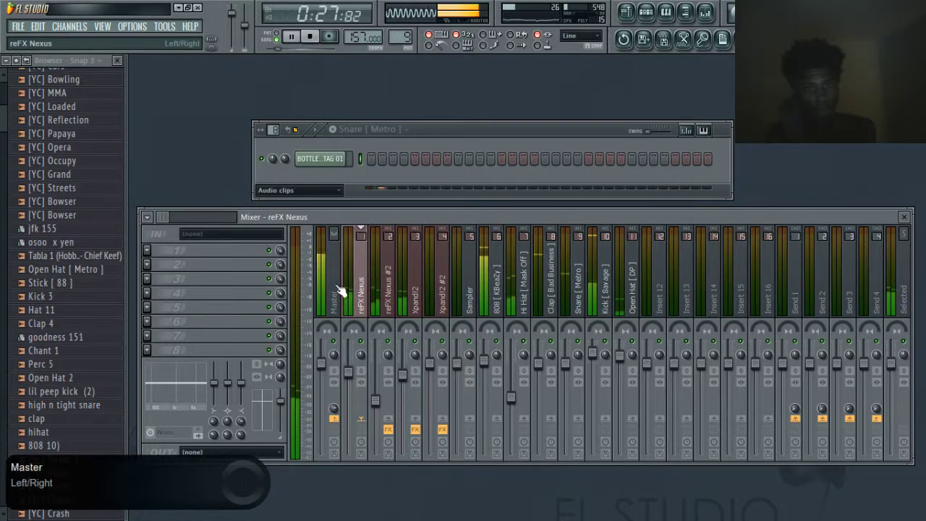
left_click(149, 252)
left_click(316, 439)
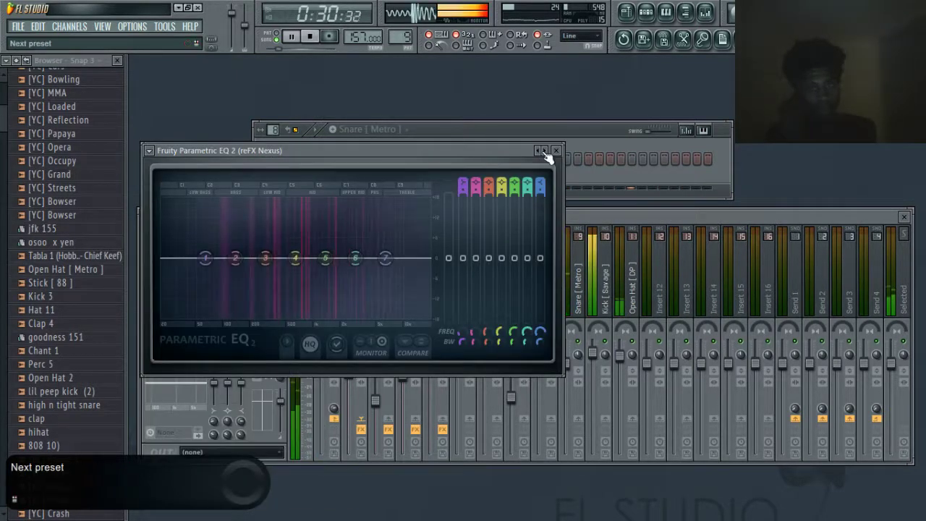
right_click(544, 151)
left_click(576, 217)
left_click(556, 150)
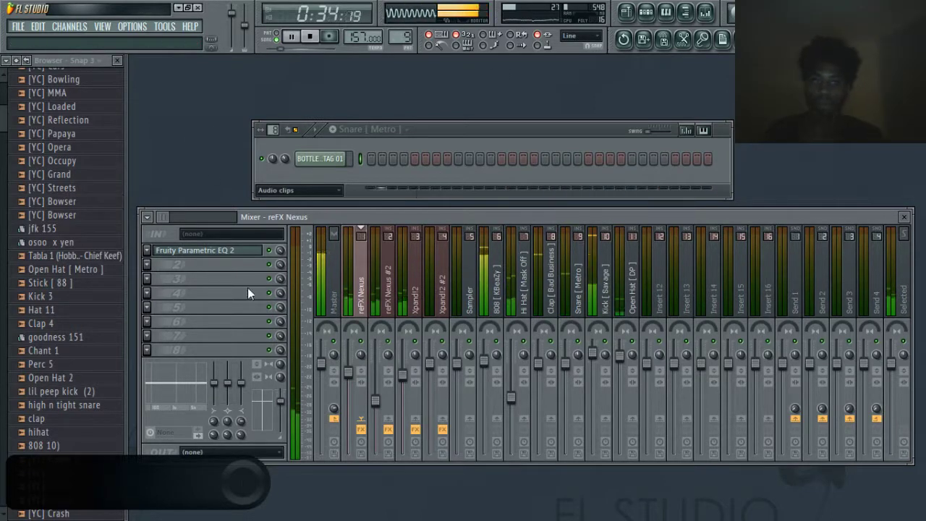
Insert Fruity Soft Clipper in the Master track's first effect slot, keeping its default settings
left_click(336, 289)
left_click(148, 251)
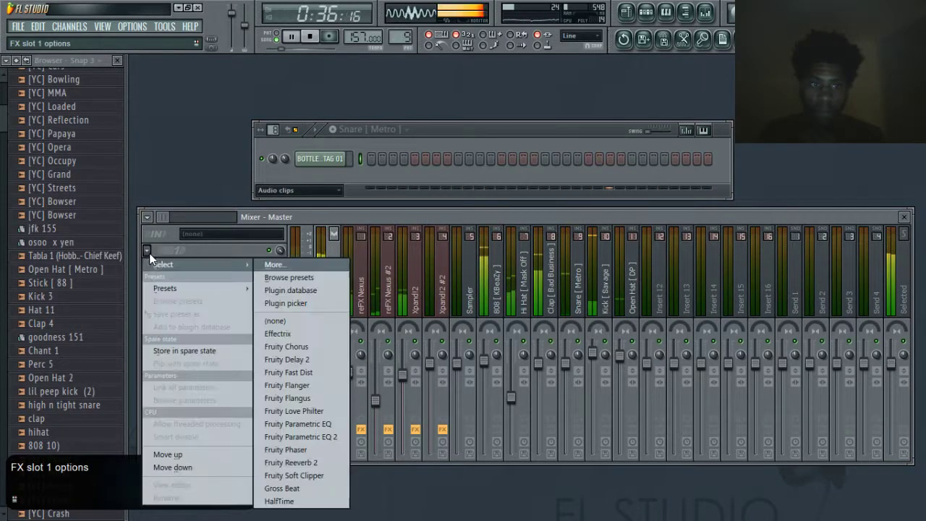
left_click(307, 476)
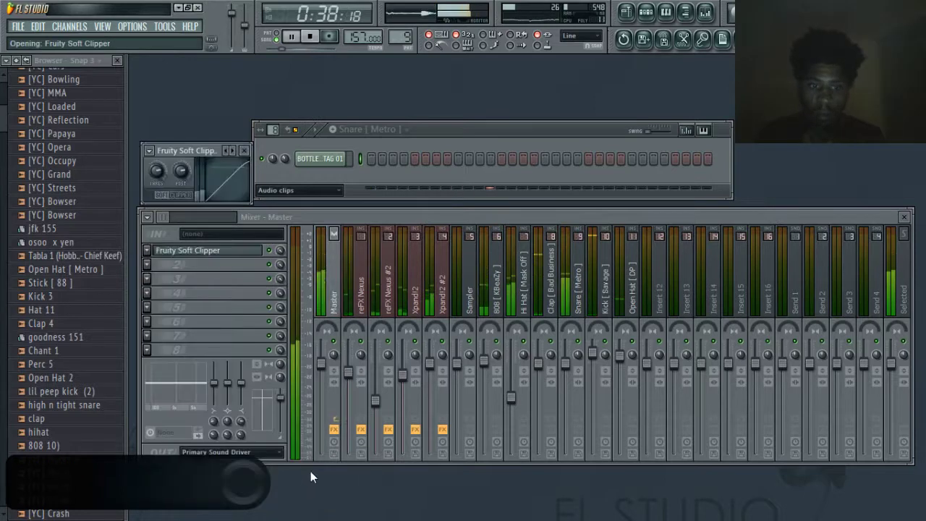
left_click(244, 151)
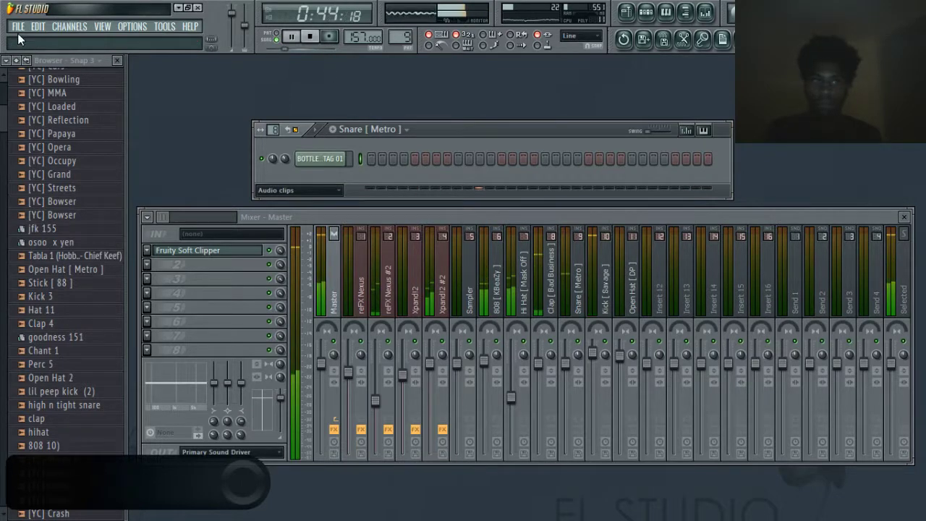
left_click(69, 26)
left_click(346, 77)
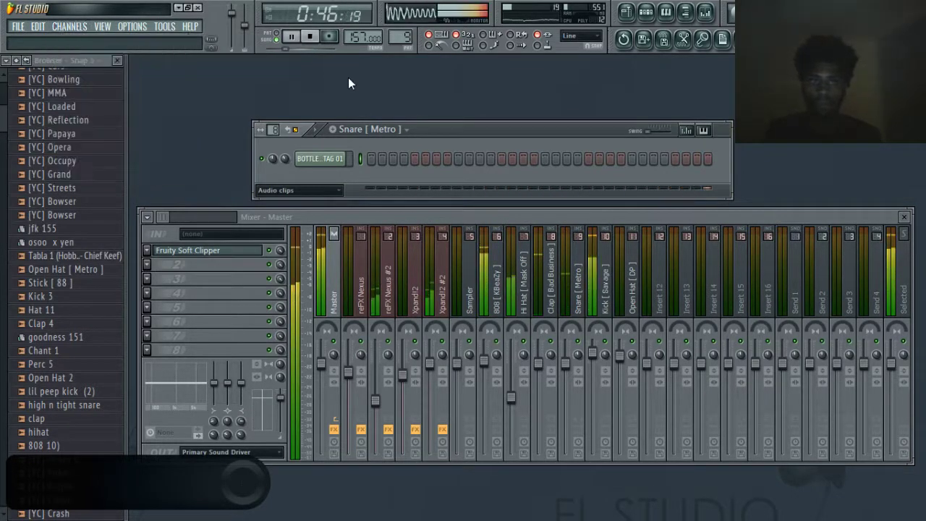